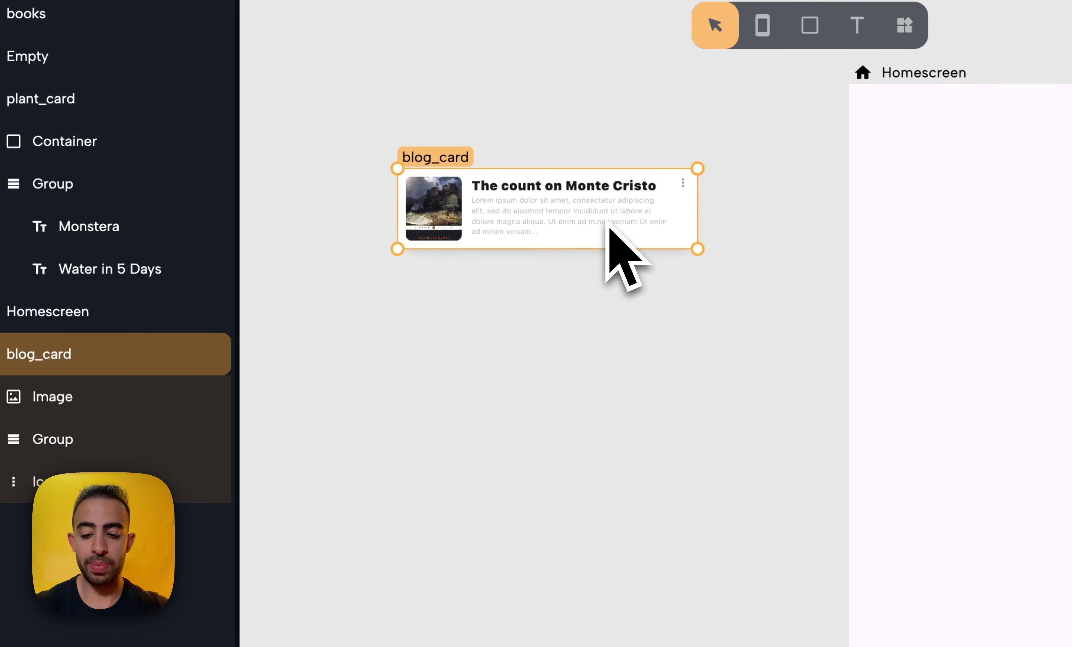
# Duplicate the blog card until three are stacked below each other, then group all three in a vertical column
pyautogui.moveTo(609, 226)
pyautogui.mouseDown()
pyautogui.moveTo(619, 318)
pyautogui.moveTo(602, 454)
pyautogui.mouseUp()
pyautogui.moveTo(359, 120)
pyautogui.mouseDown()
pyautogui.moveTo(431, 466)
pyautogui.moveTo(740, 535)
pyautogui.mouseUp()
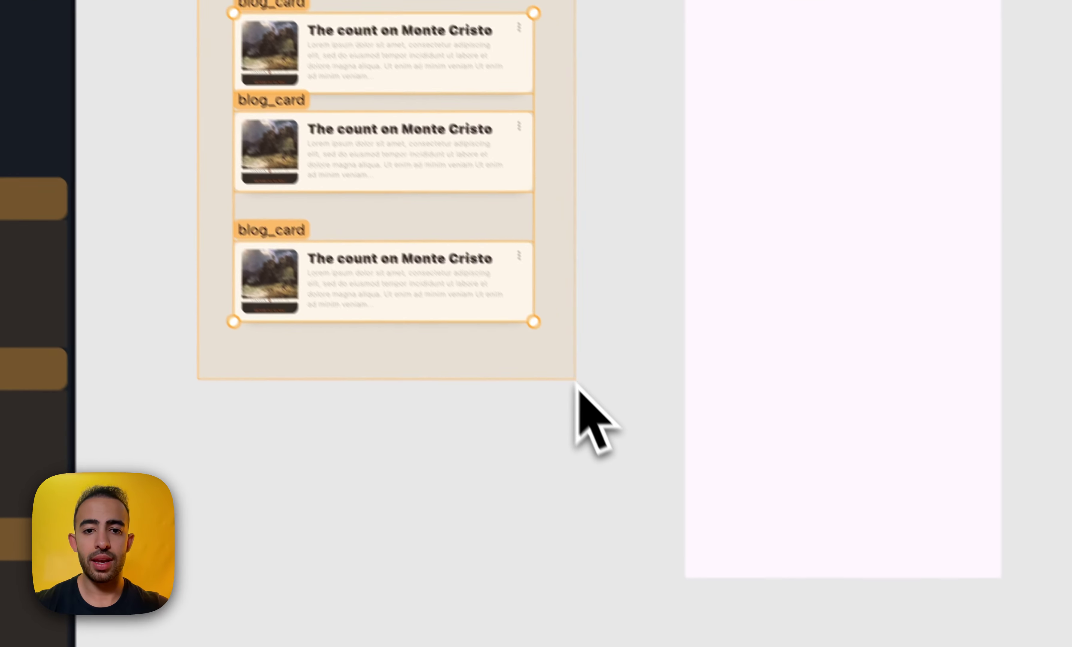
pyautogui.press('super+g')
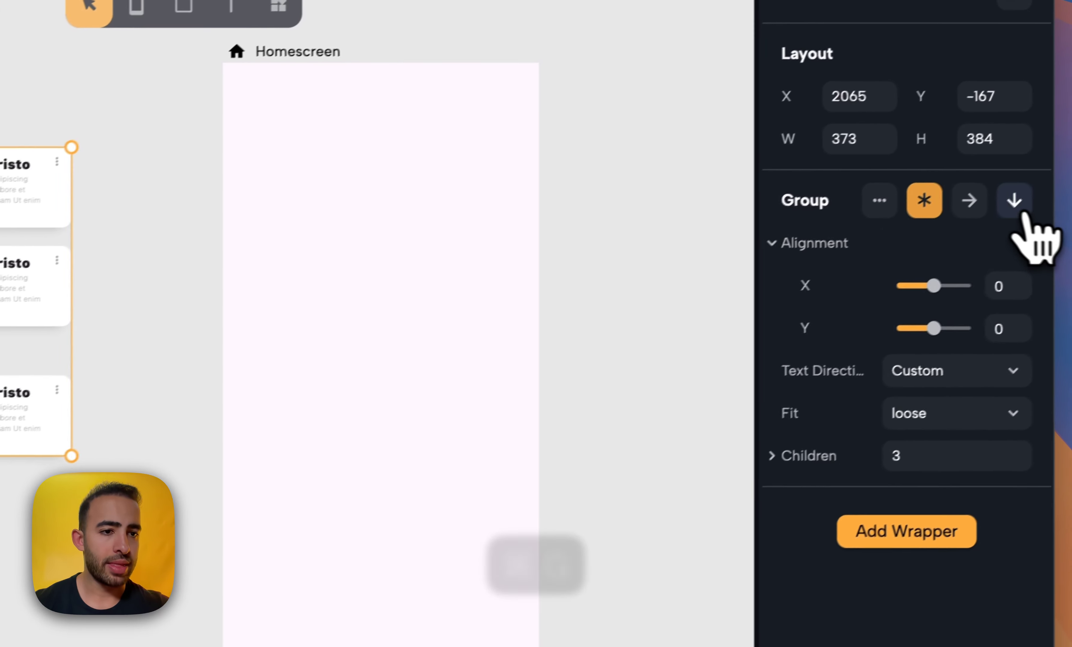
pyautogui.click(993, 212)
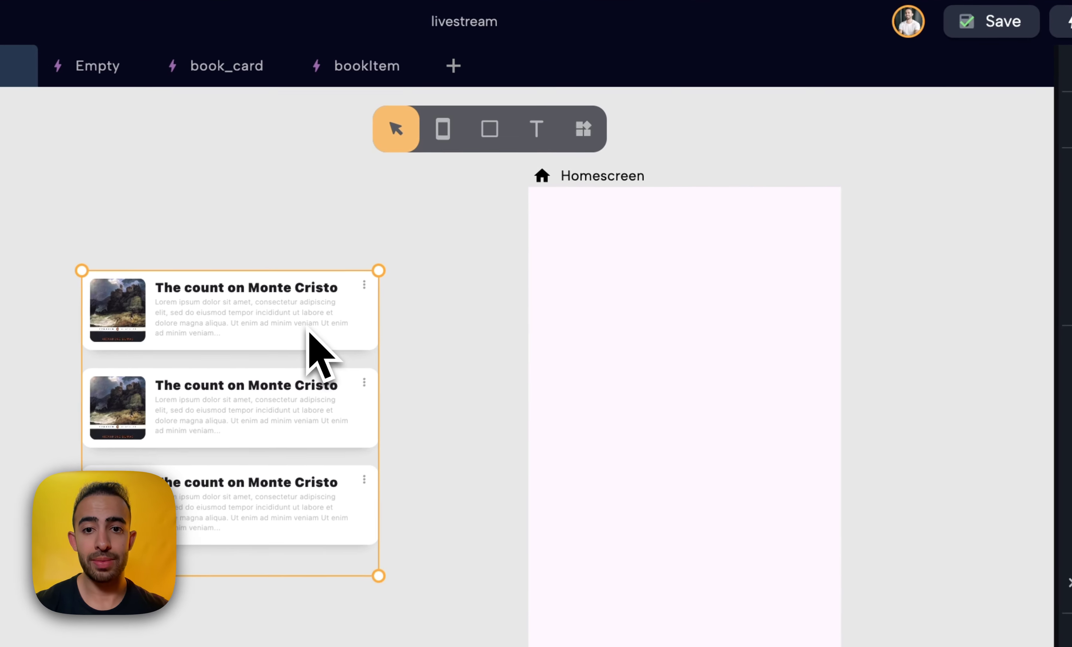
# Find the List View widget and place it on the Homescreen
pyautogui.click(474, 225)
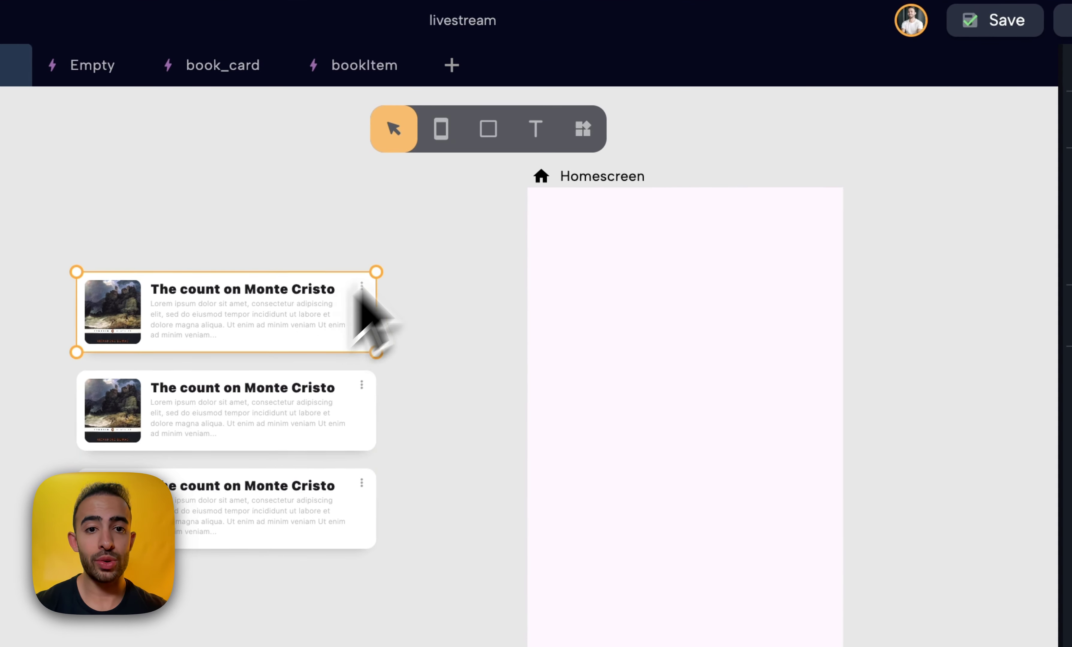
pyautogui.click(602, 131)
pyautogui.write('list')
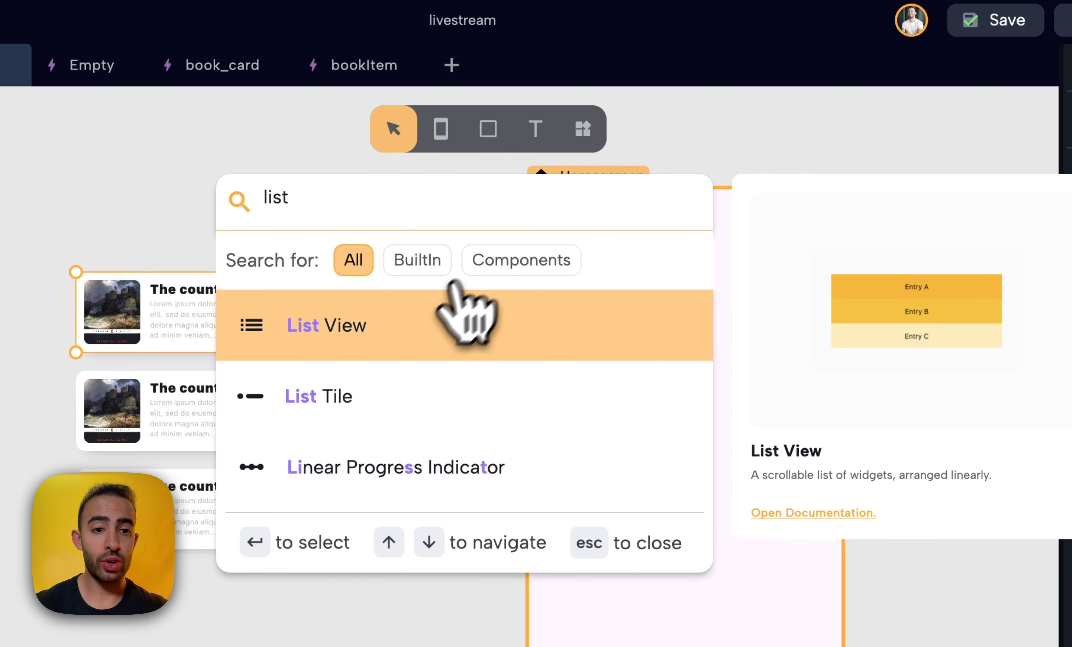
pyautogui.moveTo(399, 326); pyautogui.dragTo(693, 514)
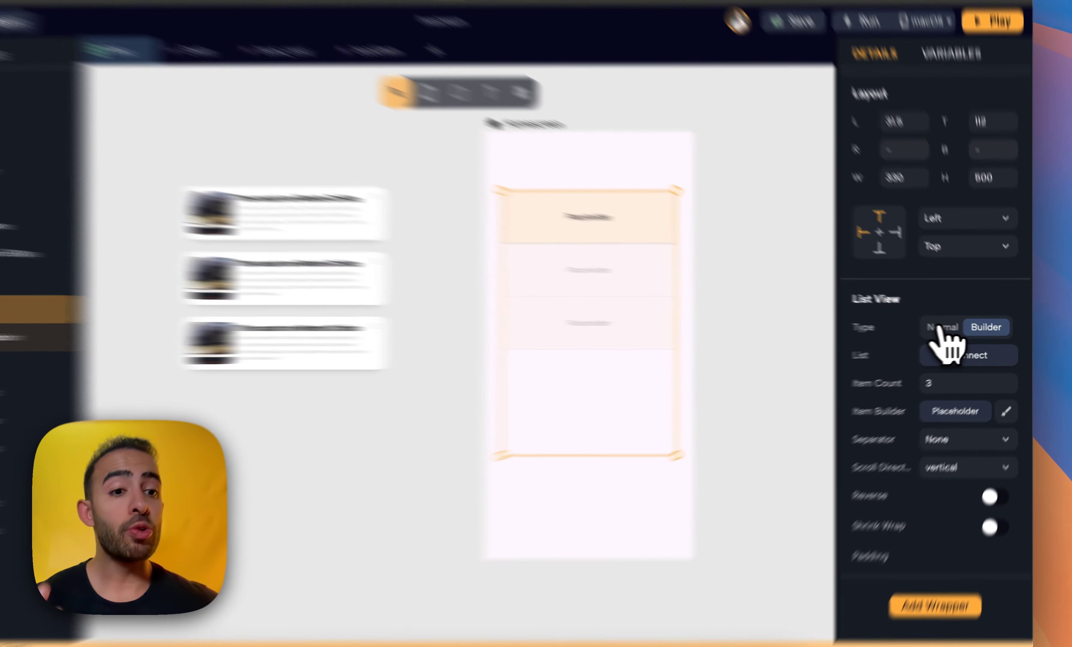
# Switch the List View to Normal type and add children until it has three
pyautogui.click(957, 329)
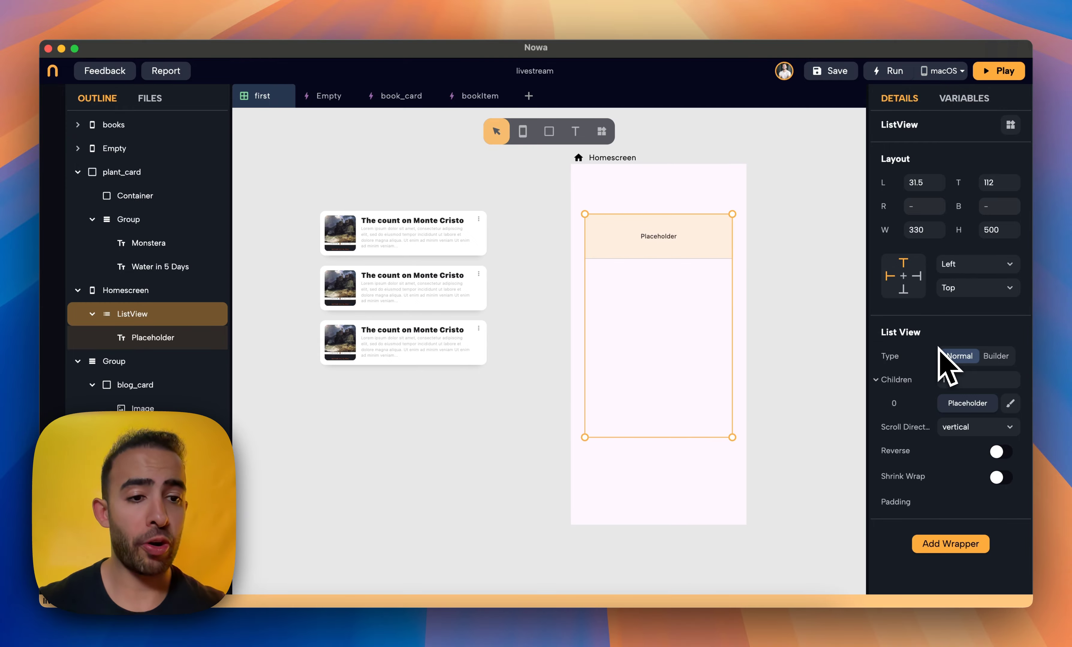
pyautogui.click(1010, 378)
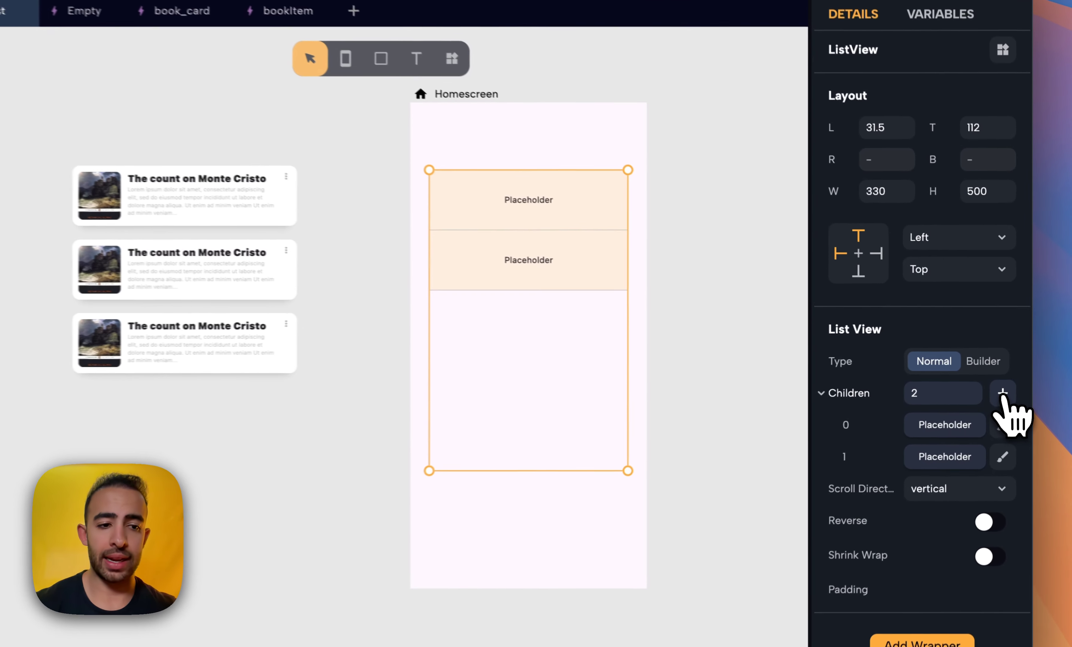
pyautogui.click(1010, 378)
# Replace the List View's first child placeholder with an Image widget
pyautogui.click(955, 430)
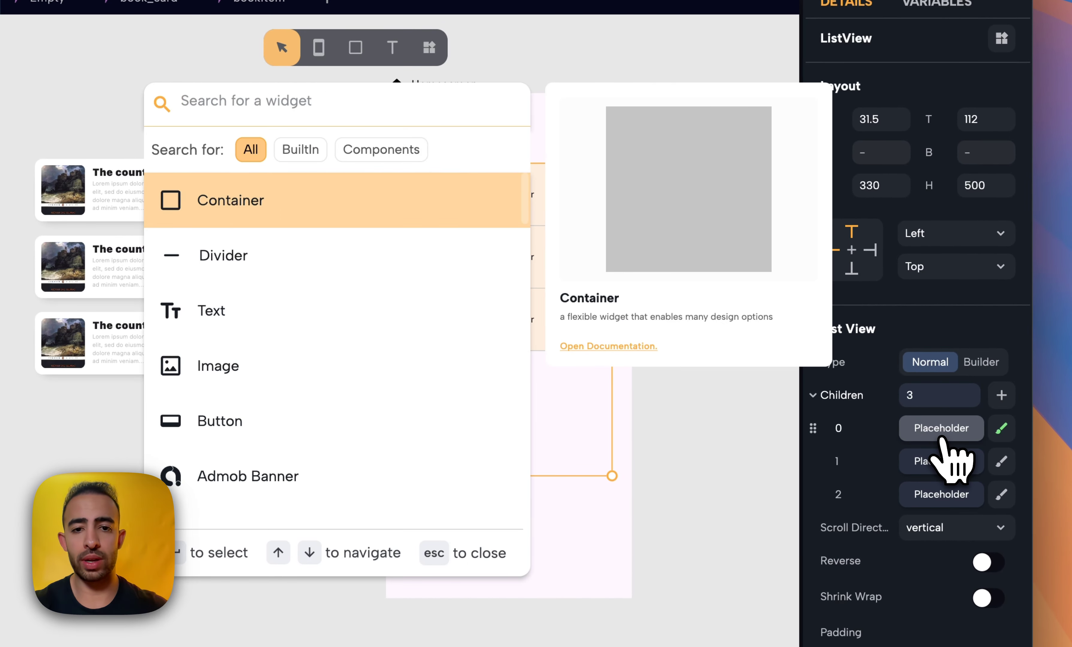
pyautogui.write('ims')
pyautogui.press('BackSpace')
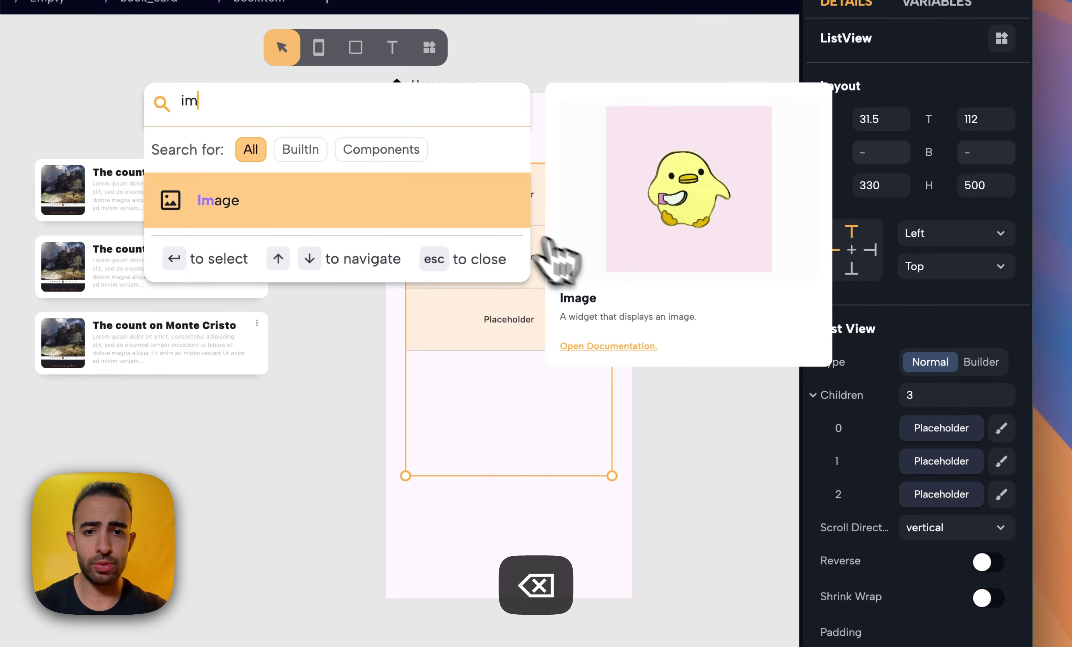
pyautogui.click(462, 205)
# Replace the List View's second child placeholder with a Text widget
pyautogui.click(936, 461)
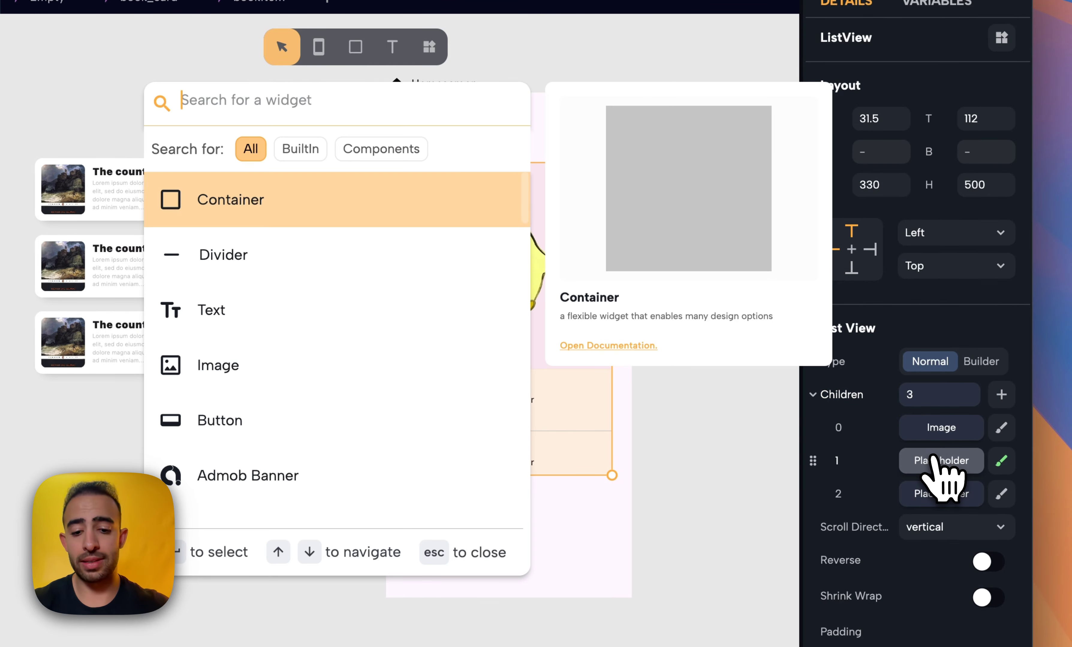
pyautogui.write('text')
pyautogui.press('Down')
pyautogui.press('Return')
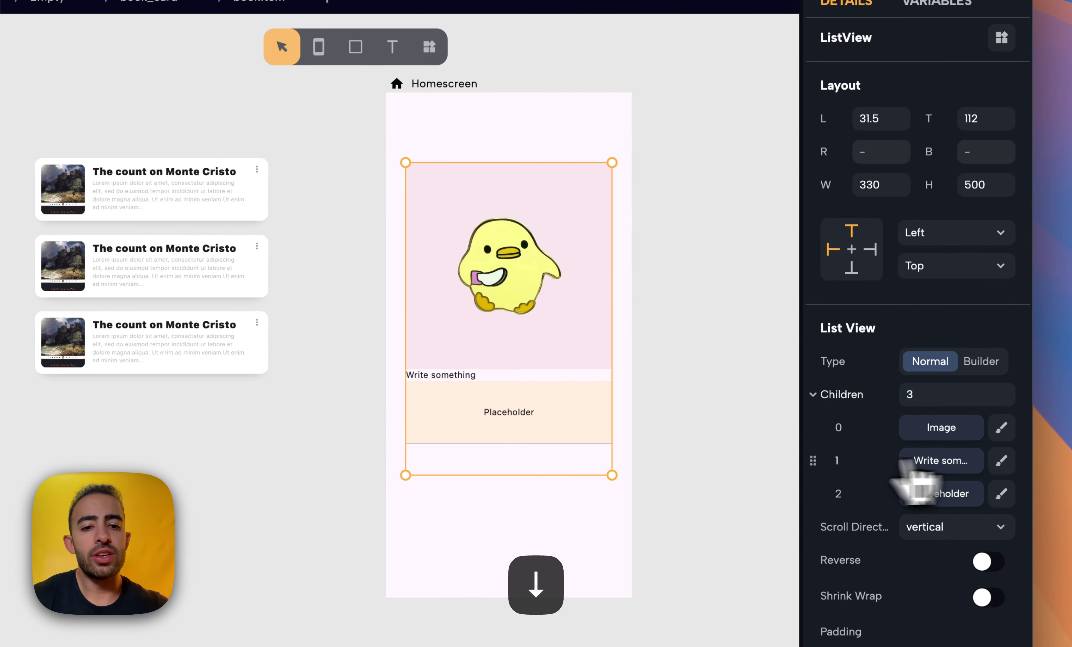
pyautogui.moveTo(504, 343)
pyautogui.mouseDown()
pyautogui.moveTo(522, 352)
pyautogui.moveTo(508, 339)
pyautogui.mouseUp()
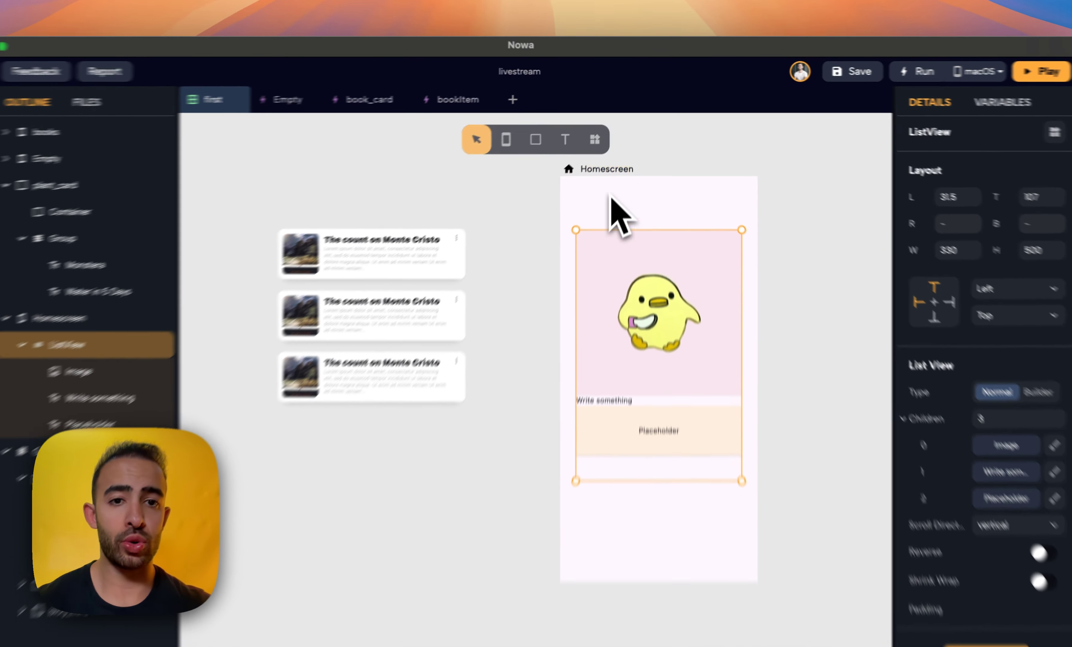
pyautogui.click(602, 132)
pyautogui.write('gro')
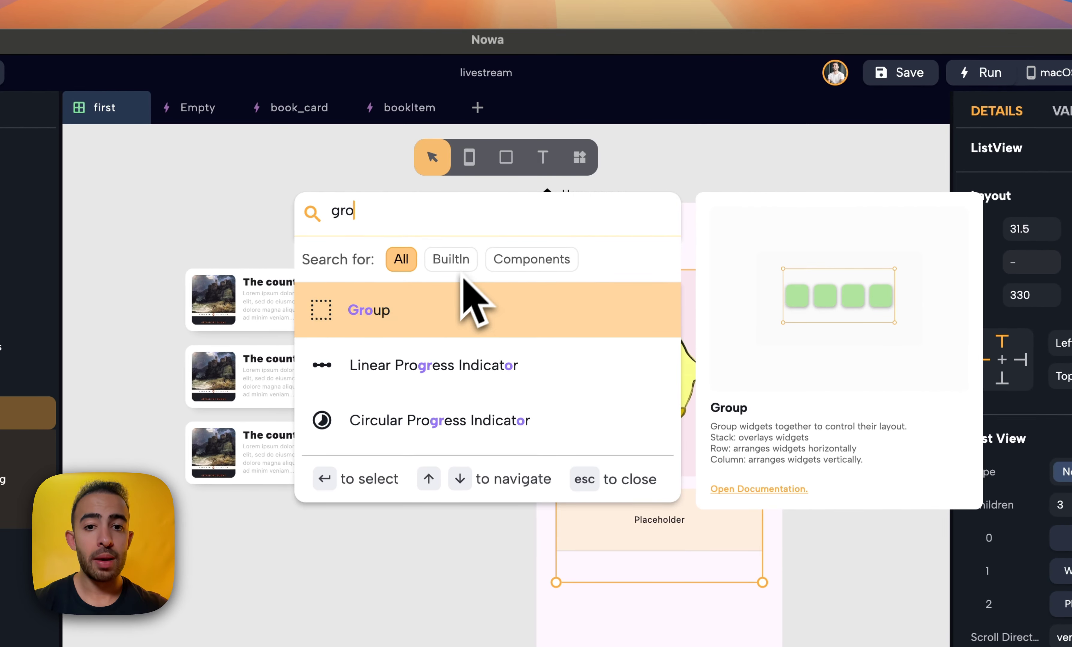
pyautogui.click(701, 187)
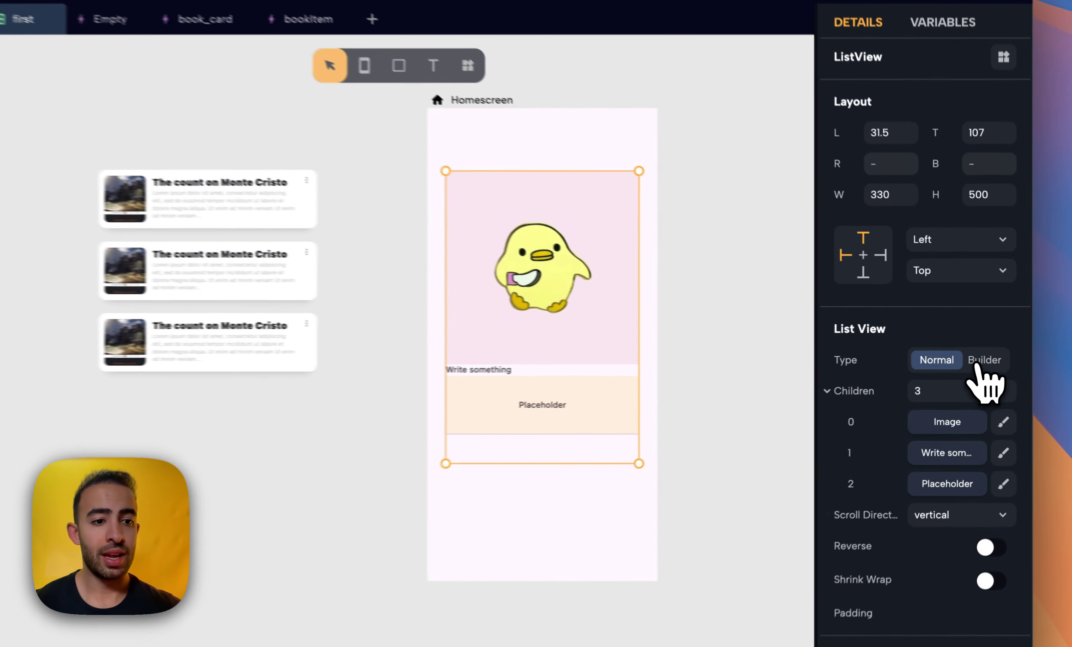
# Switch the List View back to Builder type, accepting the removal of its extra children, and delete it from the Homescreen
pyautogui.click(989, 356)
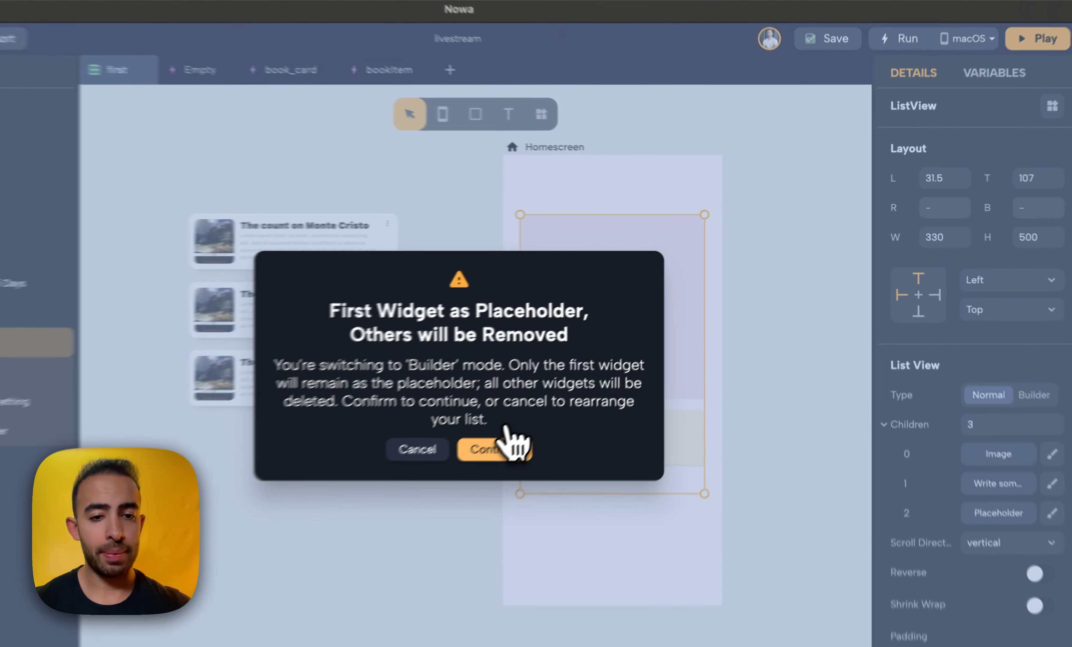
pyautogui.click(567, 399)
pyautogui.press('BackSpace')
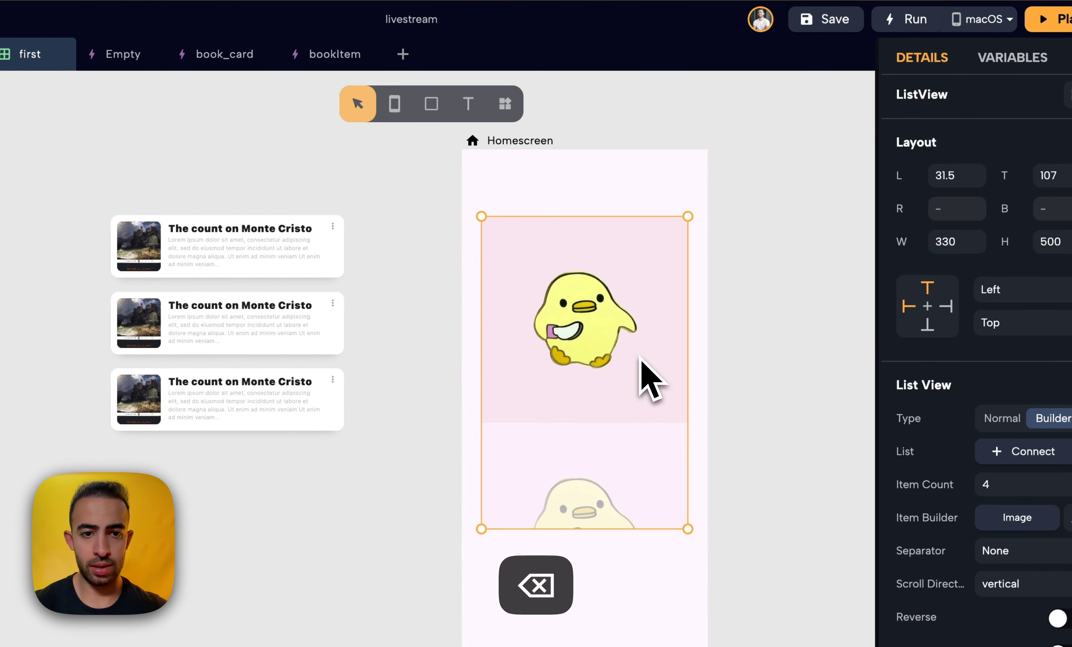
pyautogui.press('BackSpace')
pyautogui.hscroll(3, 611, 363)
pyautogui.hscroll(-3, 598, 397)
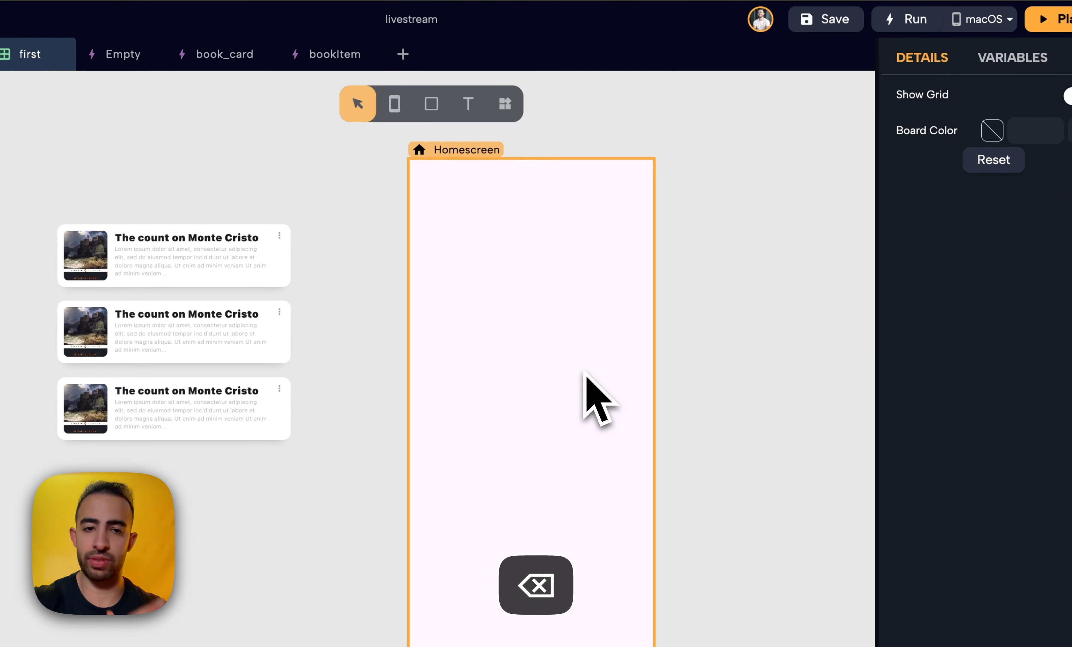
# Add an App Bar widget to the Homescreen
pyautogui.click(505, 103)
pyautogui.write('app')
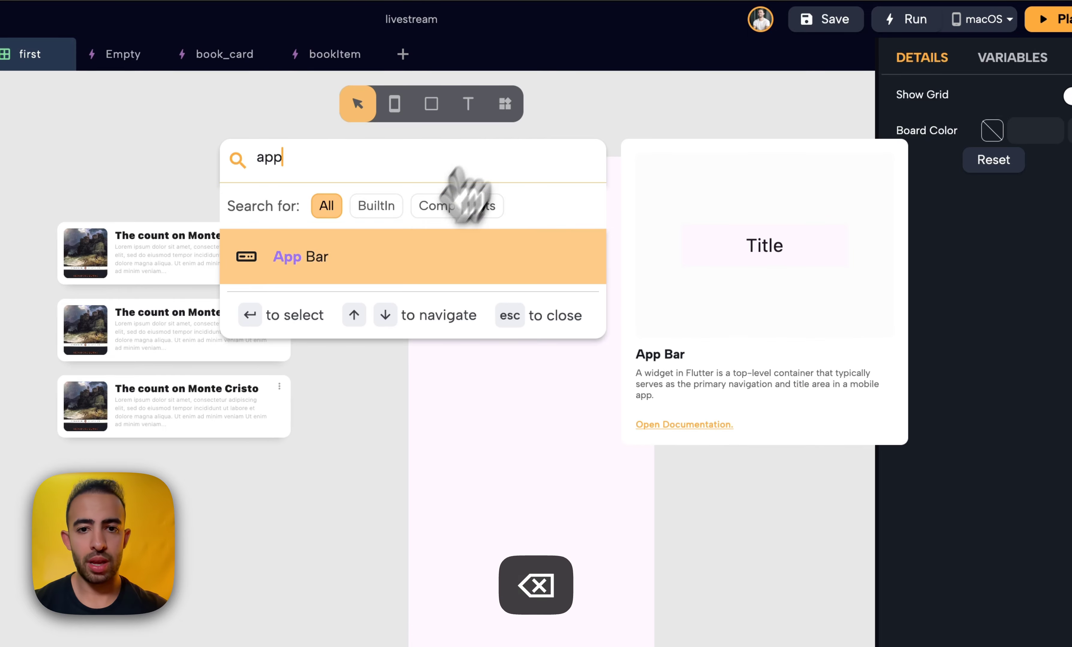
pyautogui.click(498, 273)
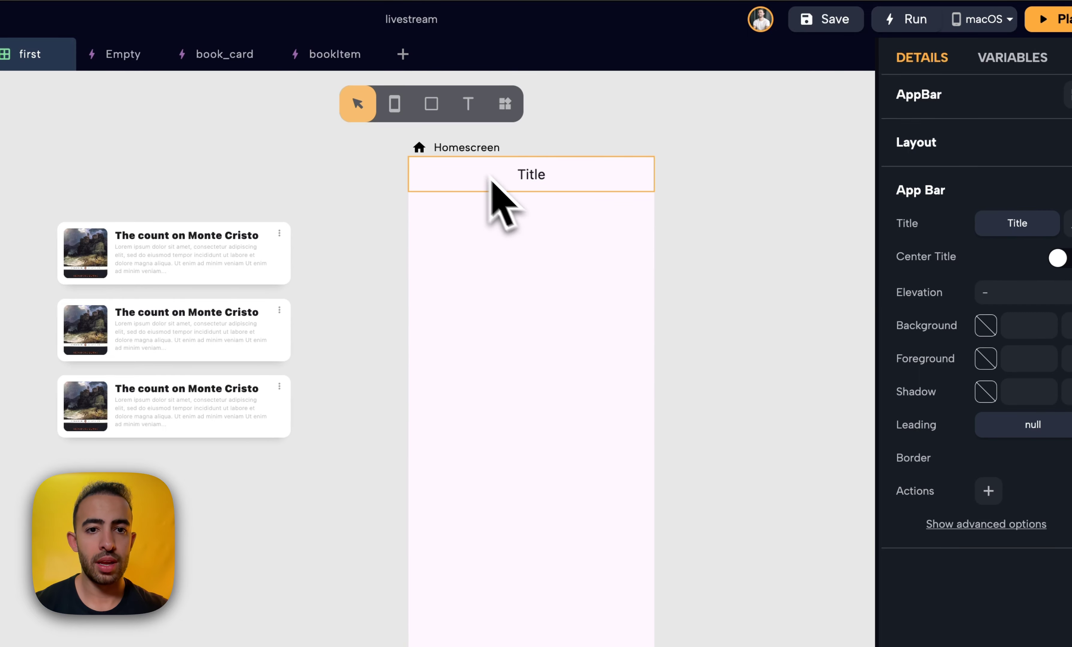
# Change the Homescreen's group layout to a vertical column
pyautogui.click(466, 148)
pyautogui.scroll(-3, 973, 305)
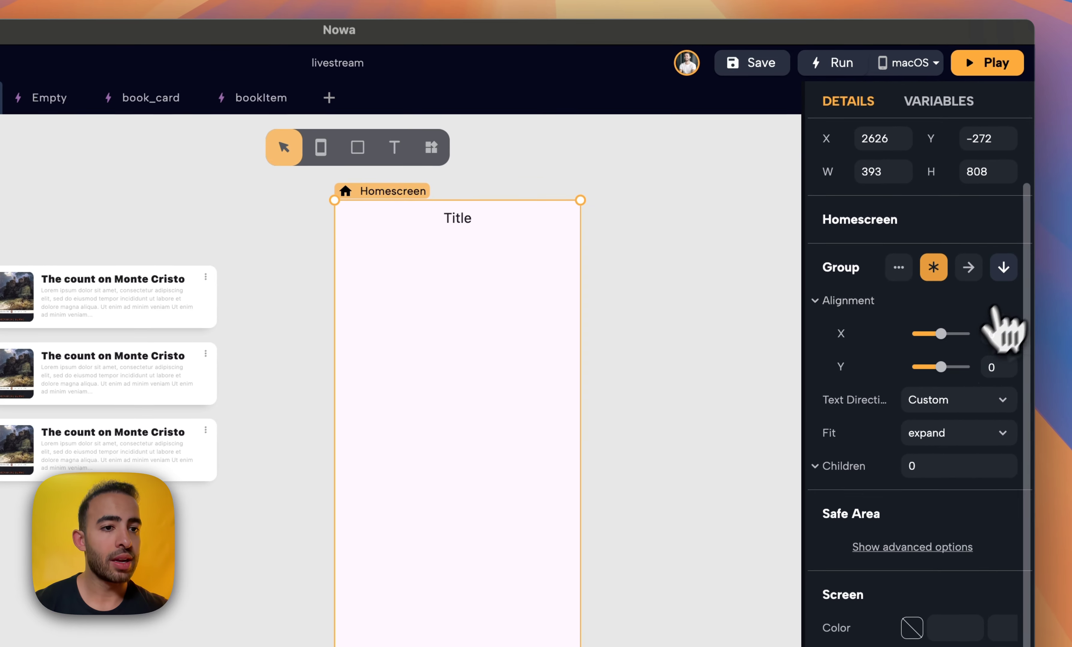
pyautogui.click(1006, 274)
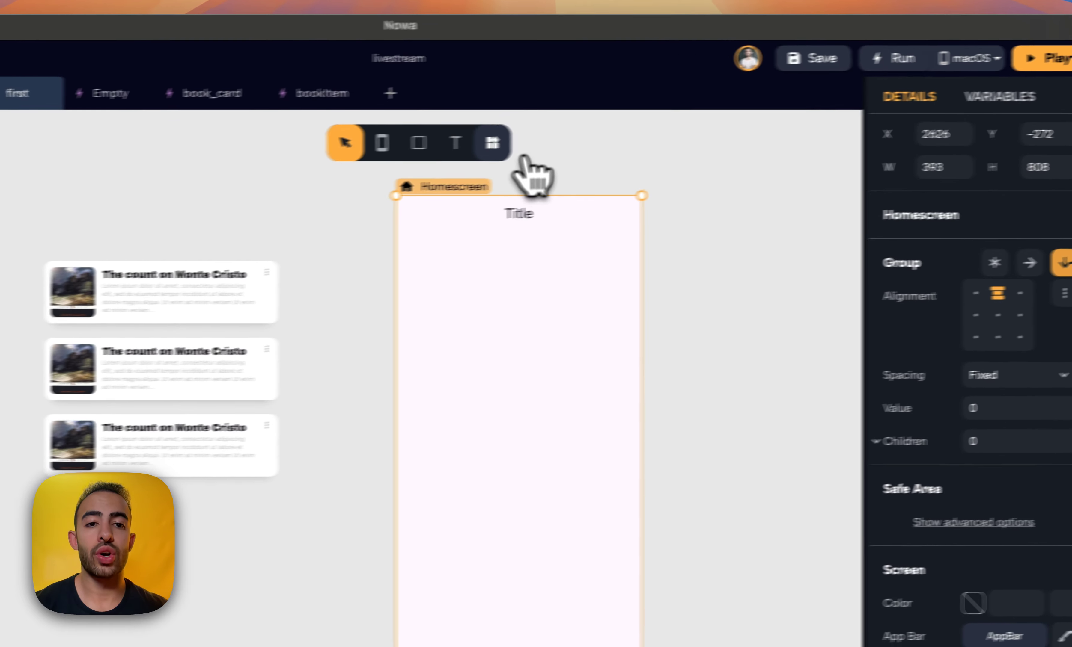
# Insert a List View widget into the Homescreen beneath the app bar
pyautogui.click(429, 149)
pyautogui.write('lisy')
pyautogui.press('BackSpace')
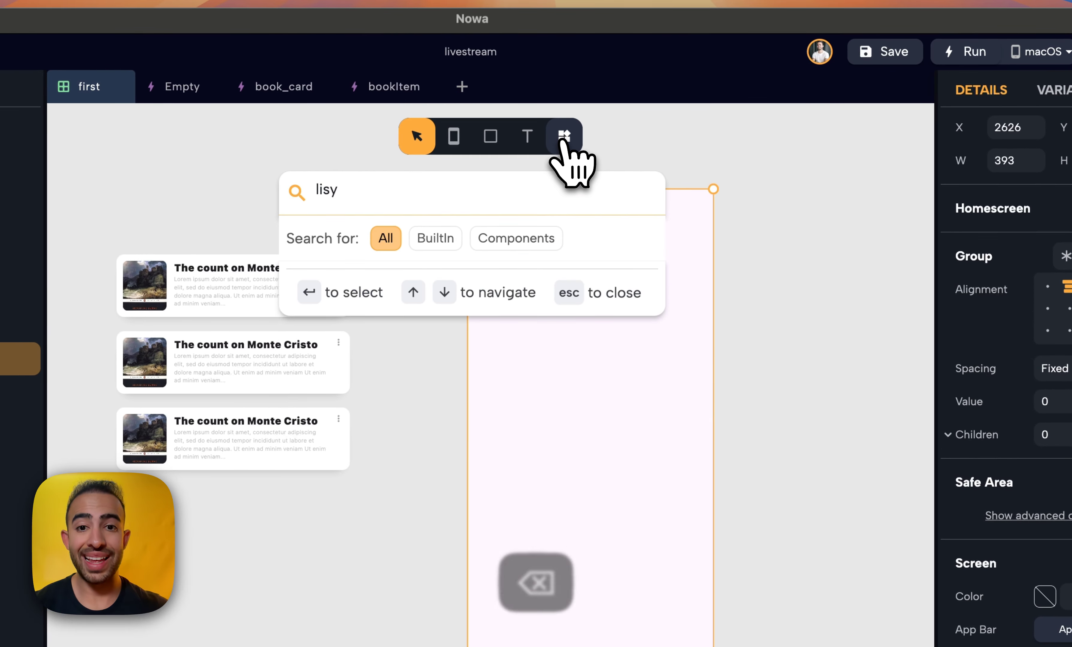
pyautogui.click(349, 287)
pyautogui.click(586, 393)
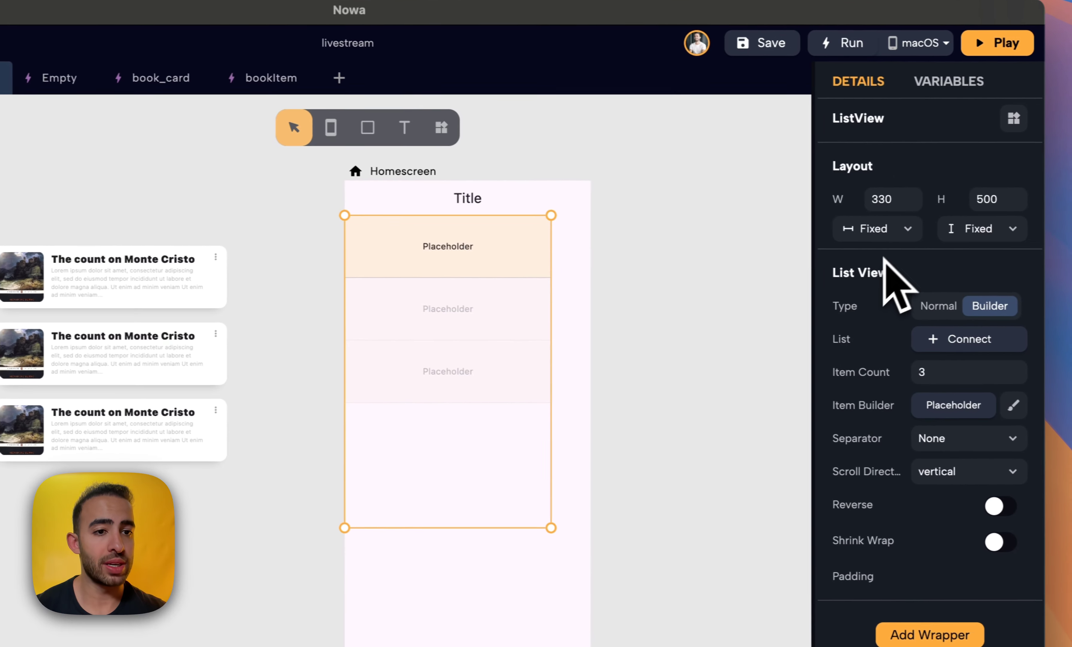
# Set both the width and the height of the List View to Expand
pyautogui.click(1014, 244)
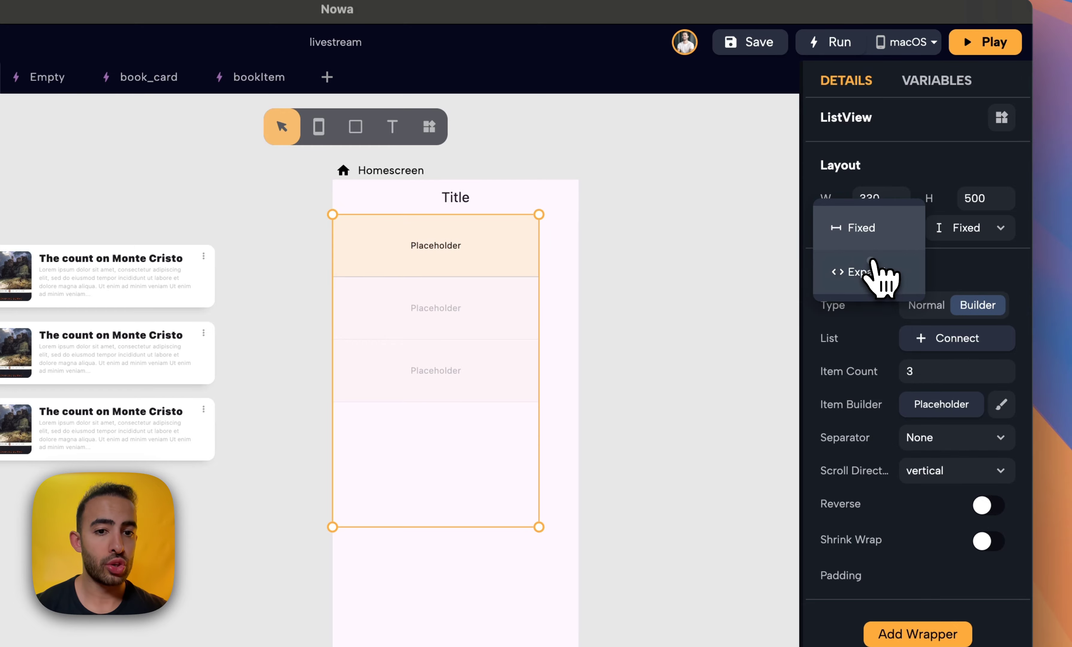
pyautogui.click(872, 272)
pyautogui.click(990, 229)
pyautogui.click(989, 273)
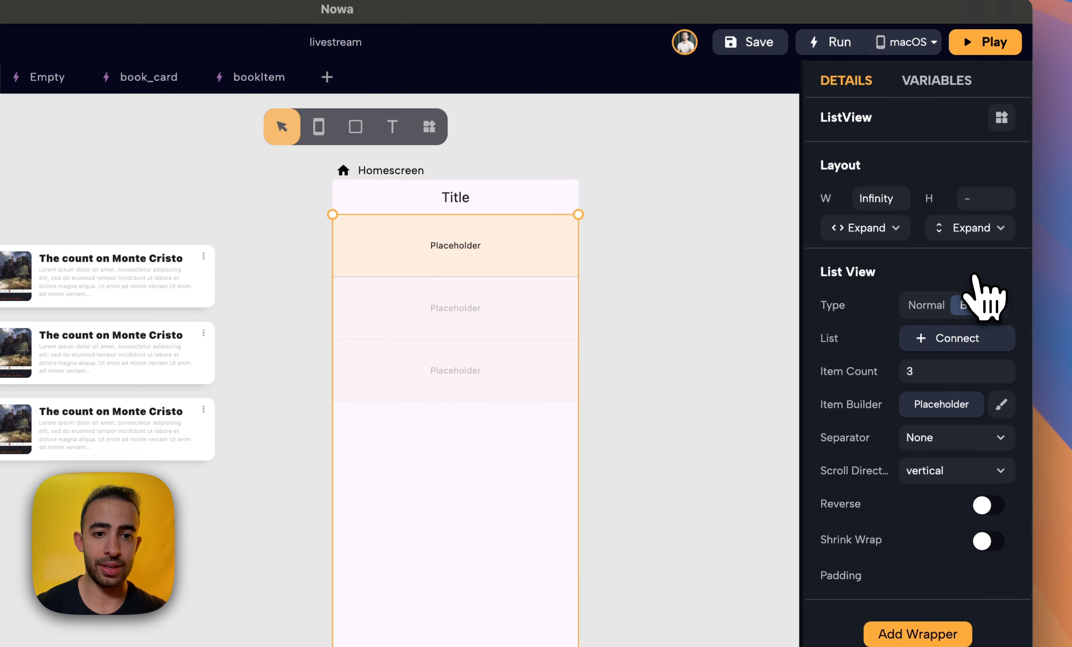
# Widen the Homescreen to about 413 by dragging out its side edge
pyautogui.click(496, 105)
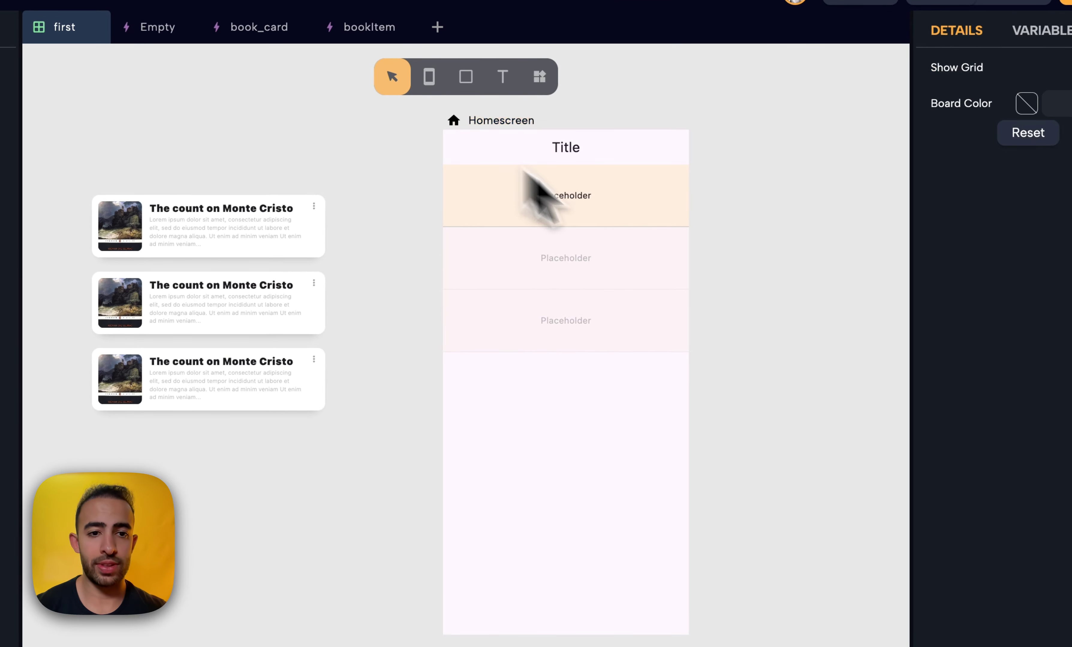
pyautogui.click(688, 275)
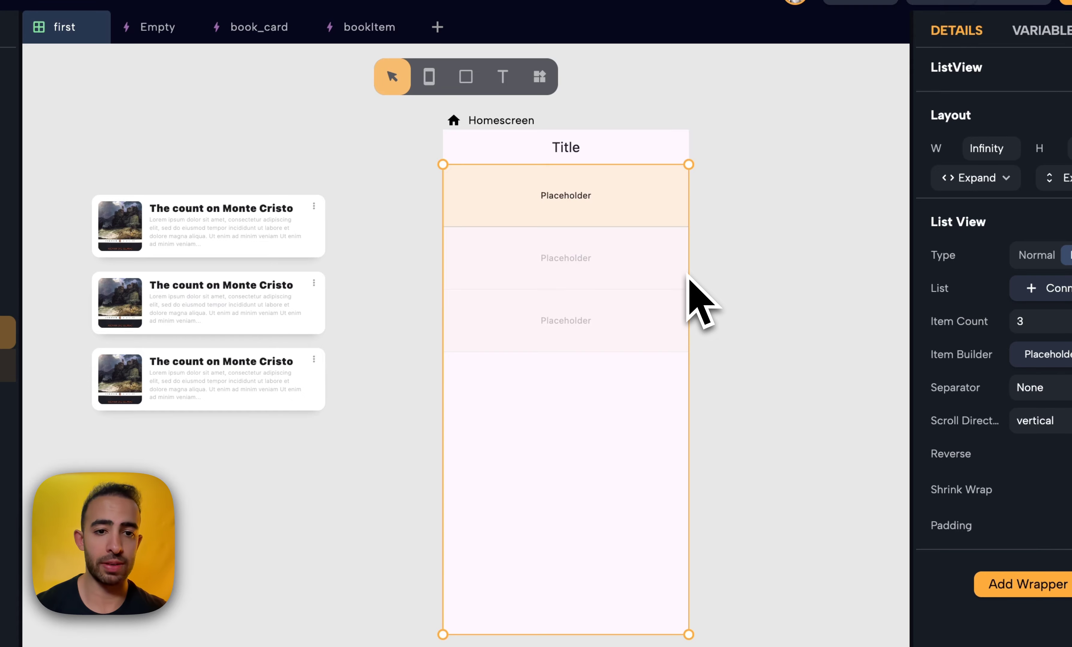
pyautogui.click(492, 122)
pyautogui.moveTo(690, 274); pyautogui.dragTo(701, 278)
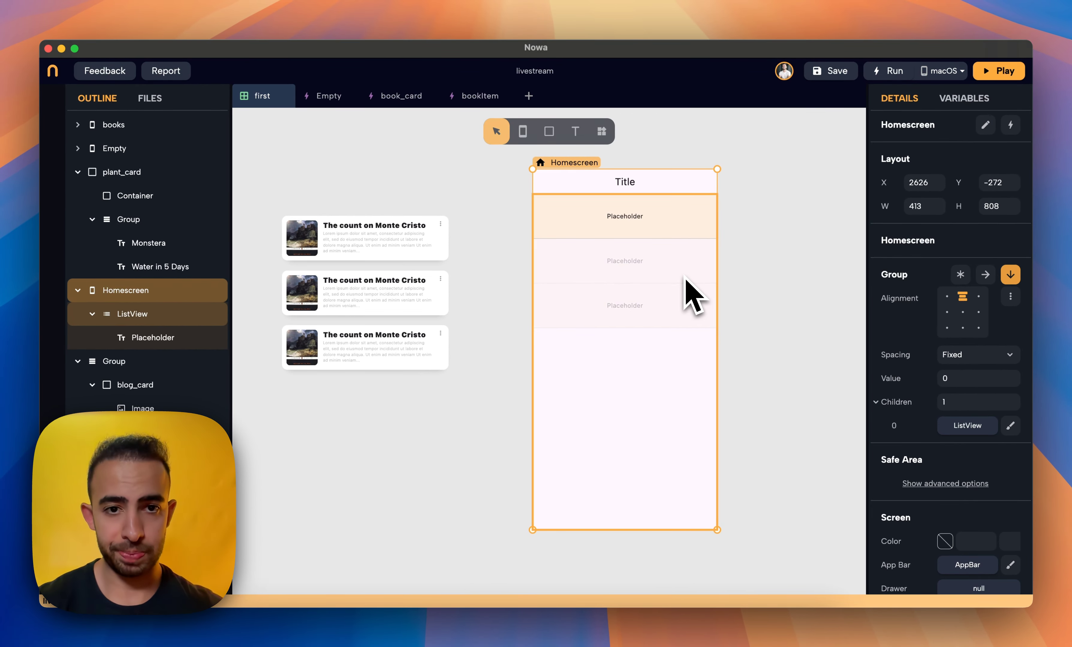
pyautogui.scroll(-5, 880, 371)
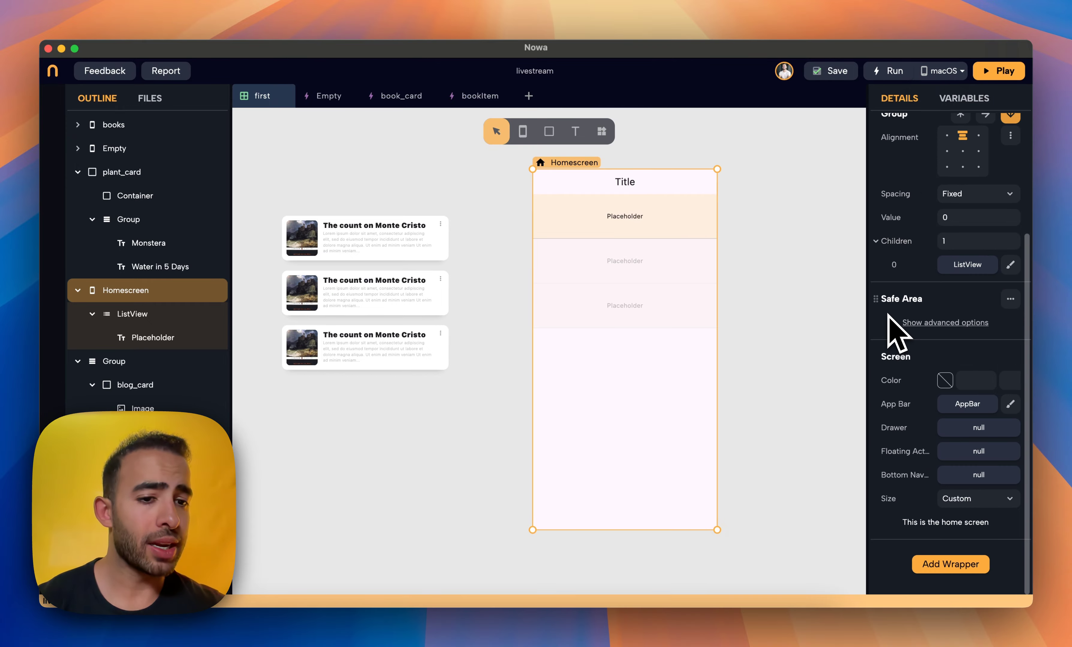
pyautogui.scroll(2, 893, 325)
pyautogui.scroll(-2, 892, 328)
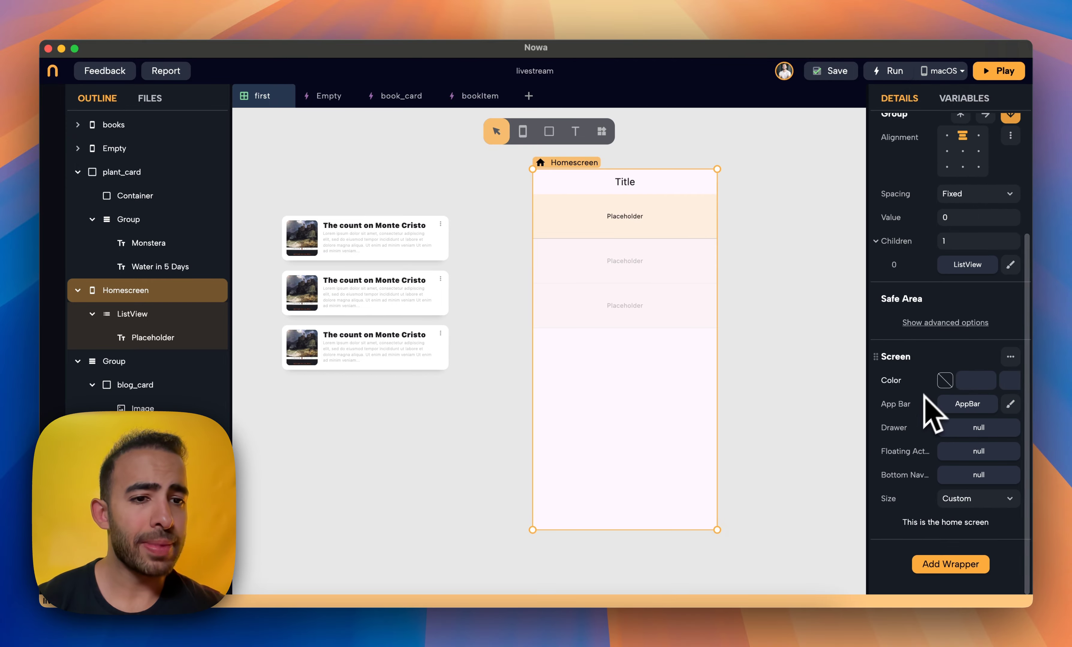
pyautogui.scroll(5, 927, 387)
# Select the List View on the Homescreen and set its item count to 7
pyautogui.click(696, 269)
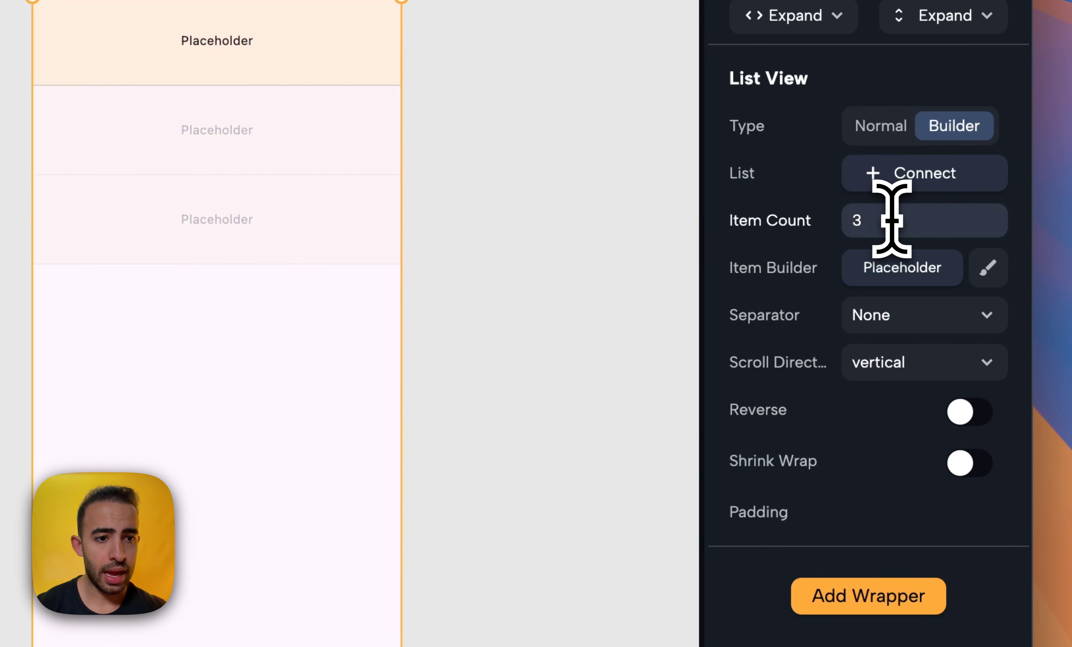
pyautogui.click(876, 220)
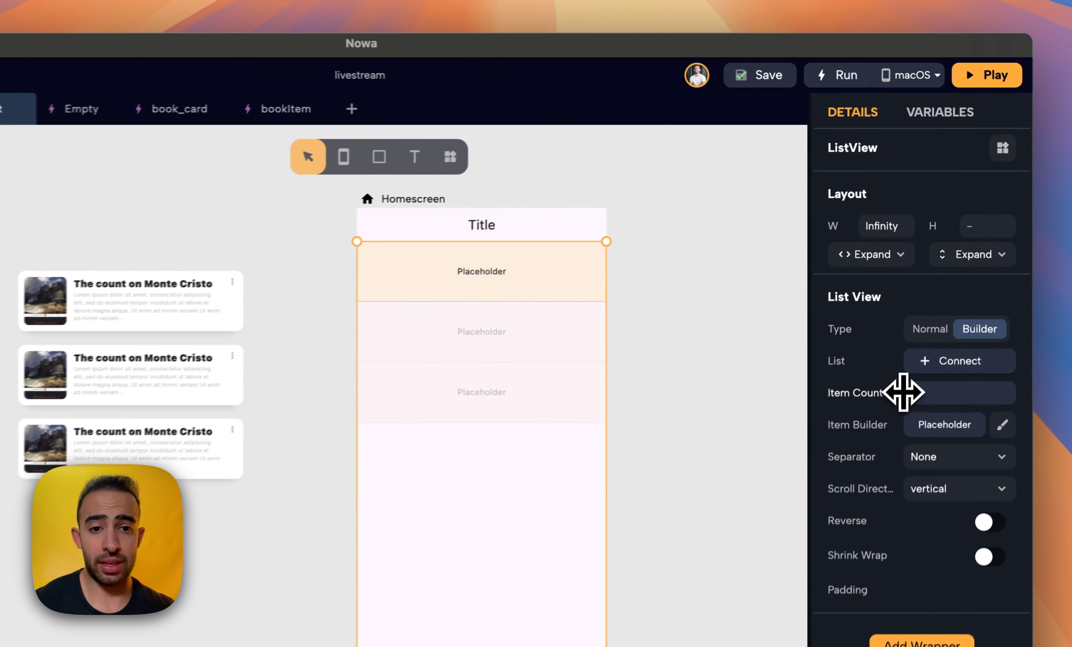
pyautogui.moveTo(932, 306); pyautogui.dragTo(948, 307)
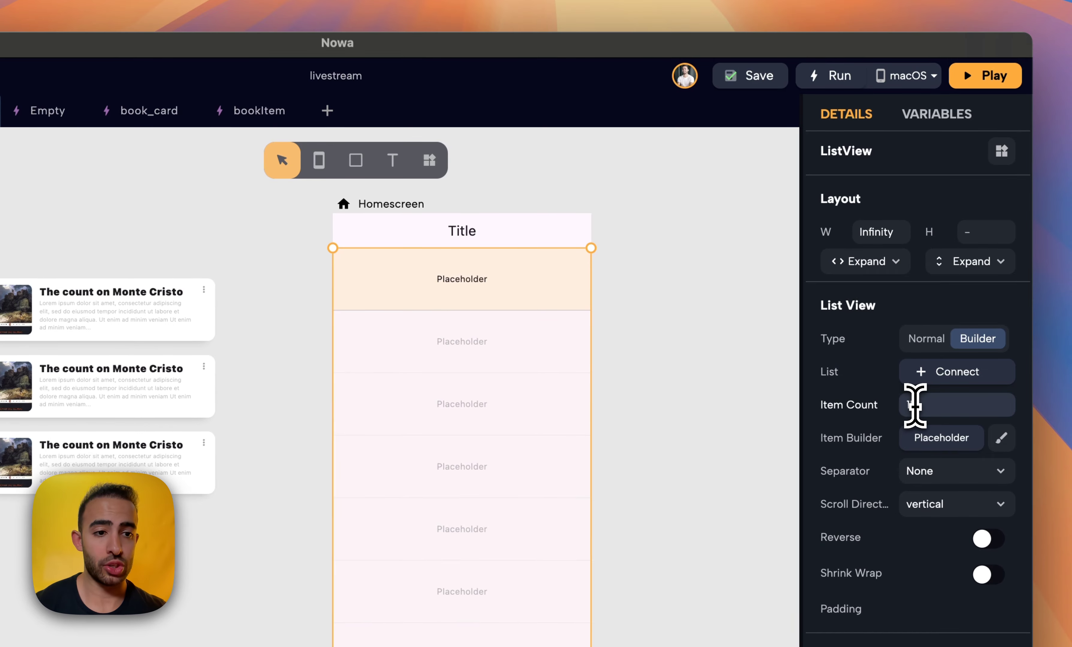
pyautogui.moveTo(915, 406); pyautogui.dragTo(905, 400)
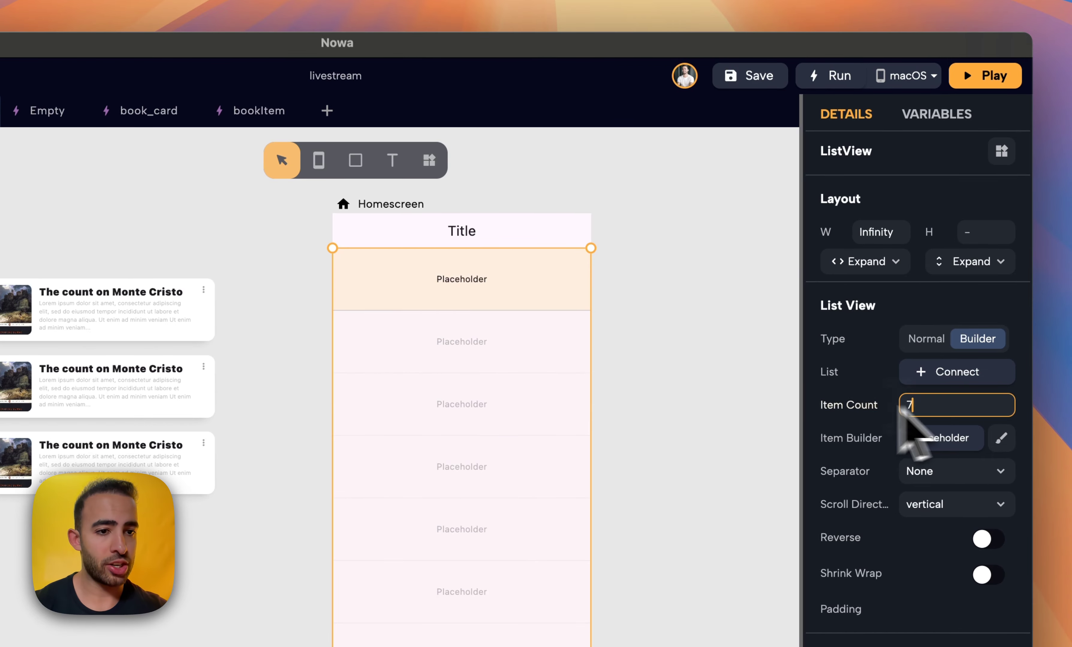
# Preview the app, scroll through the placeholder list, and close the preview
pyautogui.click(793, 426)
pyautogui.click(977, 77)
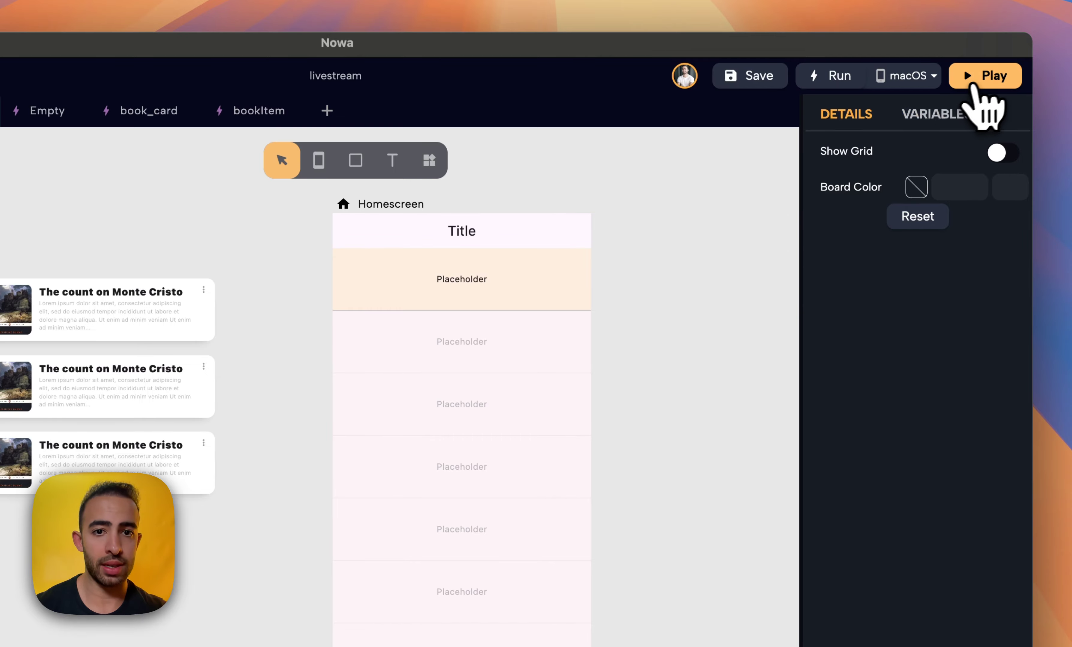
pyautogui.scroll(6, 407, 421)
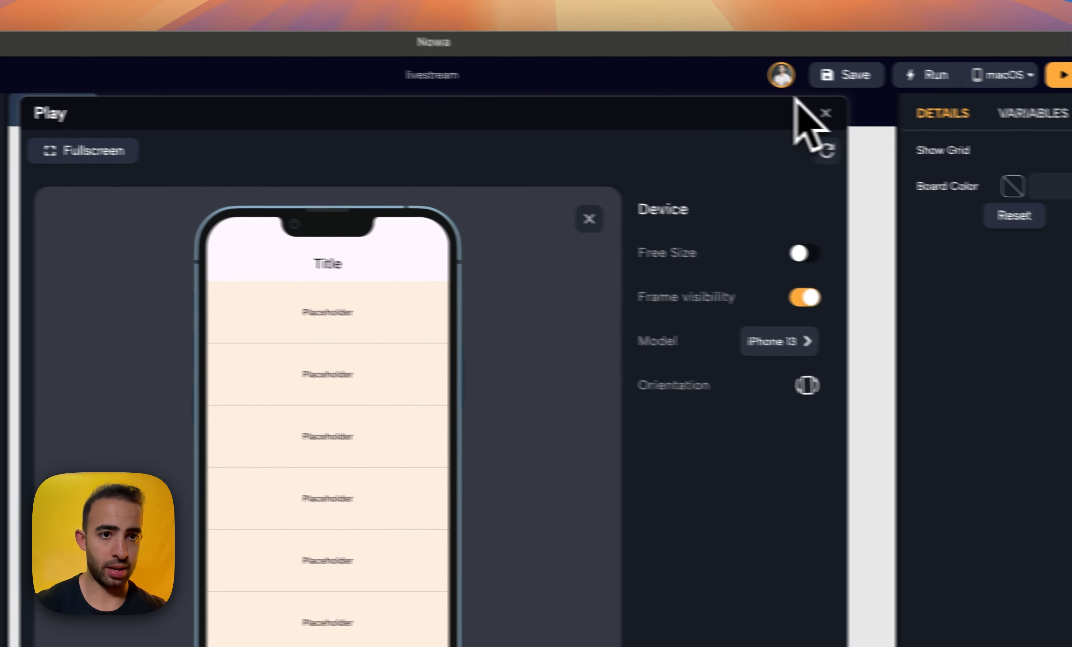
pyautogui.click(826, 113)
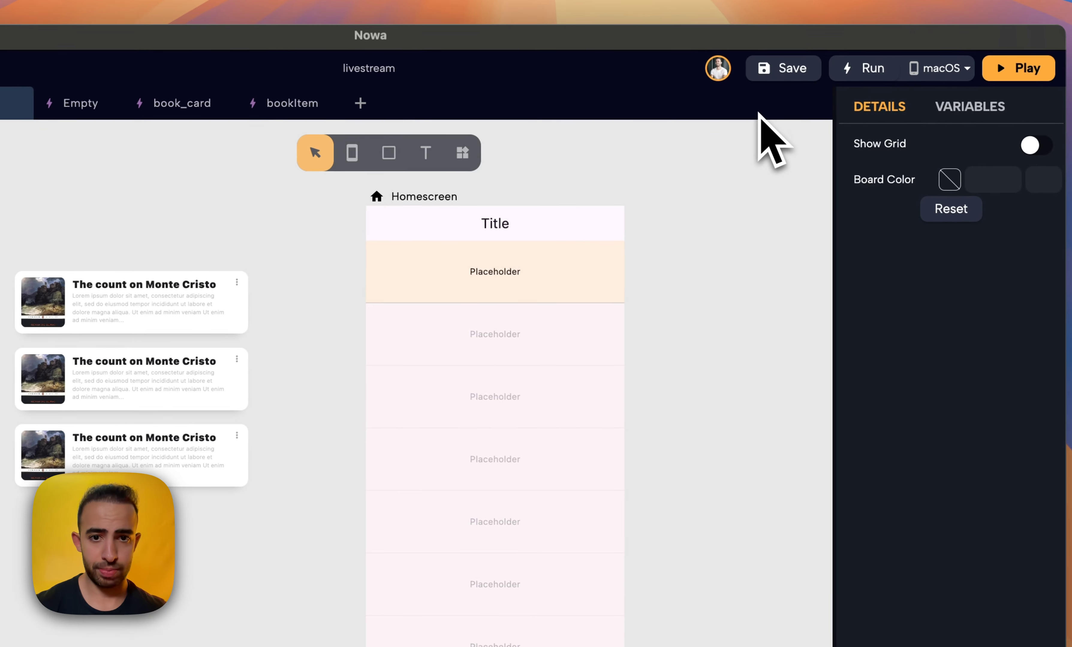
# Move the first book card out of its group onto the empty canvas and delete the remaining group of cards
pyautogui.click(455, 443)
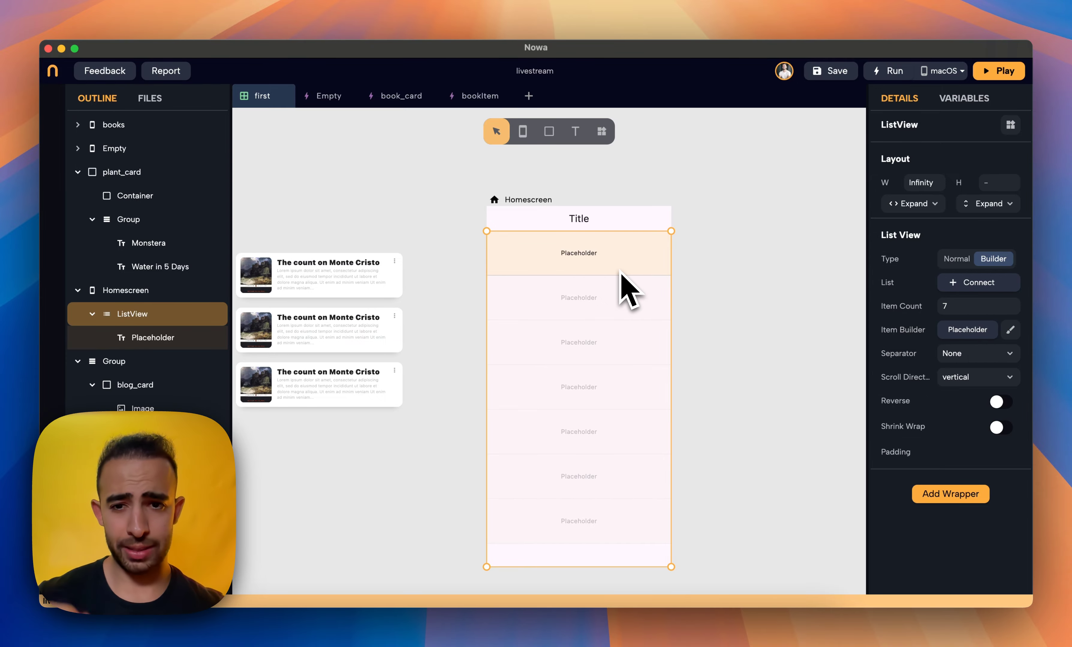
pyautogui.hscroll(-3, 620, 273)
pyautogui.doubleClick(482, 230)
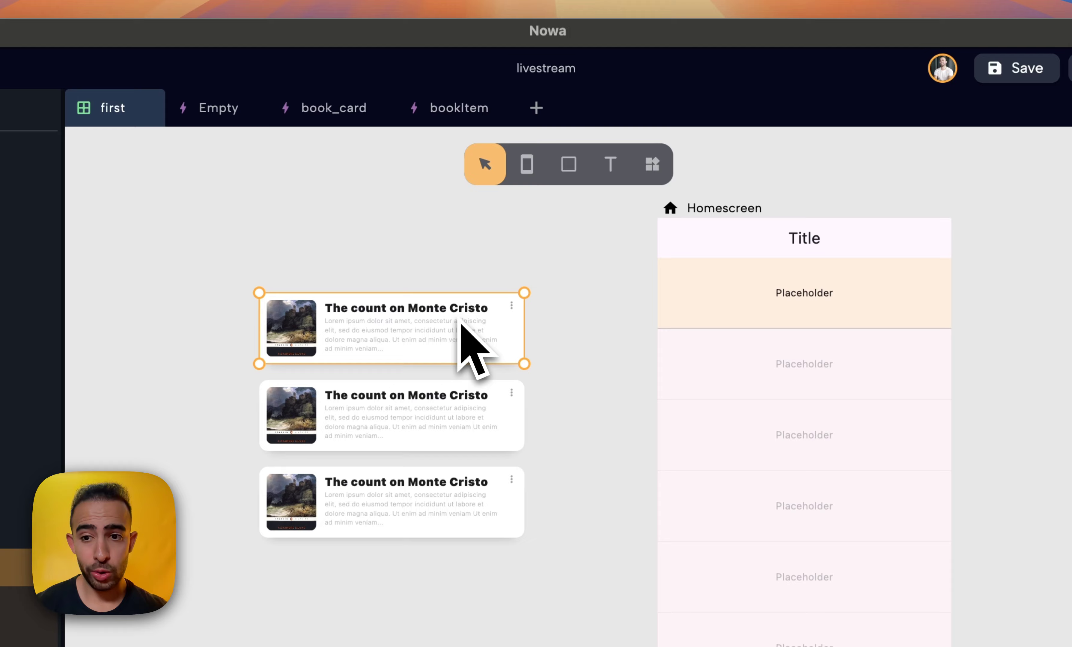
pyautogui.moveTo(473, 349); pyautogui.dragTo(426, 259)
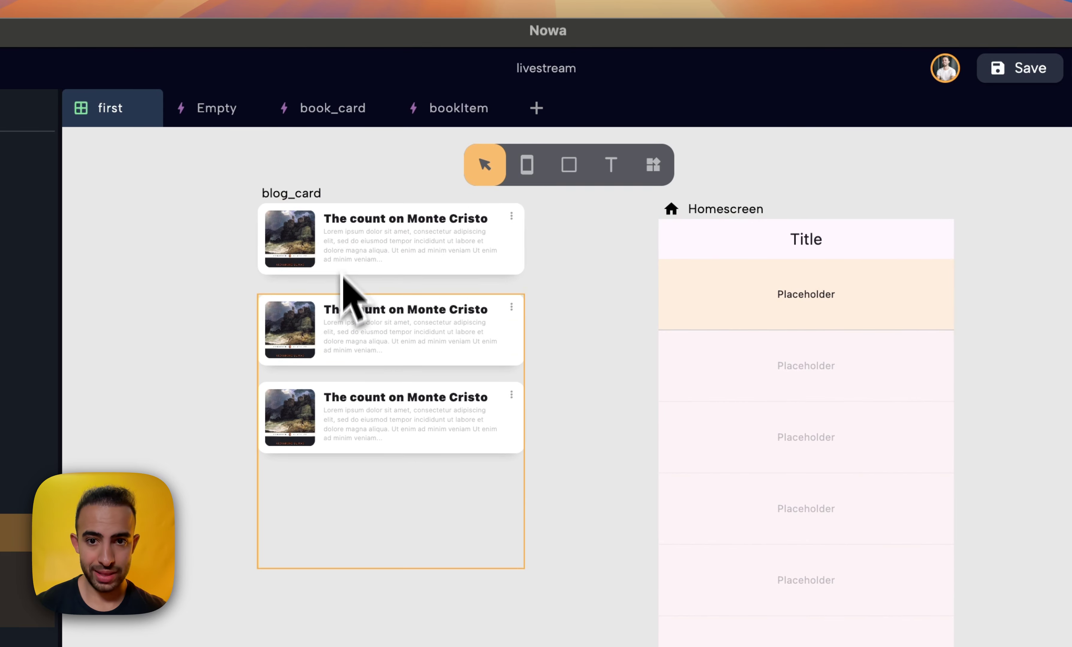
pyautogui.click(342, 306)
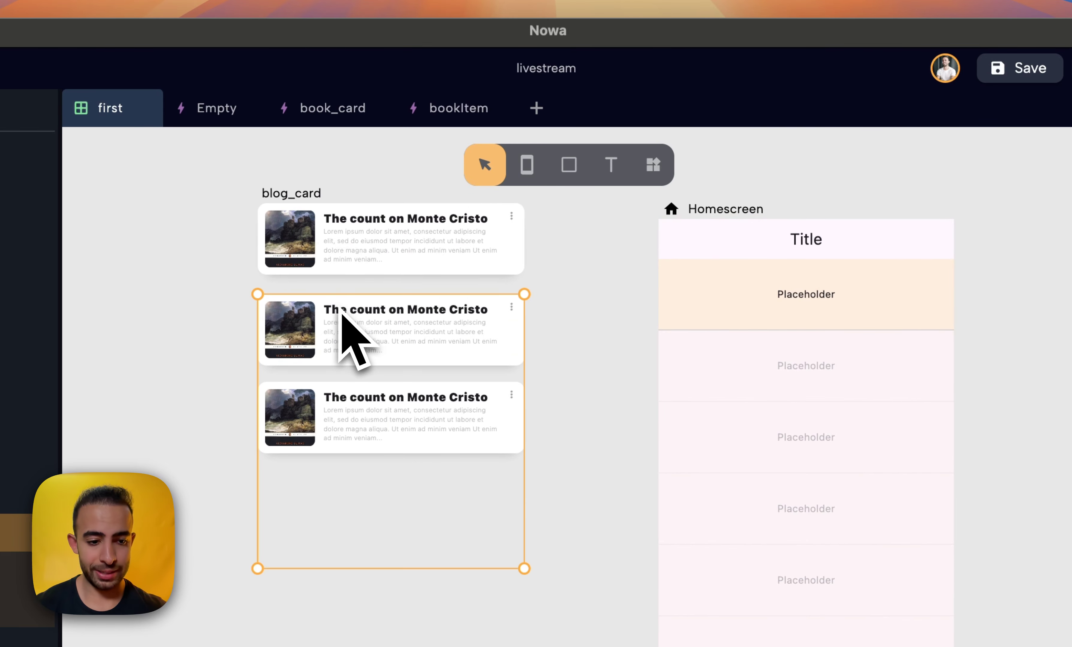
pyautogui.press('BackSpace')
pyautogui.hscroll(2, 371, 323)
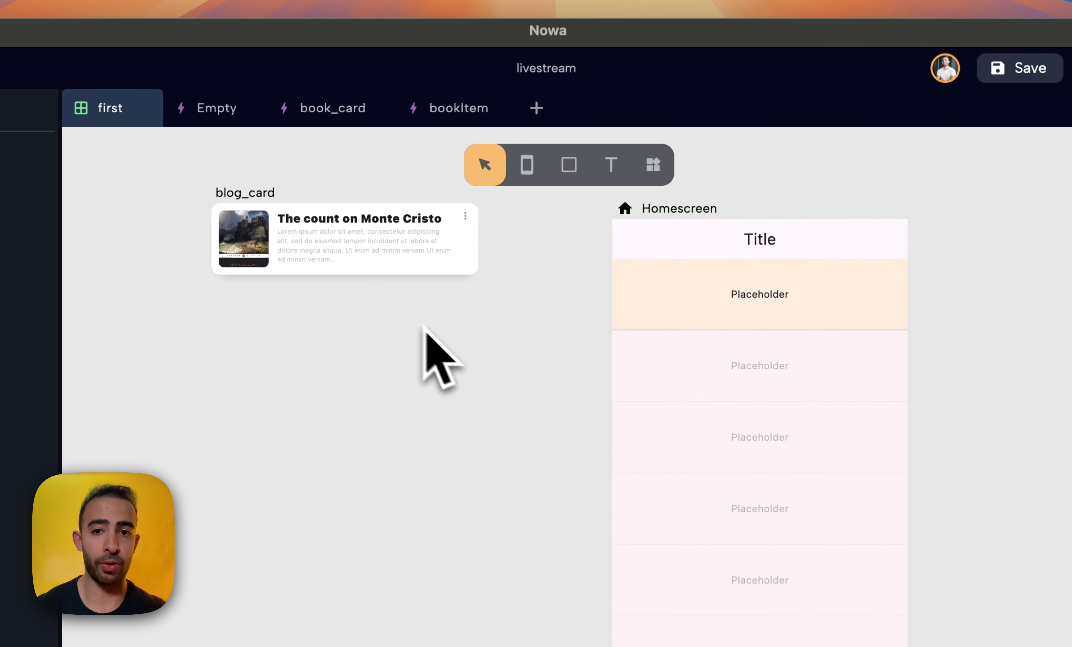
# Examine the structure of the blog_card component, including its title and description texts
pyautogui.click(318, 269)
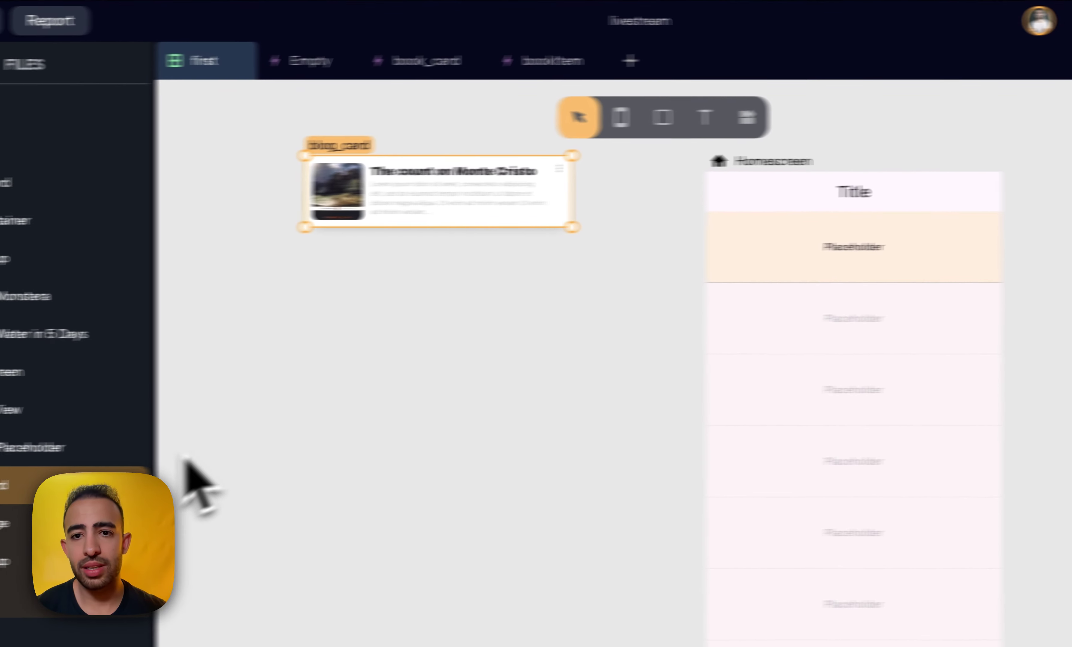
pyautogui.doubleClick(33, 240)
pyautogui.click(522, 183)
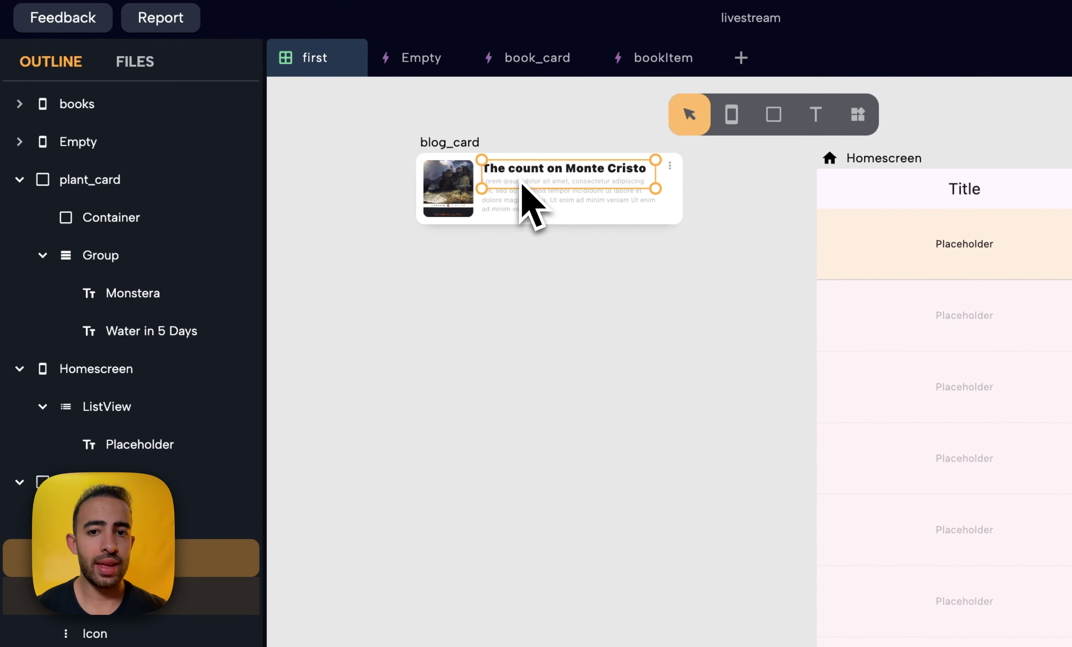
pyautogui.doubleClick(526, 198)
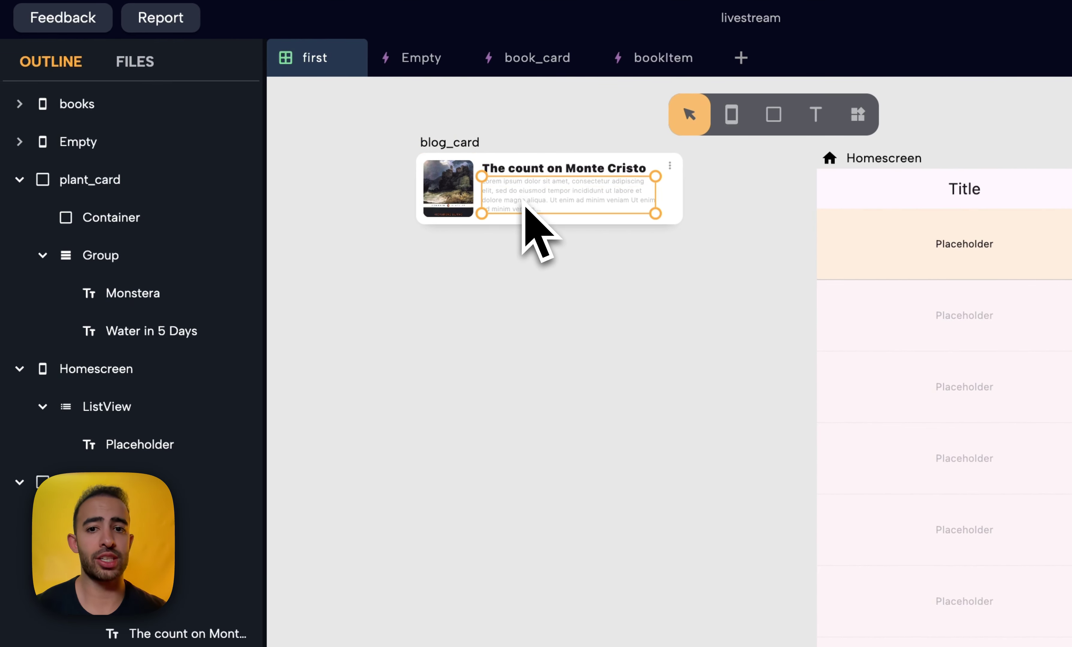
pyautogui.click(512, 175)
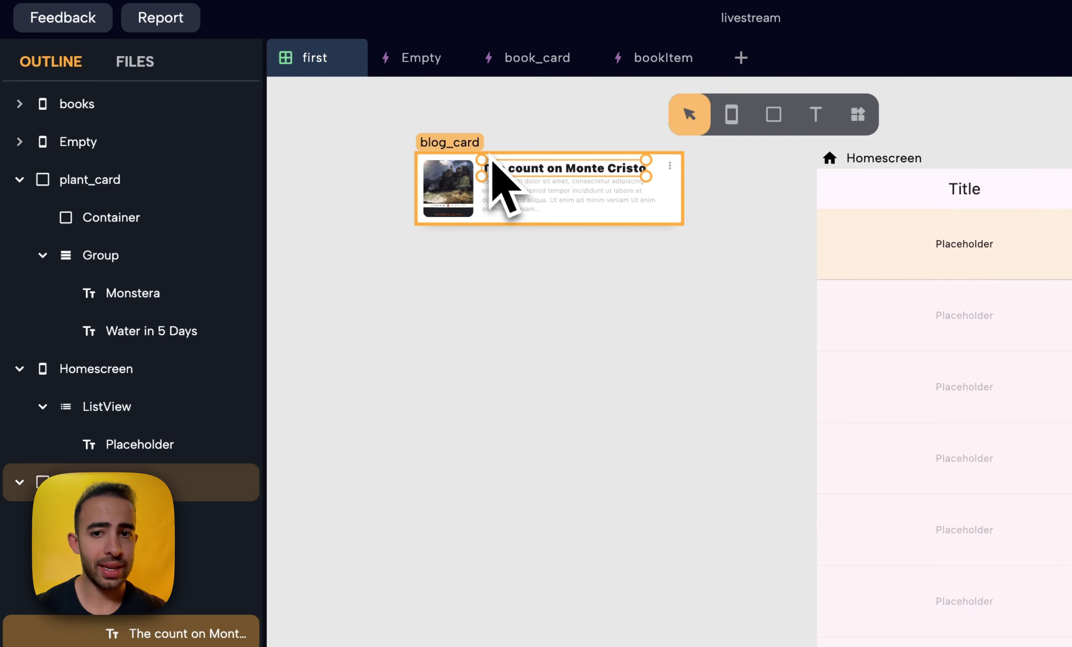
# Select the List View on the Homescreen and set its Item Builder to blog_card
pyautogui.click(477, 146)
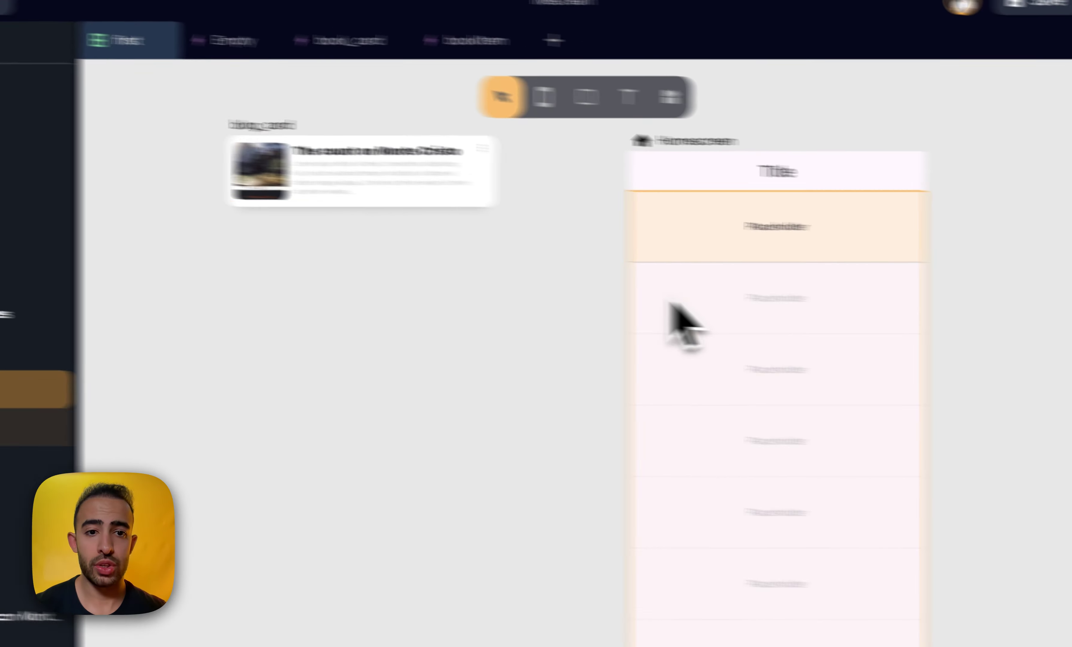
pyautogui.click(871, 340)
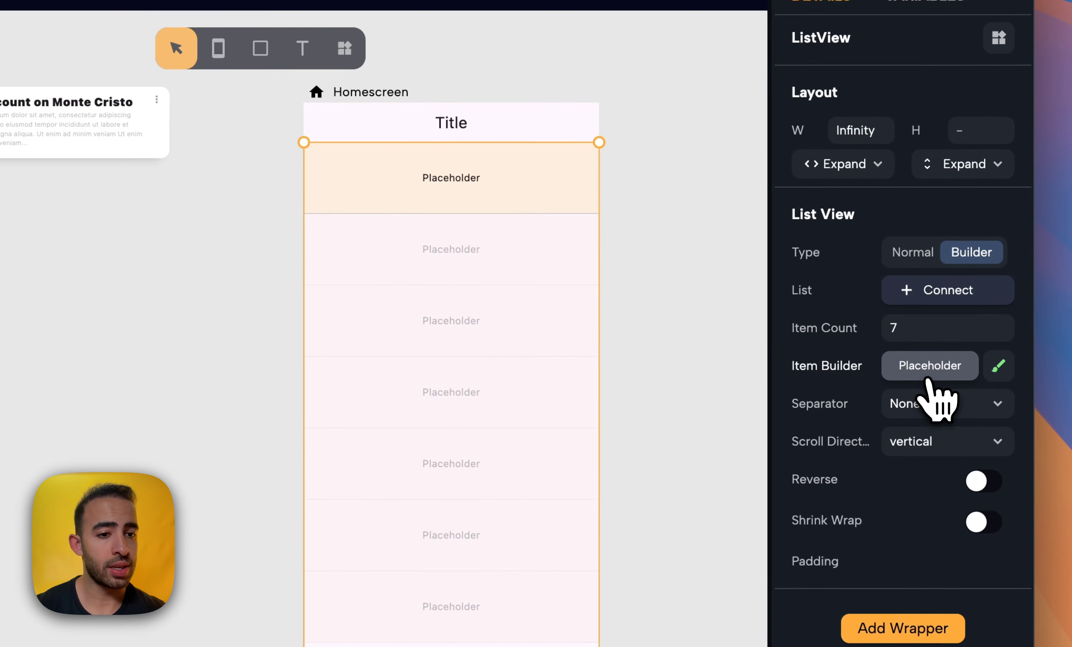
pyautogui.click(928, 381)
pyautogui.write('blog')
pyautogui.press('Return')
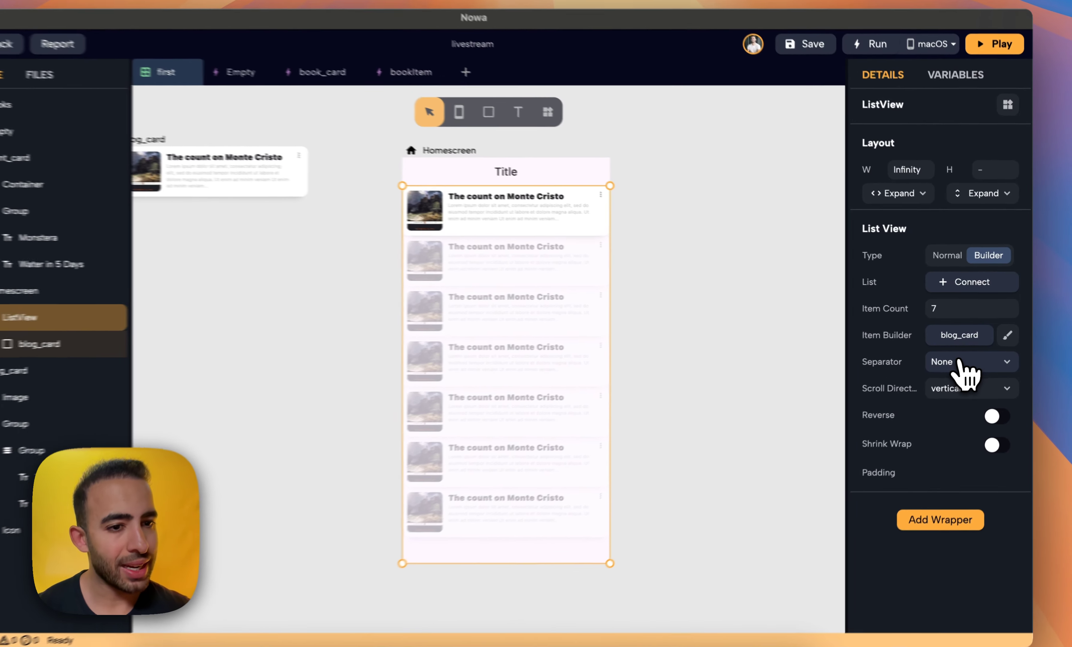
# Set the List View's separator to Fixed Spacing with a height of 10
pyautogui.click(966, 375)
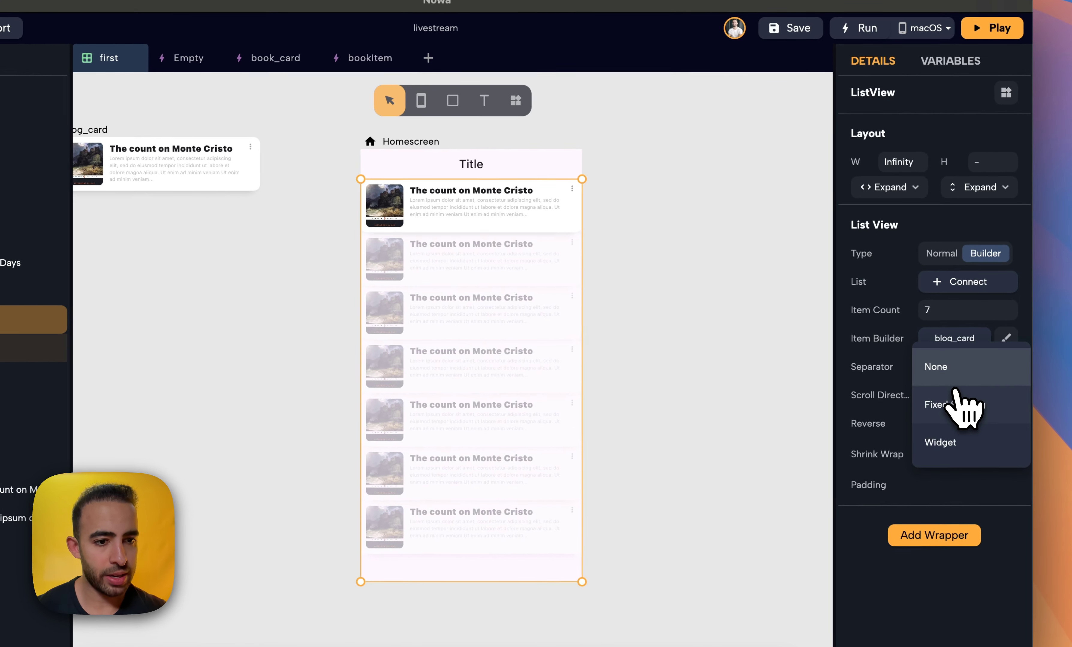
pyautogui.click(968, 401)
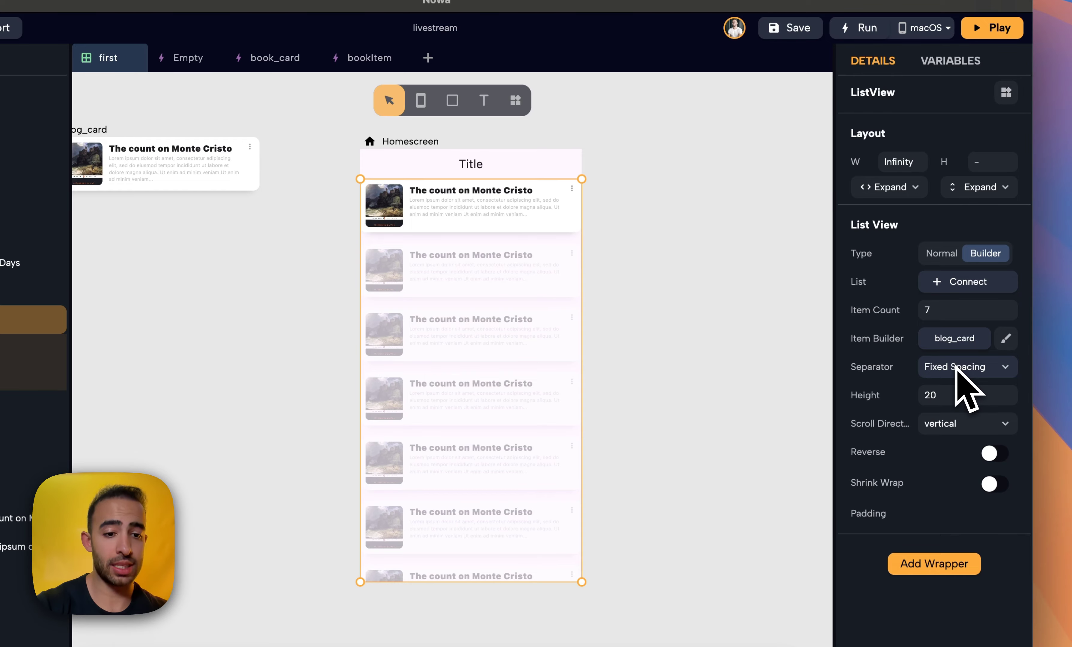
pyautogui.moveTo(918, 394)
pyautogui.mouseDown()
pyautogui.moveTo(934, 395)
pyautogui.moveTo(914, 399)
pyautogui.mouseUp()
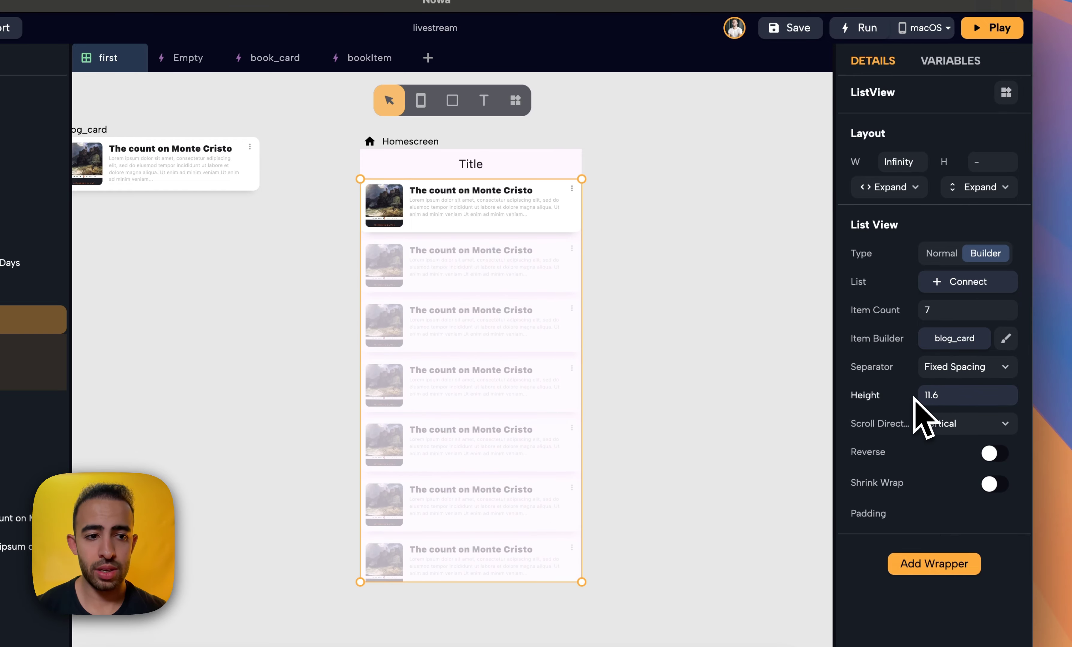
pyautogui.write('10')
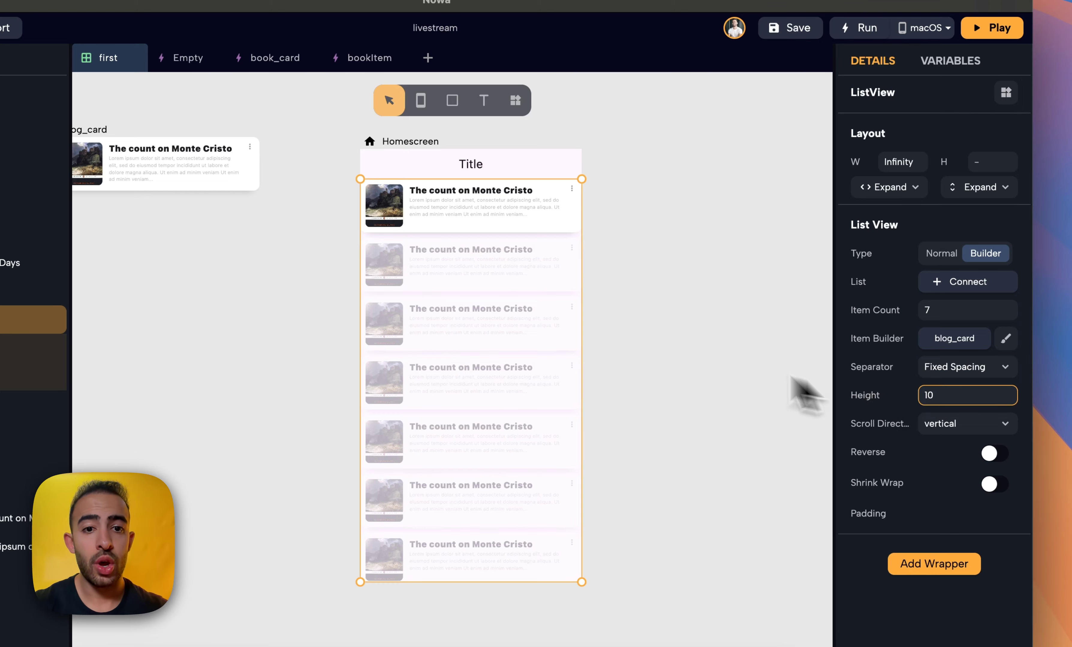
pyautogui.click(649, 327)
# Increase the gap between the list items directly on the canvas to 13
pyautogui.click(531, 266)
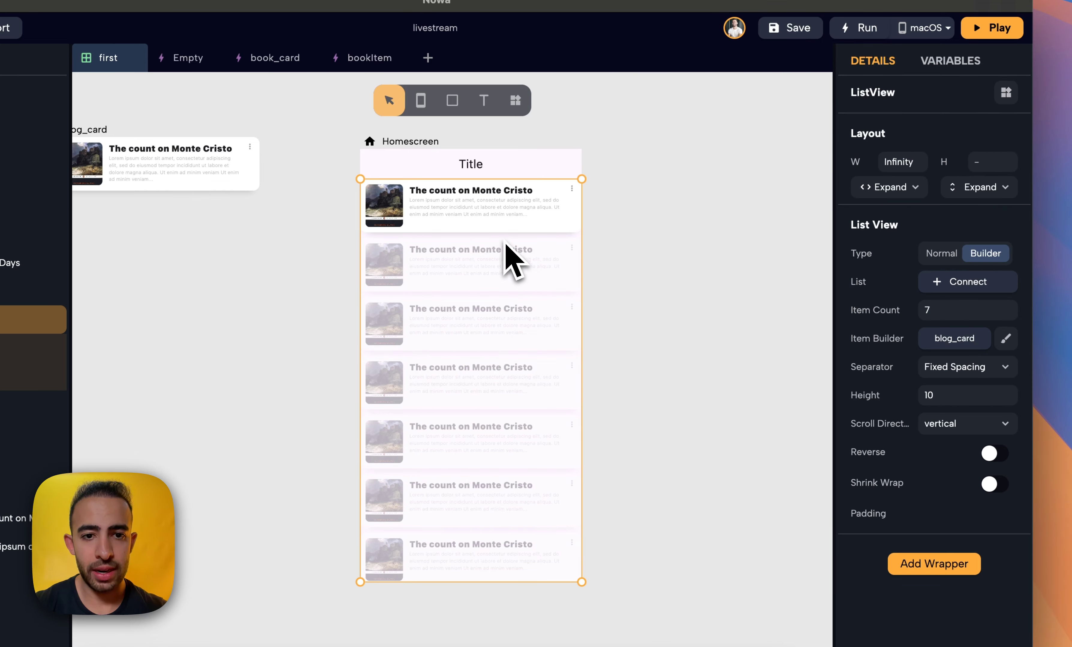
pyautogui.click(499, 235)
pyautogui.moveTo(498, 236)
pyautogui.mouseDown()
pyautogui.moveTo(500, 250)
pyautogui.moveTo(500, 240)
pyautogui.mouseUp()
pyautogui.click(617, 247)
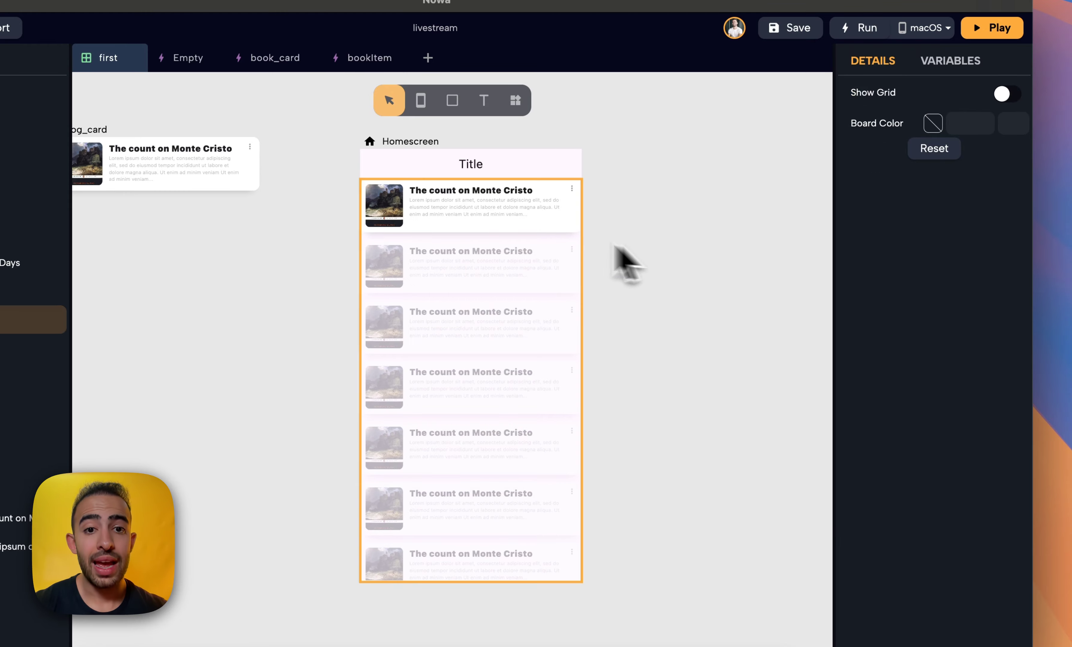
# Change the List View's separator to Widget and open its Divider for editing
pyautogui.click(565, 247)
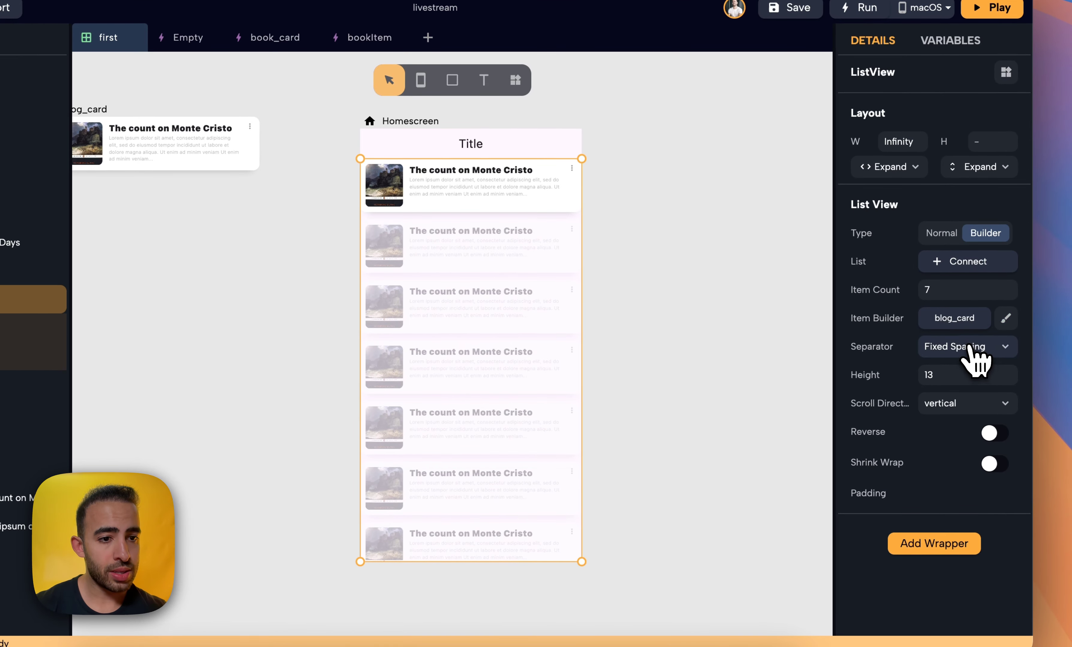
pyautogui.click(966, 358)
pyautogui.click(955, 384)
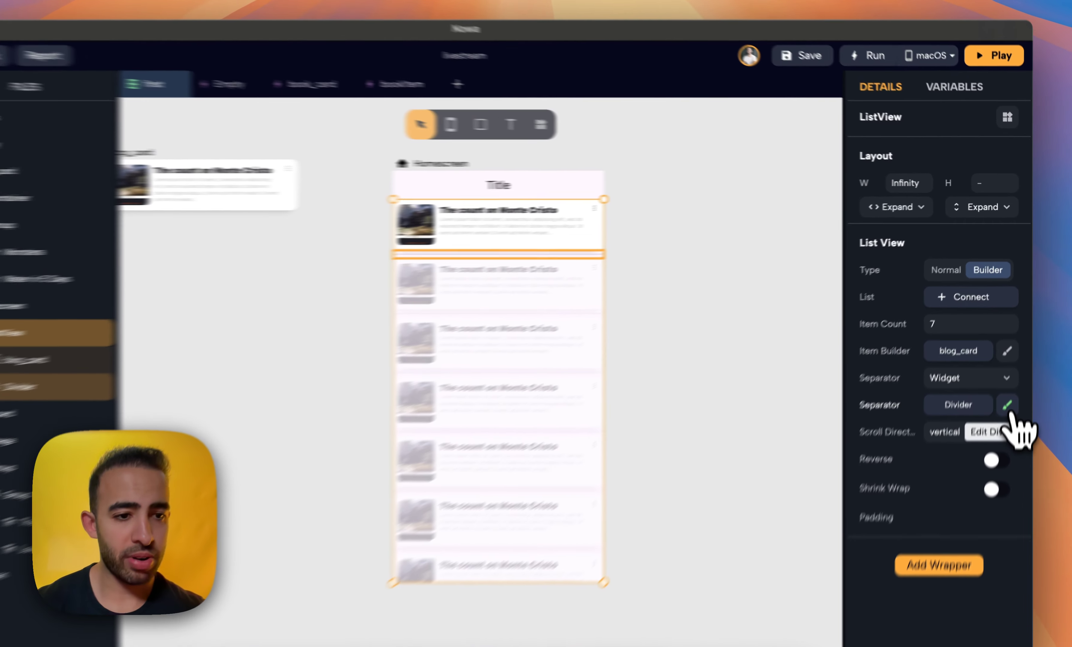
pyautogui.click(1010, 377)
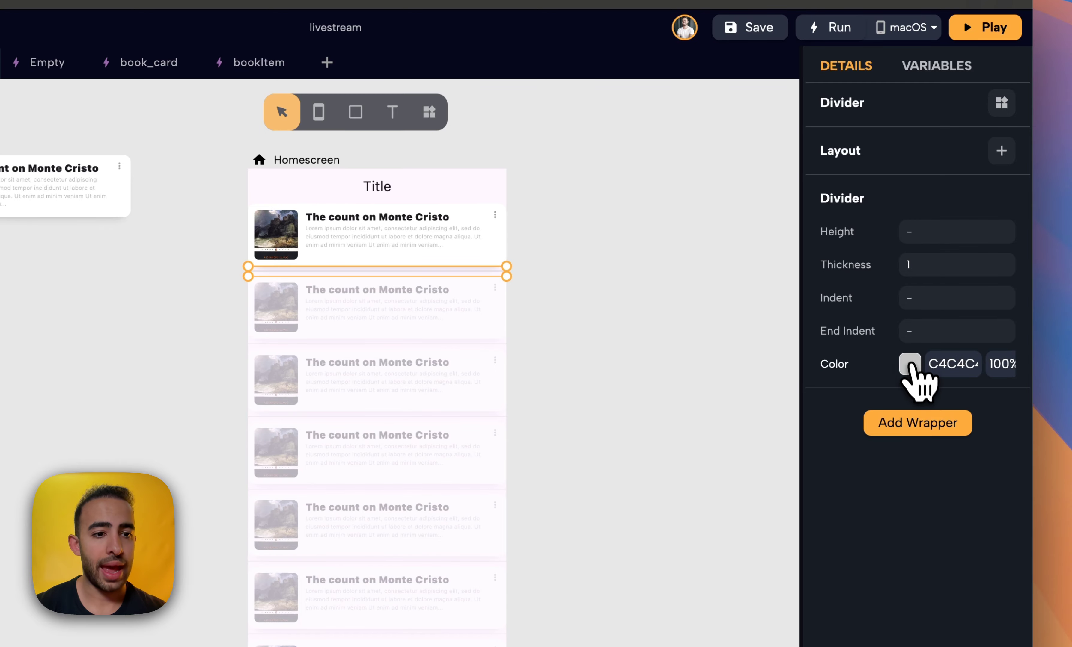
# Set the Divider's height to 12.8 and thickness to 11.9, and recolor it dark red
pyautogui.click(910, 364)
pyautogui.click(917, 230)
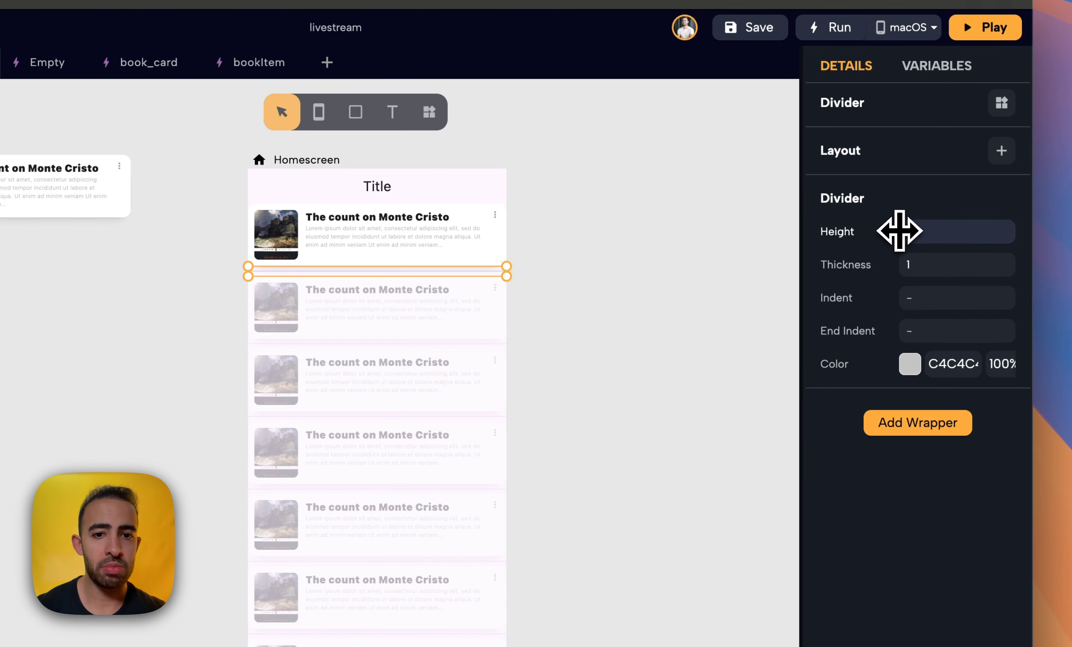
pyautogui.moveTo(899, 232); pyautogui.dragTo(917, 264)
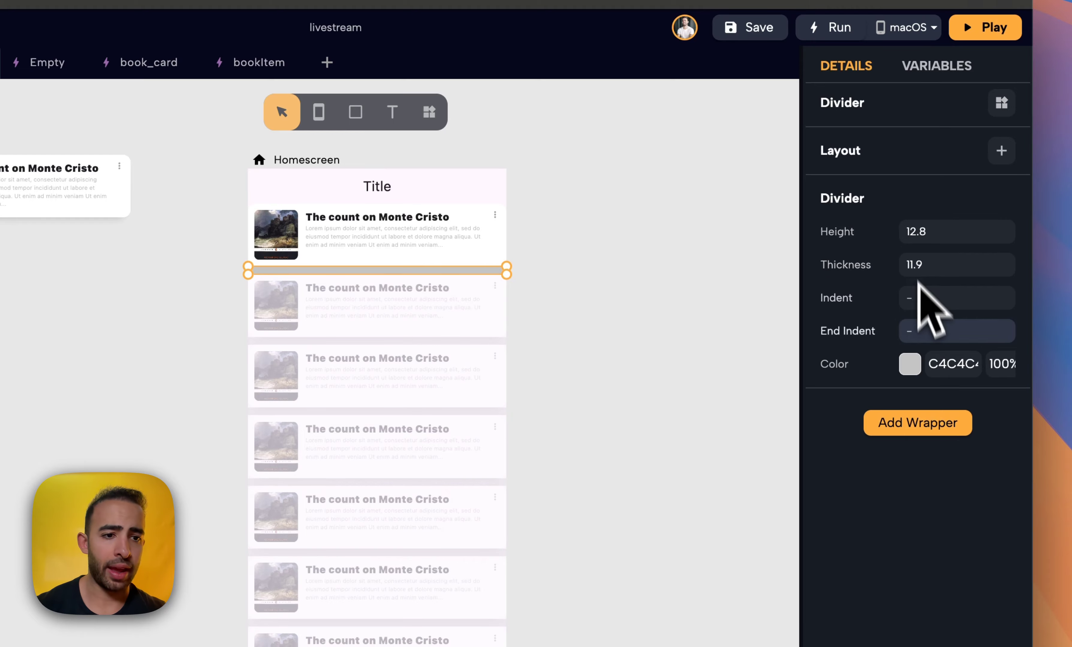
pyautogui.click(910, 363)
pyautogui.click(810, 305)
pyautogui.moveTo(816, 315); pyautogui.dragTo(783, 297)
pyautogui.click(586, 242)
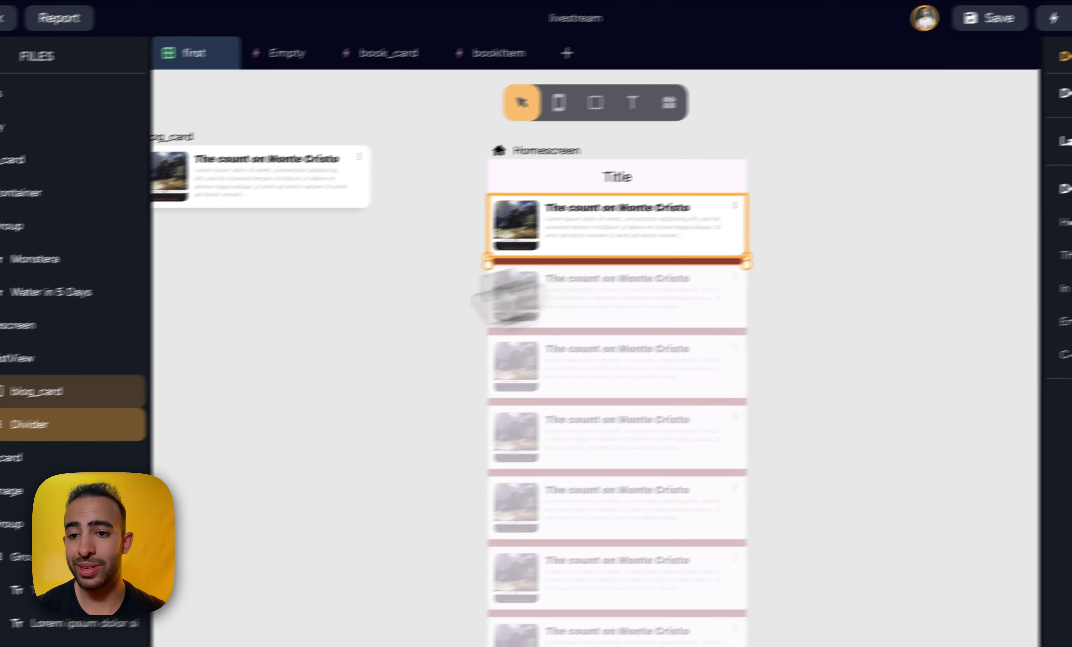
# Select the List View again, change its separator to Fixed Spacing, and check the result in a quick app preview
pyautogui.click(147, 363)
pyautogui.click(139, 328)
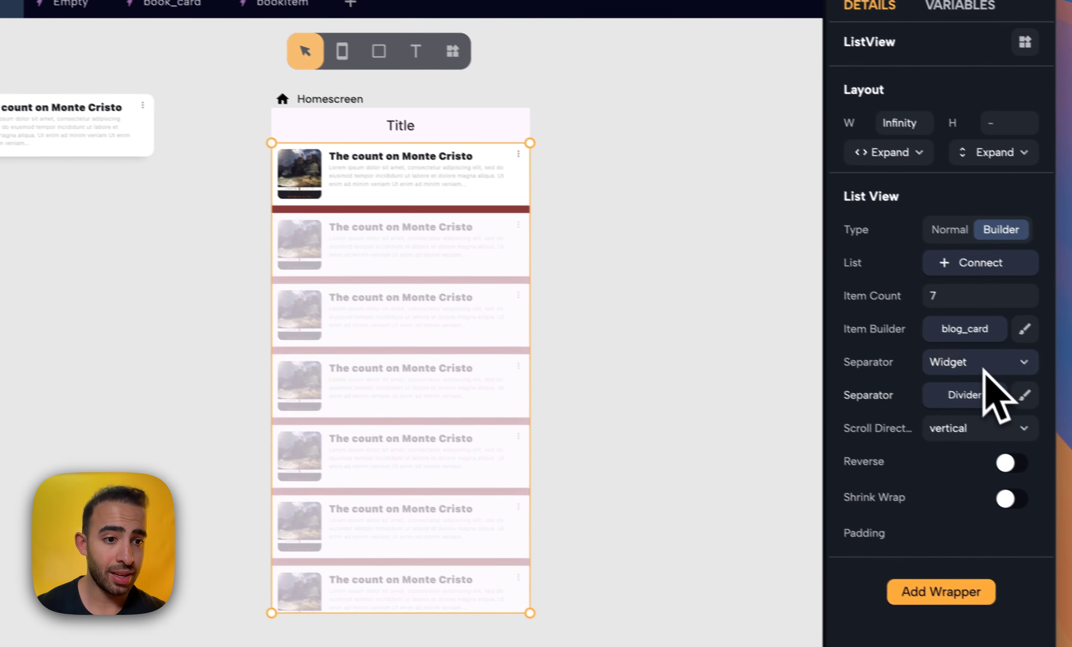
pyautogui.click(971, 360)
pyautogui.click(937, 310)
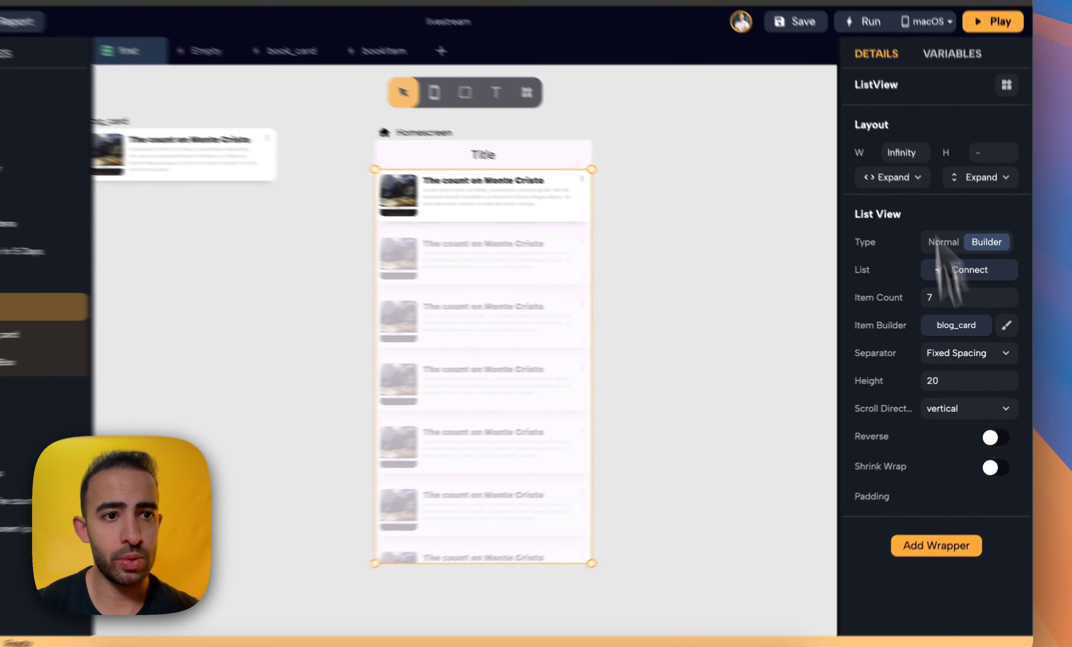
pyautogui.click(991, 64)
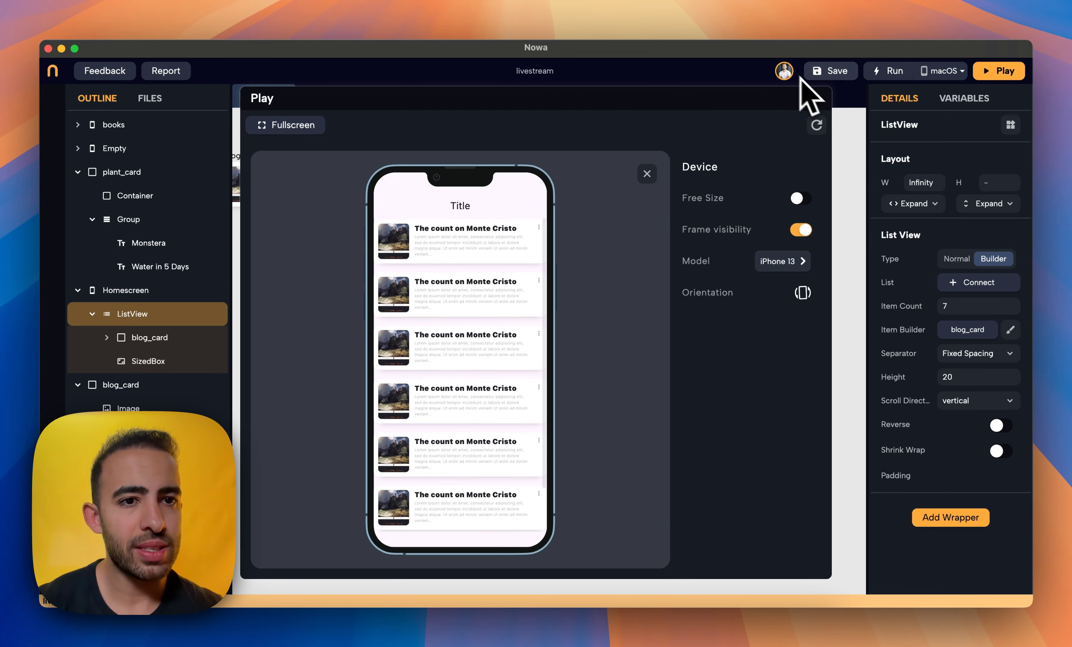
pyautogui.click(815, 98)
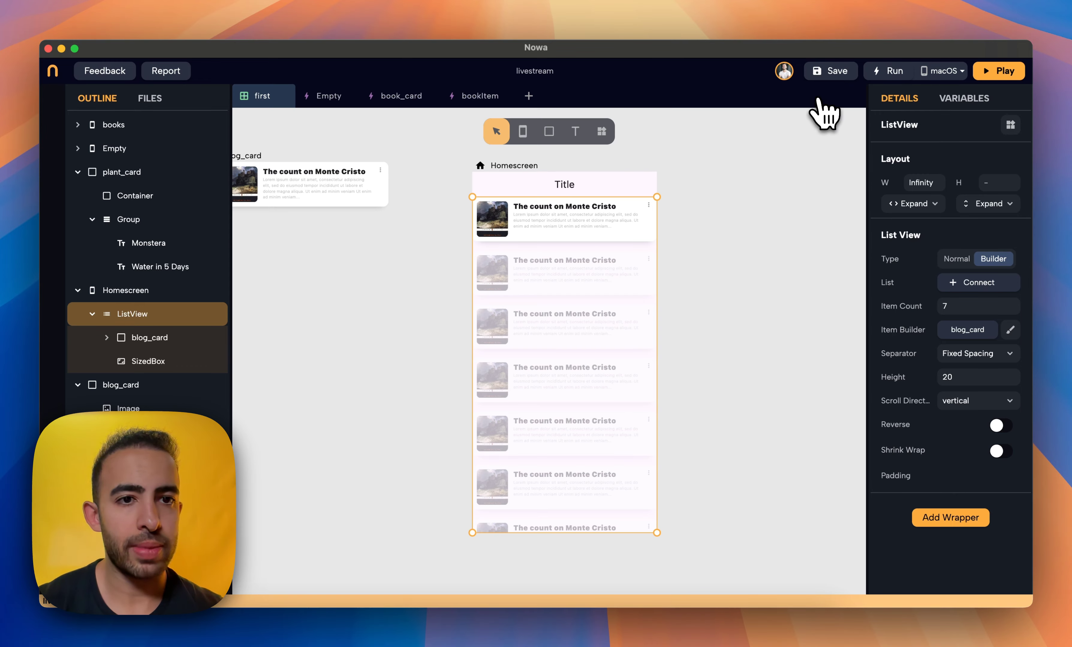
# Set the height of the fixed spacing between list items to 10
pyautogui.click(943, 377)
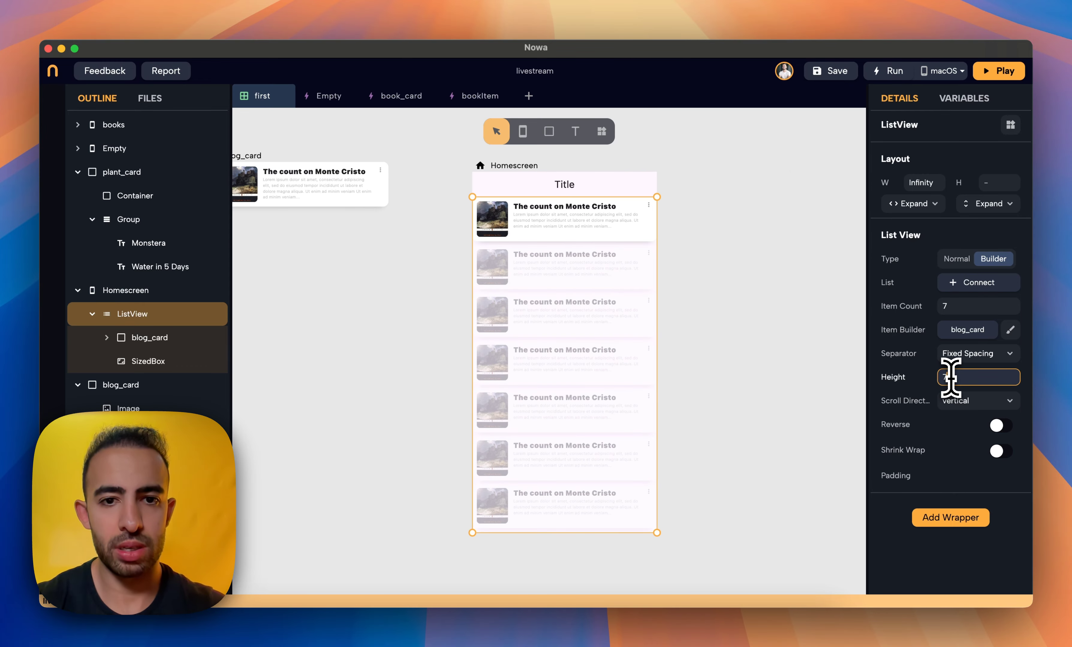
pyautogui.press('BackSpace')
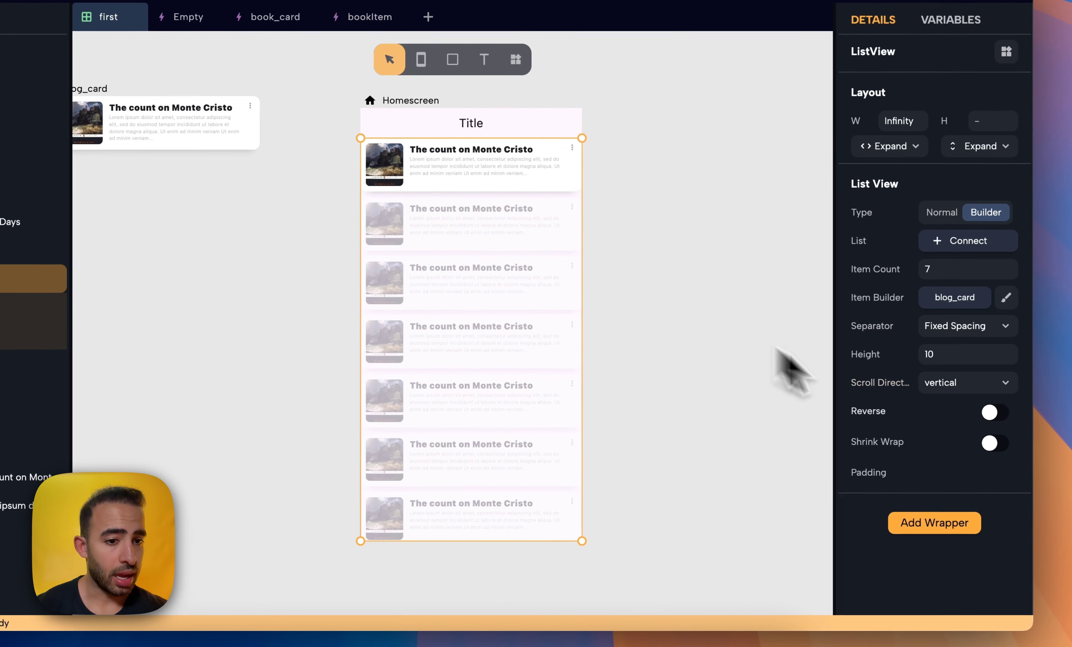
# Turn the List View's Reverse option on and back off
pyautogui.click(996, 413)
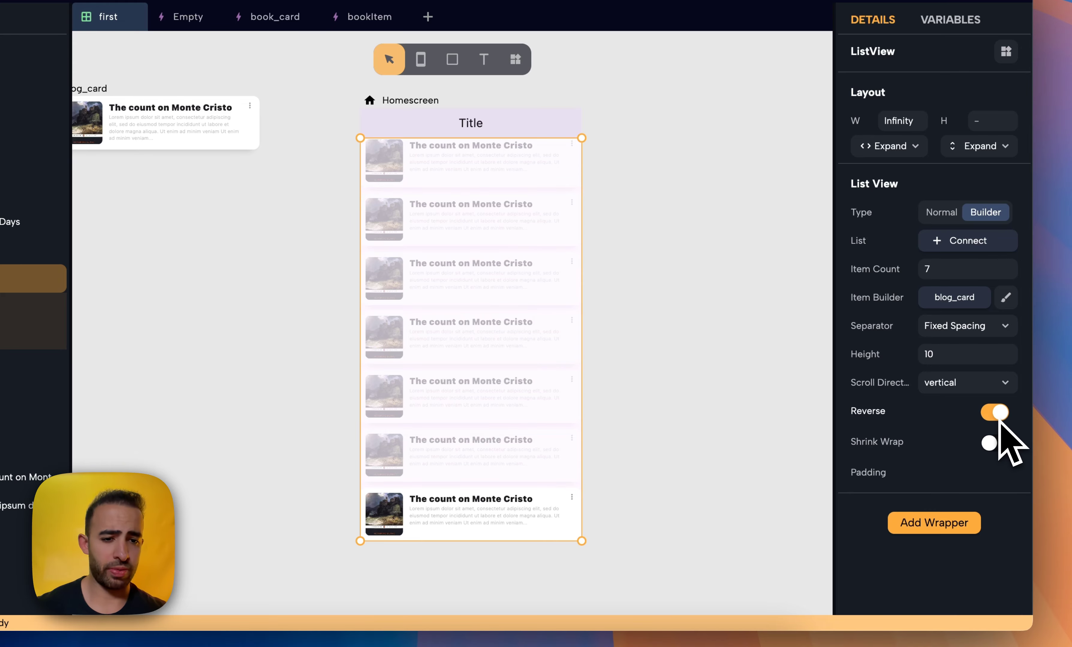
pyautogui.click(997, 418)
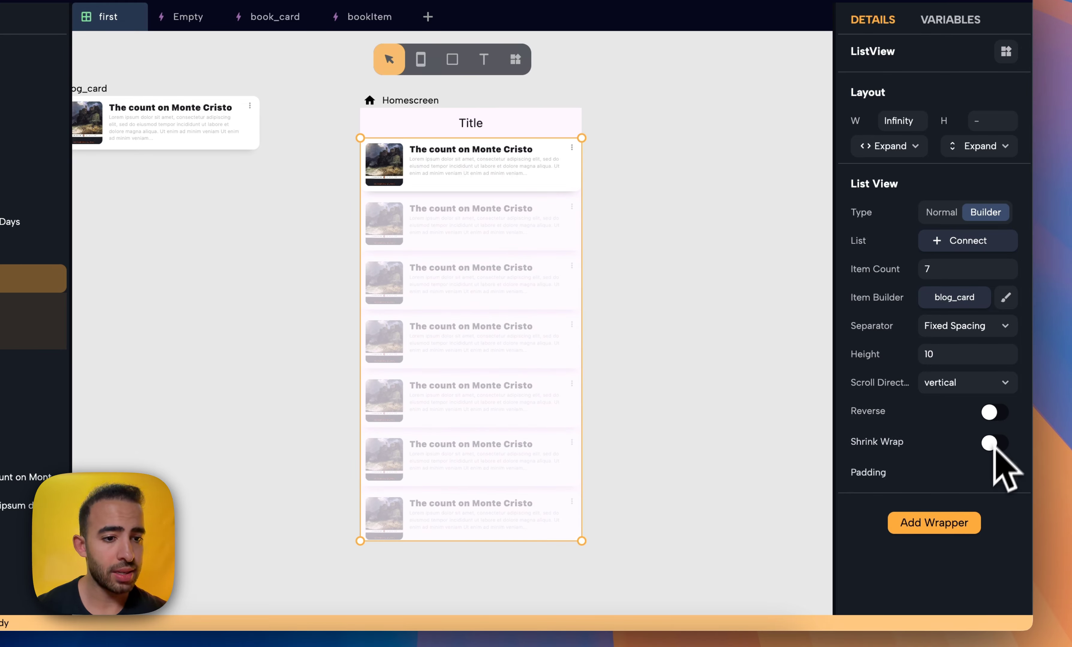
# Add padding to the List View with 0 on top and bottom and 10 on the left and right
pyautogui.click(1007, 479)
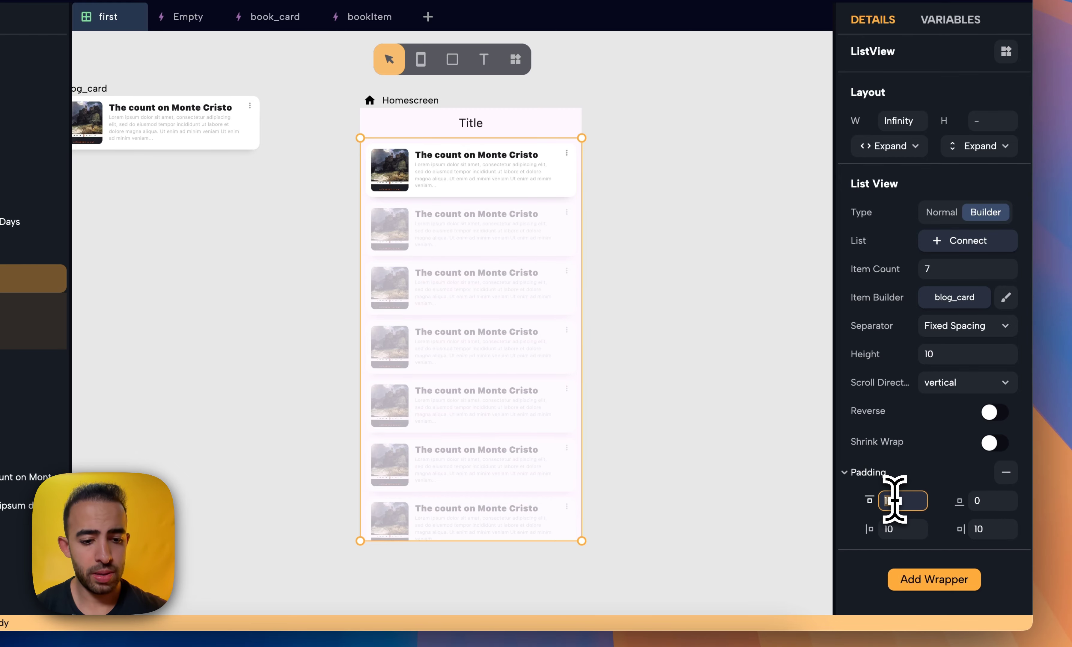
pyautogui.write('0')
pyautogui.click(681, 323)
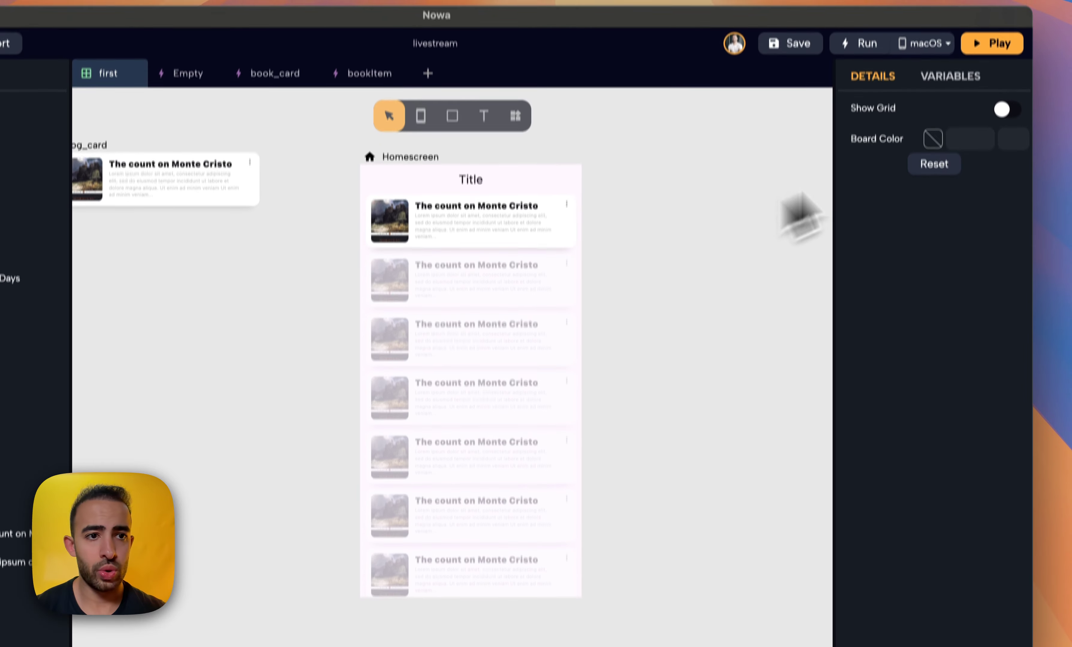
# Preview the padded list in the app player, close the preview, and reselect the List View on the Homescreen
pyautogui.click(992, 43)
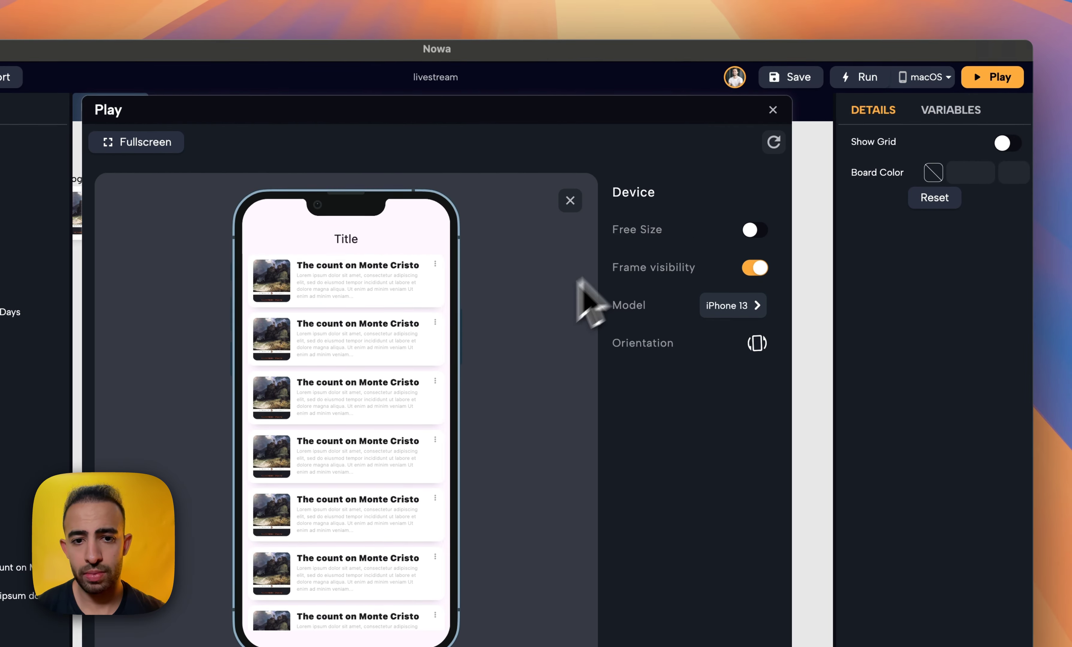
pyautogui.scroll(3, 371, 384)
pyautogui.click(773, 110)
pyautogui.click(560, 304)
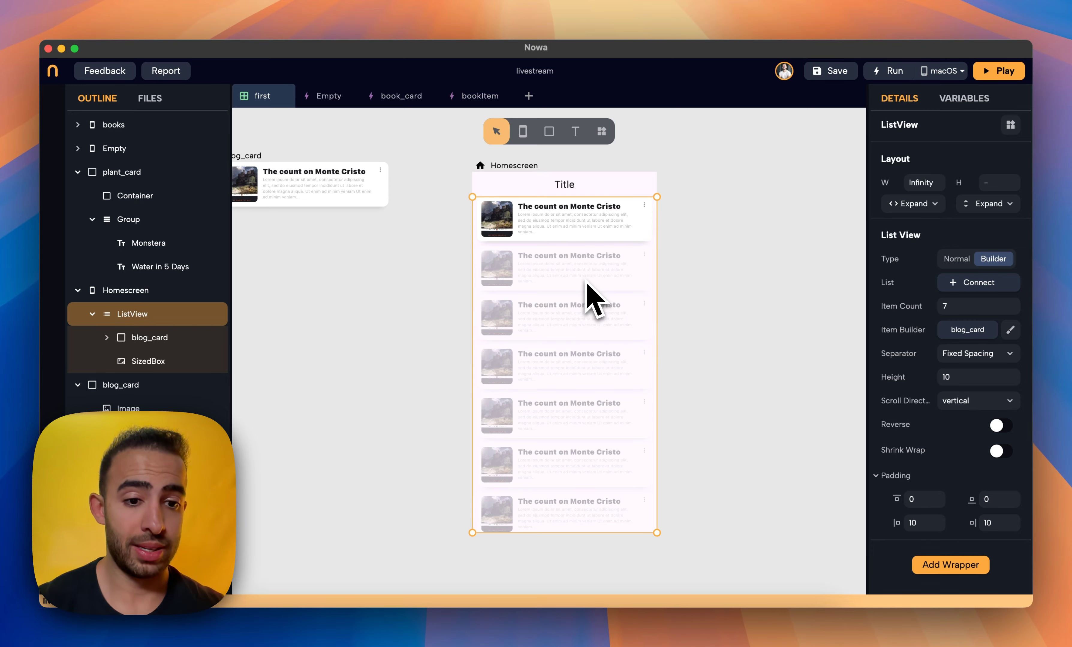
pyautogui.hscroll(-2, 487, 300)
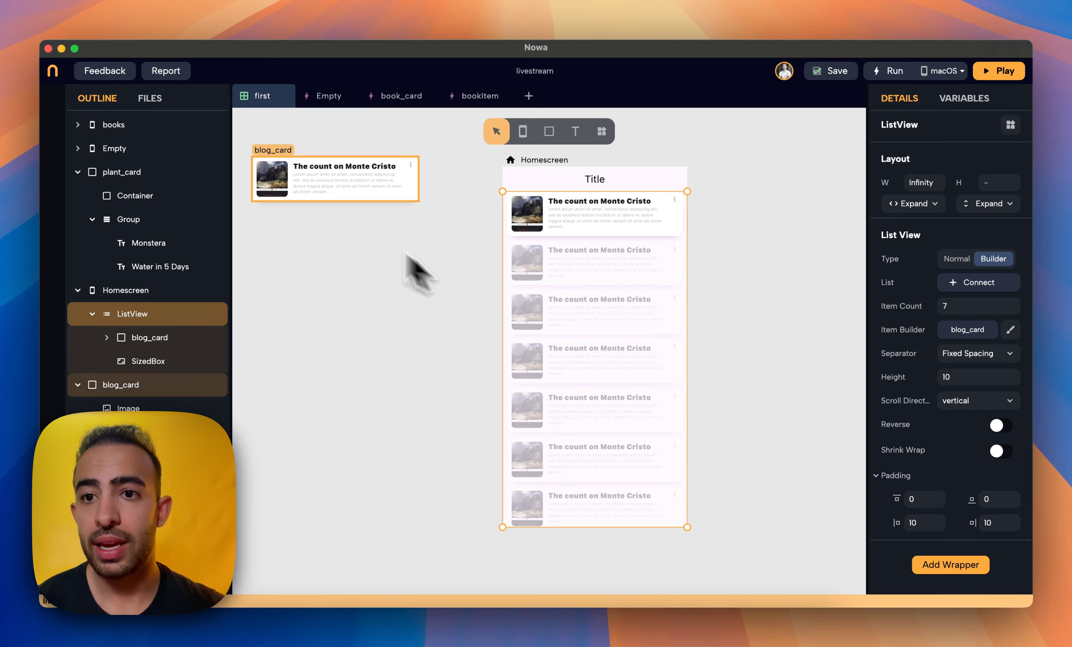
# Show the project files and close the open bookItem, book_card and Empty editors
pyautogui.click(154, 100)
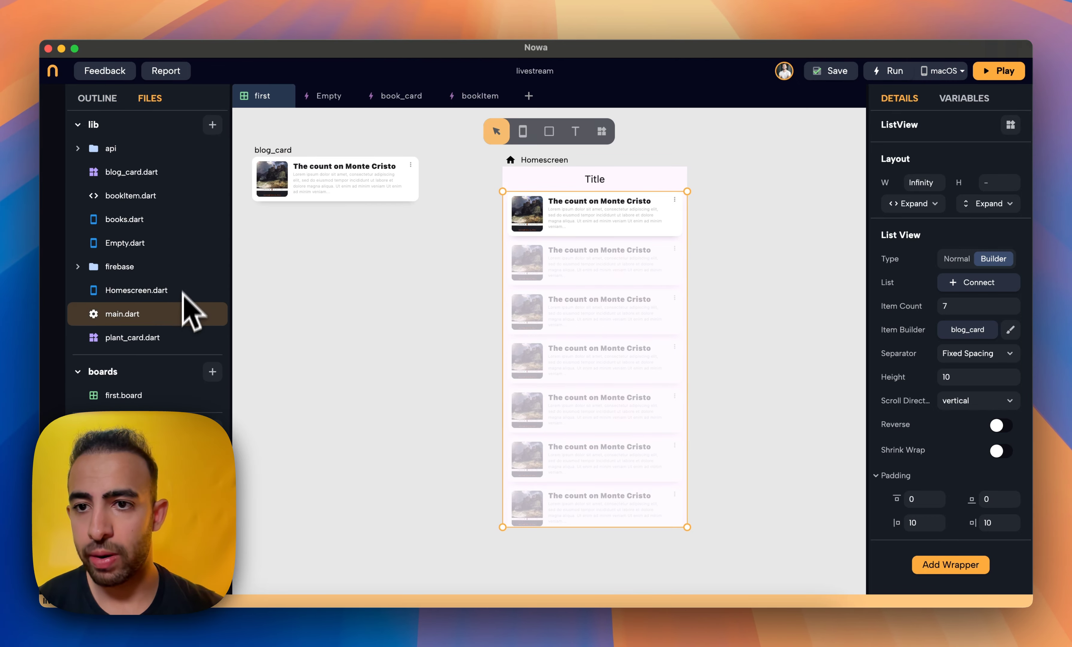
pyautogui.click(212, 126)
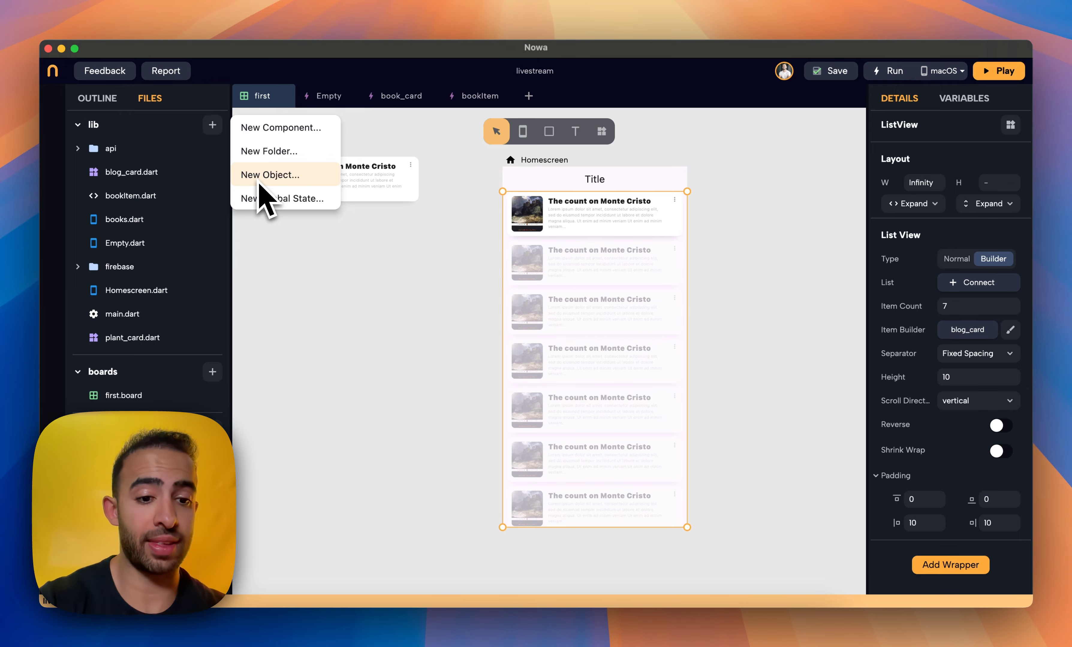
pyautogui.click(470, 101)
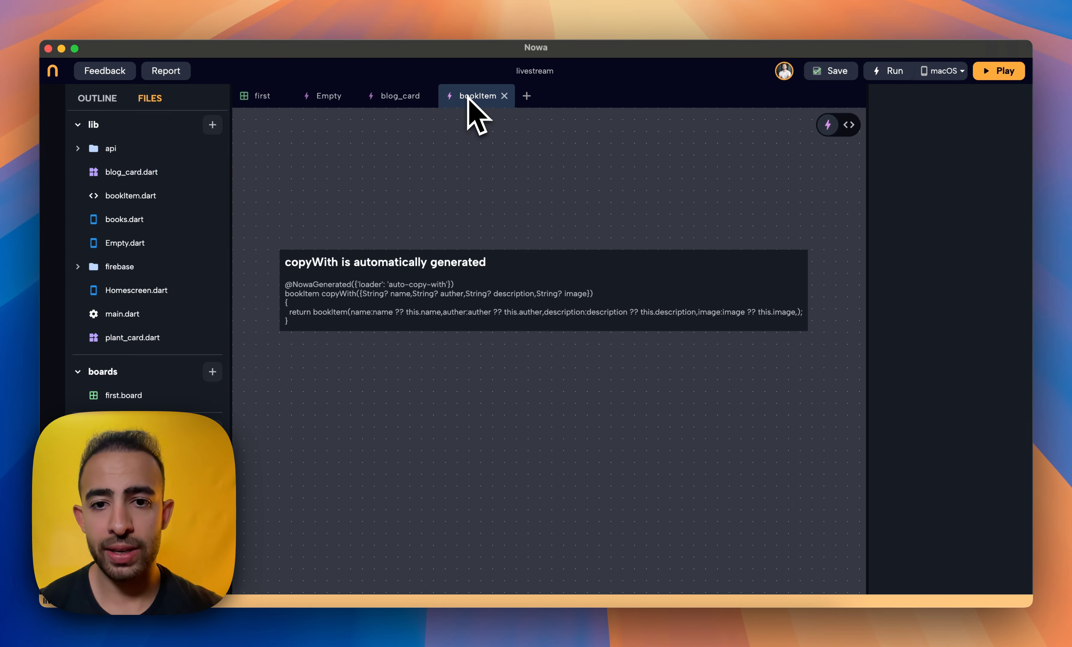
pyautogui.click(504, 96)
pyautogui.click(440, 96)
pyautogui.click(365, 95)
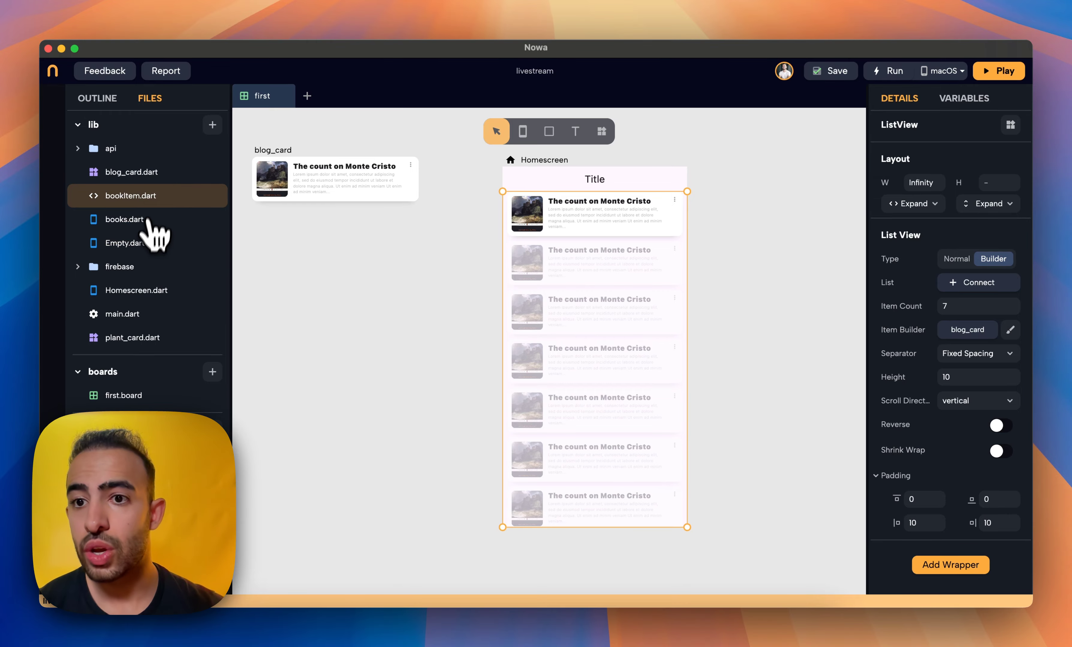
# Open bookItem.dart to view its outline of params, and compare them with the blog_card component on the first board
pyautogui.click(152, 195)
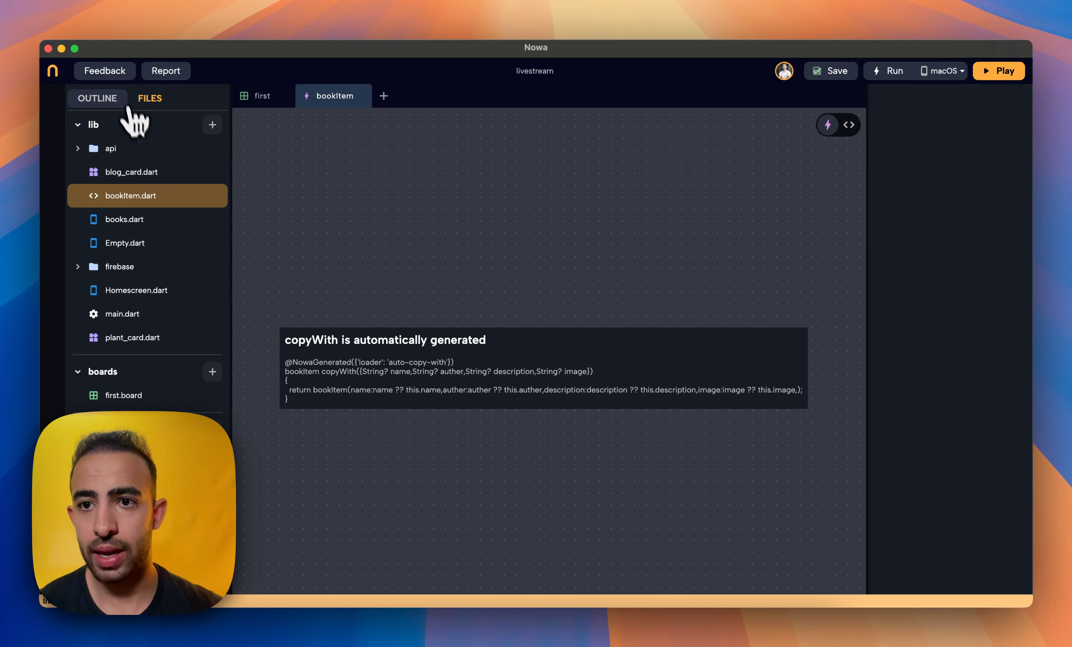
pyautogui.click(109, 101)
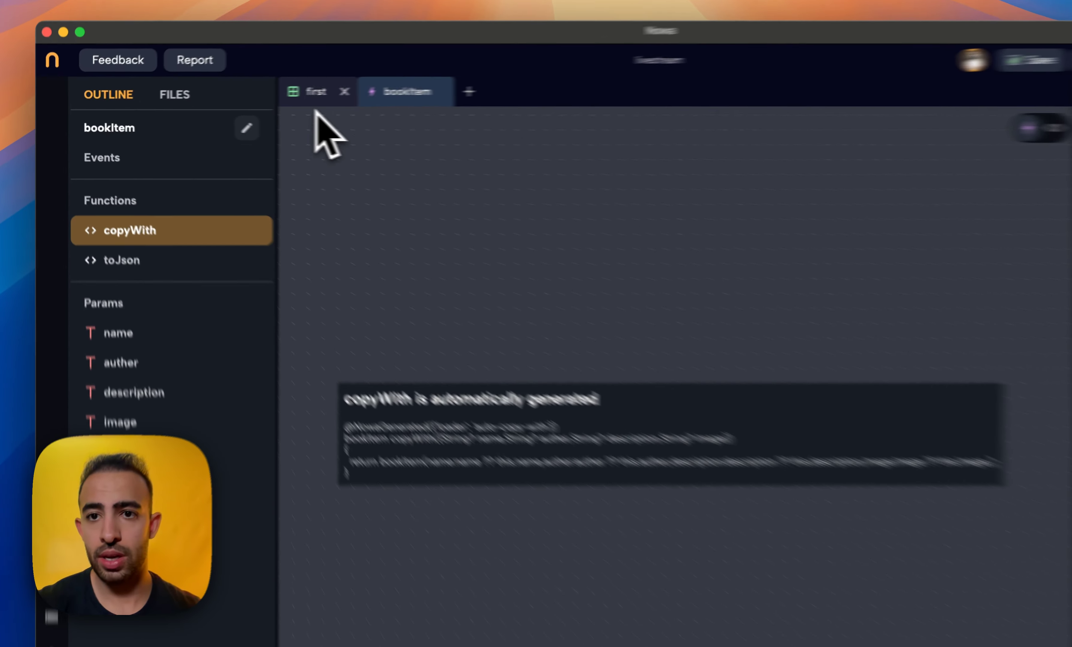
pyautogui.click(264, 96)
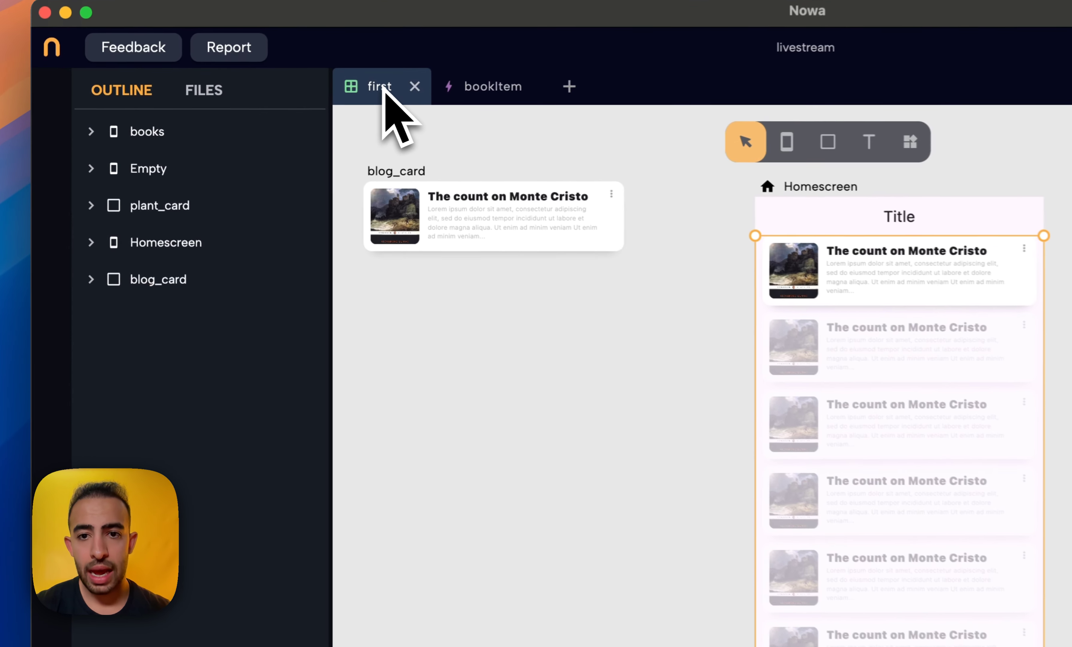
pyautogui.click(467, 225)
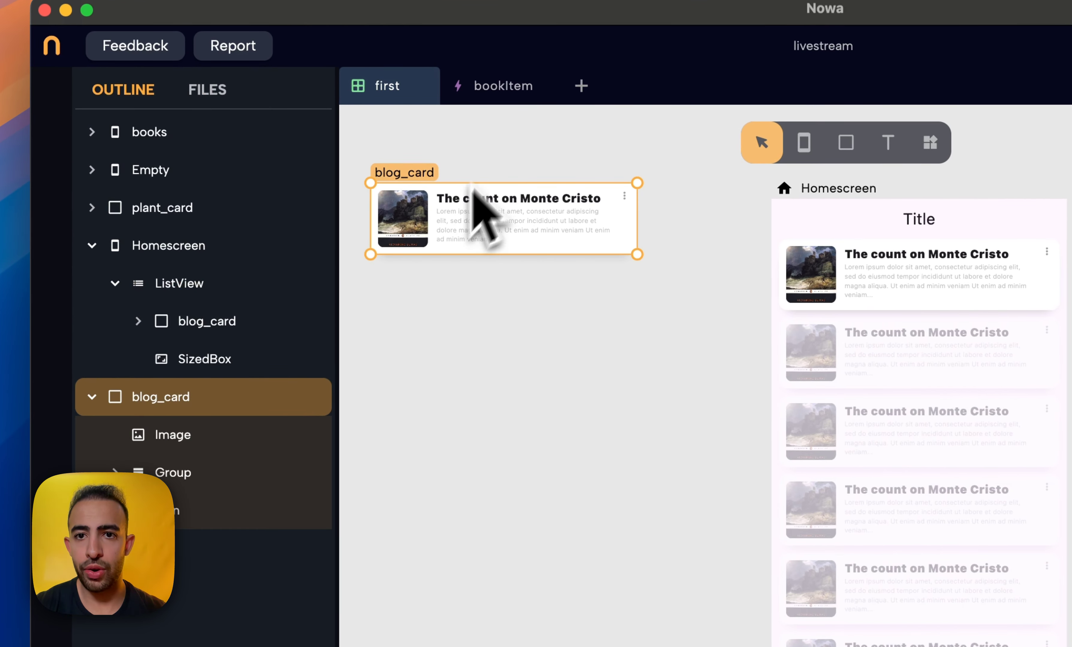
# Remove the auther param from the bookItem object
pyautogui.click(502, 86)
pyautogui.click(299, 430)
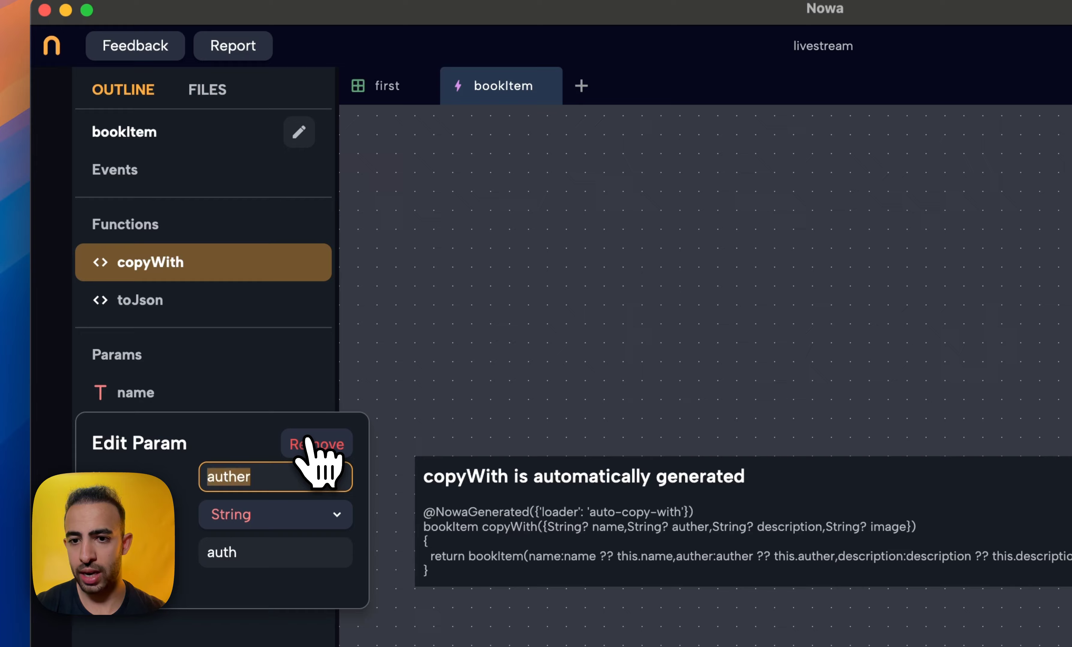
pyautogui.click(307, 454)
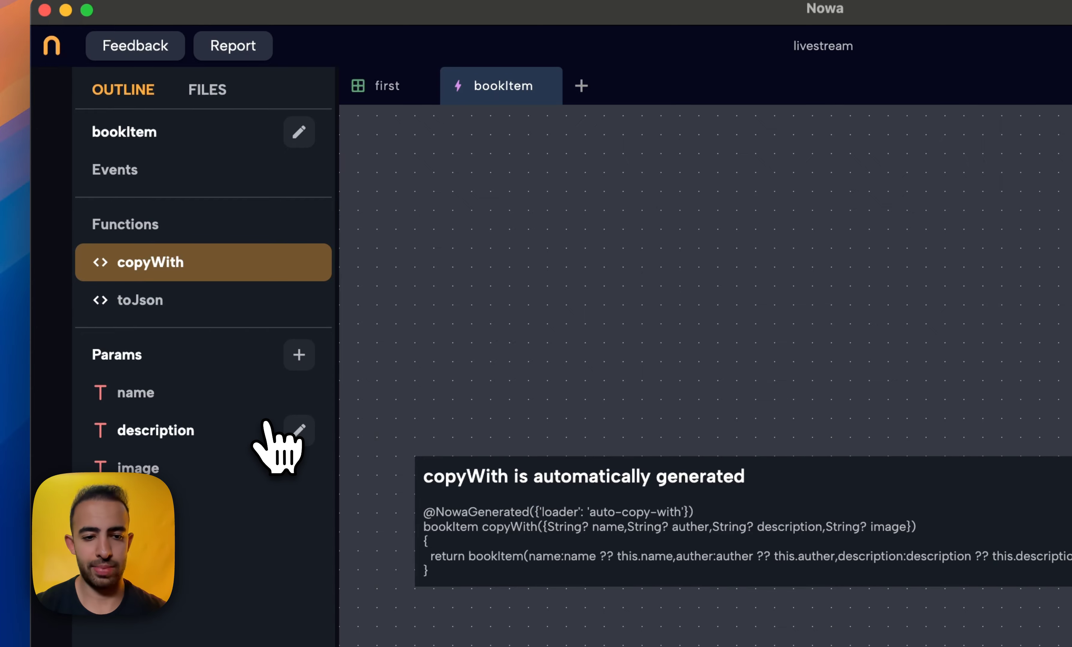
# Set the default value of bookItem's description param to "description"
pyautogui.click(297, 389)
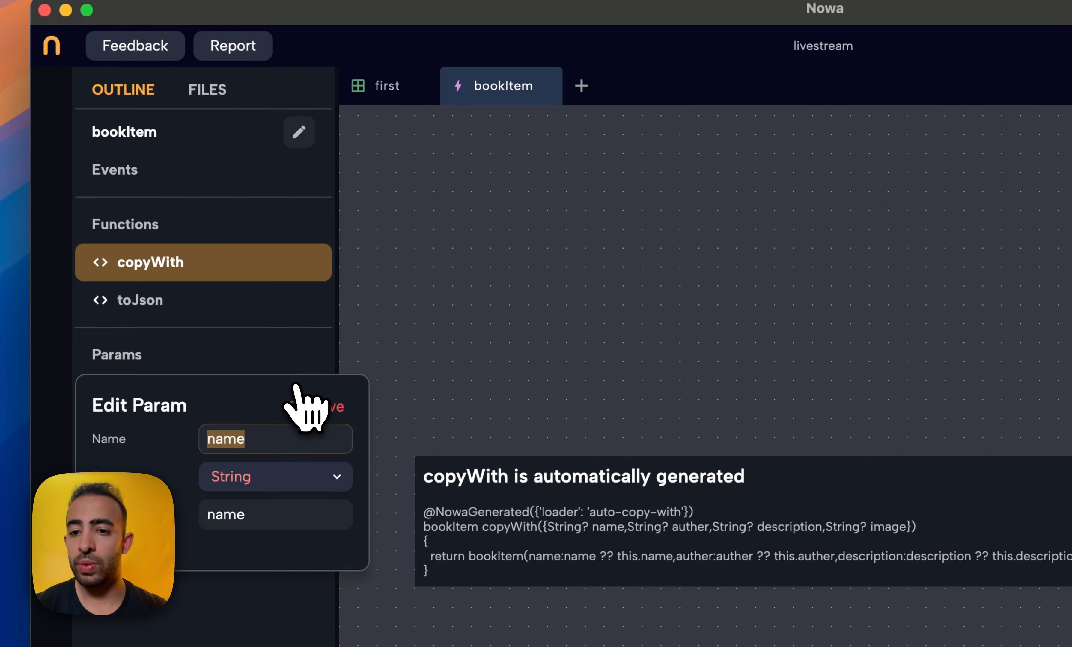
pyautogui.click(202, 607)
pyautogui.click(306, 255)
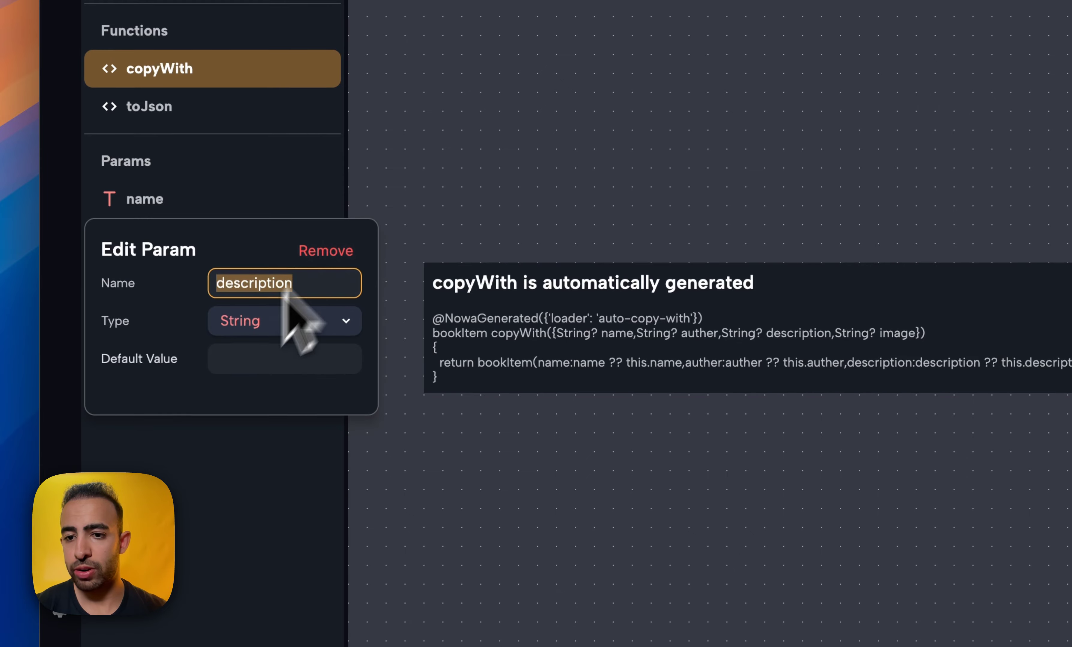
pyautogui.click(246, 378)
pyautogui.doubleClick(252, 282)
pyautogui.press('super+c')
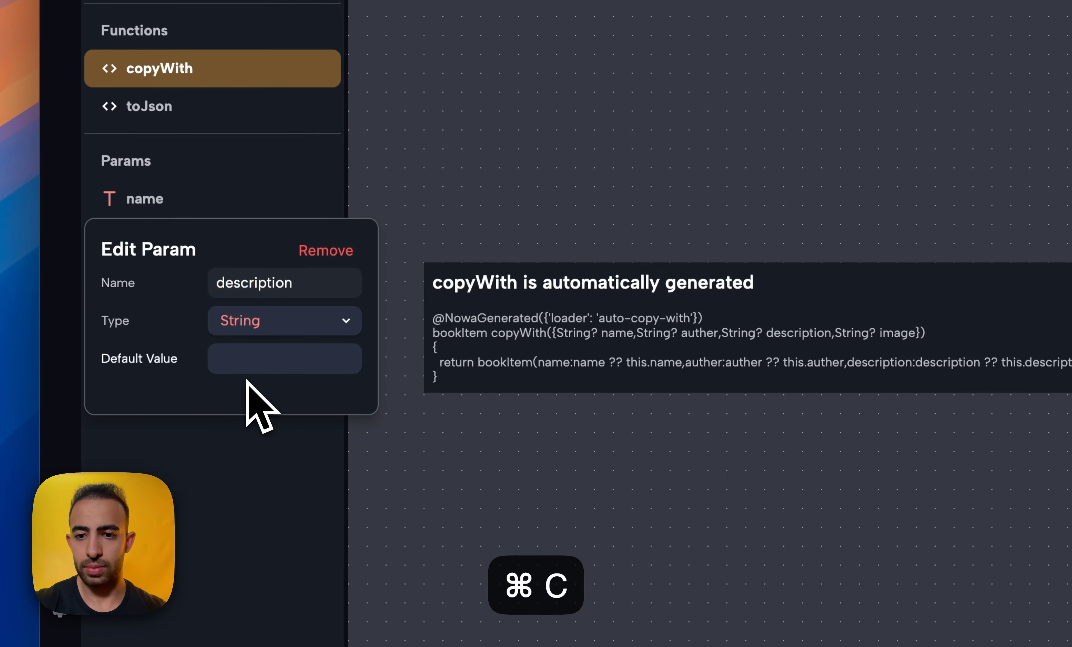
pyautogui.click(240, 359)
pyautogui.press('super+v')
pyautogui.click(263, 502)
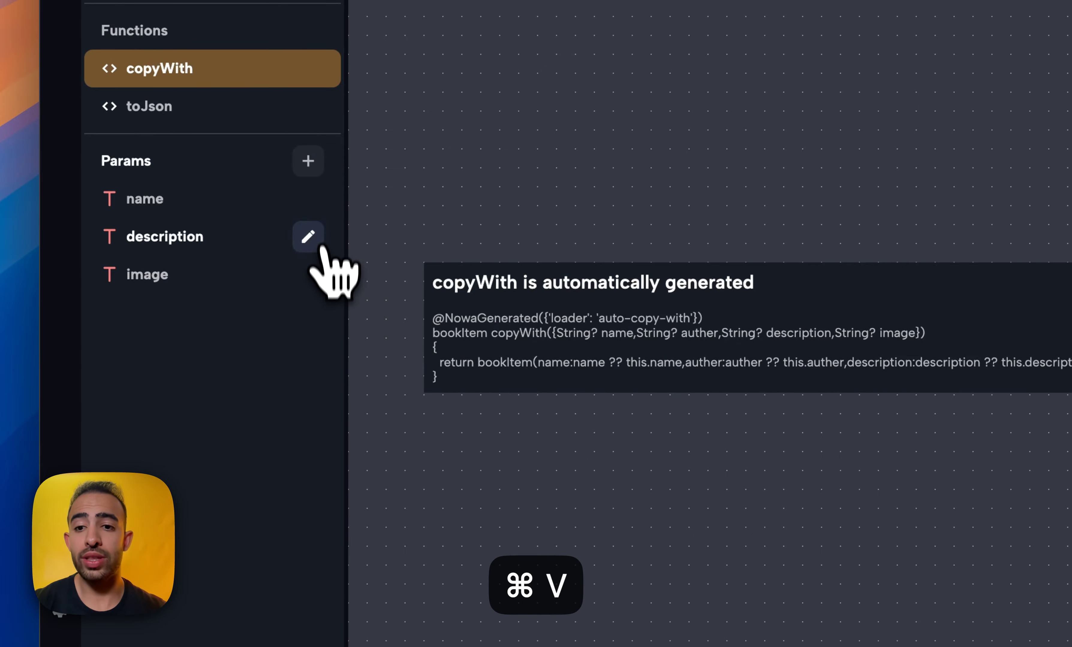
# Review the default values of bookItem's name, description and image params
pyautogui.click(306, 198)
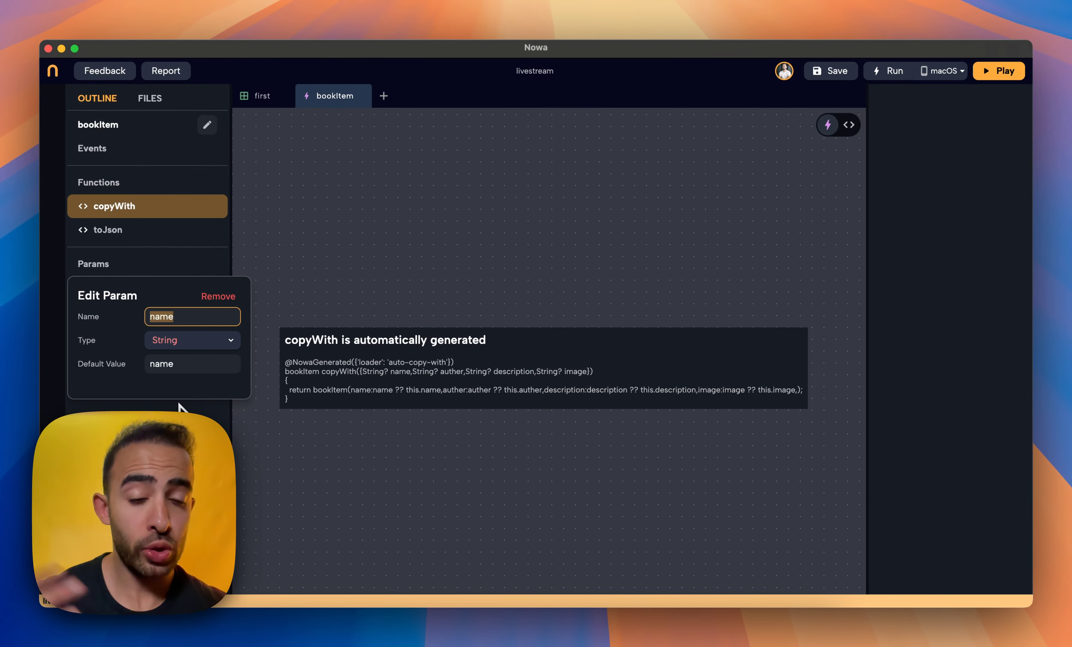
pyautogui.click(177, 364)
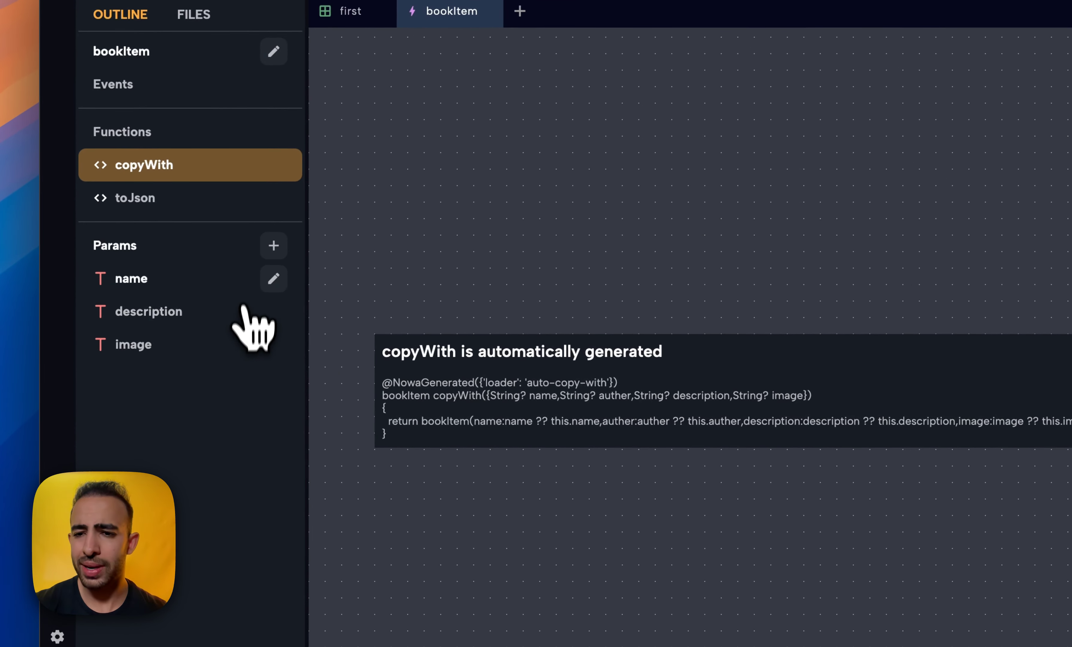
pyautogui.click(207, 311)
pyautogui.click(218, 503)
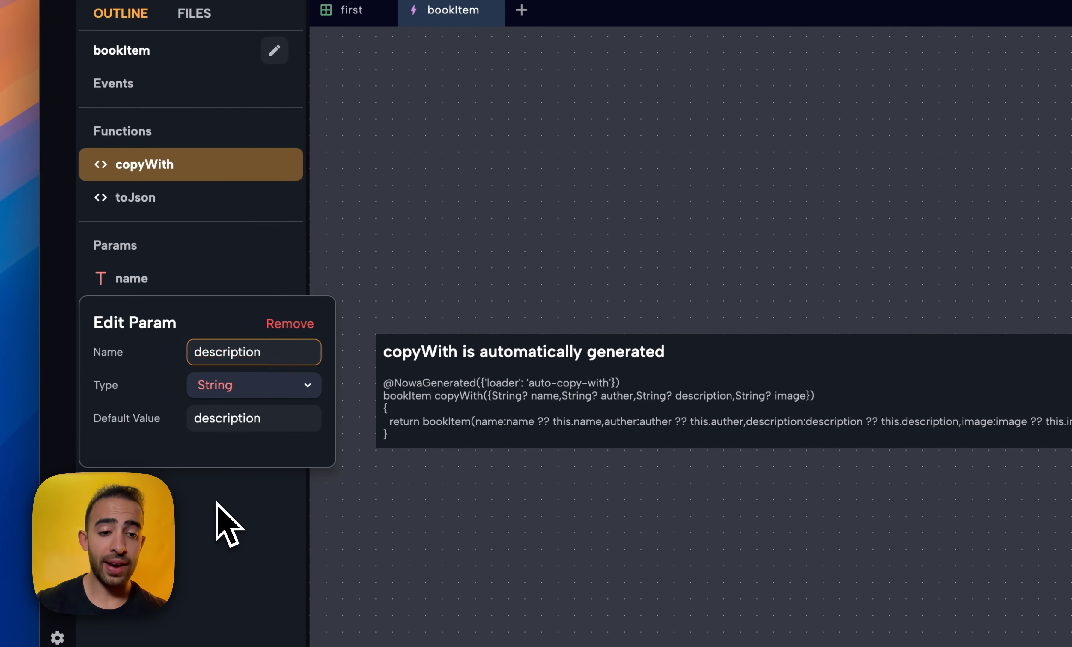
pyautogui.click(283, 346)
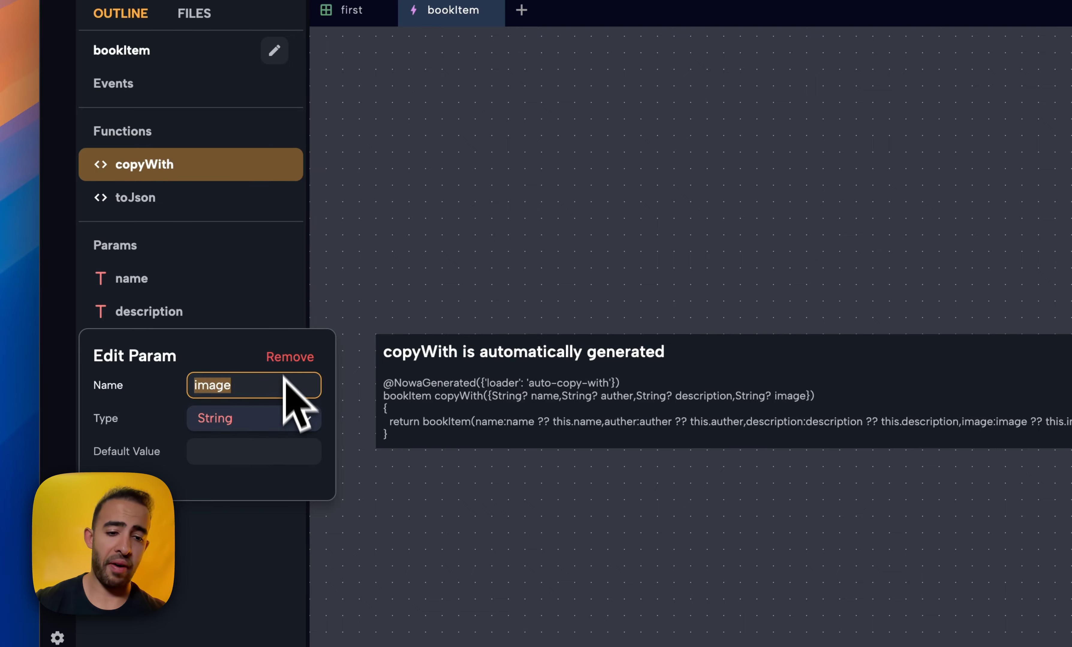
pyautogui.click(296, 519)
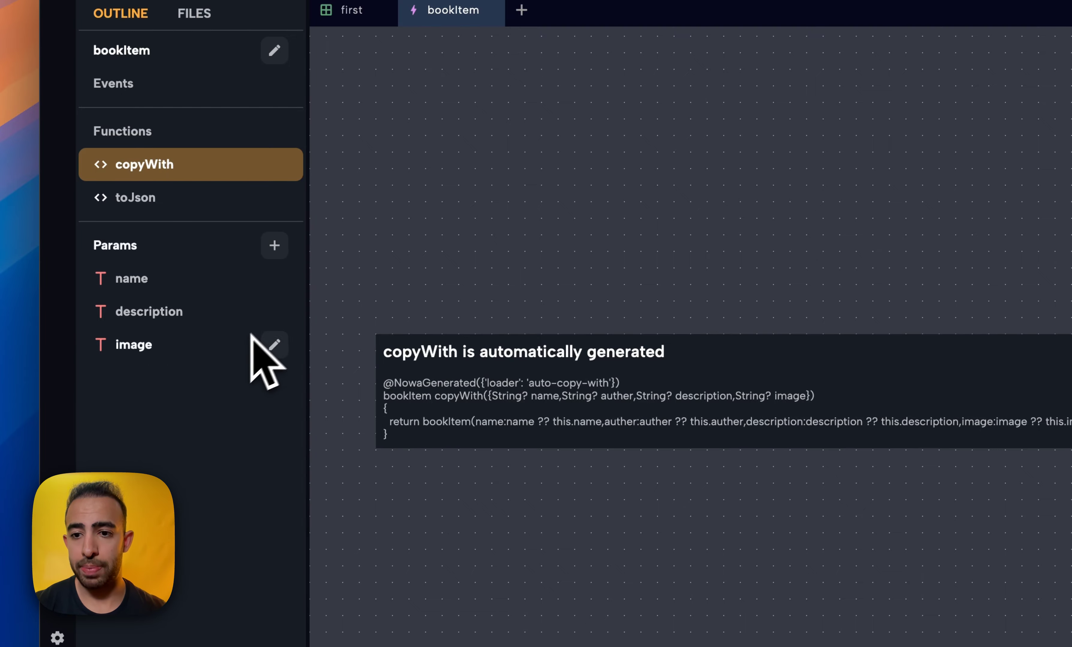
# Copy the network image URL from the image inside blog_card on the first board
pyautogui.click(275, 346)
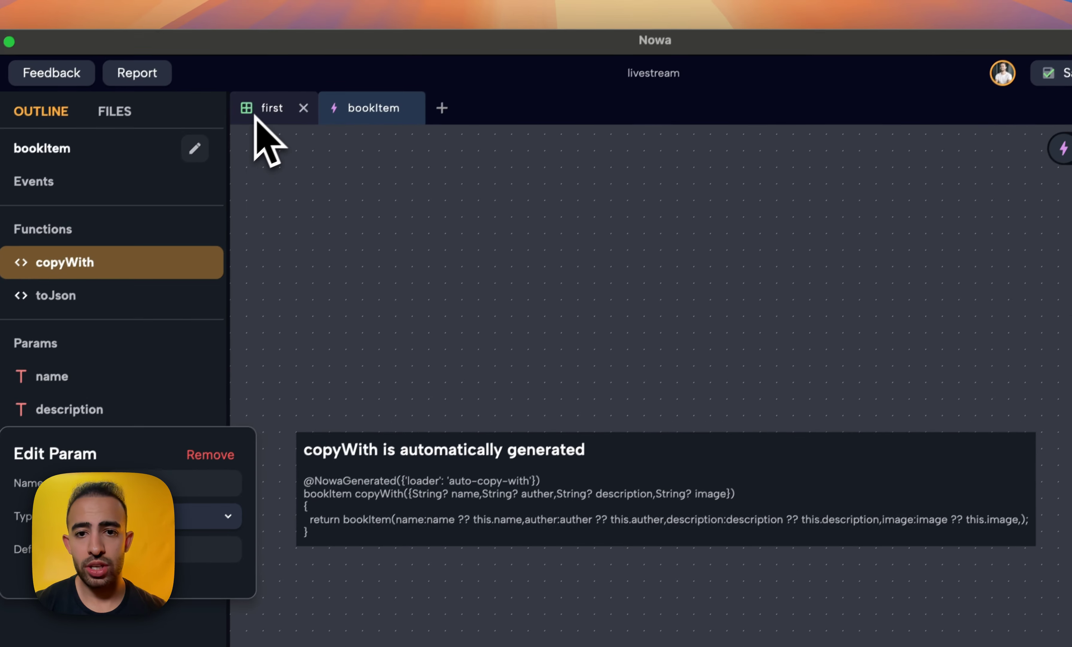
pyautogui.click(255, 116)
pyautogui.click(309, 221)
pyautogui.click(288, 238)
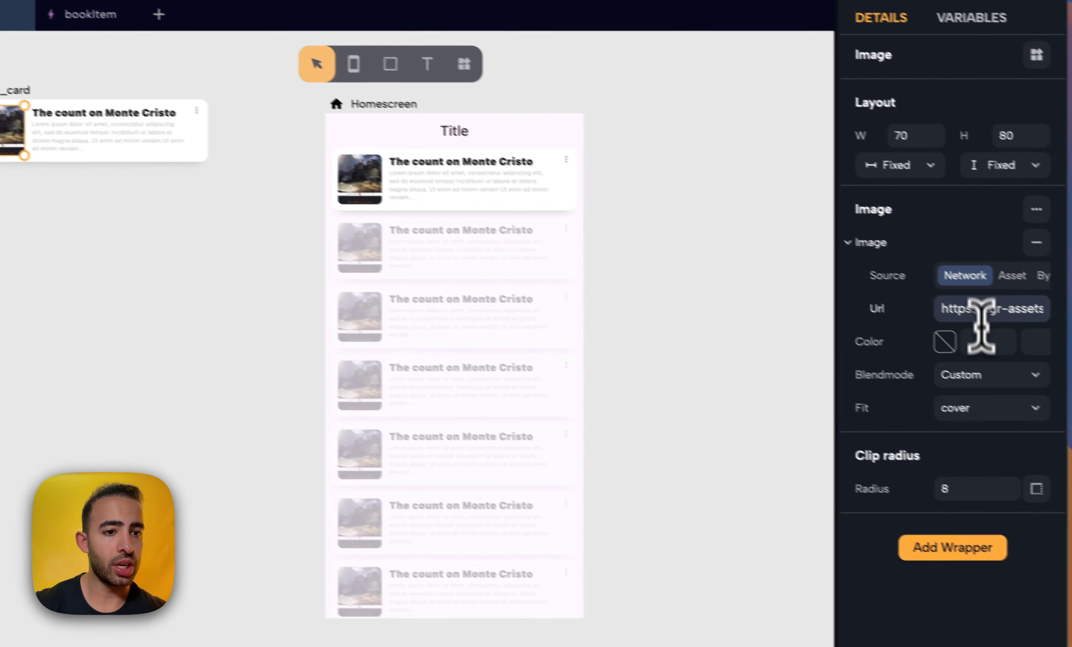
pyautogui.tripleClick(952, 306)
pyautogui.press('super+c')
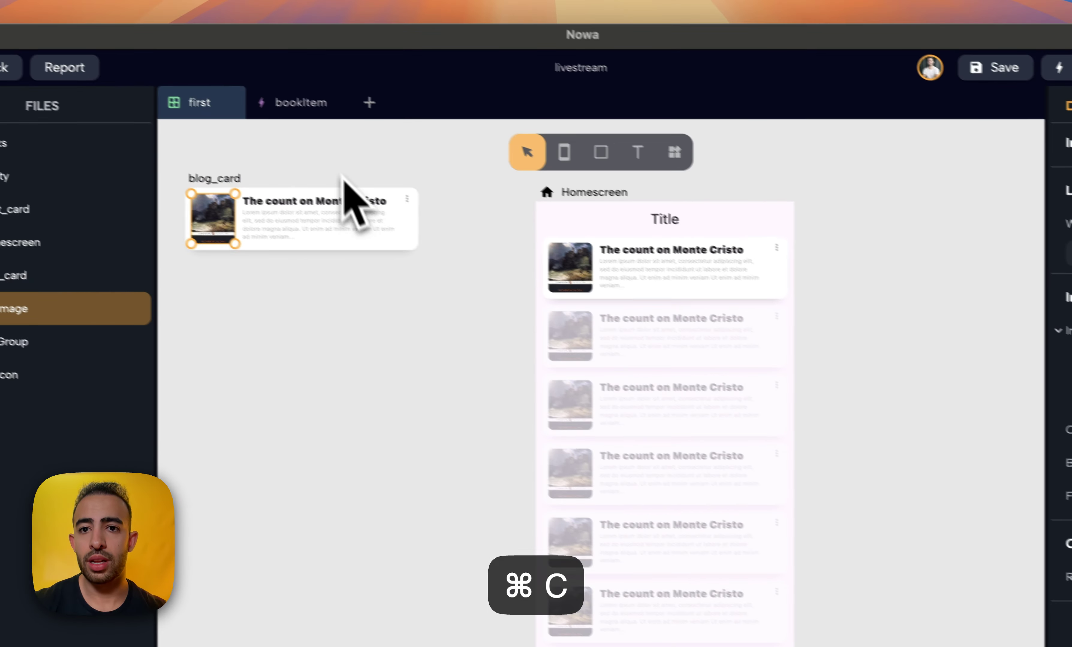
# Set the default value of bookItem's image param to the copied image URL
pyautogui.click(305, 107)
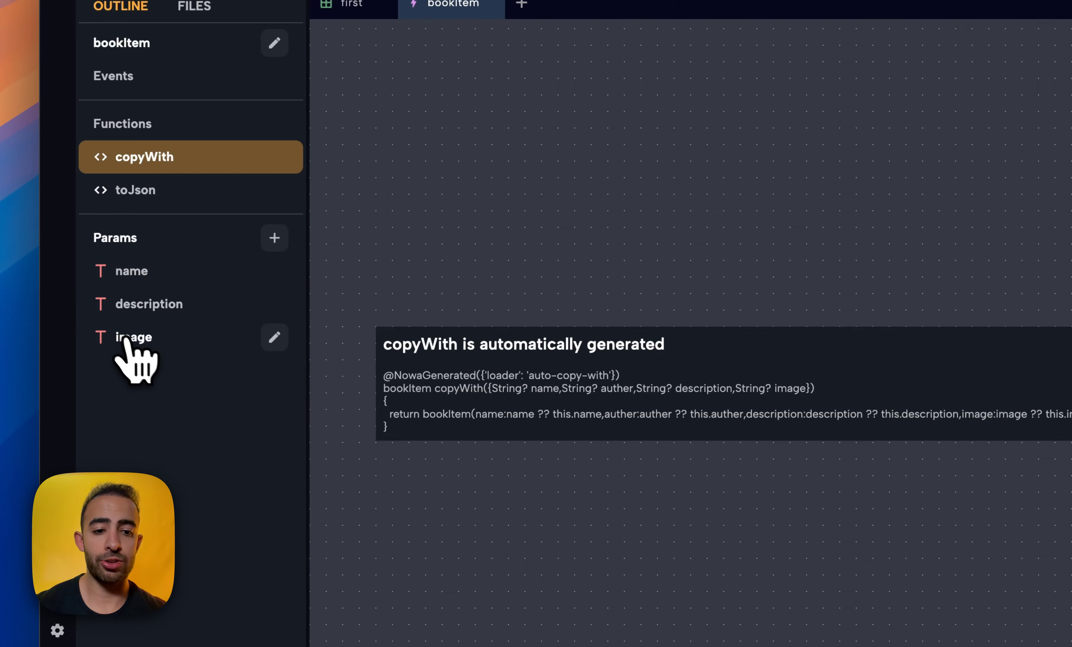
pyautogui.click(275, 337)
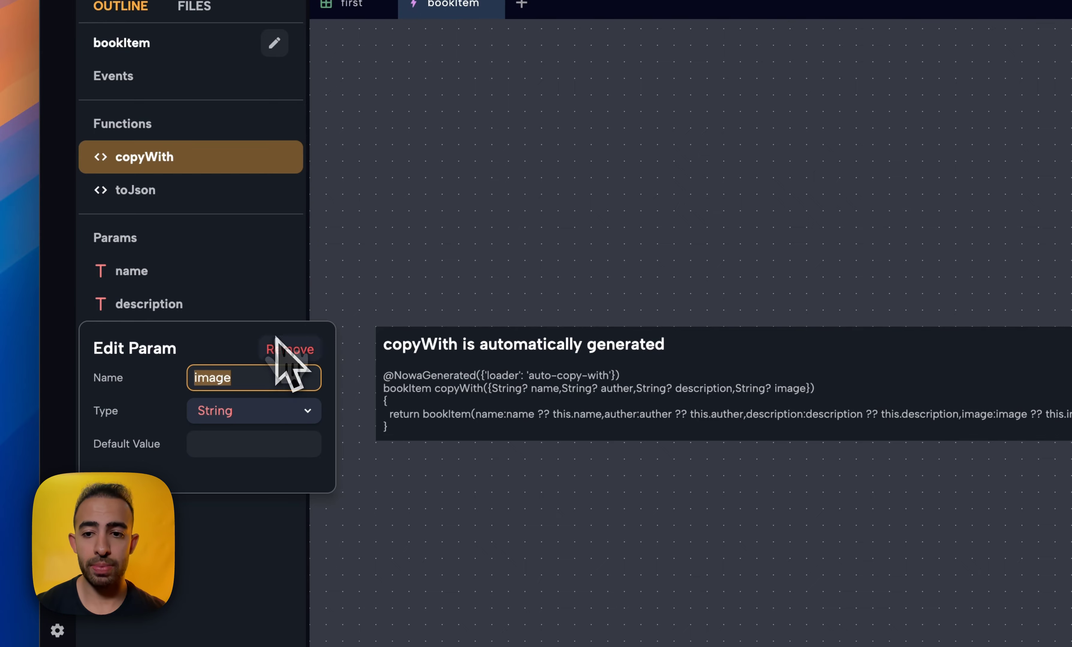
pyautogui.click(240, 436)
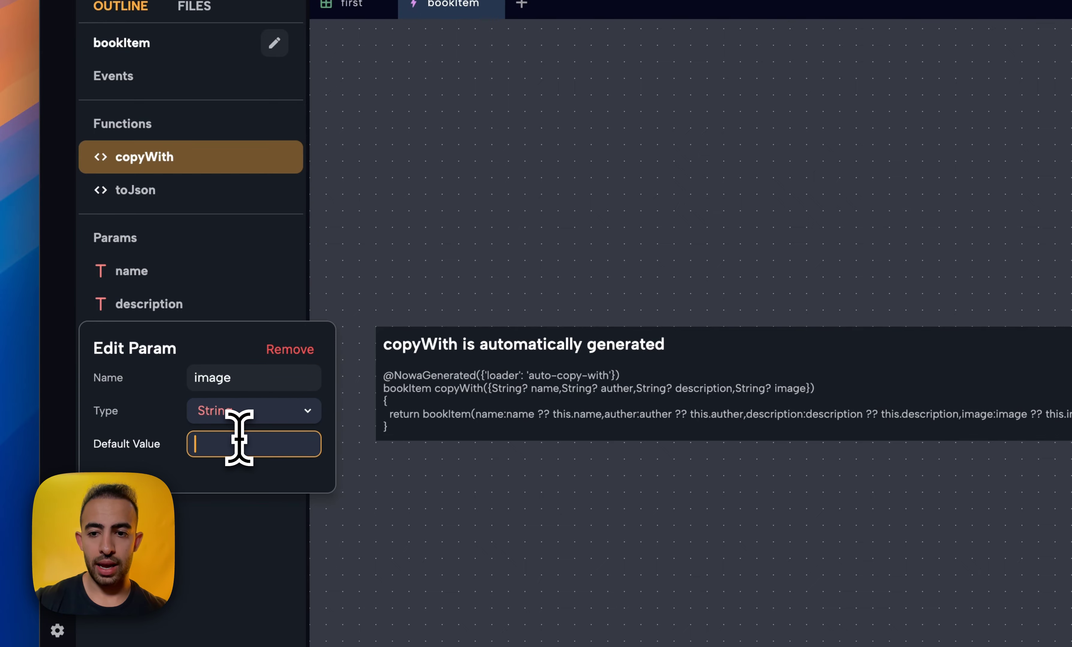
pyautogui.press('super+v')
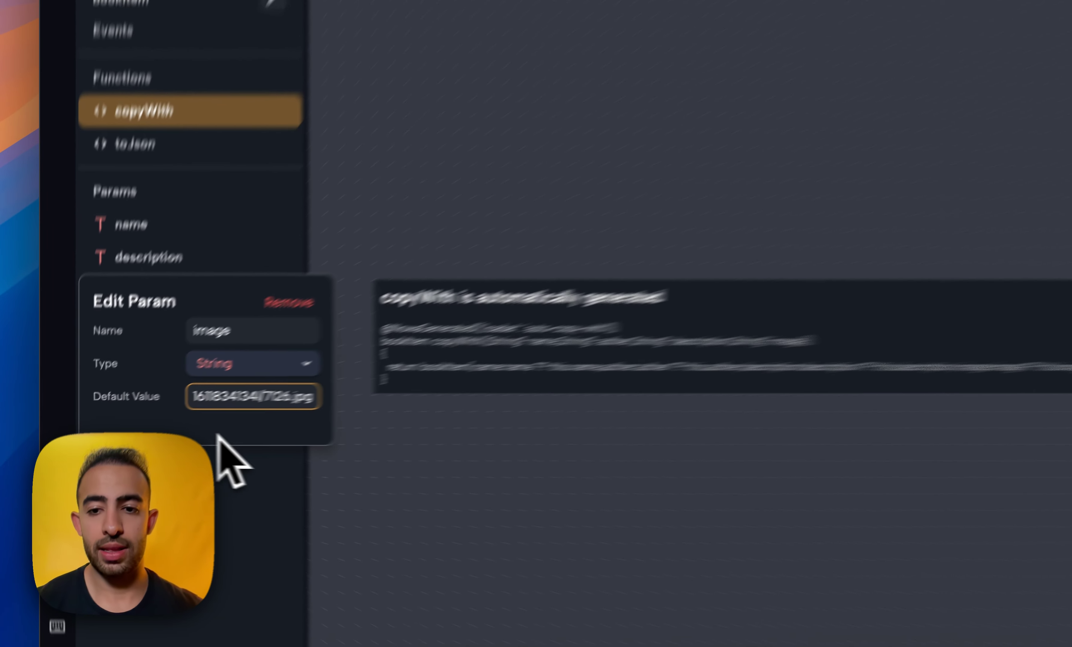
pyautogui.click(163, 485)
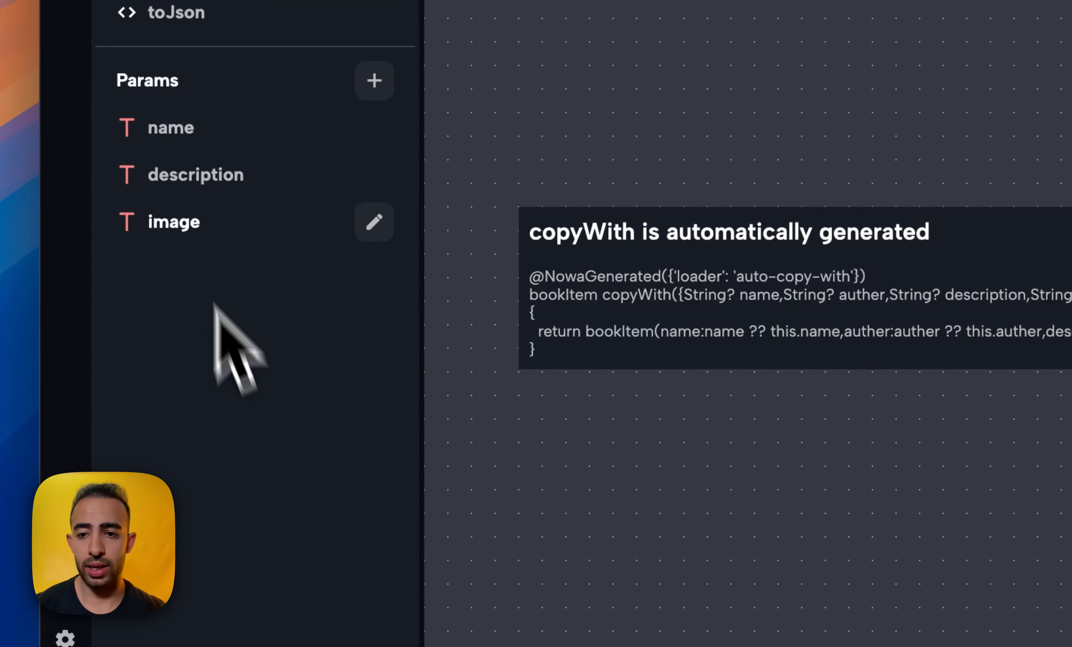
pyautogui.click(379, 231)
pyautogui.click(359, 491)
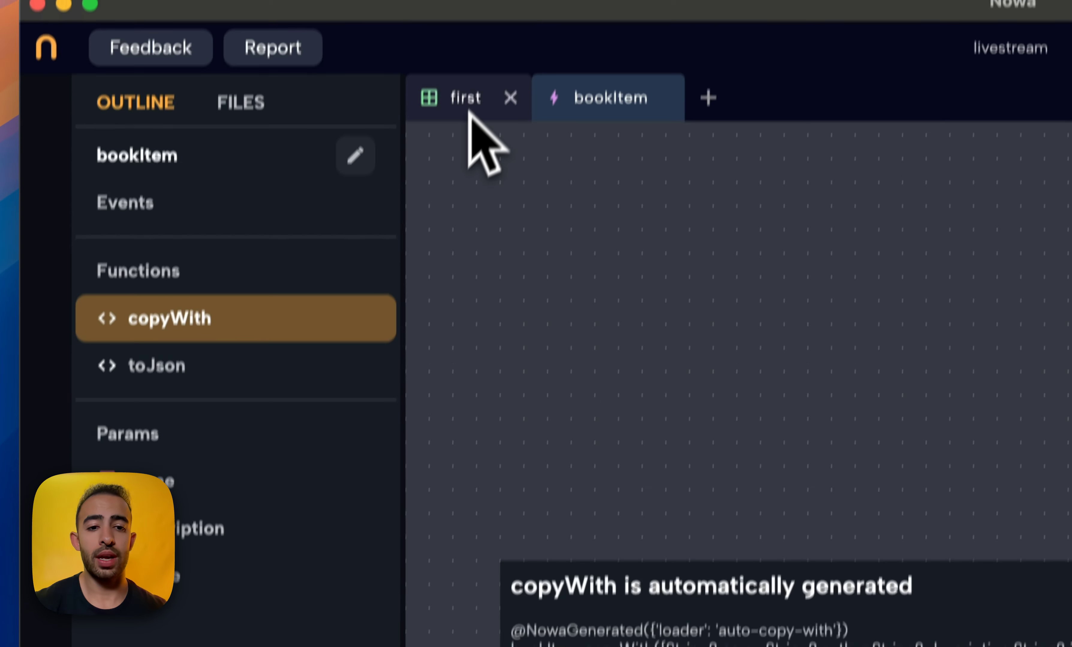
# Add a param named bookParam to the blog_card component on the first board
pyautogui.click(469, 113)
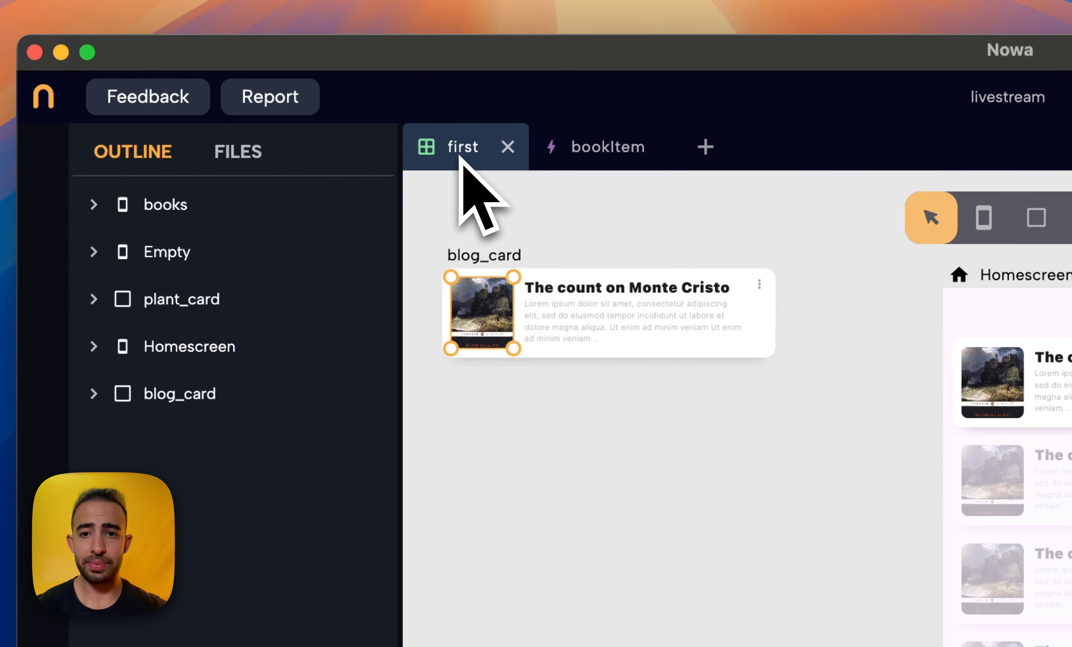
pyautogui.scroll(3, 602, 490)
pyautogui.hscroll(-3, 602, 490)
pyautogui.click(619, 309)
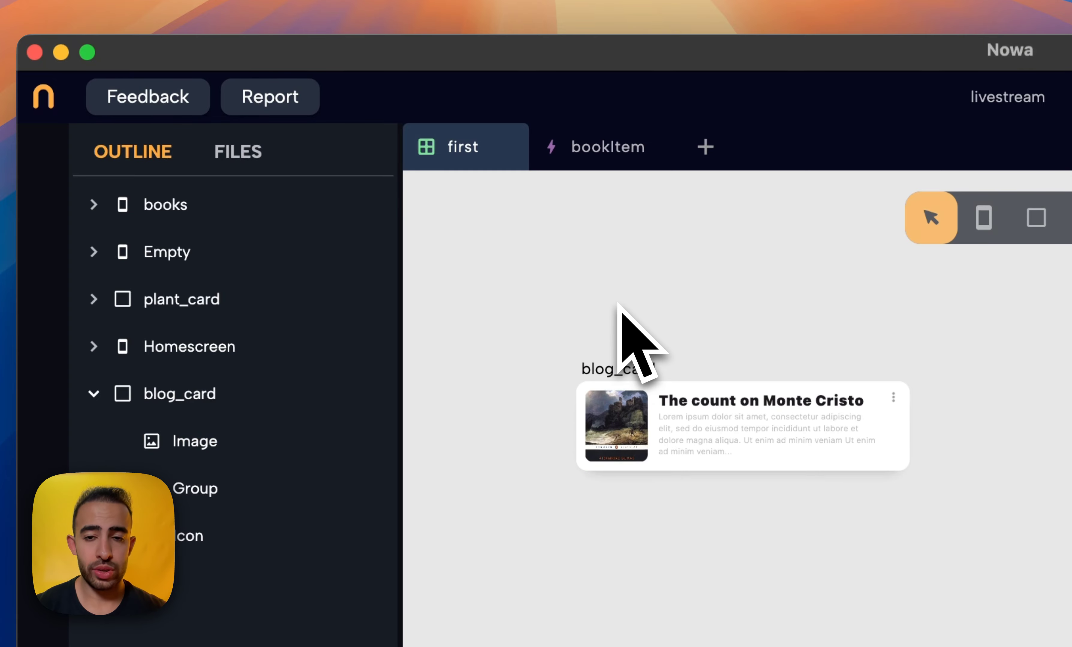
pyautogui.click(646, 393)
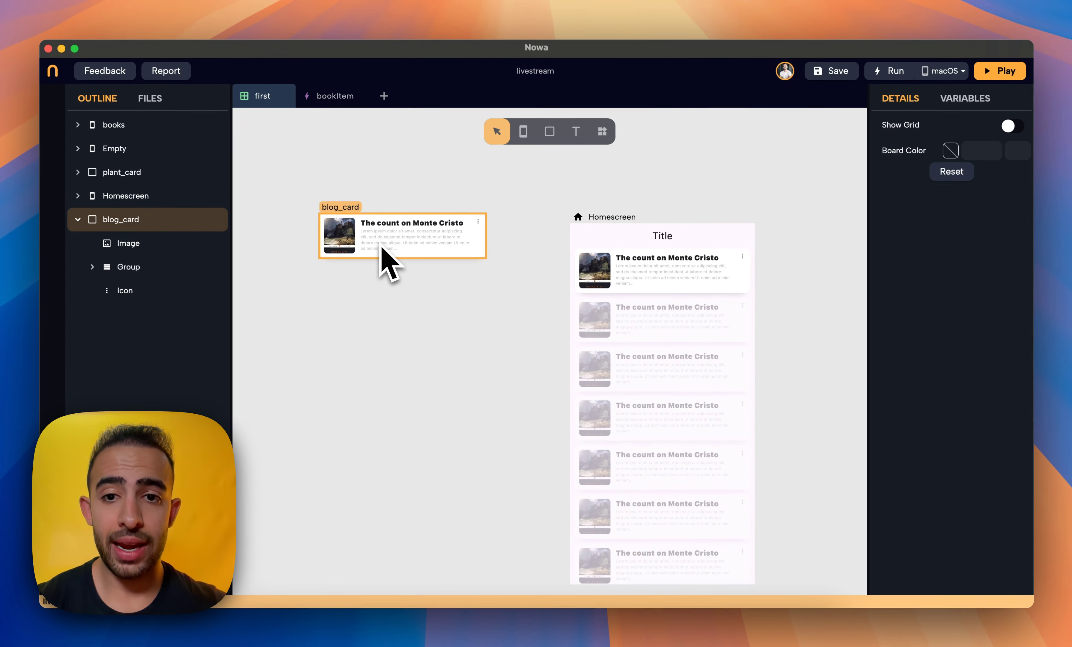
pyautogui.click(357, 270)
pyautogui.scroll(1, 358, 269)
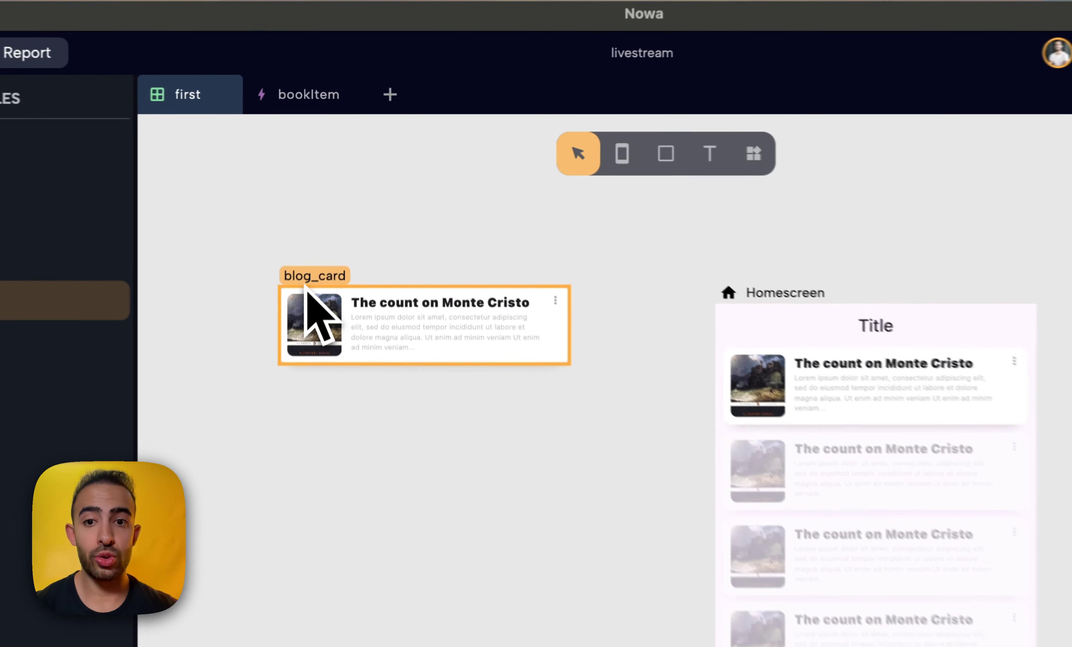
pyautogui.click(345, 218)
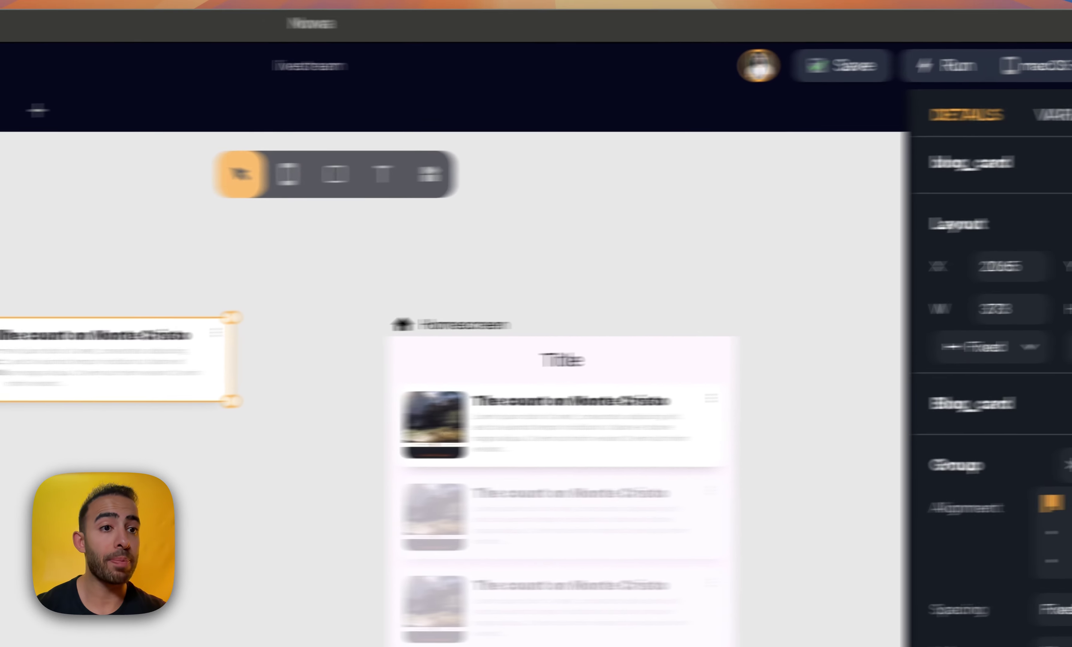
pyautogui.click(951, 125)
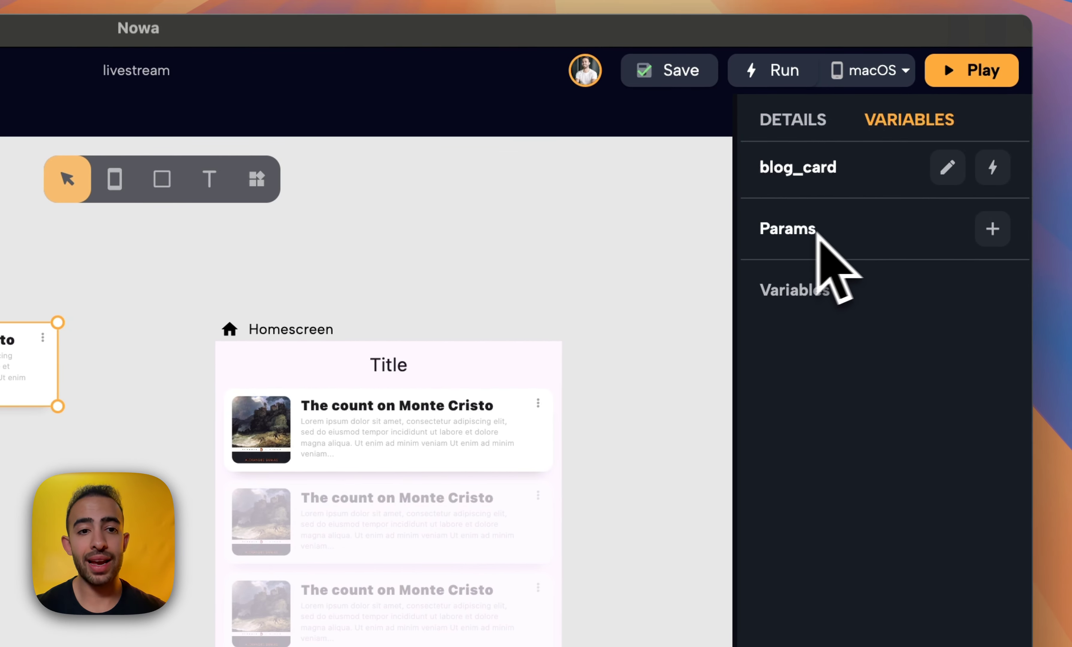
pyautogui.click(993, 229)
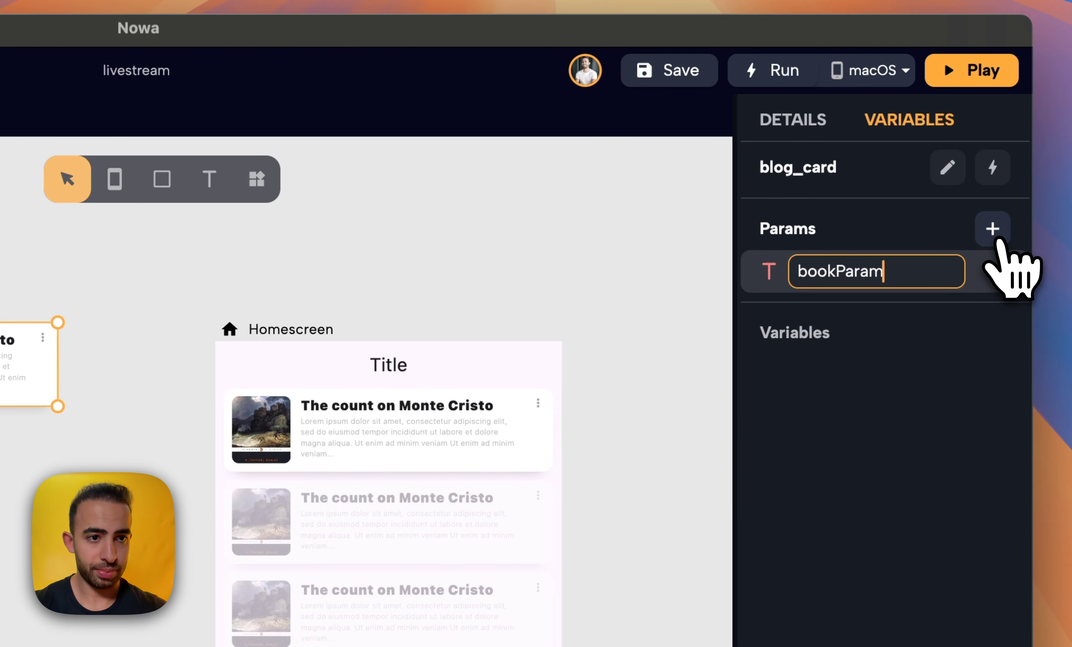
pyautogui.press('Return')
# Set the type of blog_card's bookParam to bookItem
pyautogui.click(769, 270)
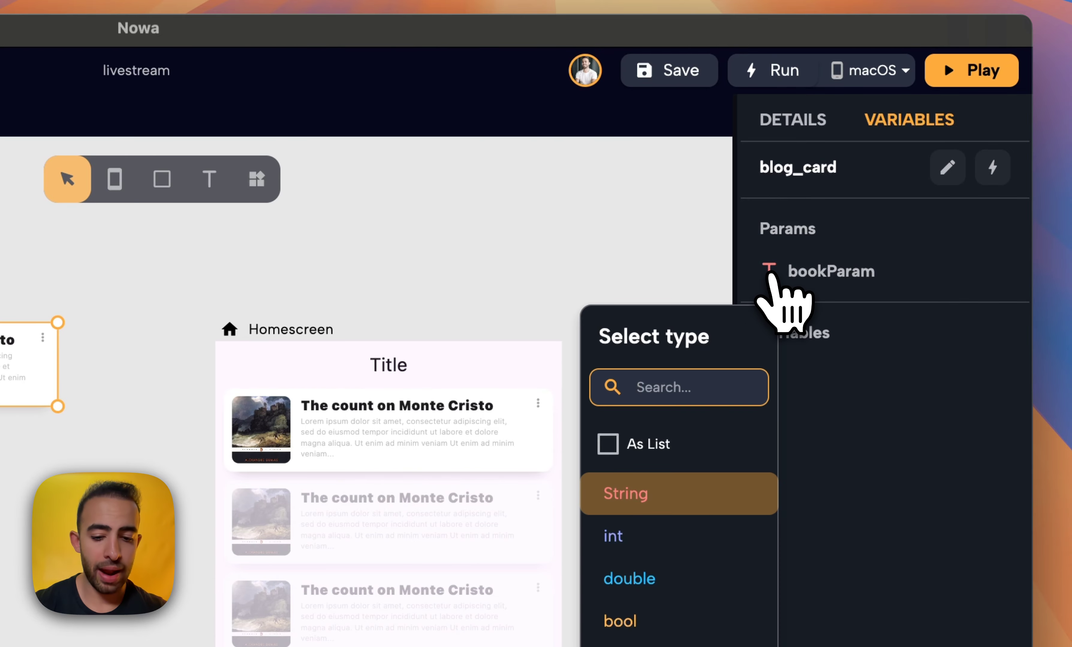
pyautogui.write('book')
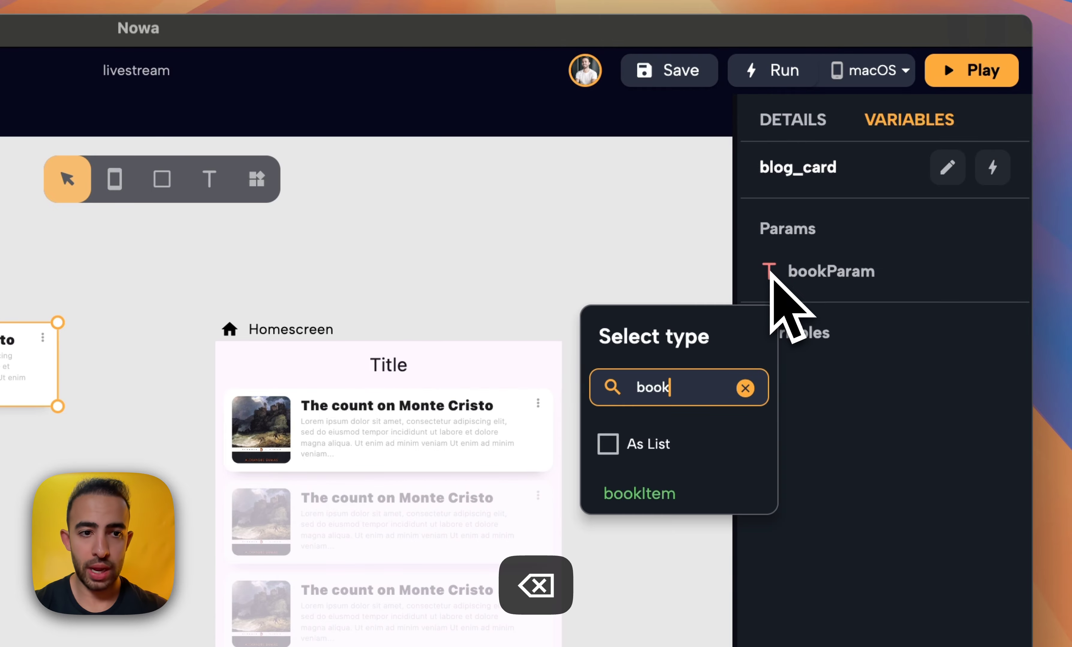
pyautogui.click(671, 495)
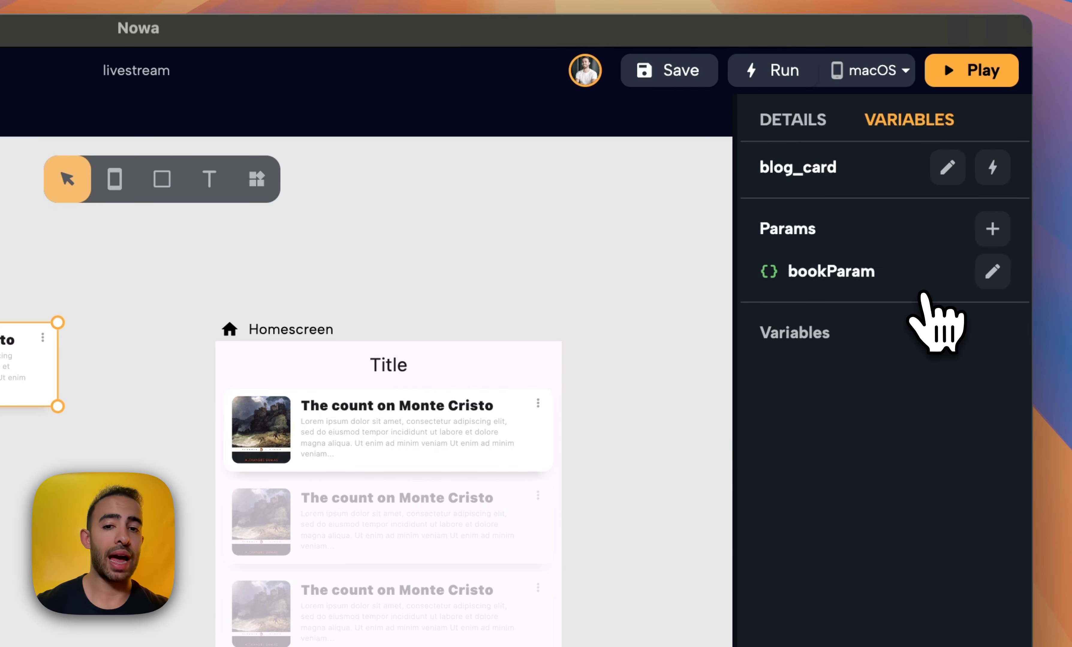
pyautogui.moveTo(923, 312)
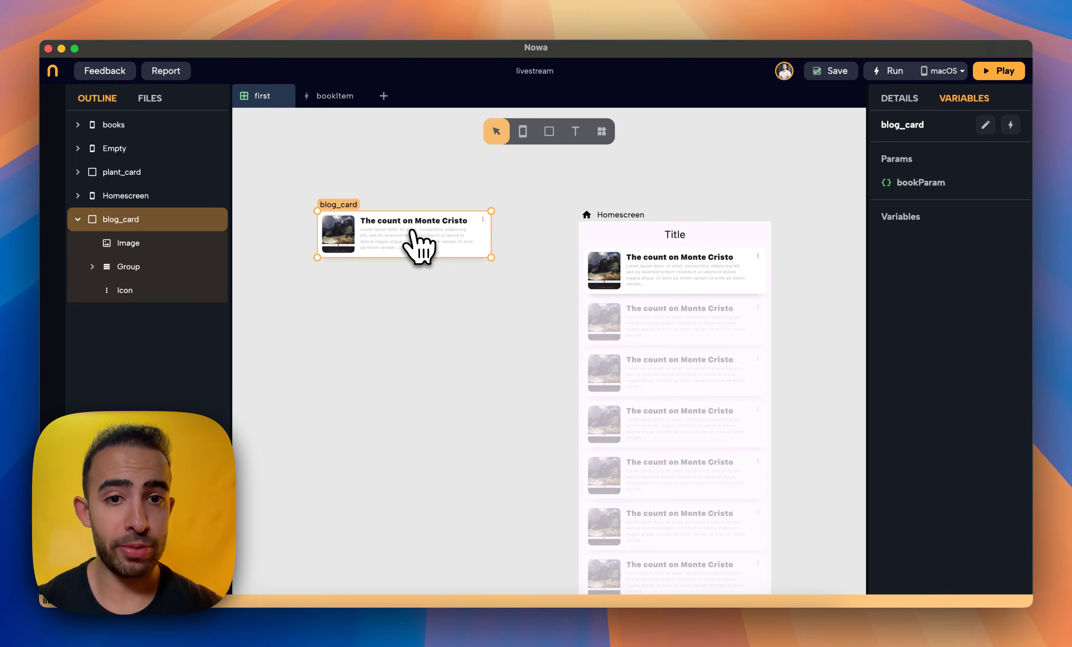
pyautogui.moveTo(888, 180)
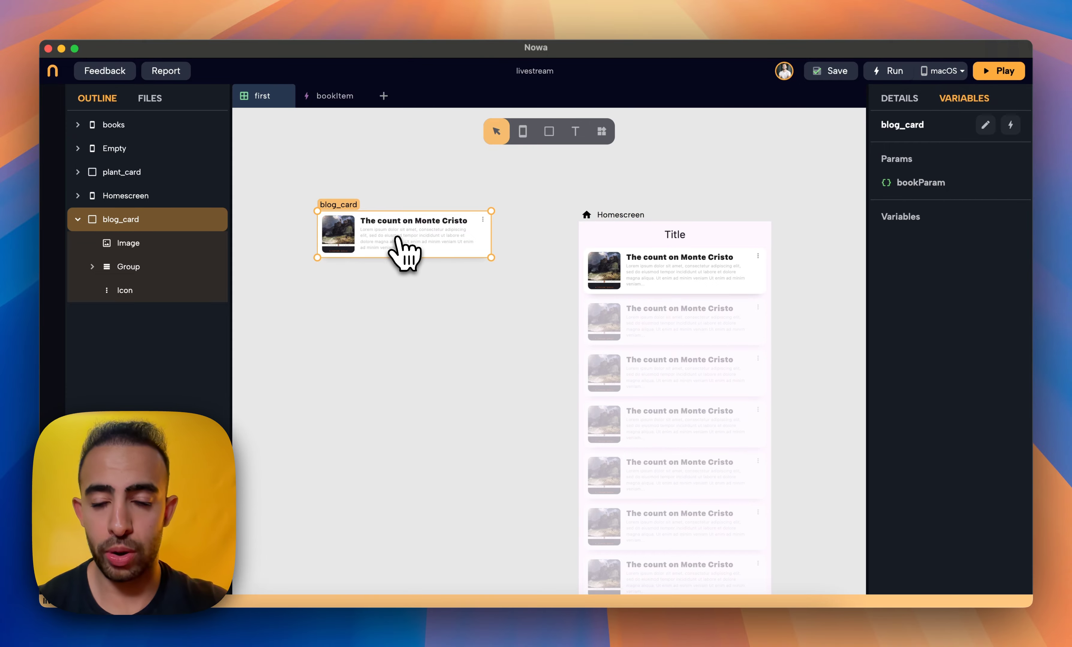
pyautogui.scroll(4, 401, 249)
pyautogui.click(399, 301)
pyautogui.scroll(-1, 397, 294)
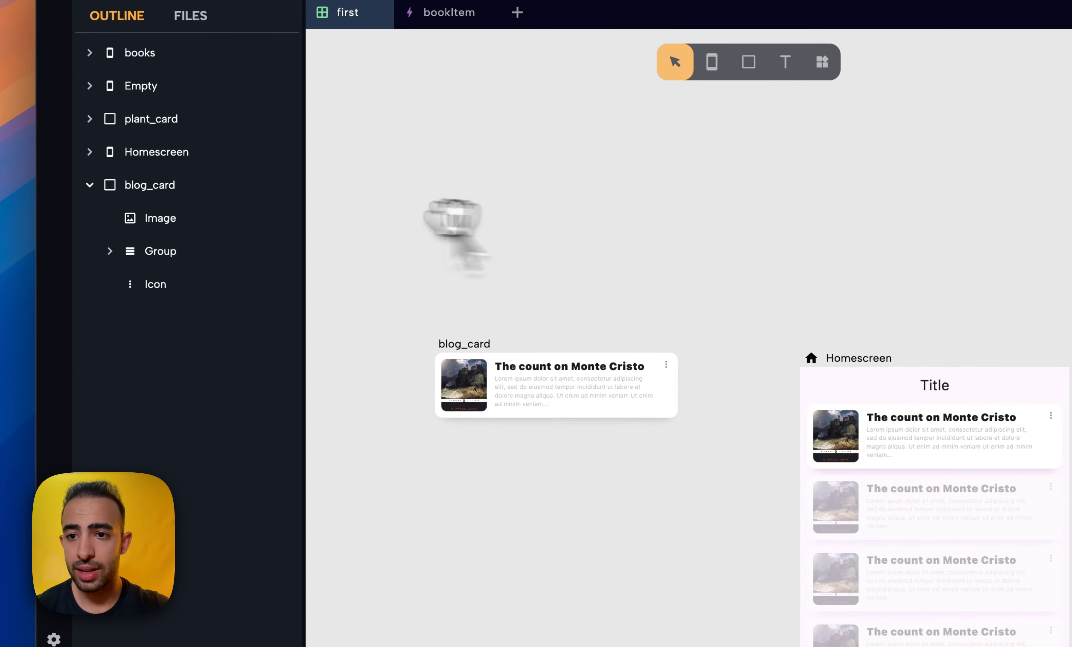
pyautogui.click(240, 218)
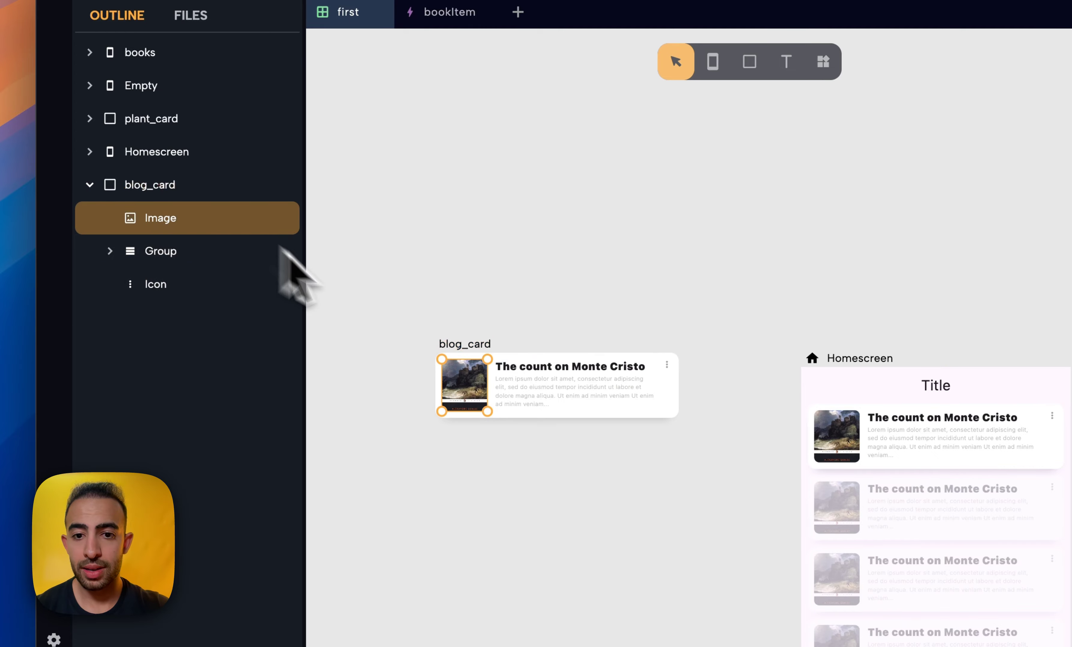
pyautogui.scroll(-4, 567, 412)
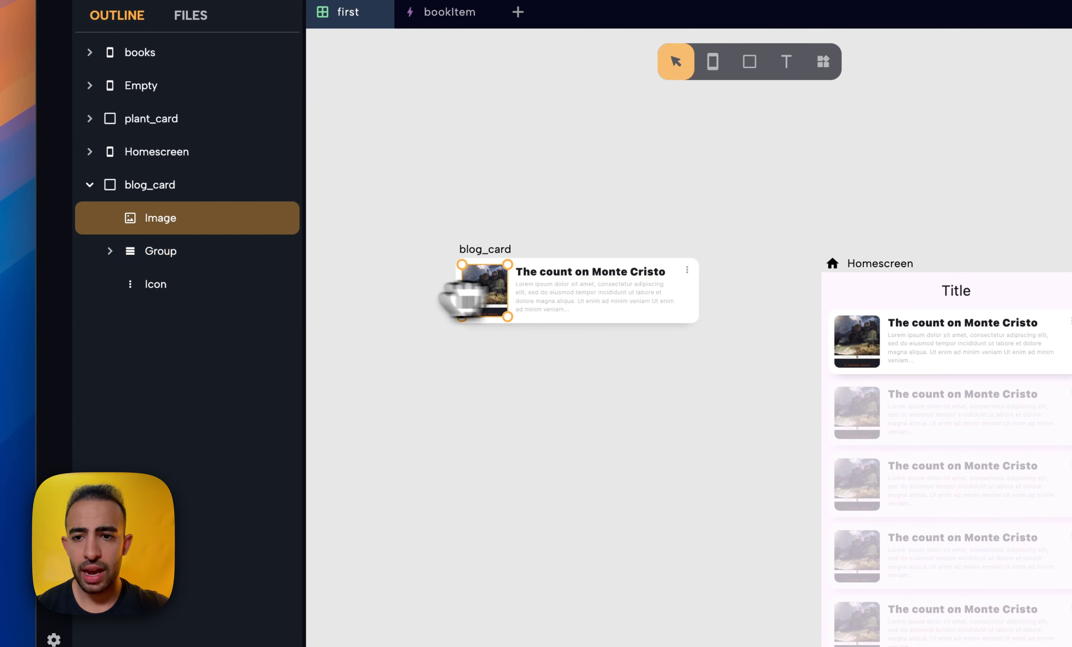
# Link the text of blog_card's title, inside its nested group, to the name field of the local bookParam
pyautogui.click(111, 251)
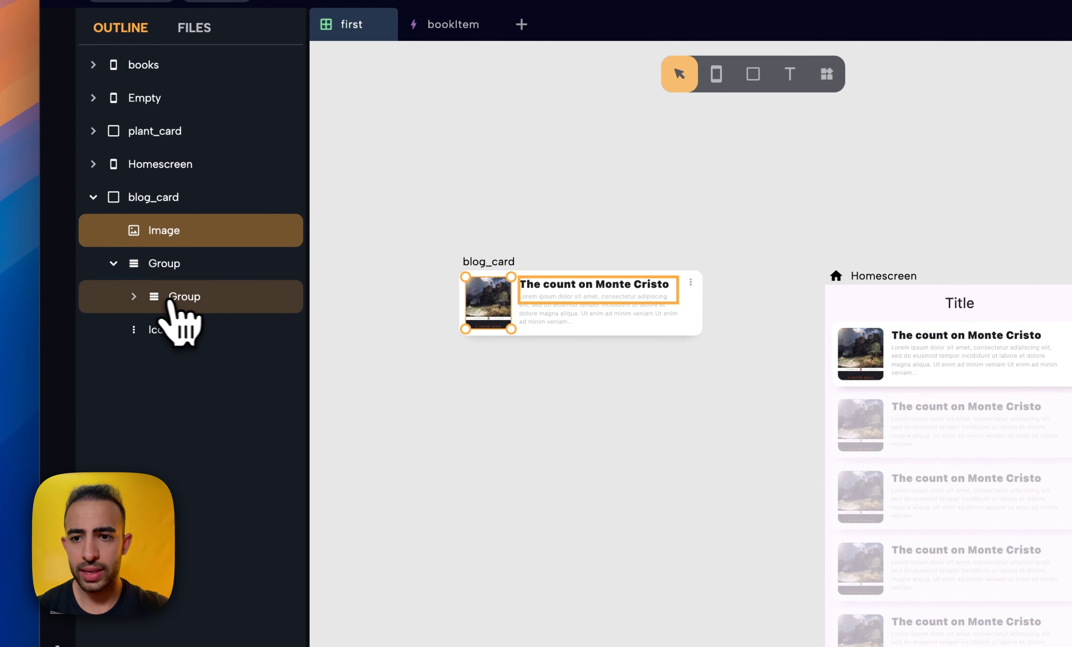
pyautogui.click(172, 303)
pyautogui.click(161, 328)
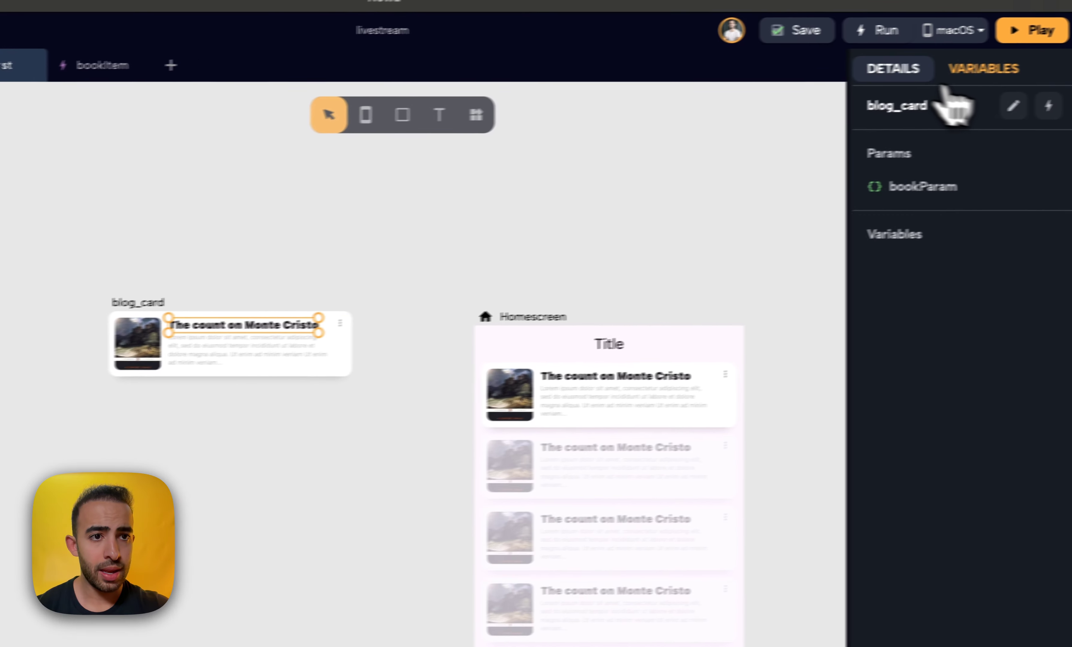
pyautogui.click(915, 74)
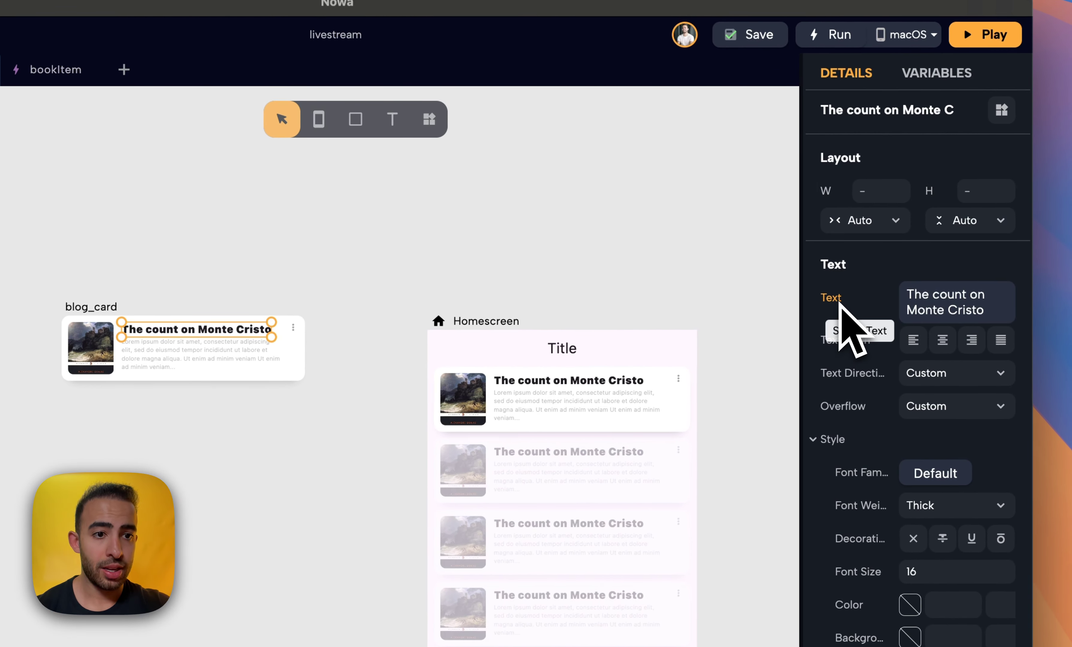
pyautogui.click(831, 298)
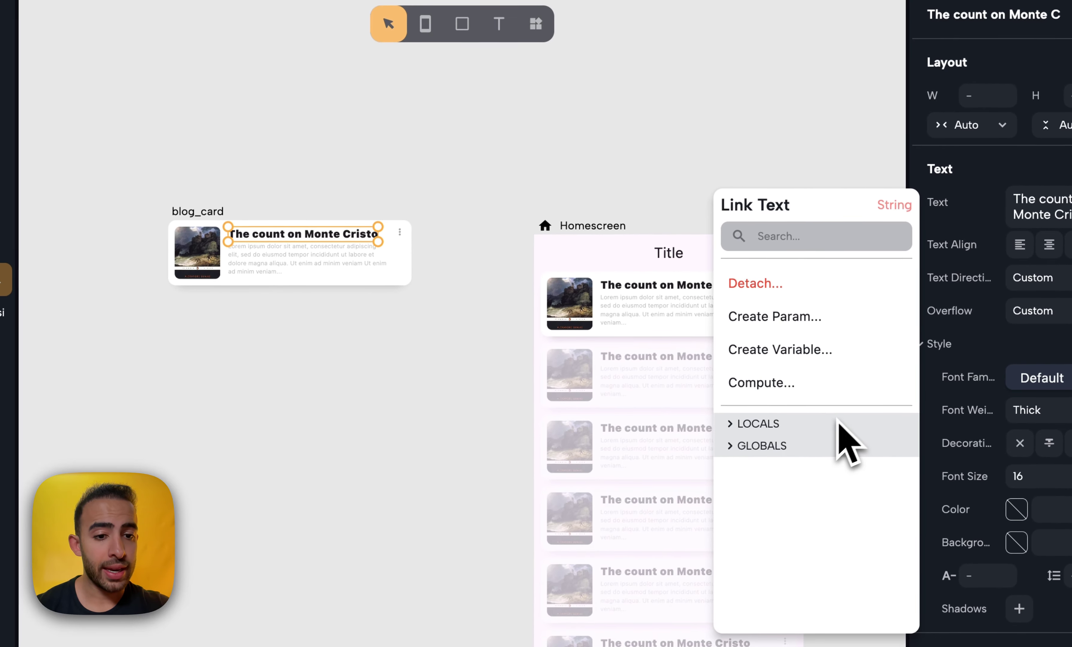
pyautogui.click(841, 424)
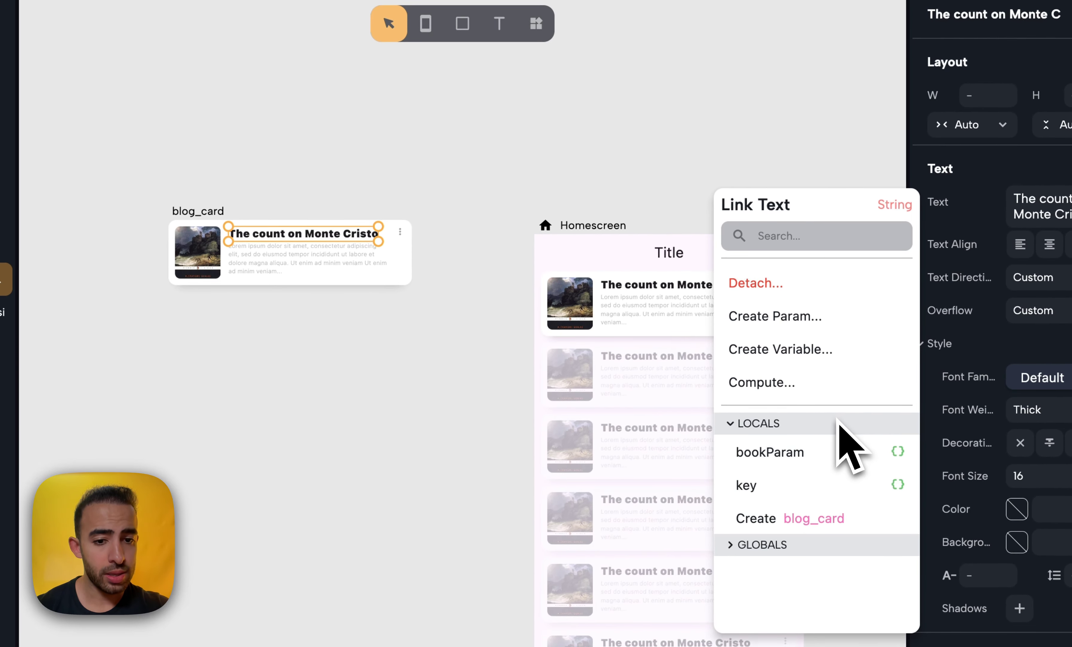
pyautogui.click(837, 453)
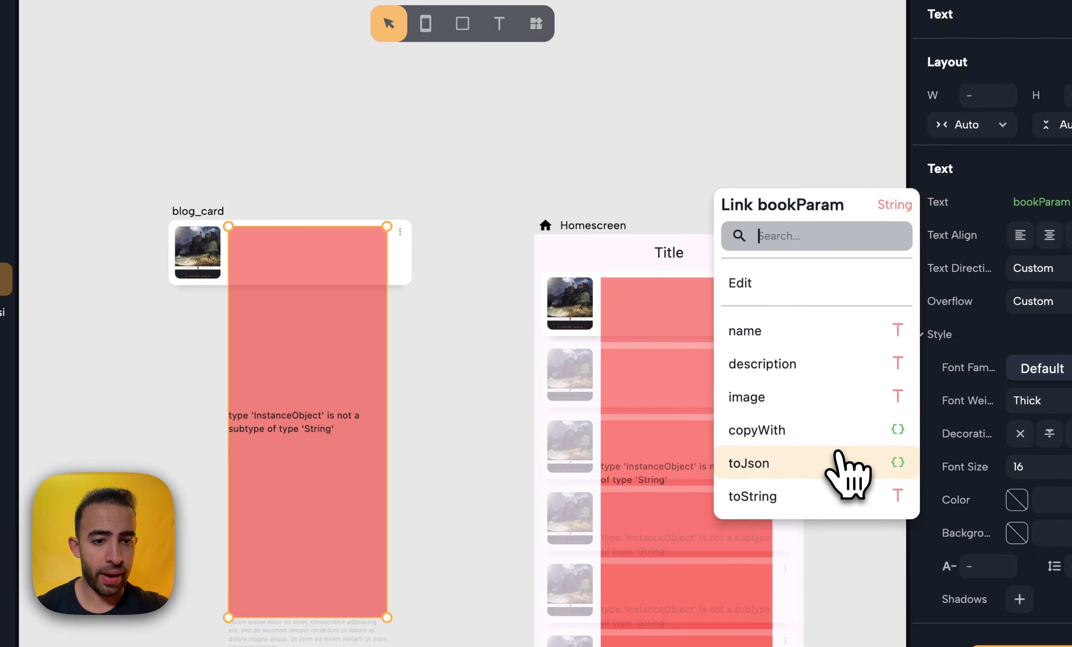
pyautogui.click(824, 333)
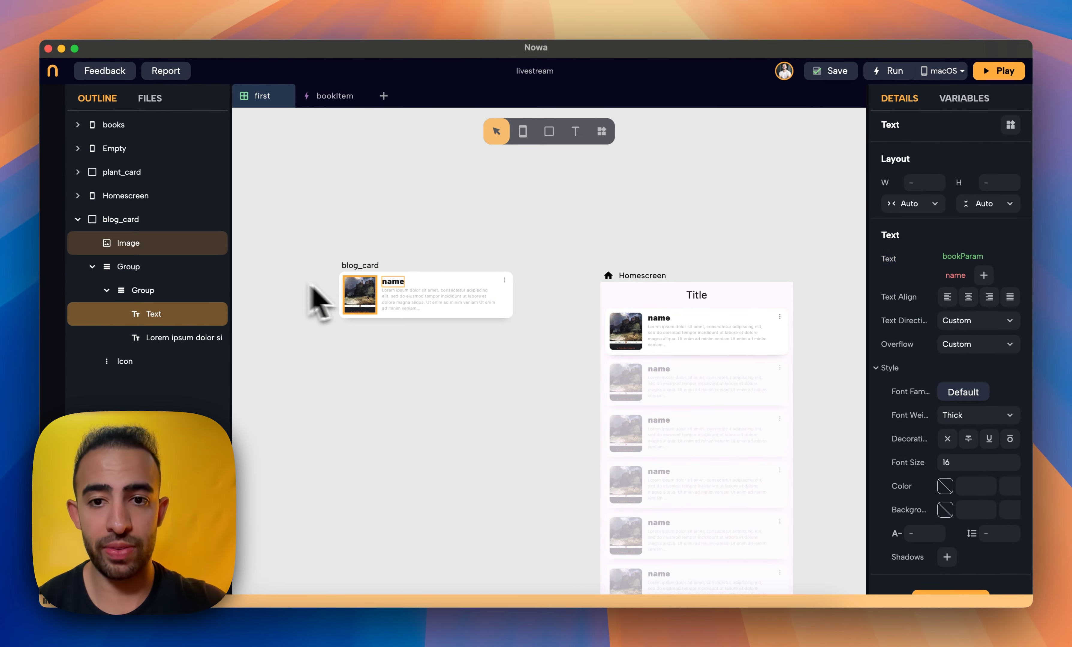
# Link the text of blog_card's lorem ipsum paragraph to the description field of bookParam
pyautogui.click(398, 300)
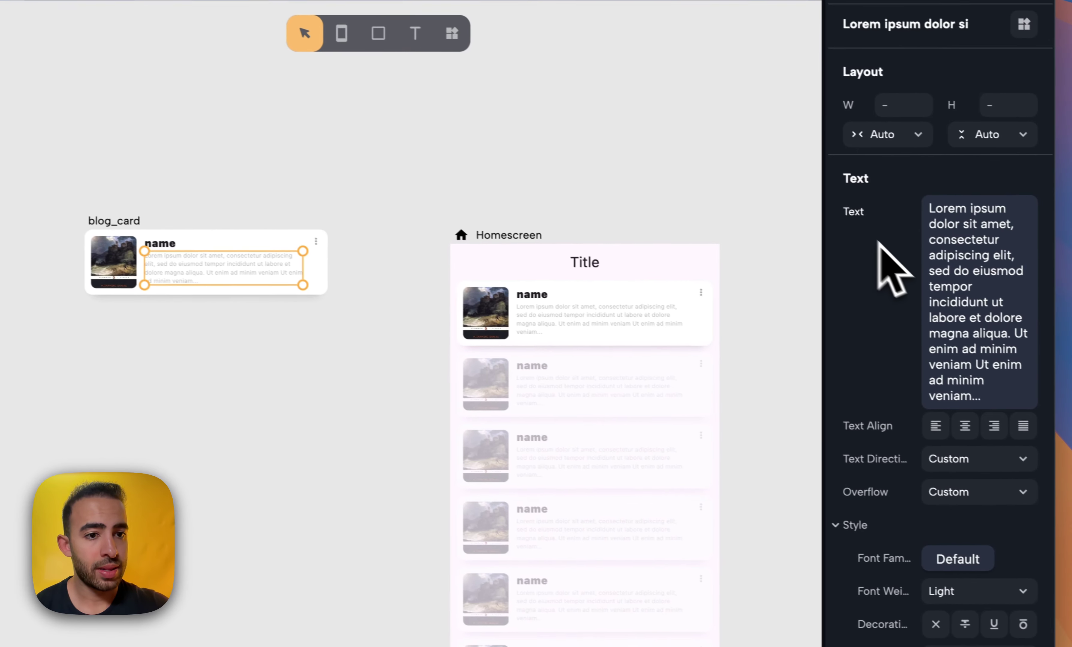
pyautogui.click(981, 257)
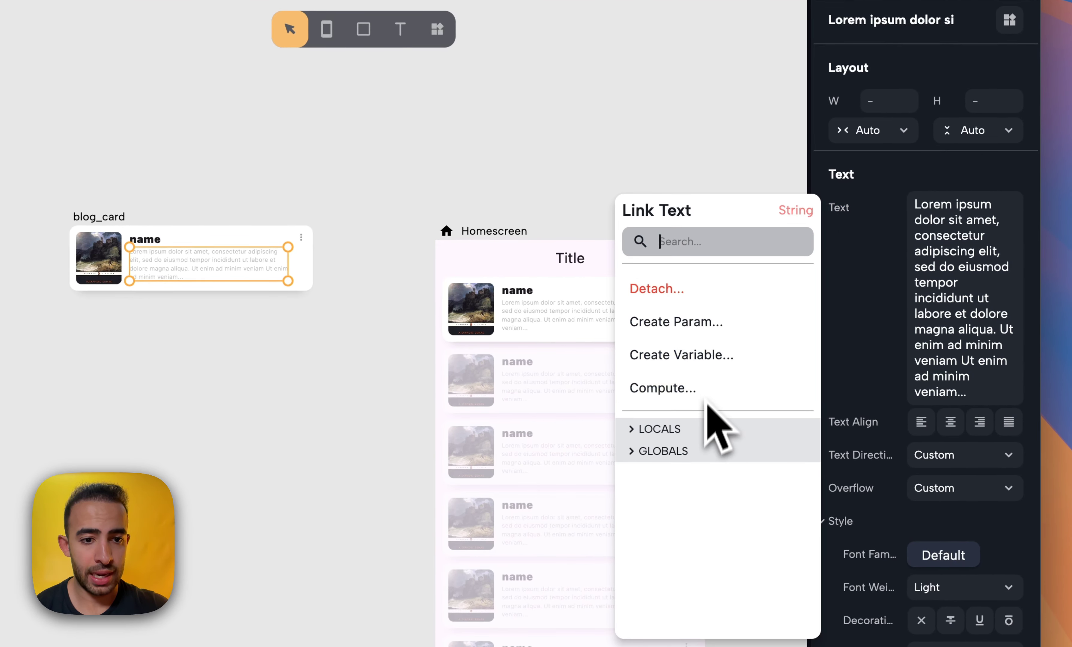
pyautogui.click(708, 429)
pyautogui.click(709, 463)
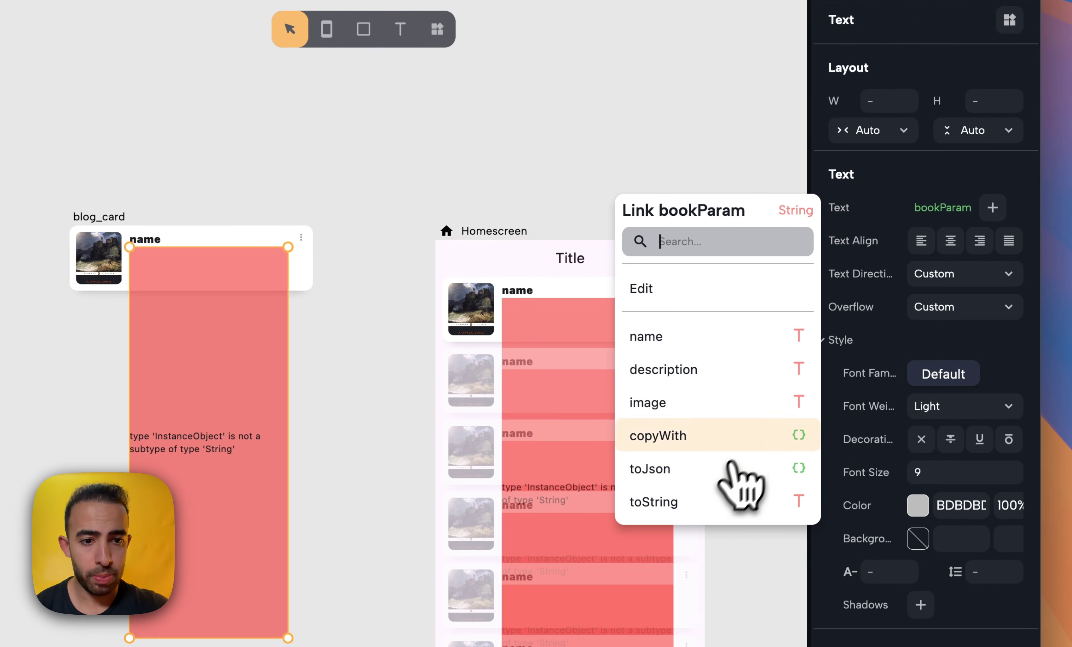
pyautogui.click(717, 371)
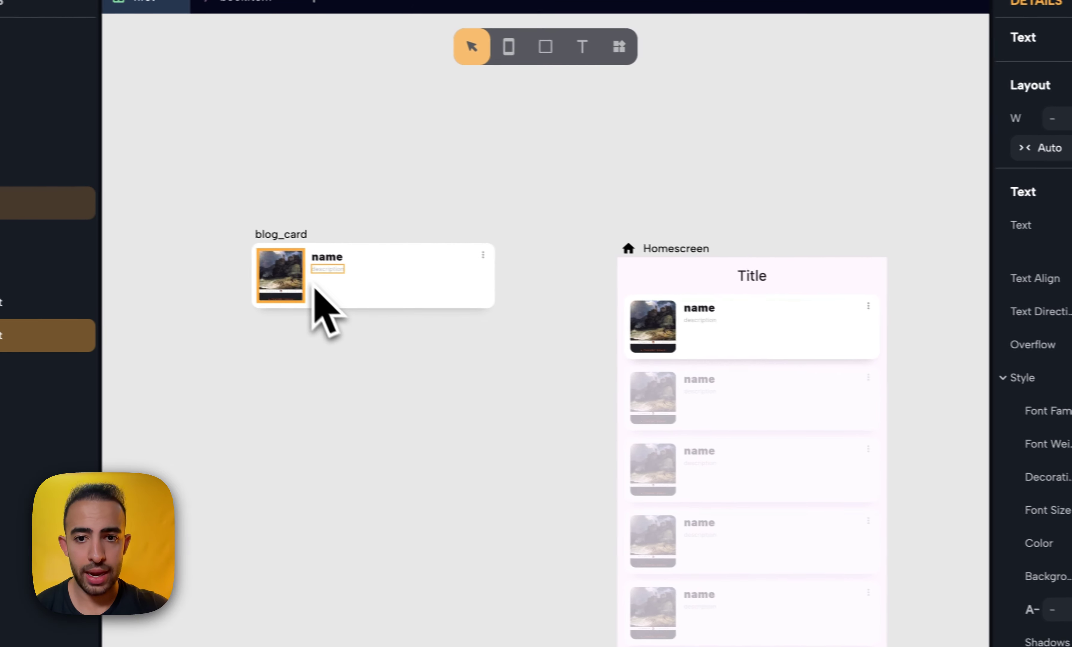
# Link the network URL of blog_card's image to the image field of bookParam
pyautogui.click(130, 270)
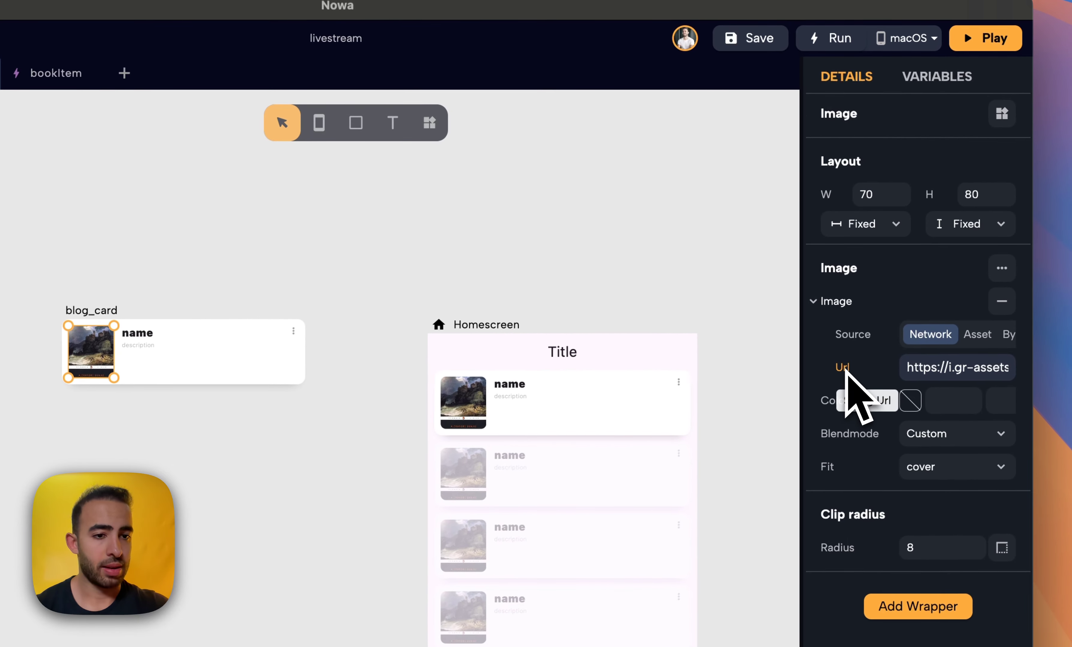
pyautogui.click(846, 368)
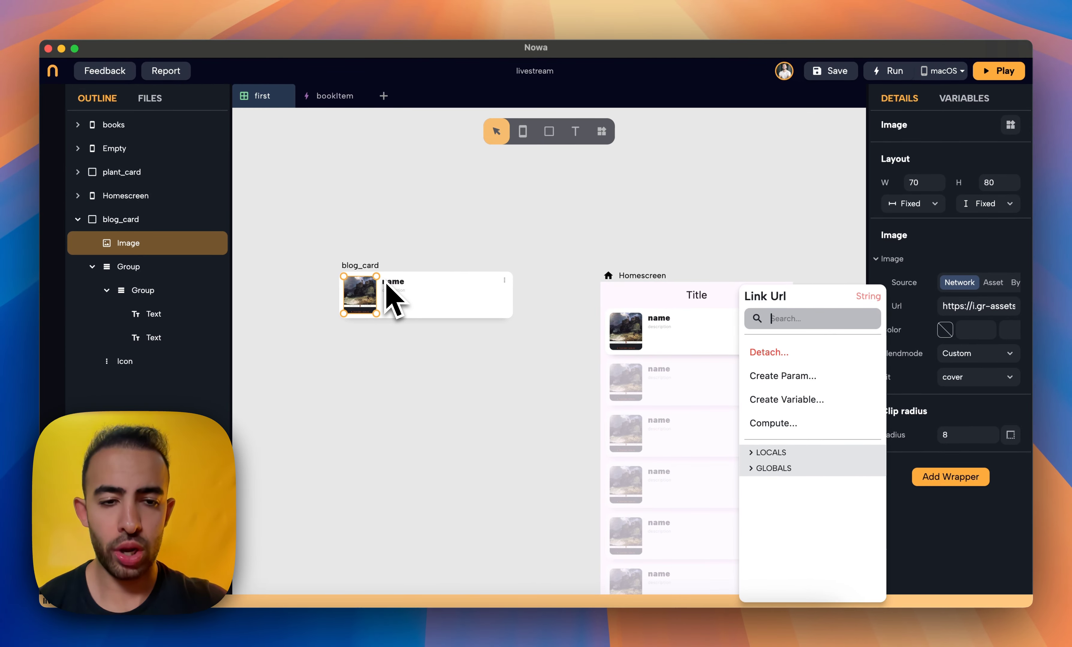
pyautogui.click(819, 453)
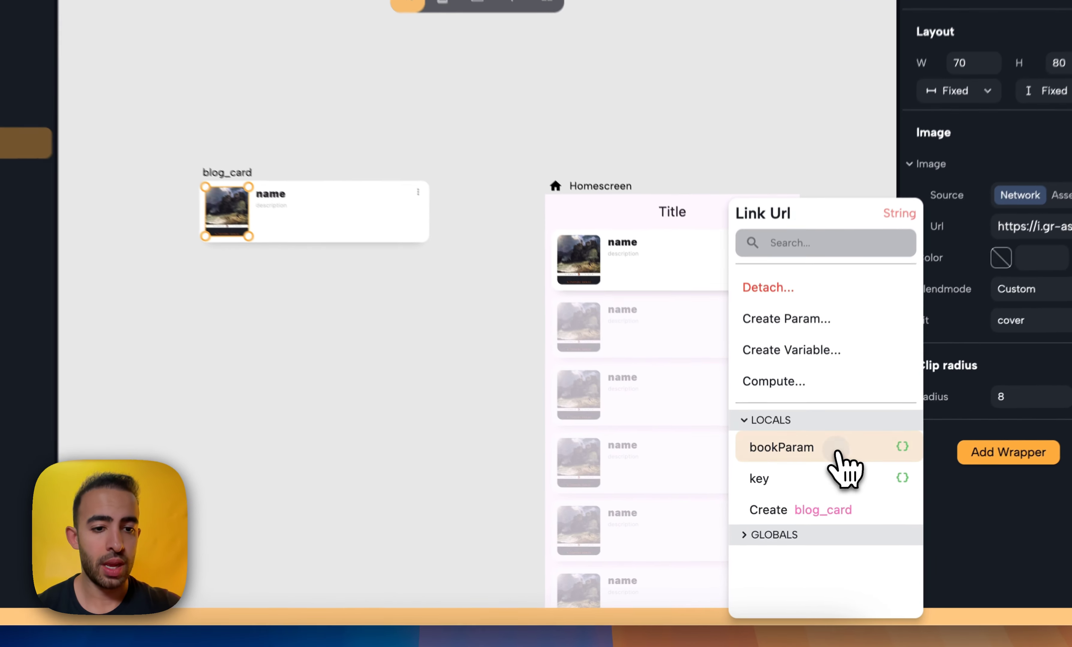
pyautogui.click(826, 478)
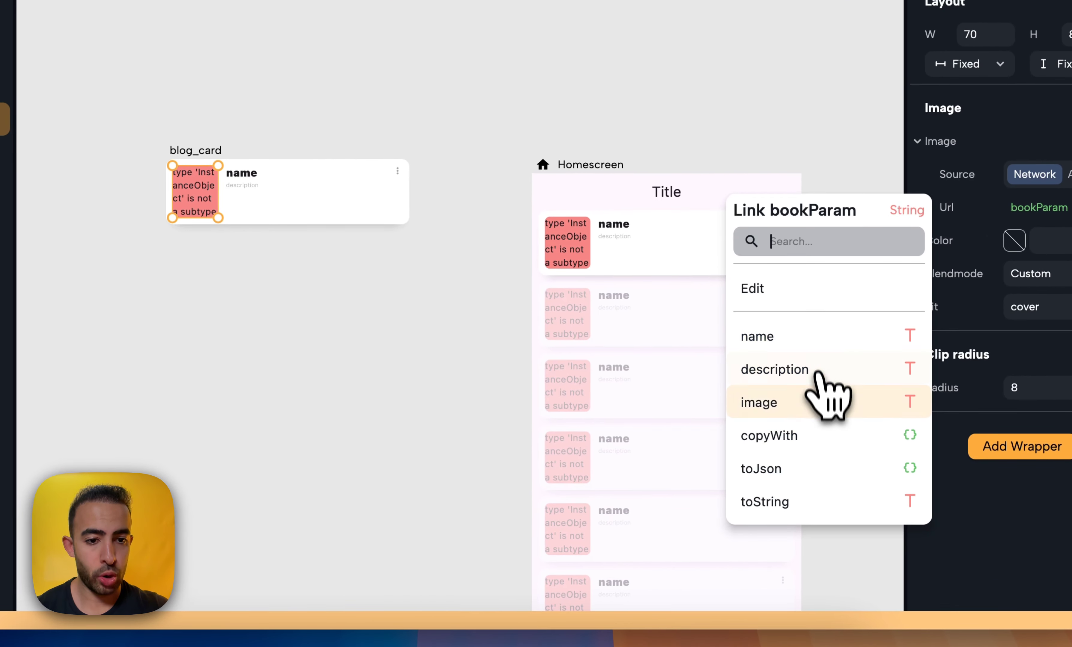
pyautogui.click(815, 401)
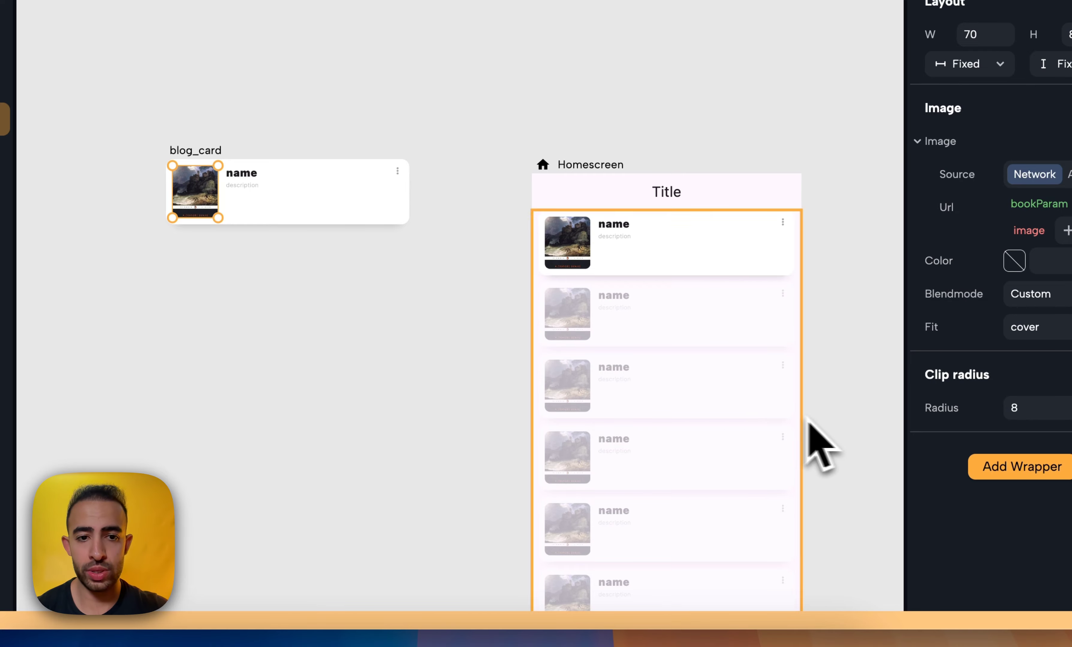
# Set the name in blog_card's Book Param to Book num 1, and clear that param value again
pyautogui.click(410, 340)
pyautogui.click(265, 184)
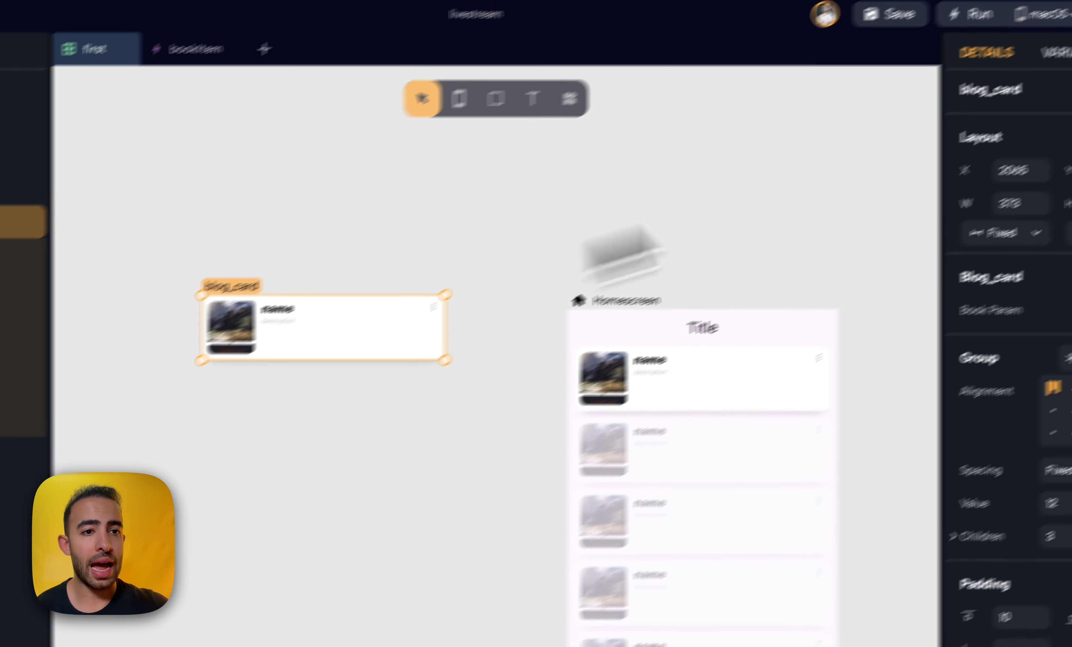
pyautogui.click(1056, 52)
pyautogui.click(999, 53)
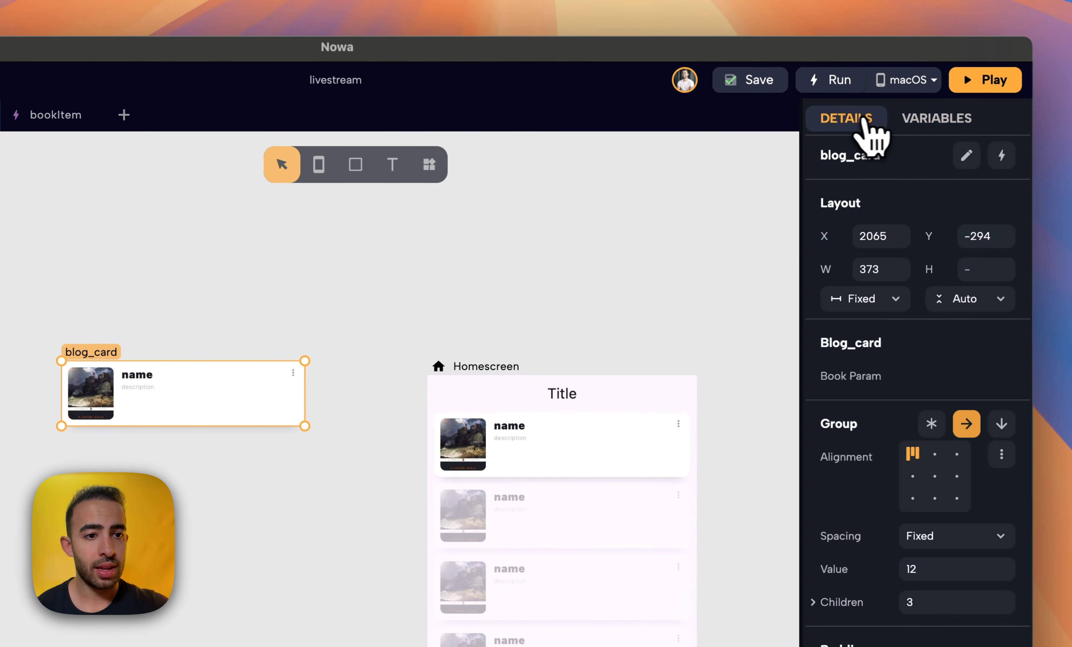
pyautogui.click(999, 377)
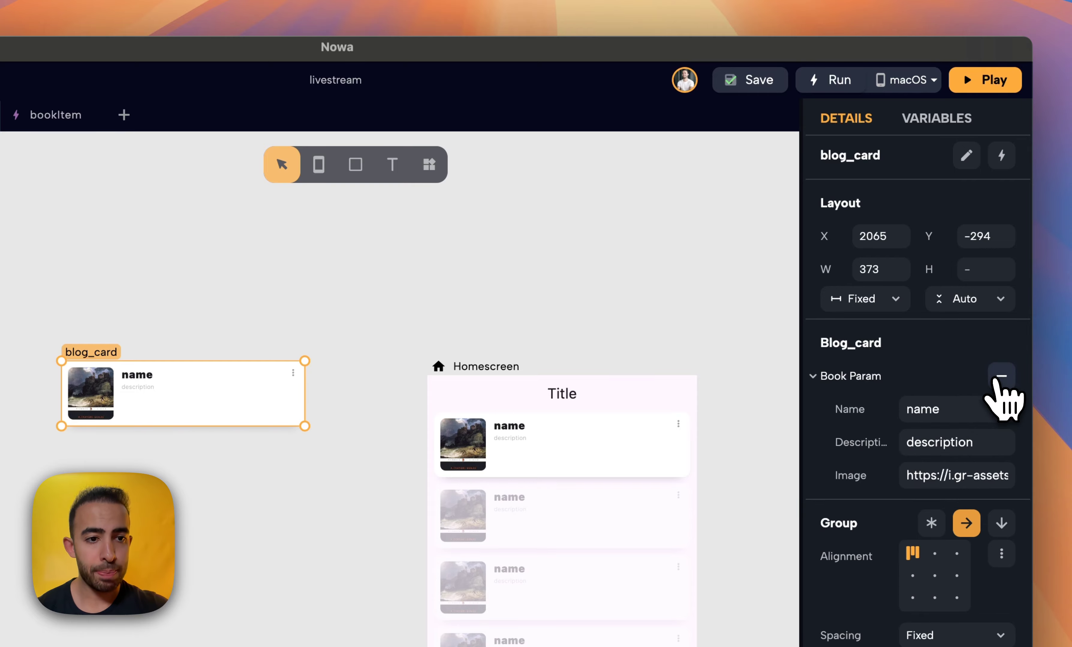
pyautogui.doubleClick(916, 408)
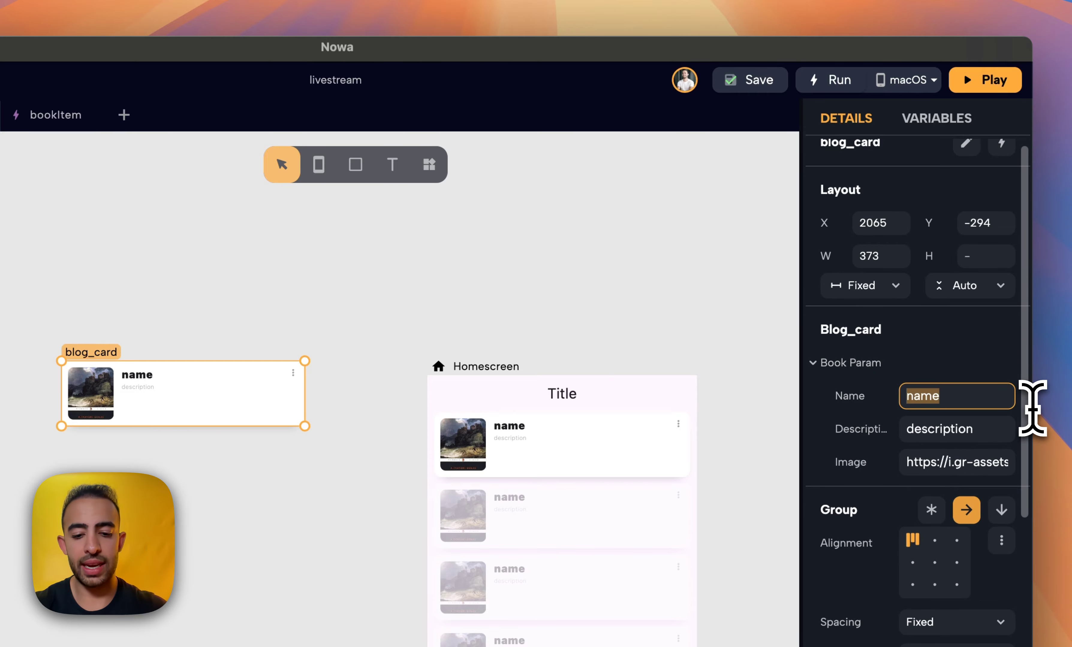
pyautogui.write('Book num 1')
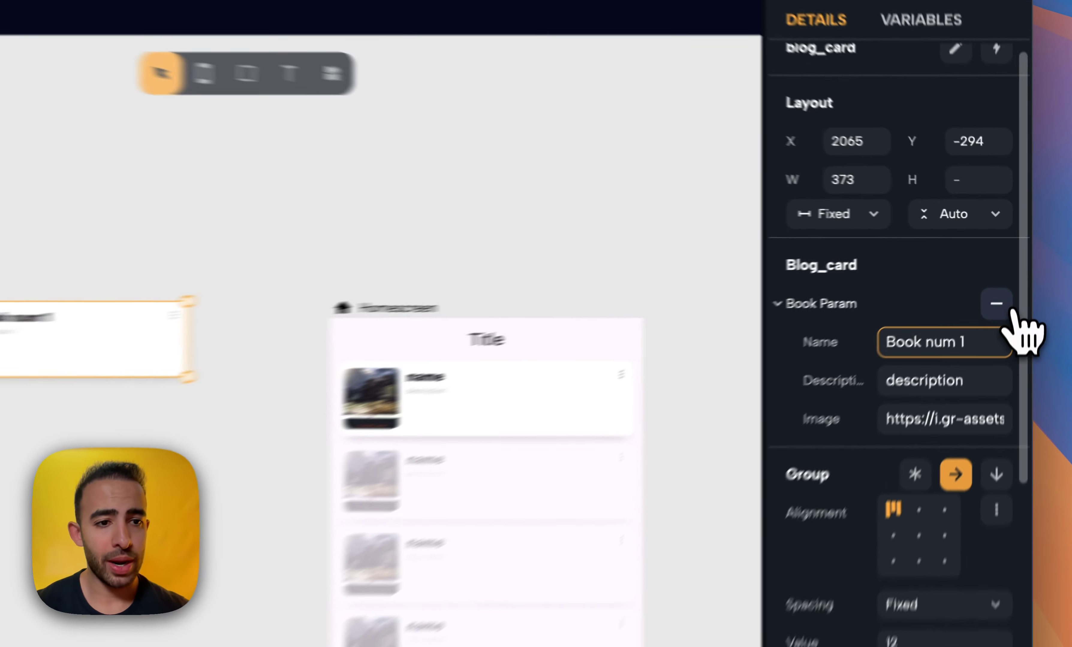
pyautogui.click(1010, 273)
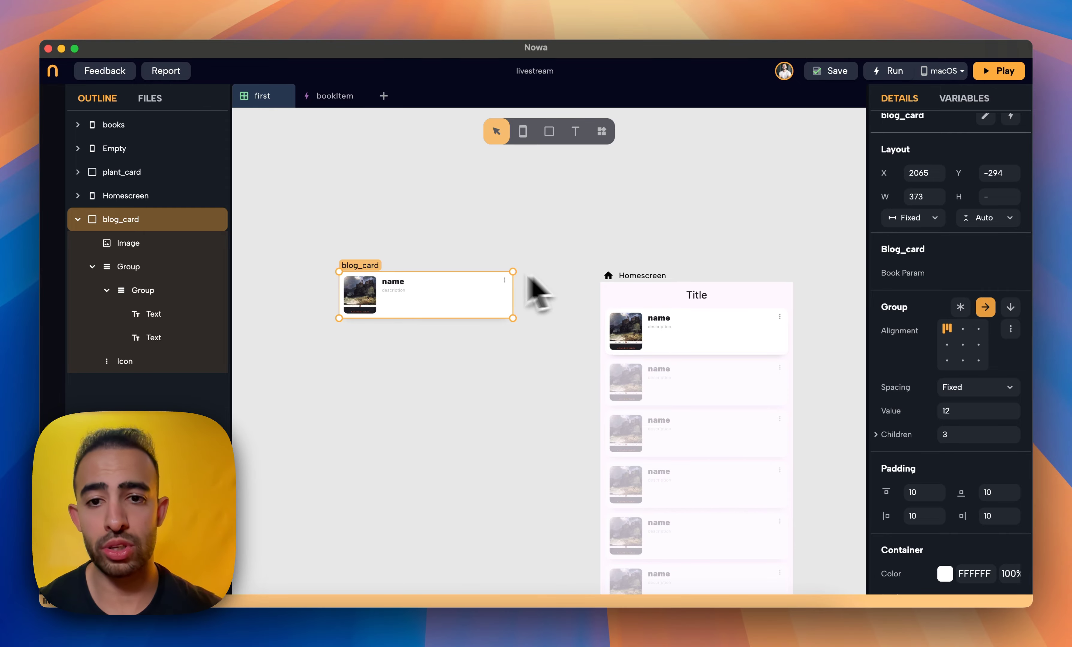
# Add a string param called name to blog_card and view its field in the component's details
pyautogui.hscroll(3, 440, 305)
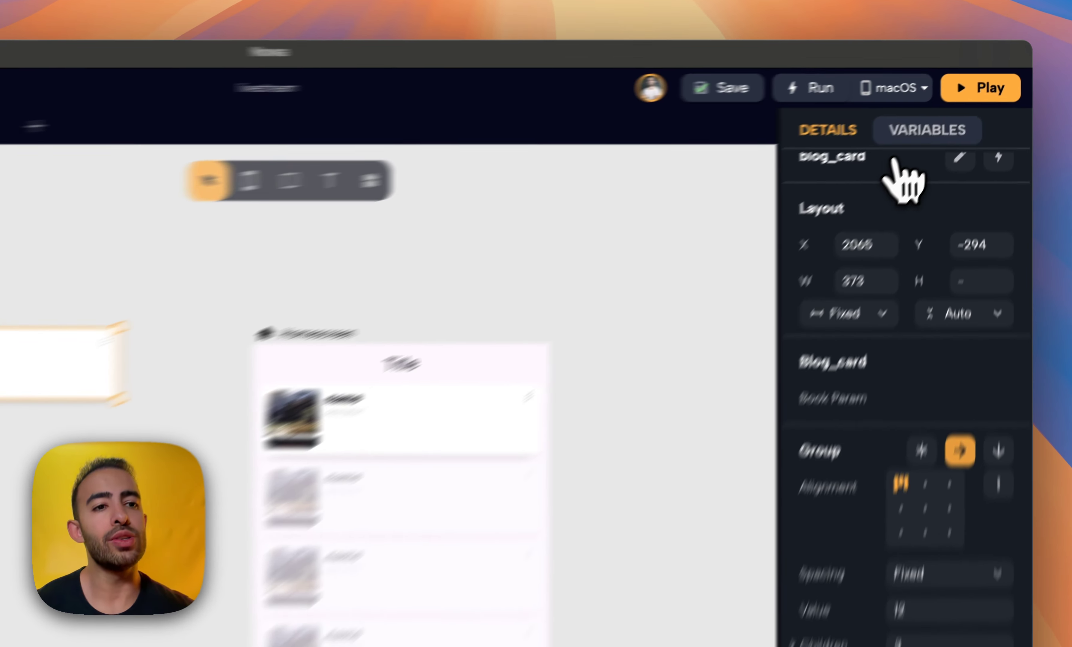
pyautogui.click(964, 98)
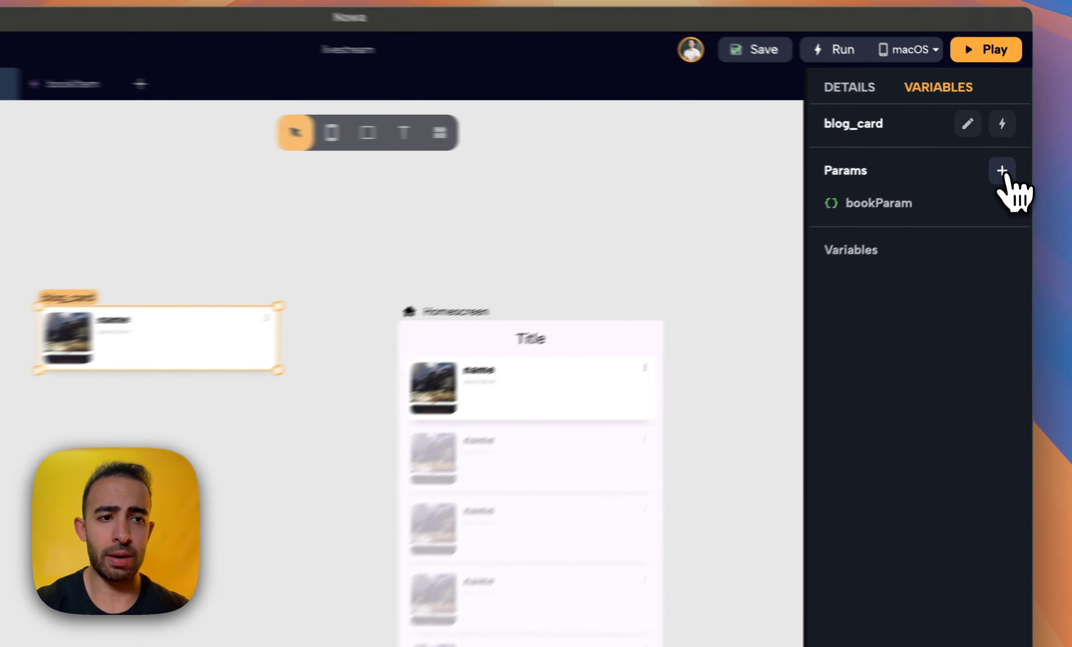
pyautogui.click(1011, 159)
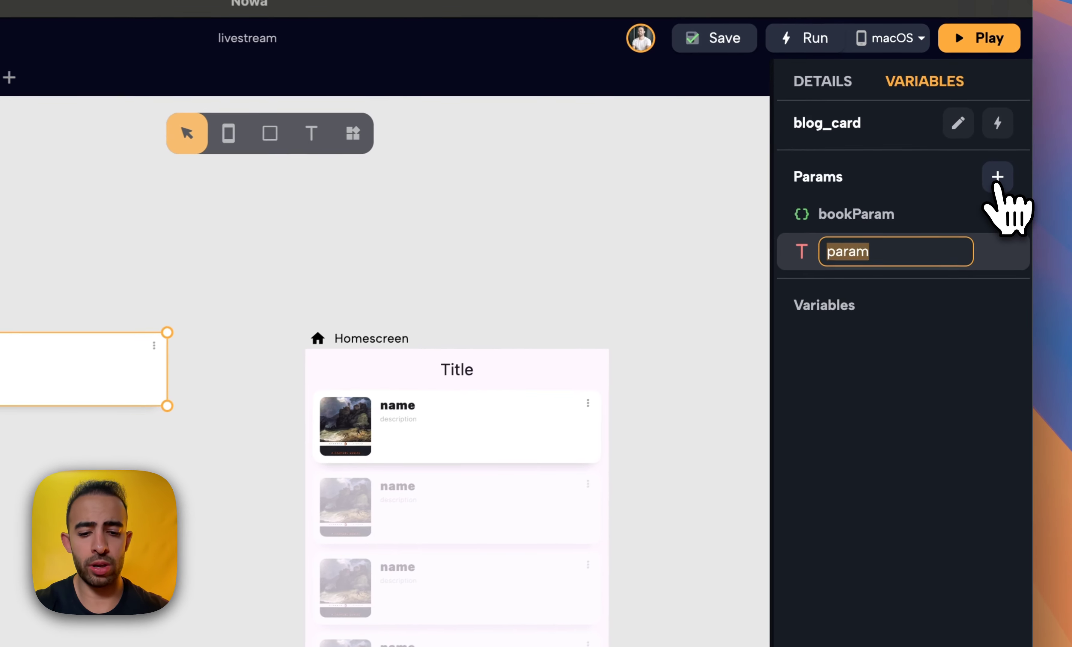
pyautogui.write('name')
pyautogui.press('Return')
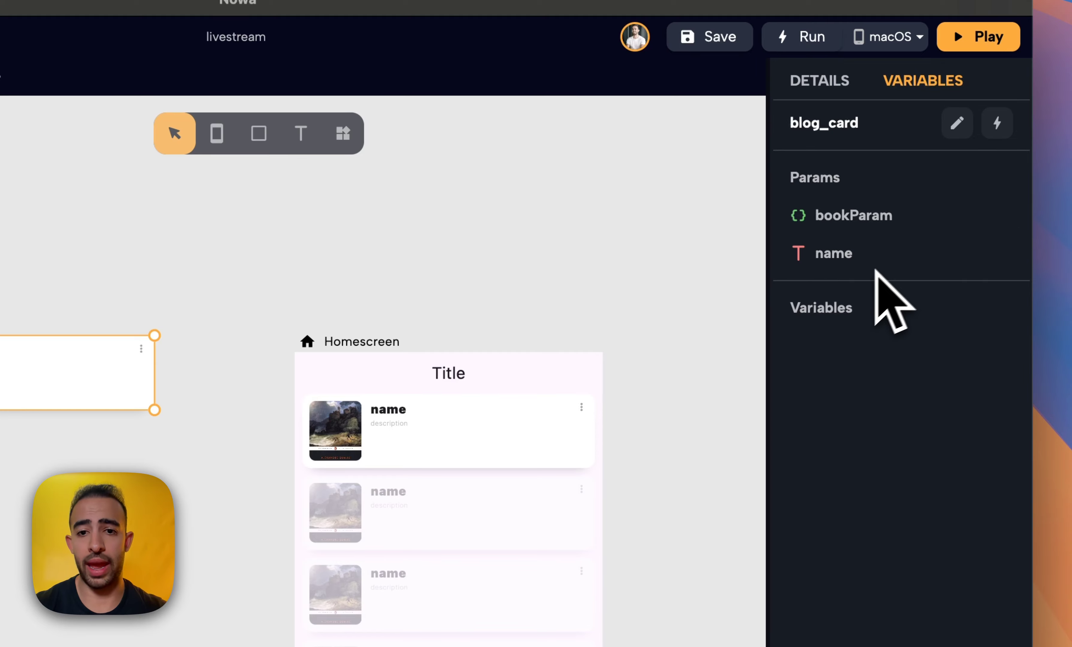
pyautogui.click(835, 87)
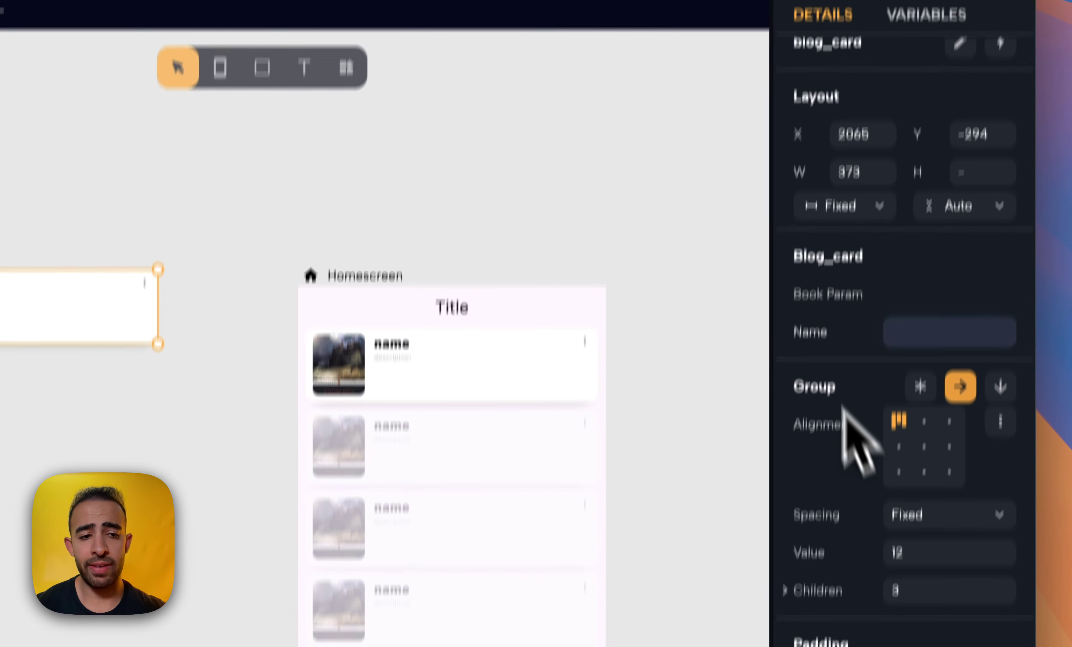
pyautogui.scroll(-4, 837, 563)
pyautogui.scroll(2, 837, 571)
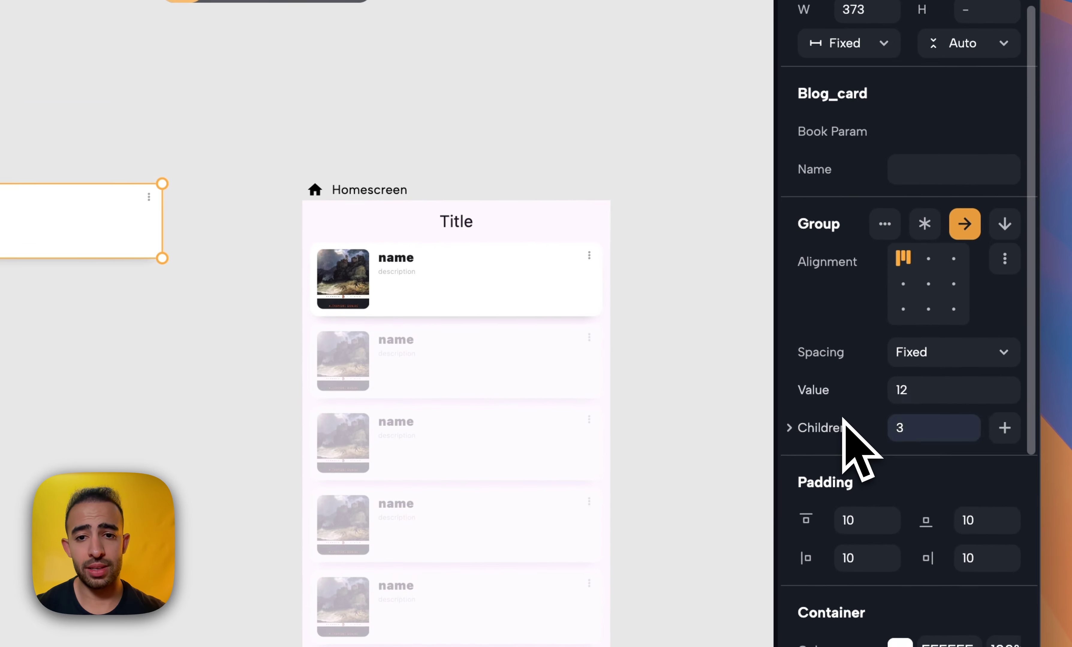
pyautogui.scroll(-1, 837, 570)
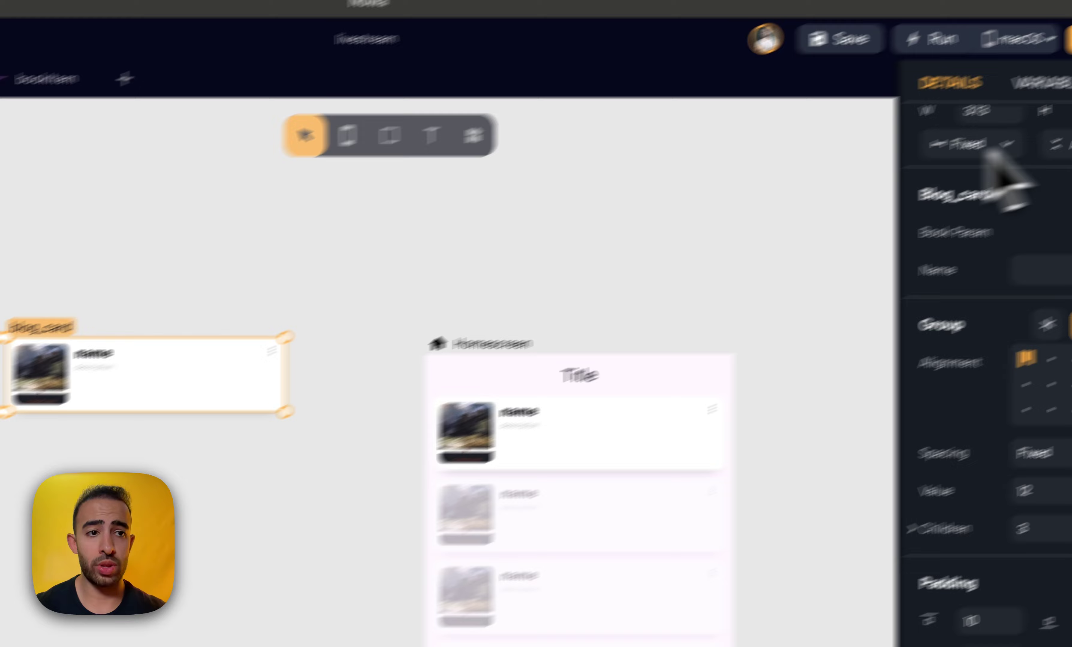
# Remove the name param from blog_card
pyautogui.click(957, 137)
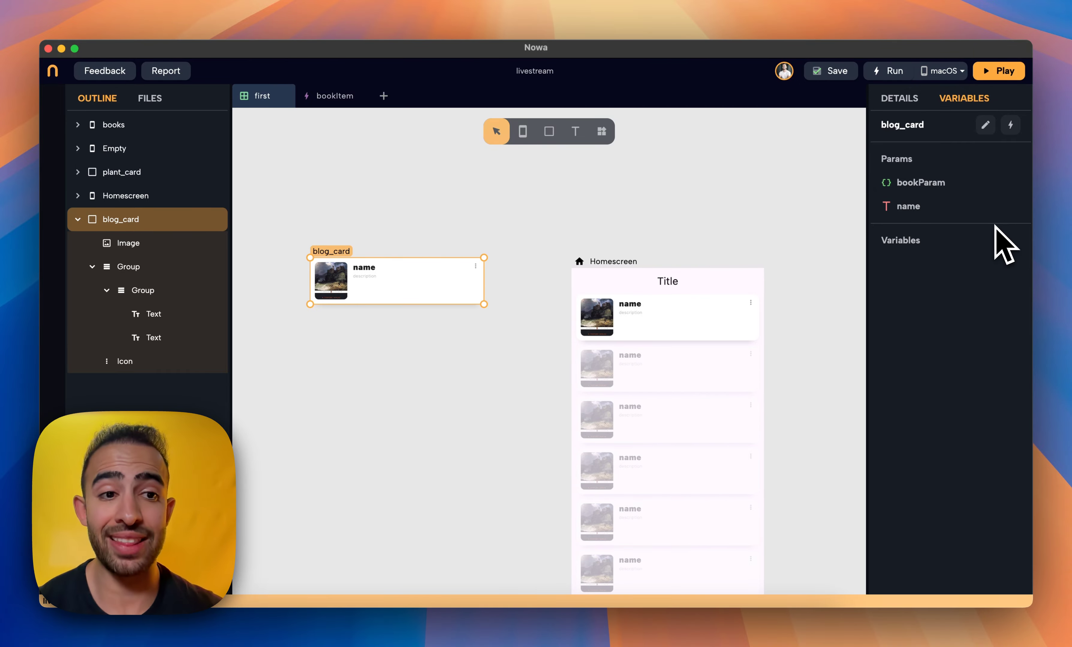
pyautogui.moveTo(931, 205)
pyautogui.click(1010, 206)
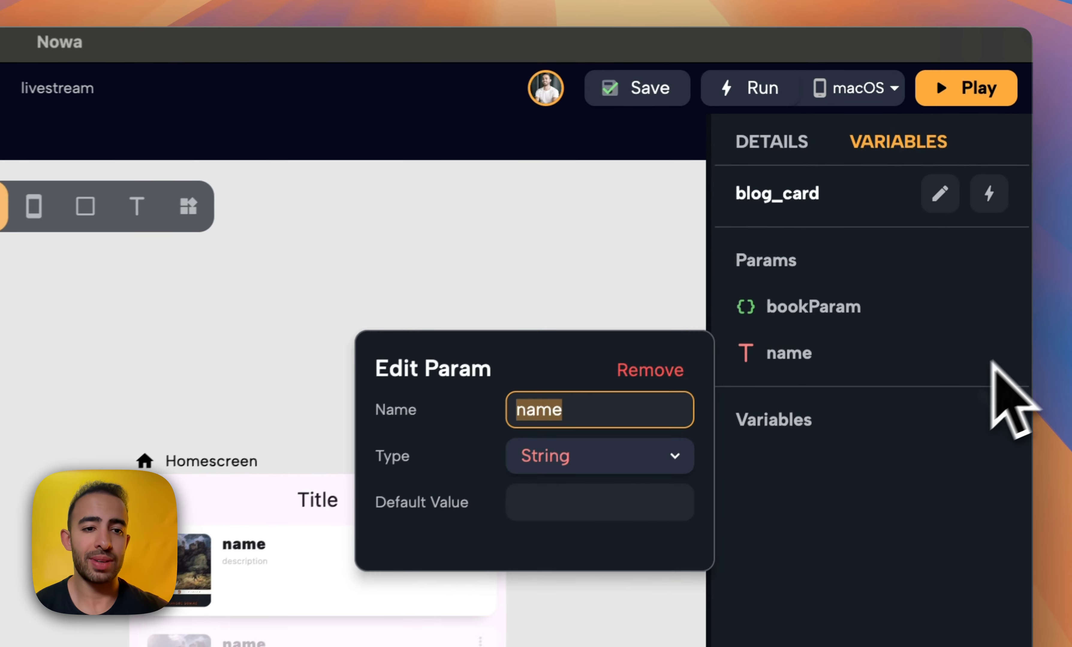
pyautogui.click(663, 379)
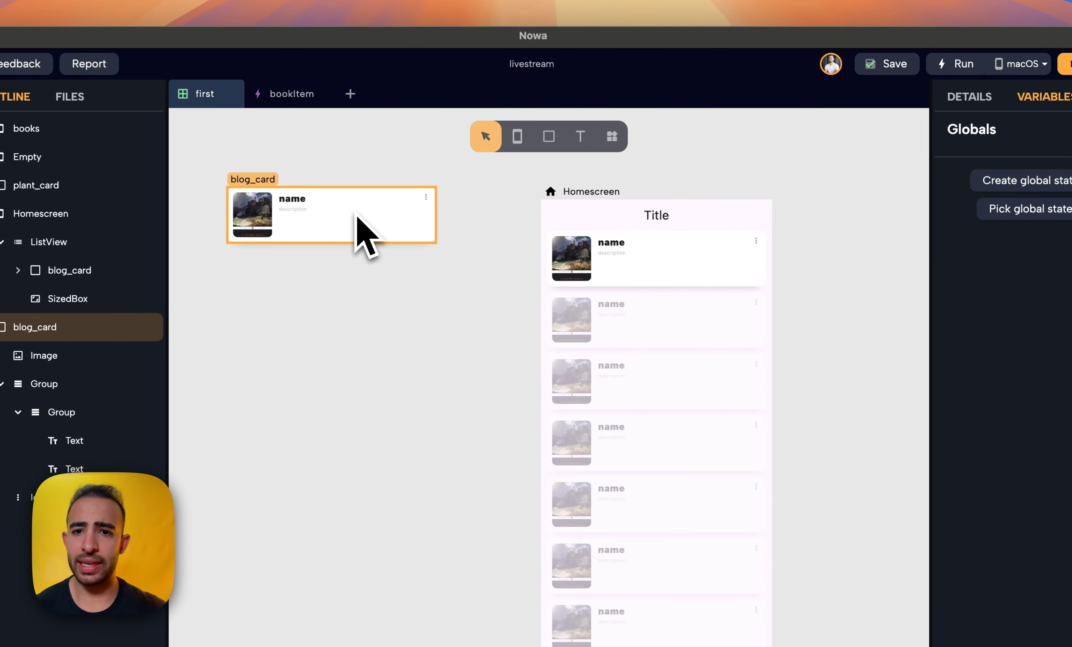
pyautogui.click(323, 200)
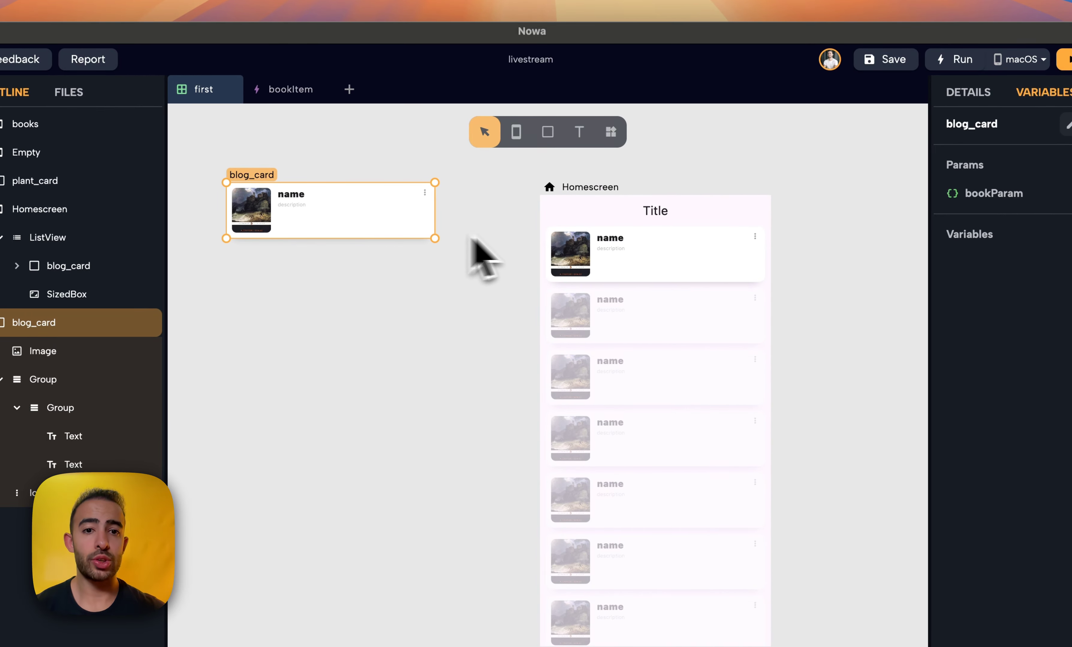
pyautogui.click(565, 199)
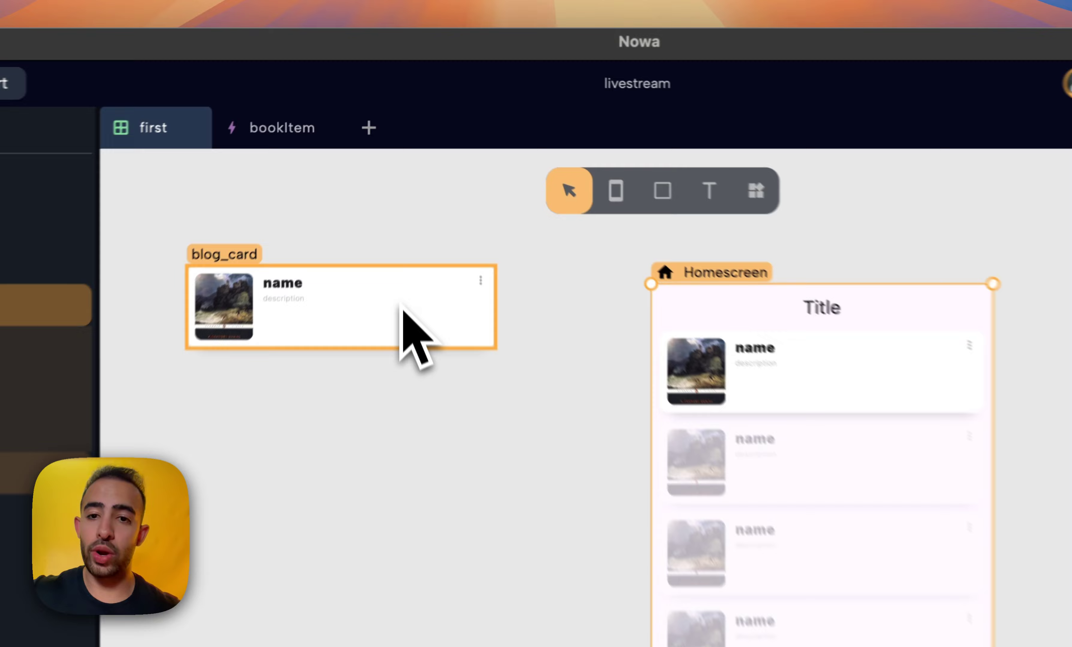
pyautogui.click(404, 200)
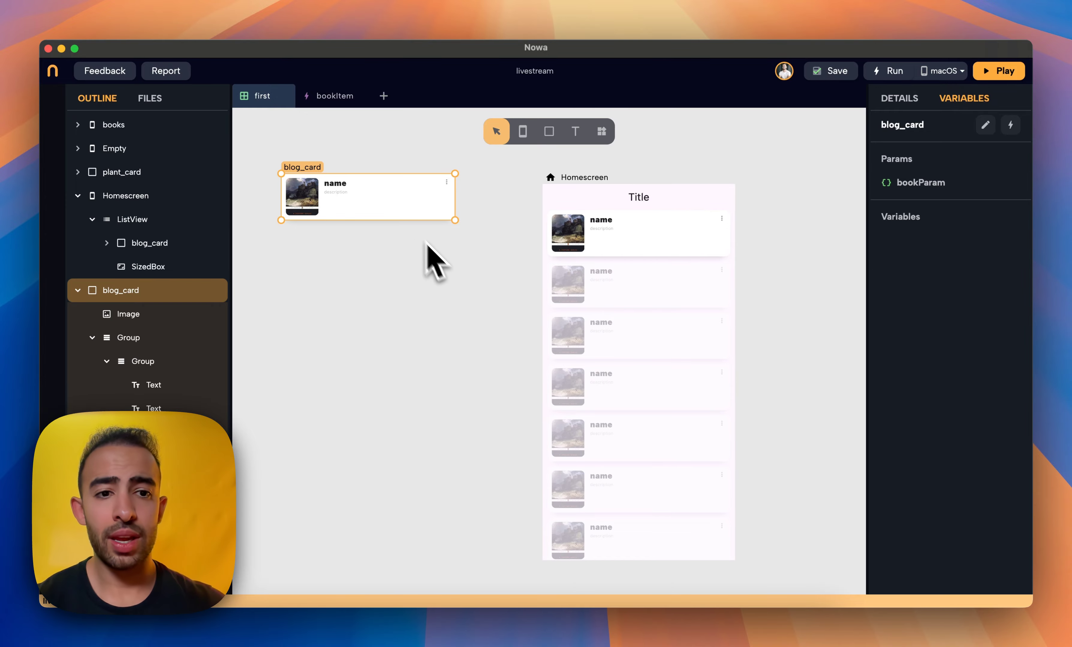
# Add a variable named listOfBooks to the Homescreen
pyautogui.click(707, 270)
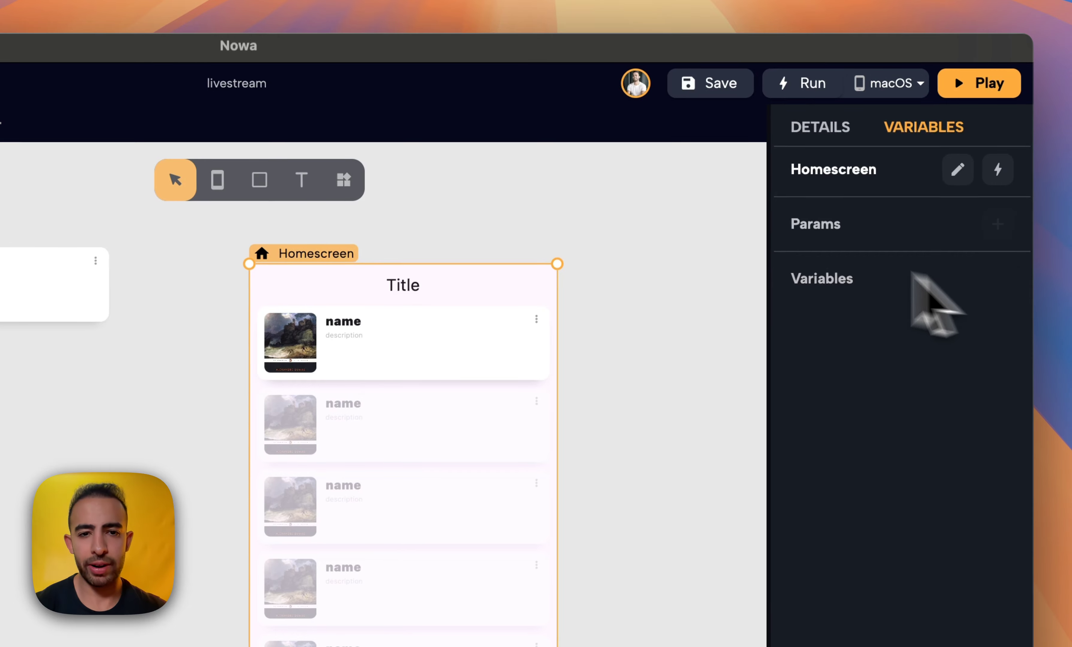
pyautogui.click(1004, 249)
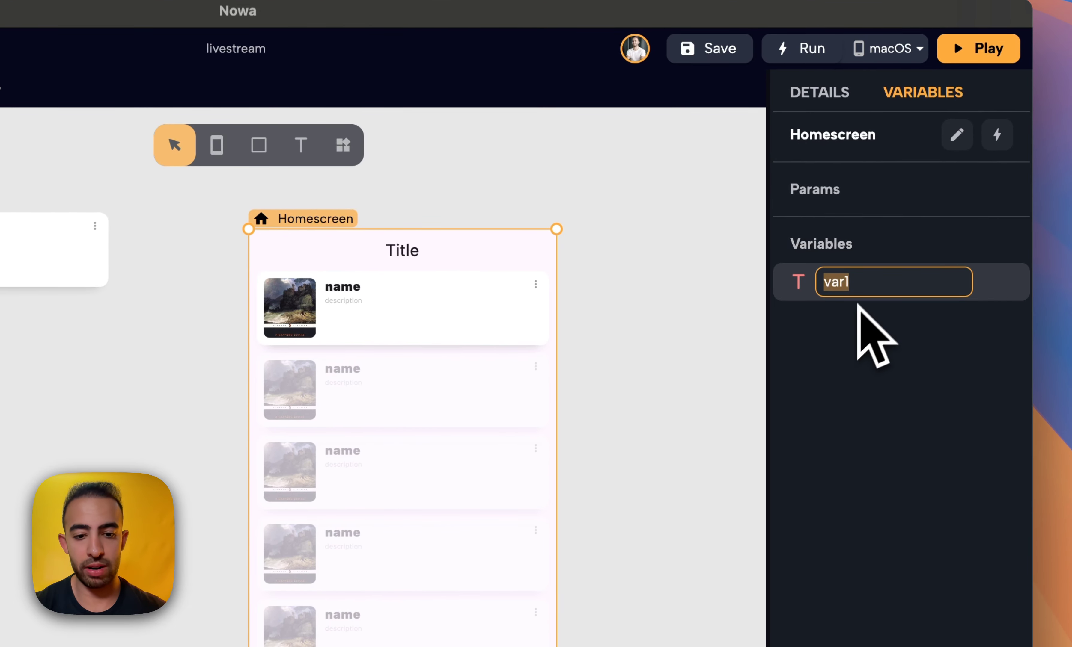
pyautogui.write('lisy')
pyautogui.press('BackSpace')
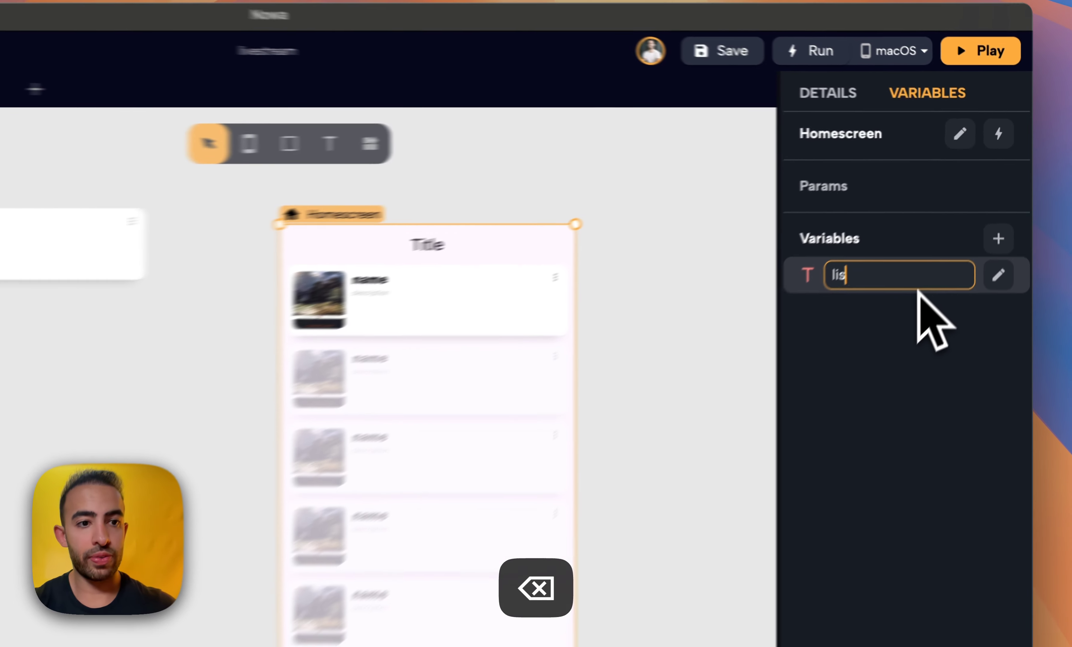
pyautogui.write('tOf')
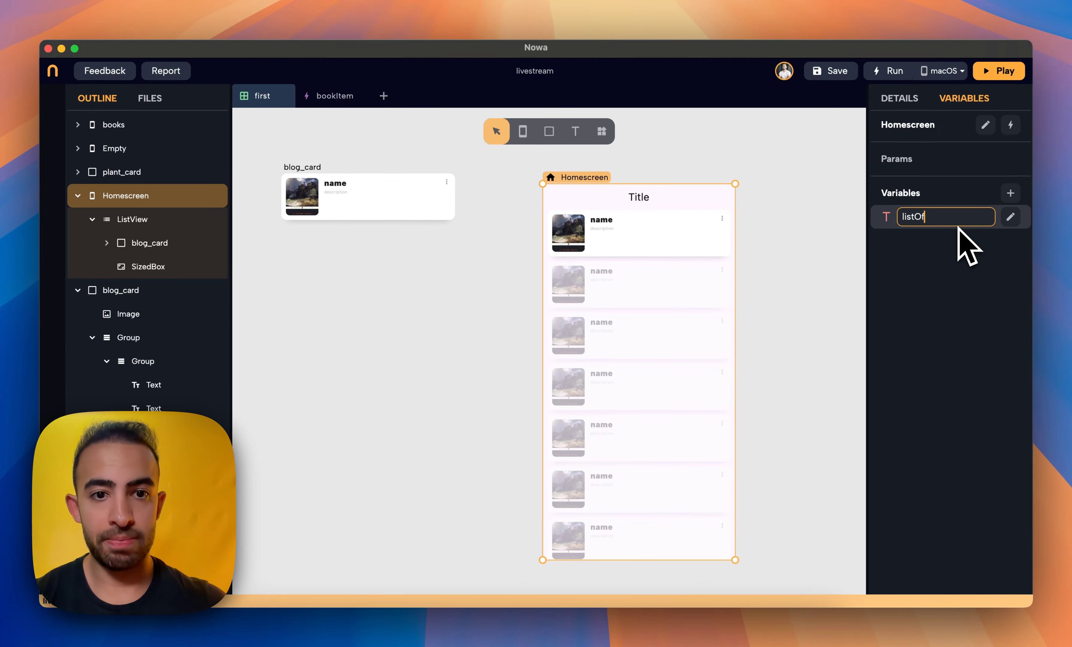
pyautogui.write('Books')
pyautogui.press('Return')
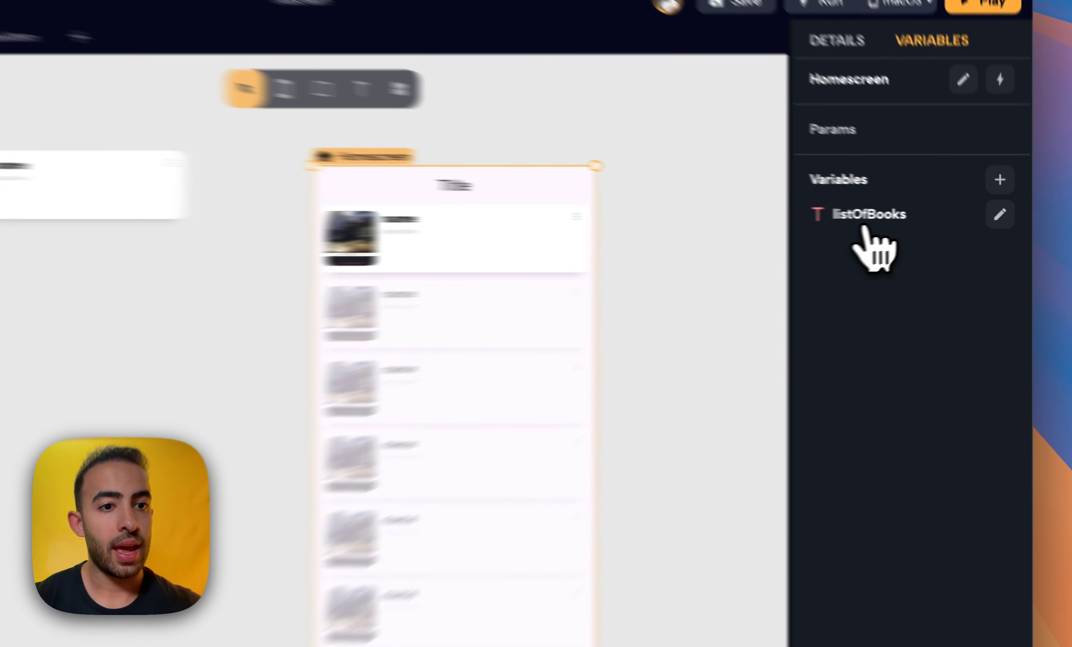
# Set the type of the listOfBooks variable to bookItem as a list
pyautogui.click(886, 216)
pyautogui.write('book')
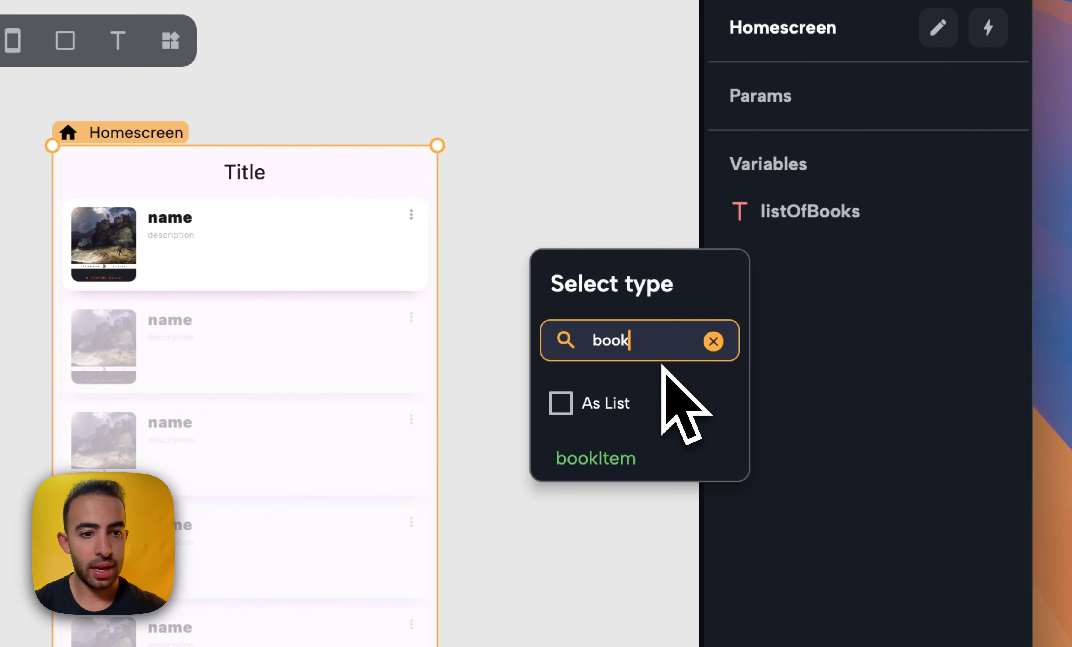
pyautogui.click(574, 411)
pyautogui.click(593, 458)
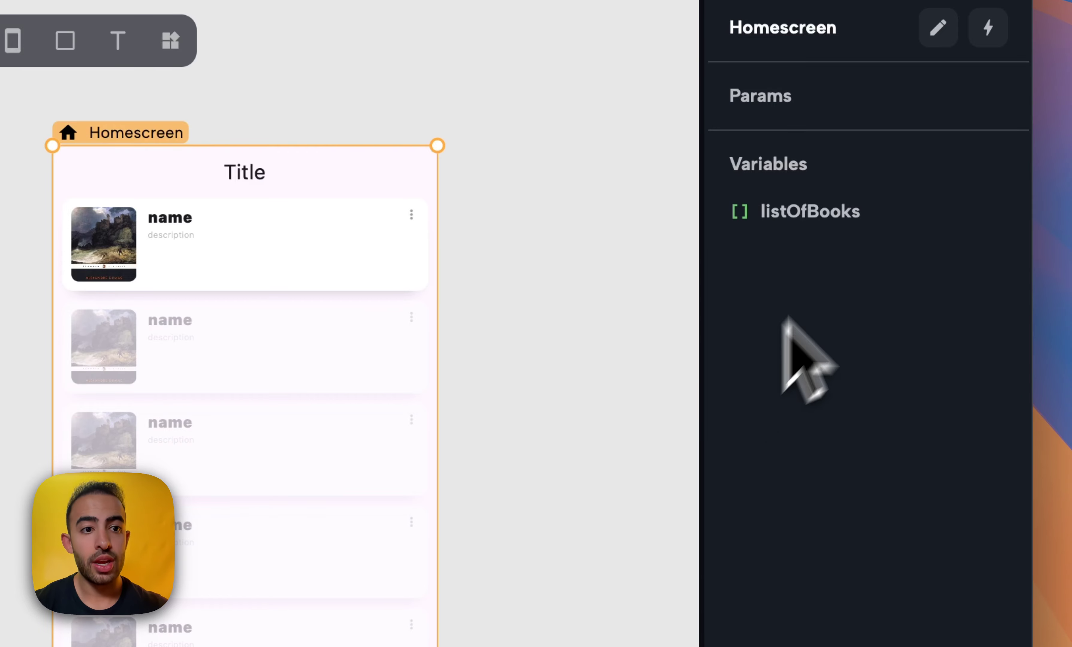
# Give the listOfBooks variable a default value of 4 items
pyautogui.click(988, 211)
pyautogui.click(565, 378)
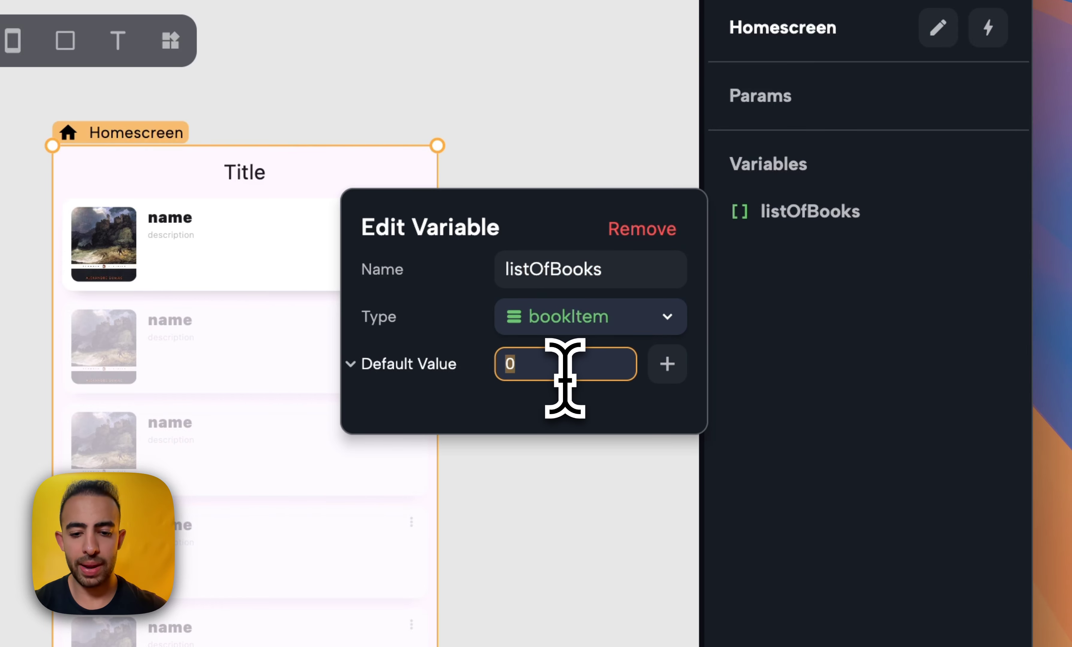
pyautogui.write('4')
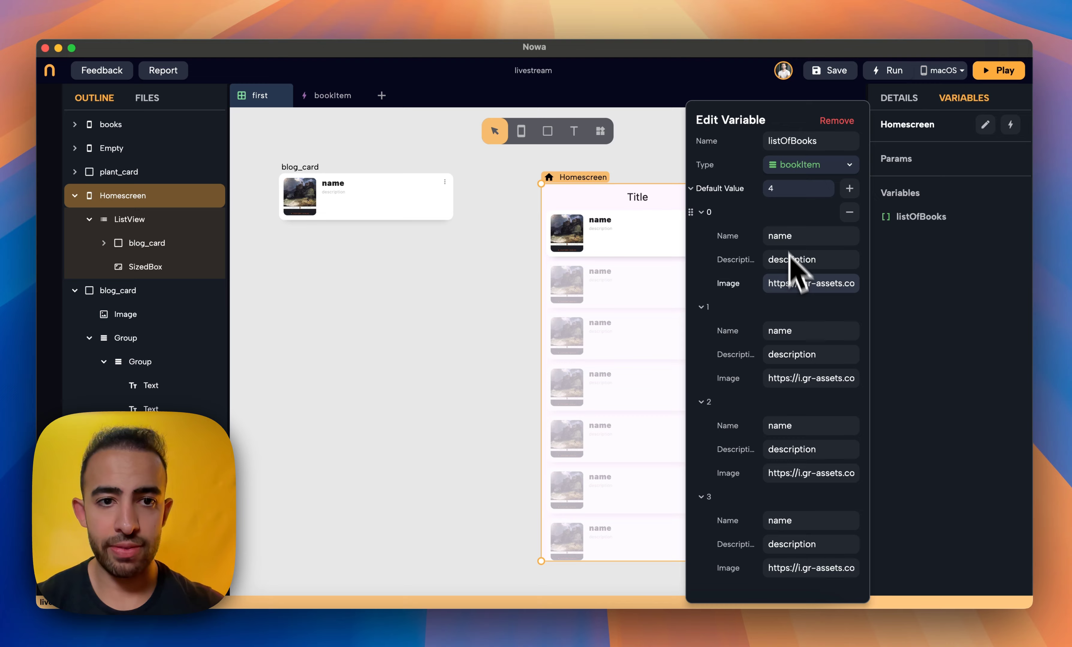
# Name the first three default items of listOfBooks Book 1, Book 2 and Book 3
pyautogui.click(798, 283)
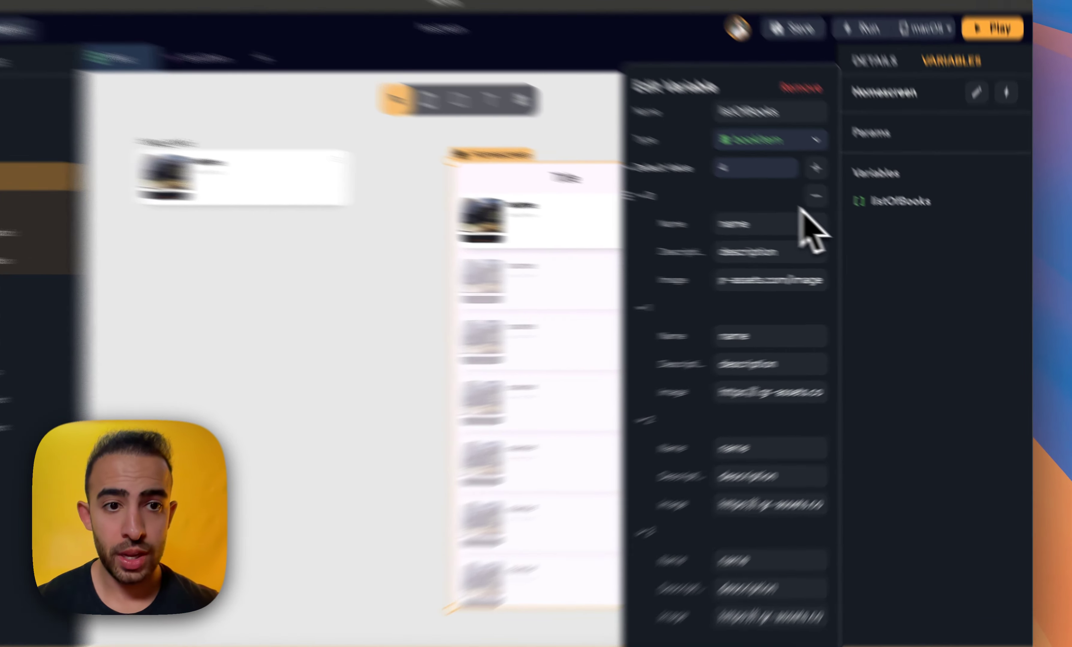
pyautogui.doubleClick(806, 235)
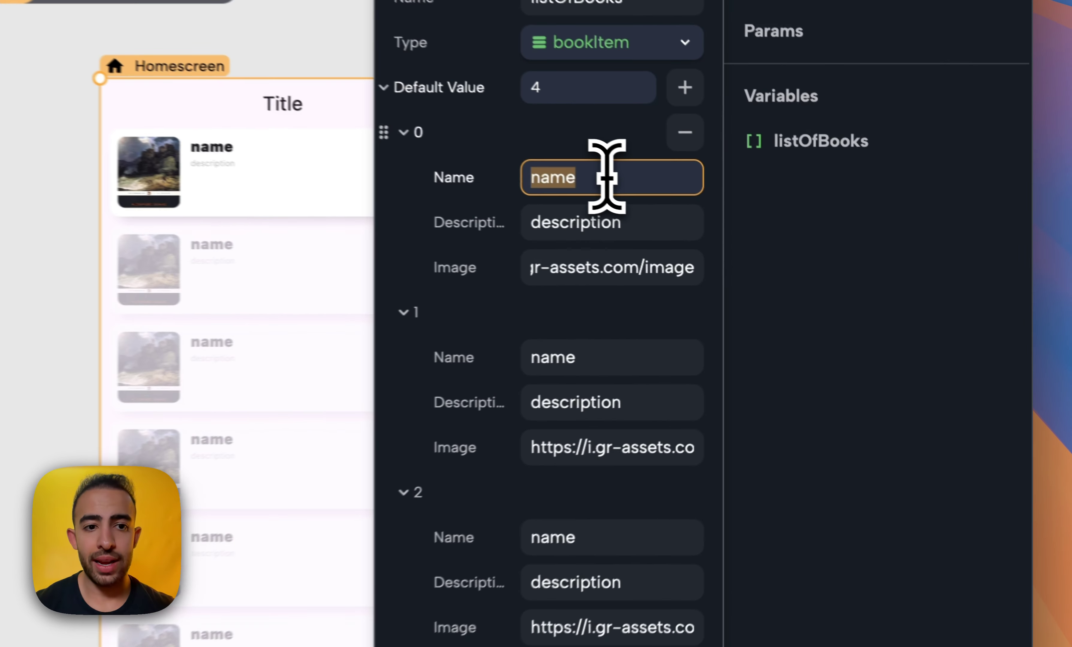
pyautogui.write('Book 1')
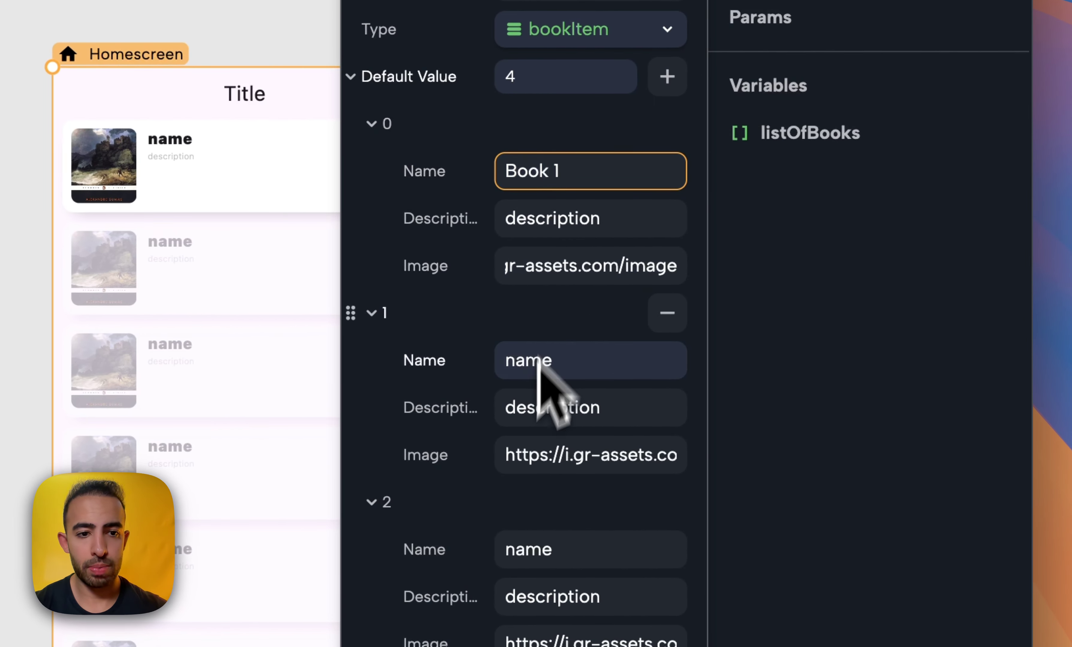
pyautogui.doubleClick(530, 368)
pyautogui.write('Book 2')
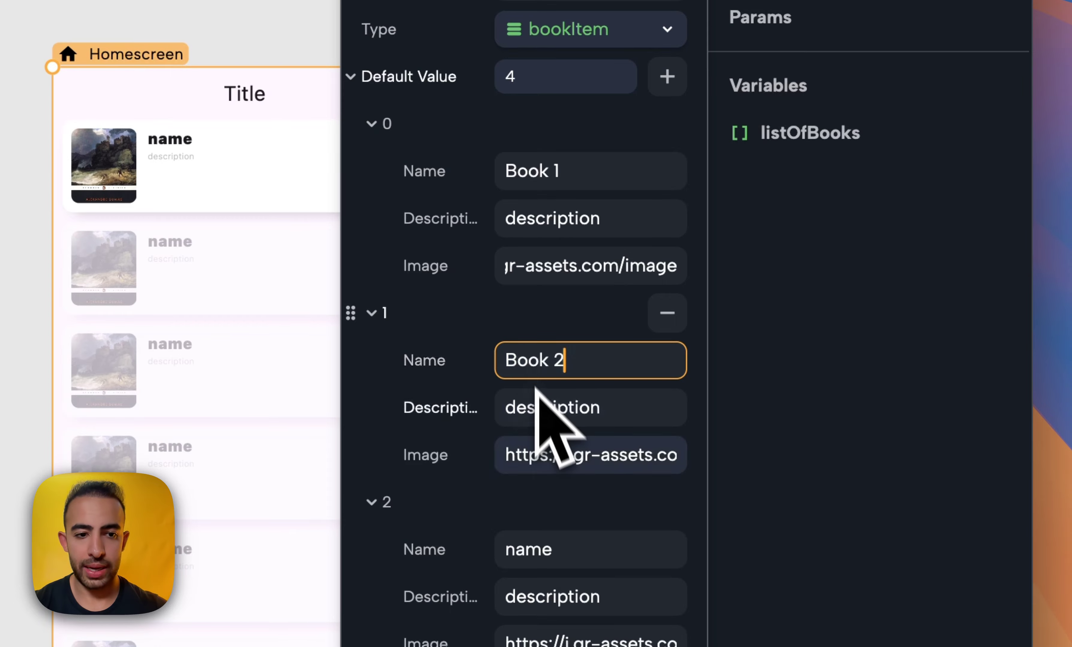
pyautogui.scroll(-3, 551, 419)
pyautogui.doubleClick(531, 500)
pyautogui.write('Book 3')
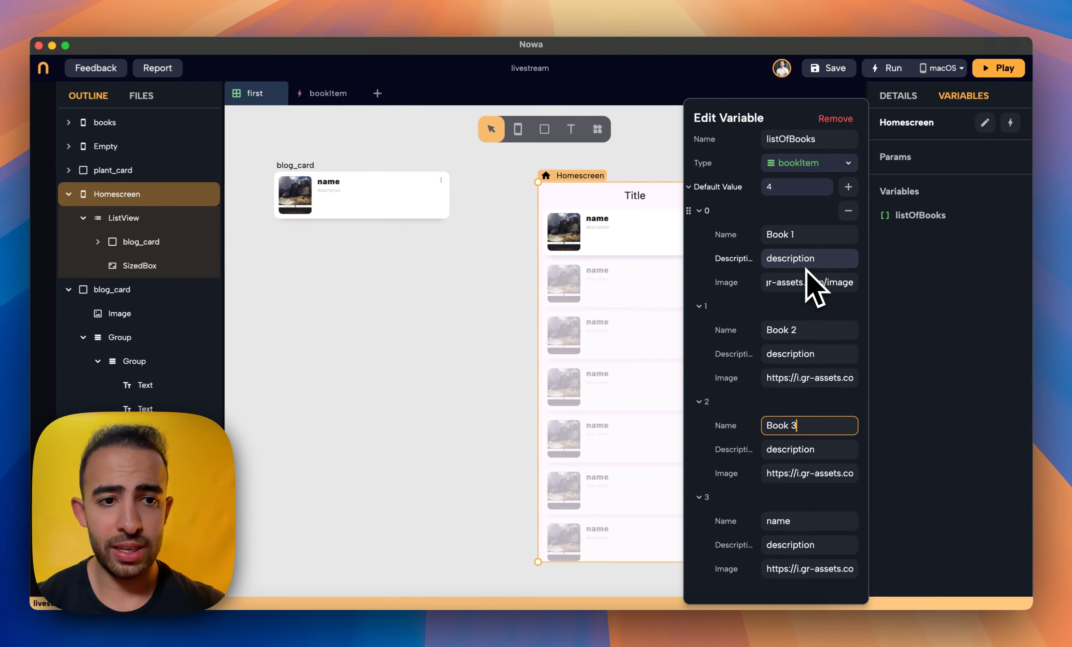
# Name the fourth default item of listOfBooks Book 4 and close the variable editor
pyautogui.press('super+a')
pyautogui.press('super+c')
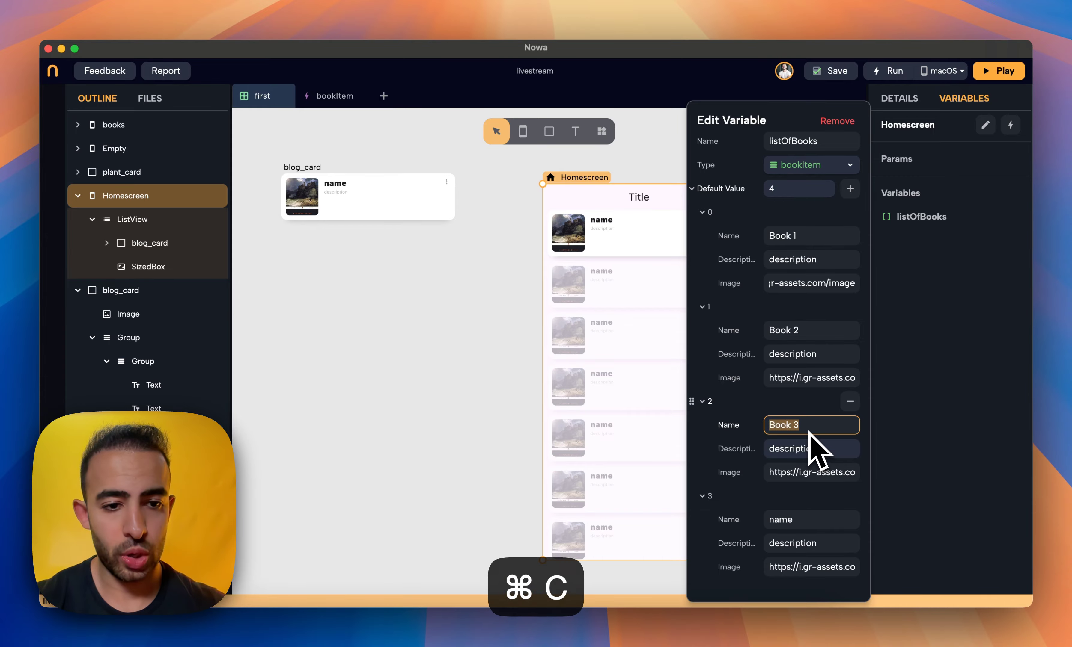
pyautogui.doubleClick(789, 511)
pyautogui.press('super+b')
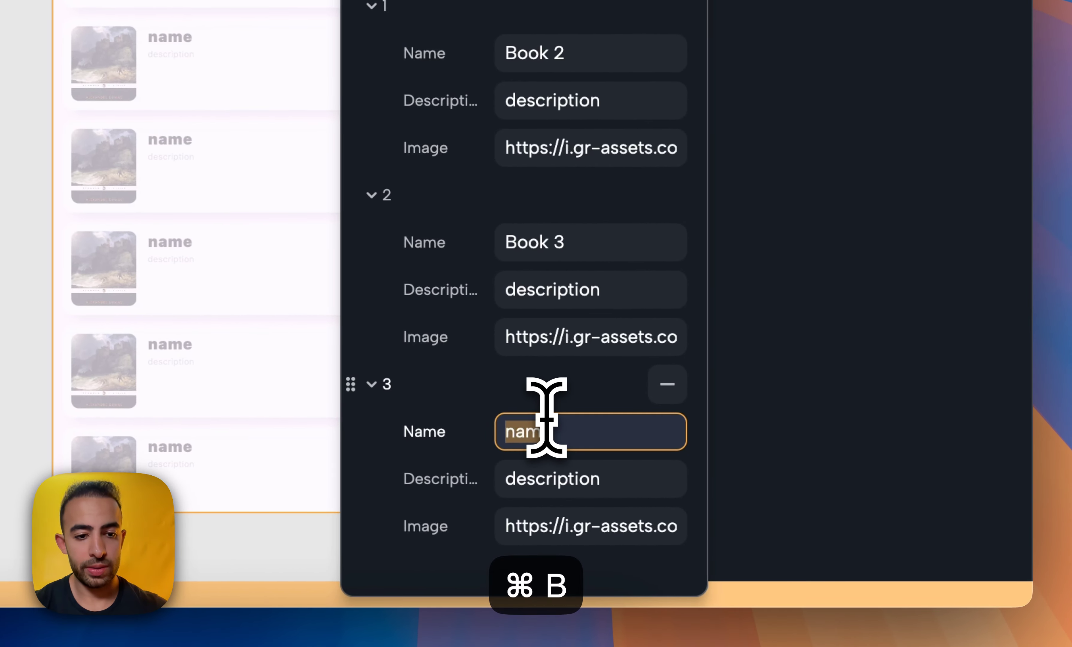
pyautogui.write('Book 4')
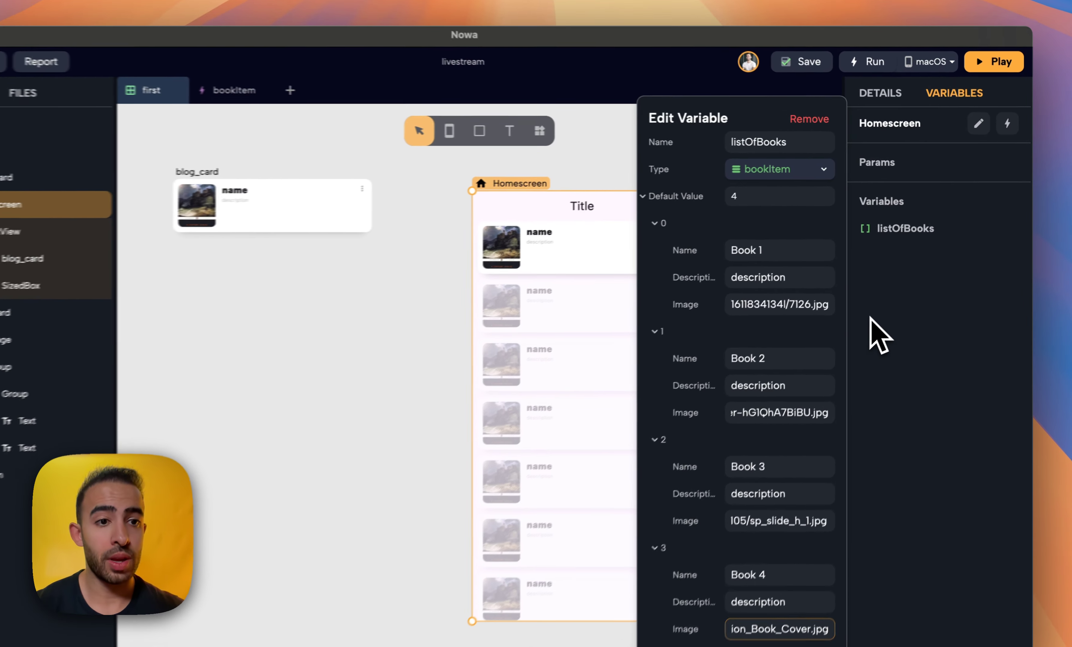
pyautogui.click(894, 295)
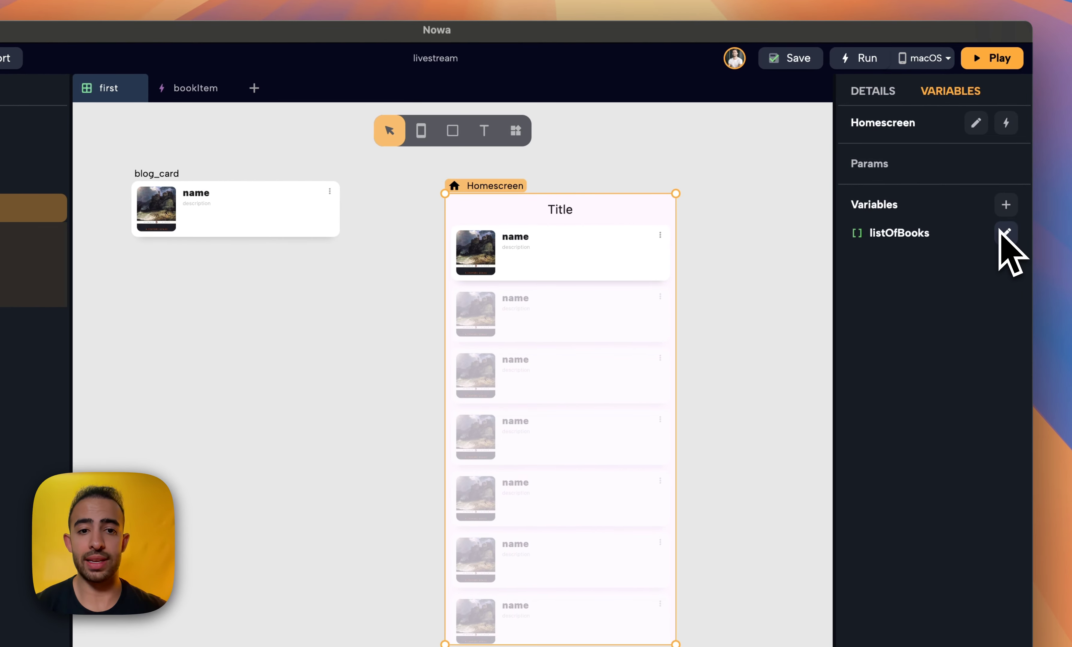
# Connect the Homescreen ListView's list to the local listOfBooks variable
pyautogui.click(615, 354)
pyautogui.click(869, 92)
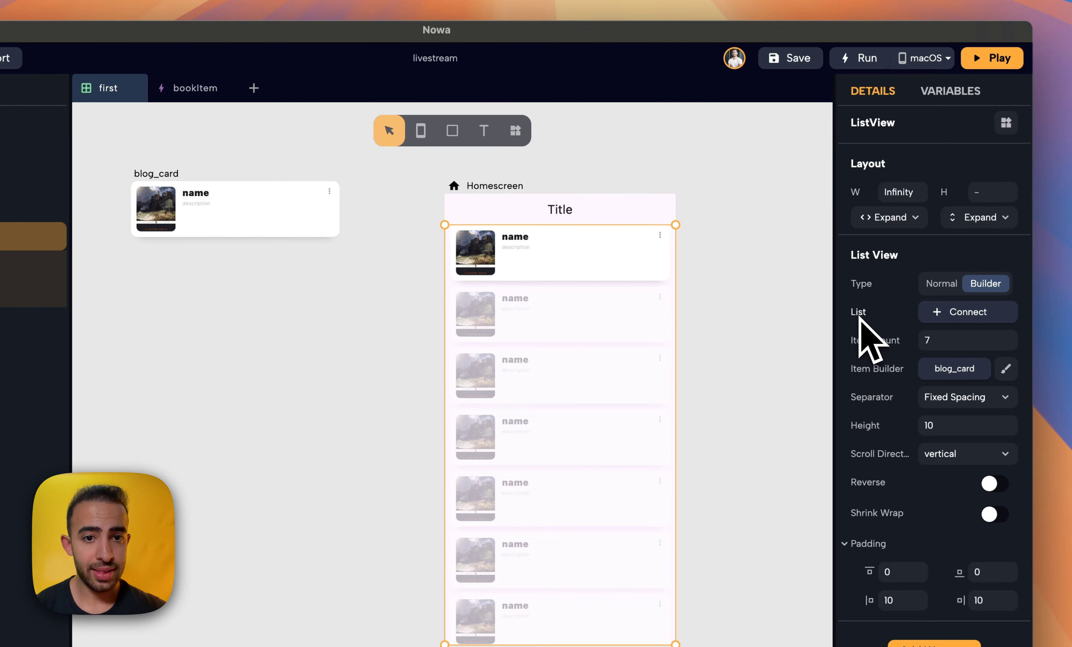
pyautogui.click(957, 312)
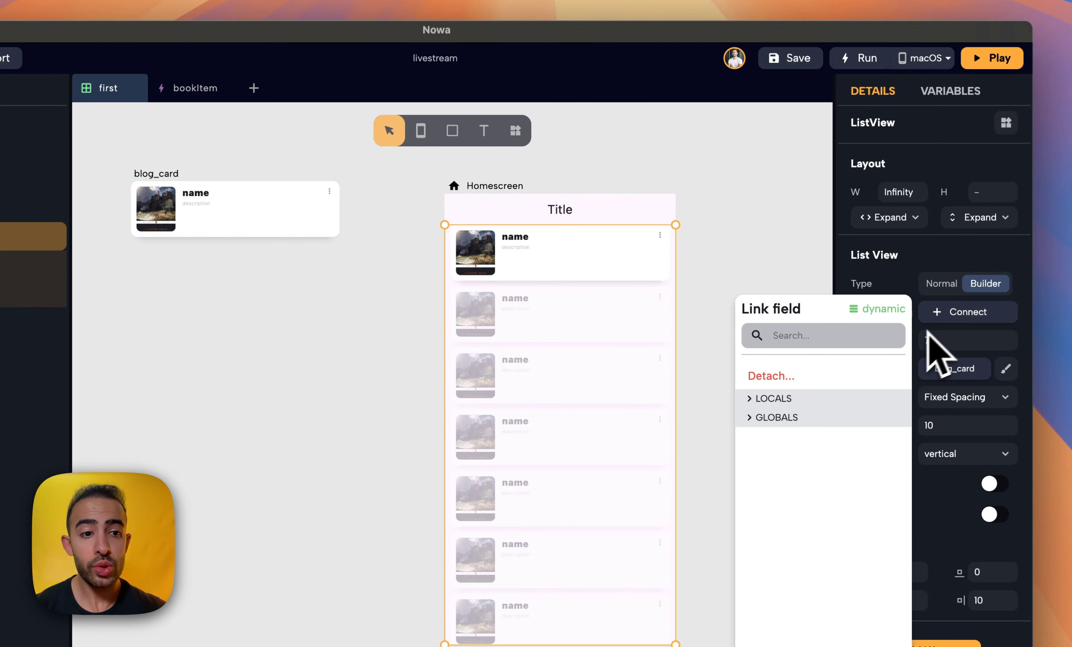
pyautogui.click(776, 401)
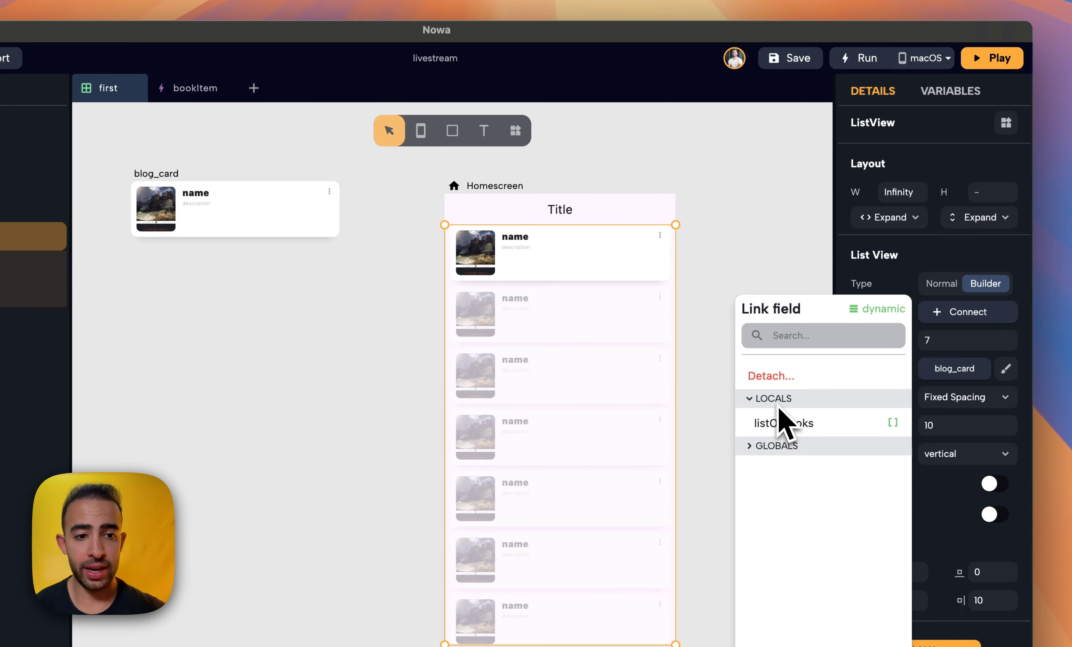
pyautogui.click(778, 423)
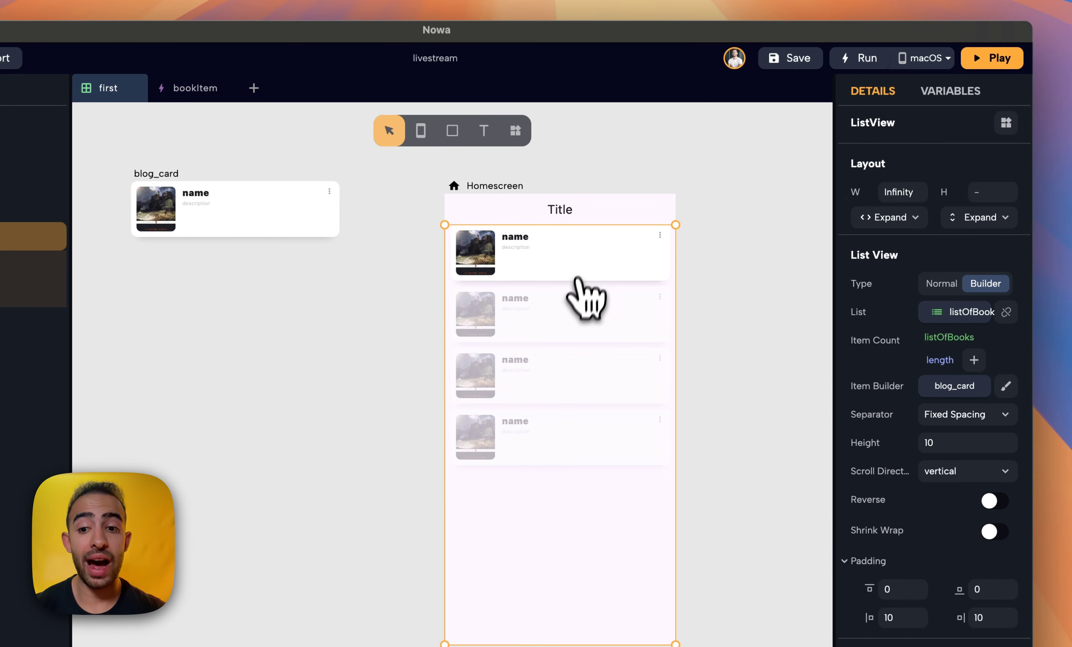
# Review the definition of the listOfBooks variable on the Homescreen, leaving it unedited
pyautogui.click(957, 92)
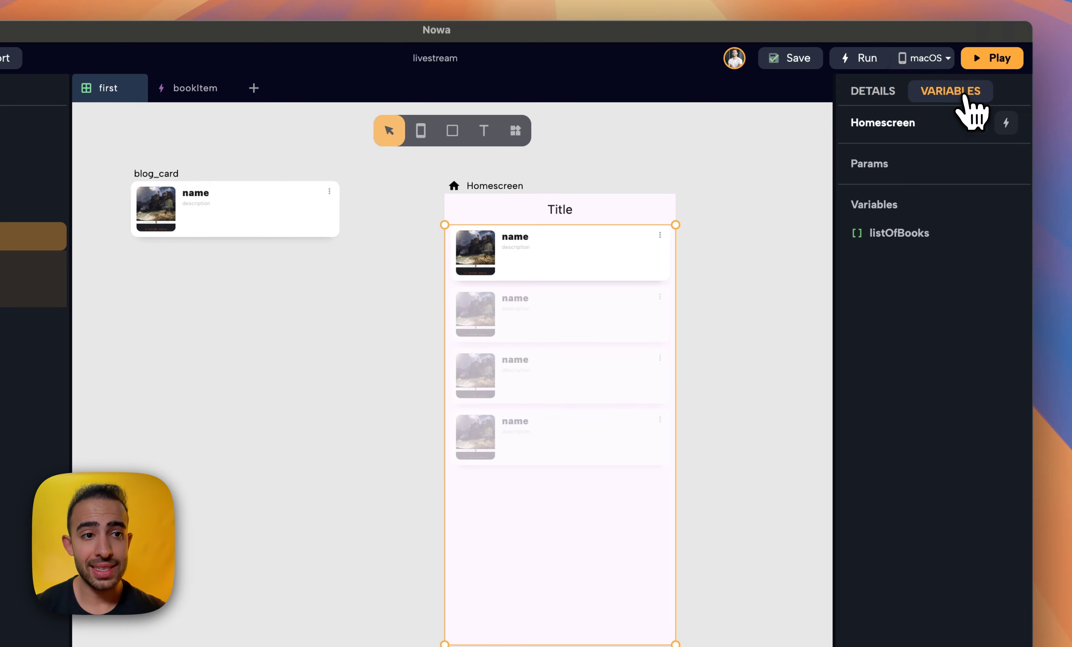
pyautogui.click(999, 235)
pyautogui.click(667, 326)
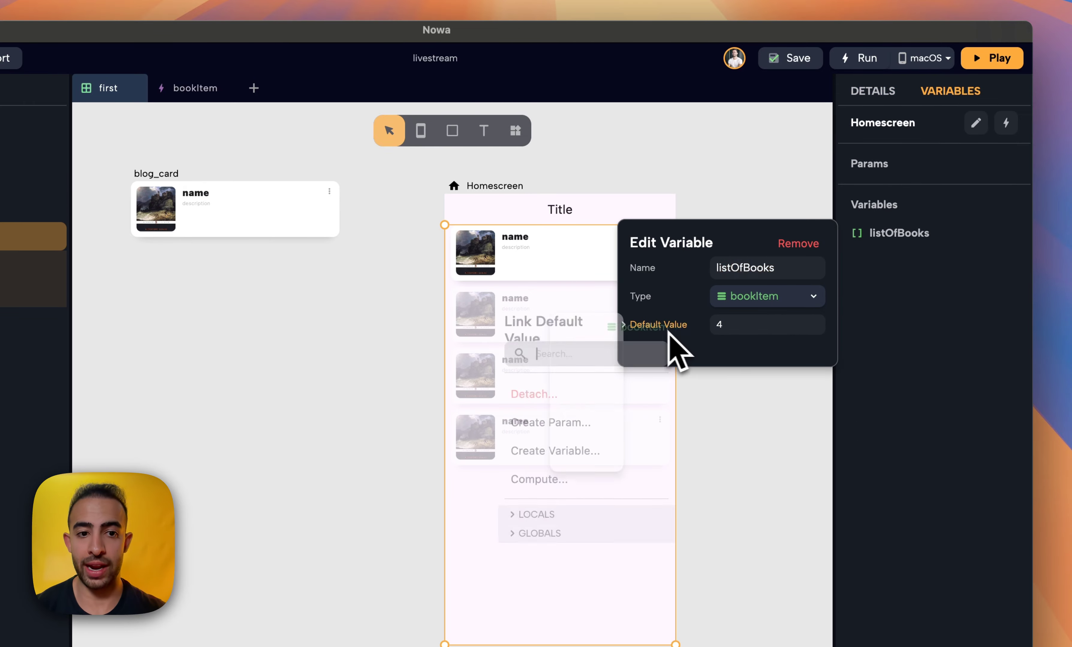
pyautogui.click(723, 374)
pyautogui.click(723, 372)
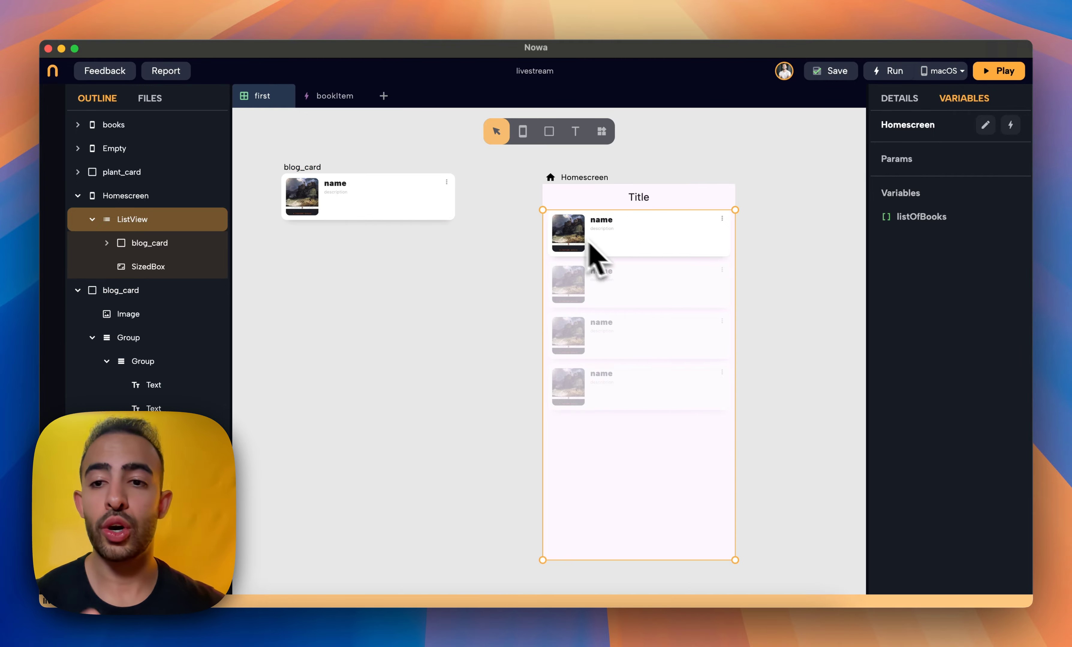
# Examine the details and variables of the blog_card inside the Homescreen's ListView
pyautogui.click(181, 244)
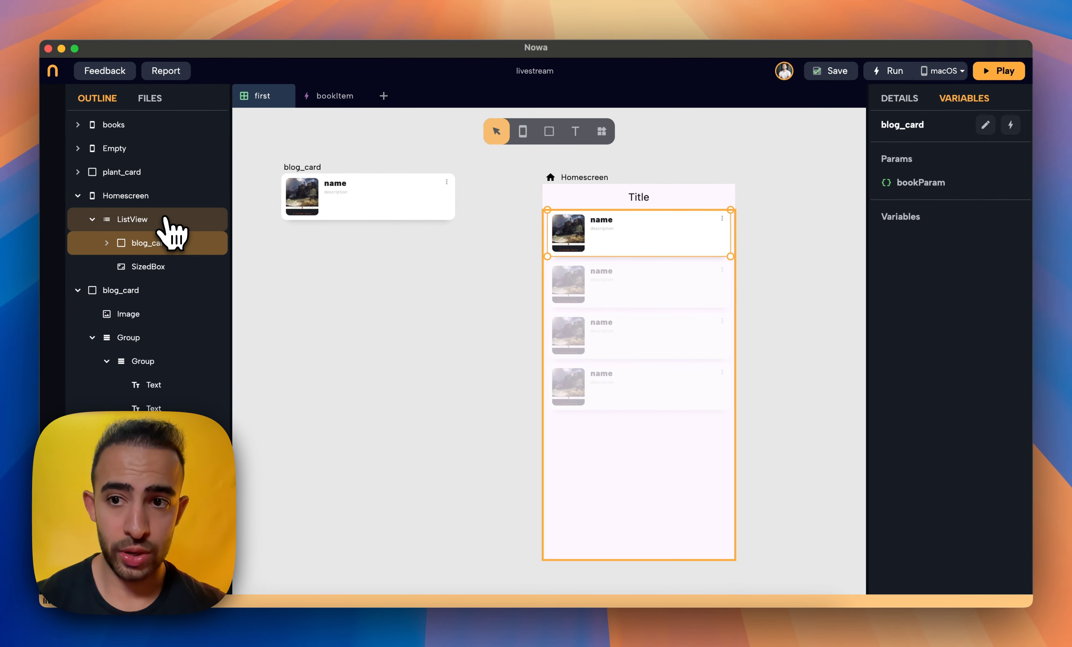
pyautogui.click(899, 98)
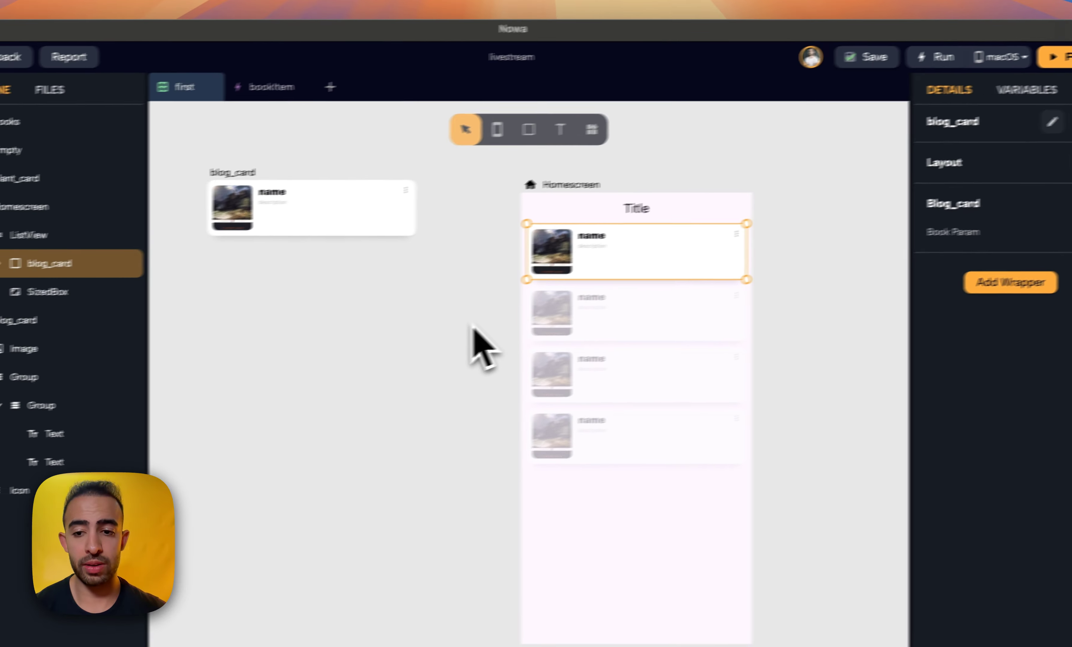
pyautogui.click(463, 328)
pyautogui.doubleClick(632, 267)
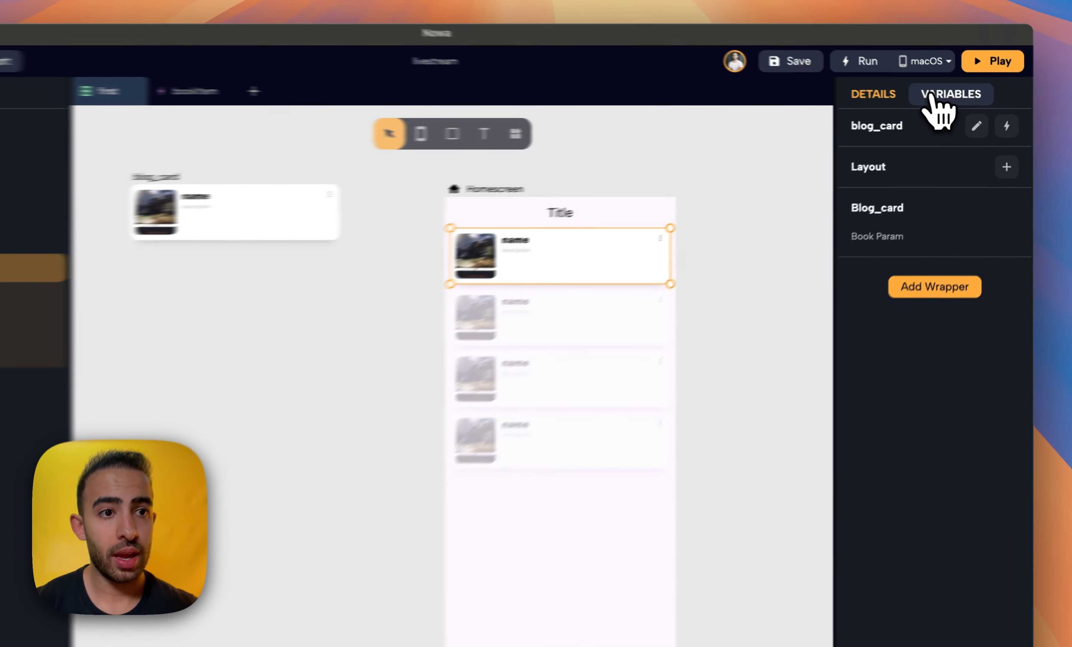
pyautogui.click(965, 100)
pyautogui.click(633, 275)
pyautogui.click(463, 343)
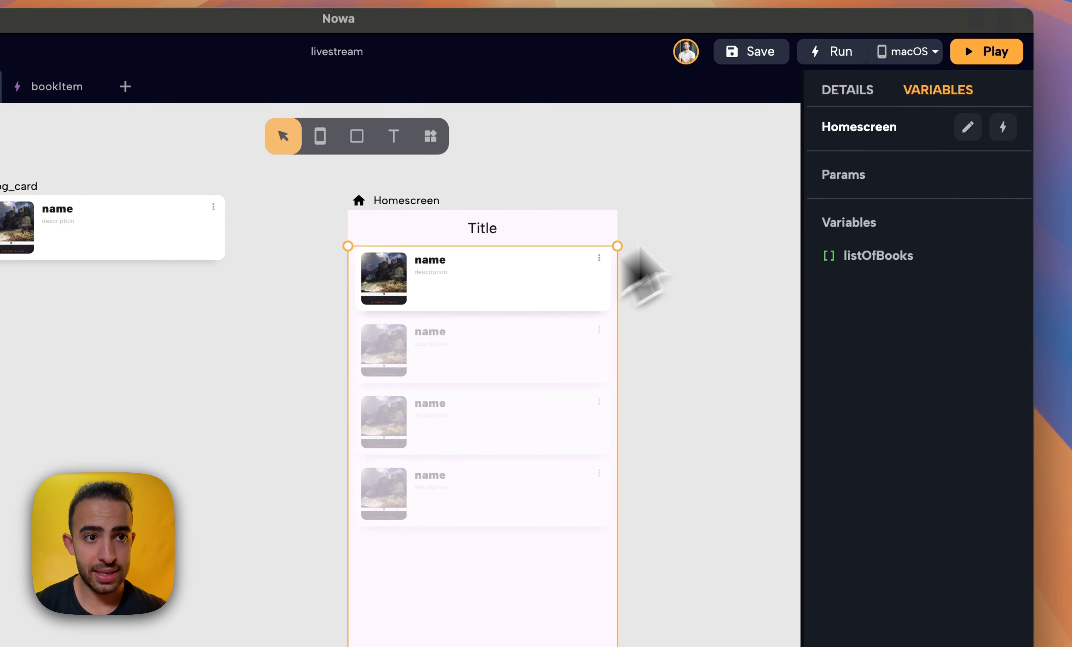
# Edit the ListView's item builder card and link its Book Param to the local element
pyautogui.click(849, 92)
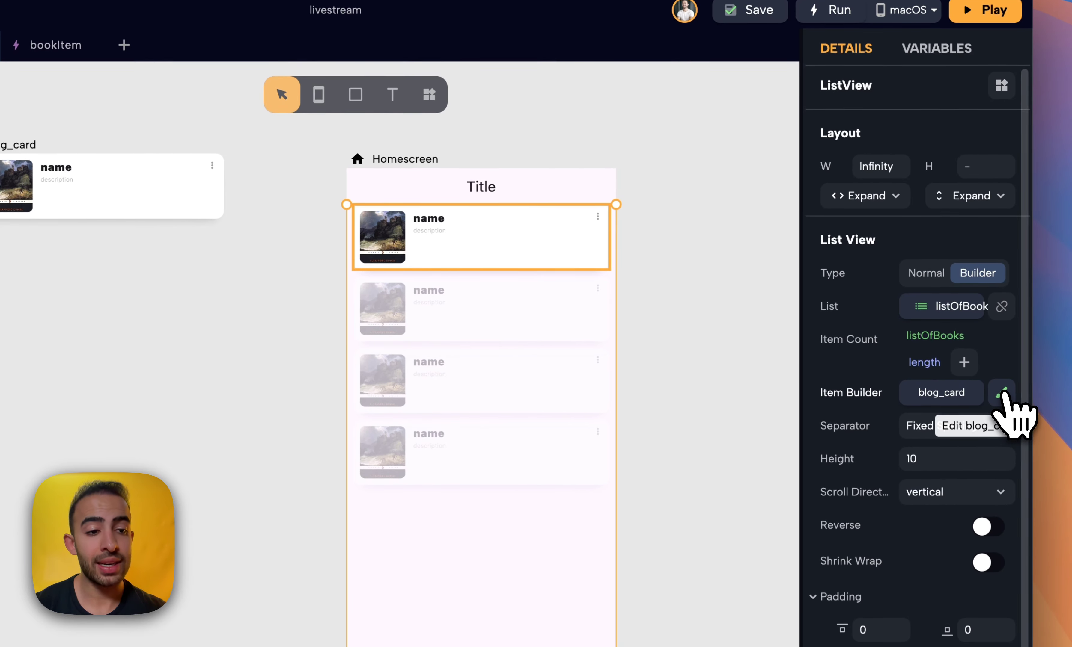
pyautogui.click(1002, 427)
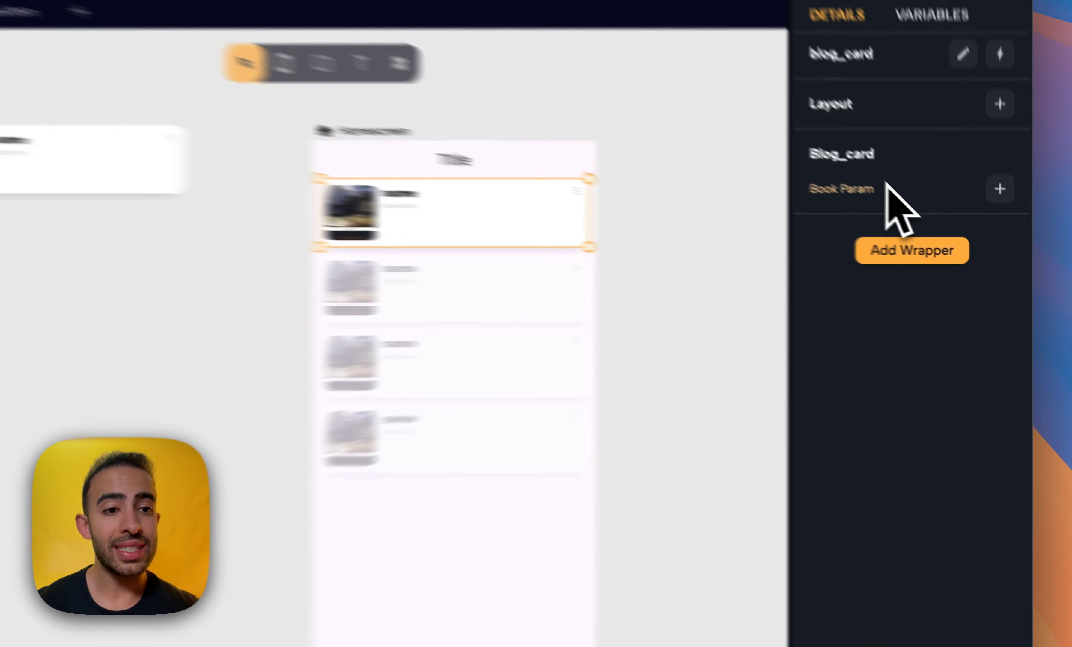
pyautogui.click(899, 216)
pyautogui.click(493, 424)
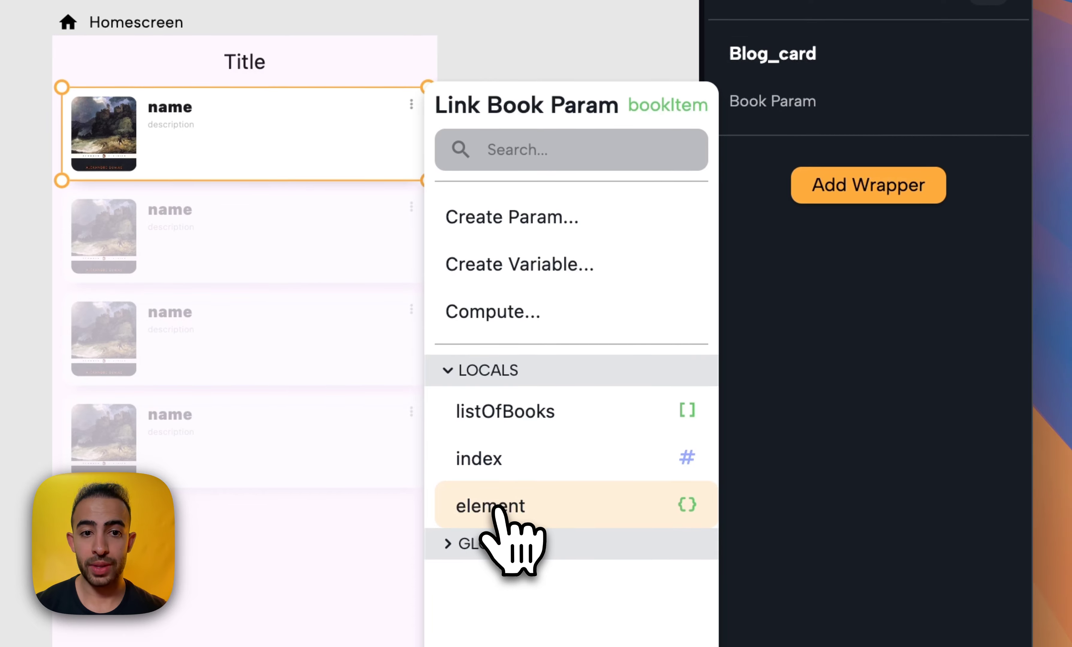
pyautogui.click(497, 508)
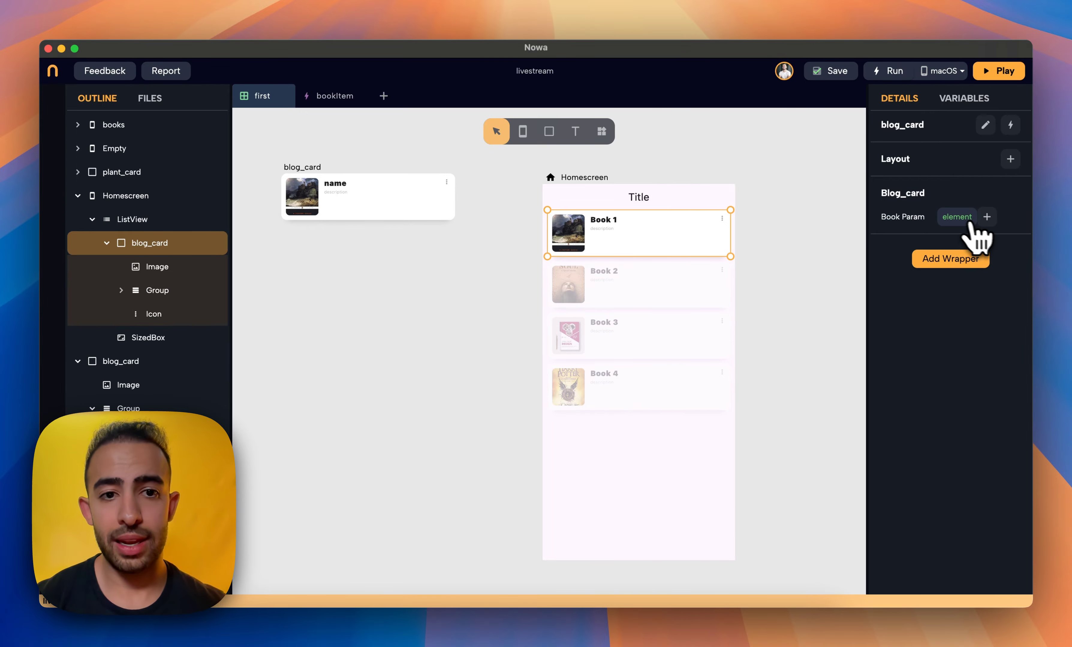
# Check the parameters of the standalone blog_card component, then return to the Homescreen's ListView
pyautogui.click(393, 209)
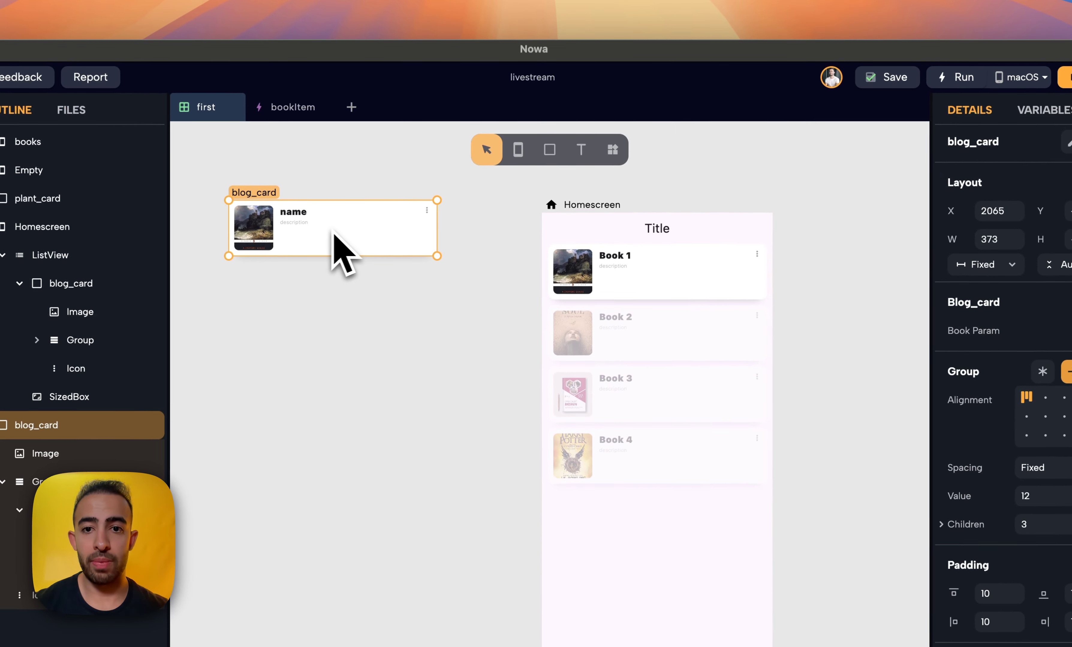
pyautogui.click(1040, 110)
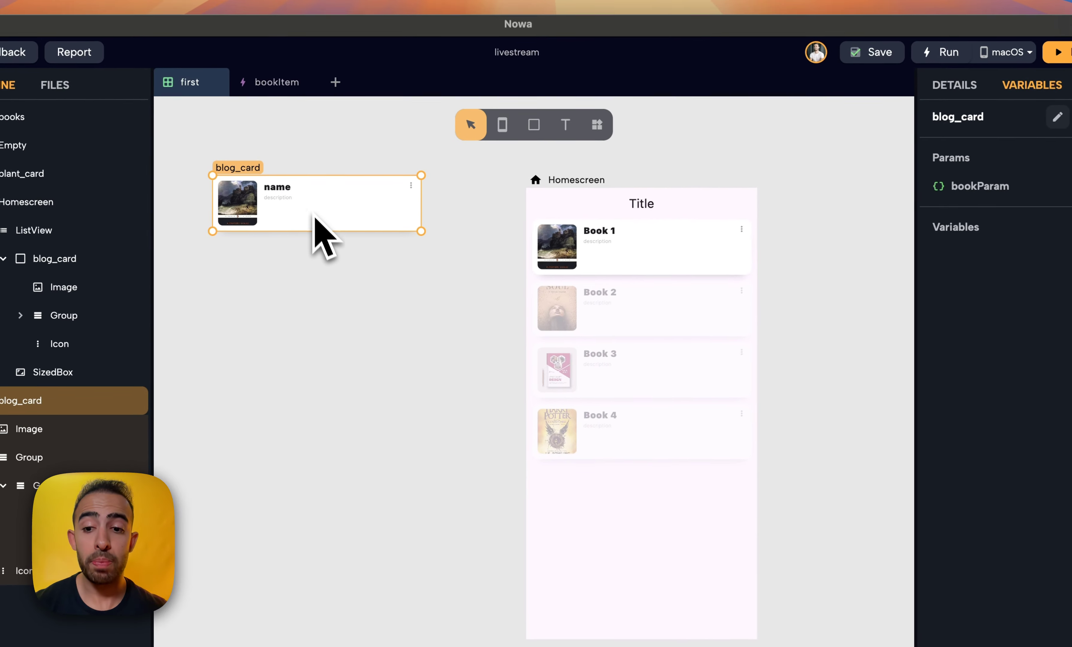
pyautogui.click(701, 332)
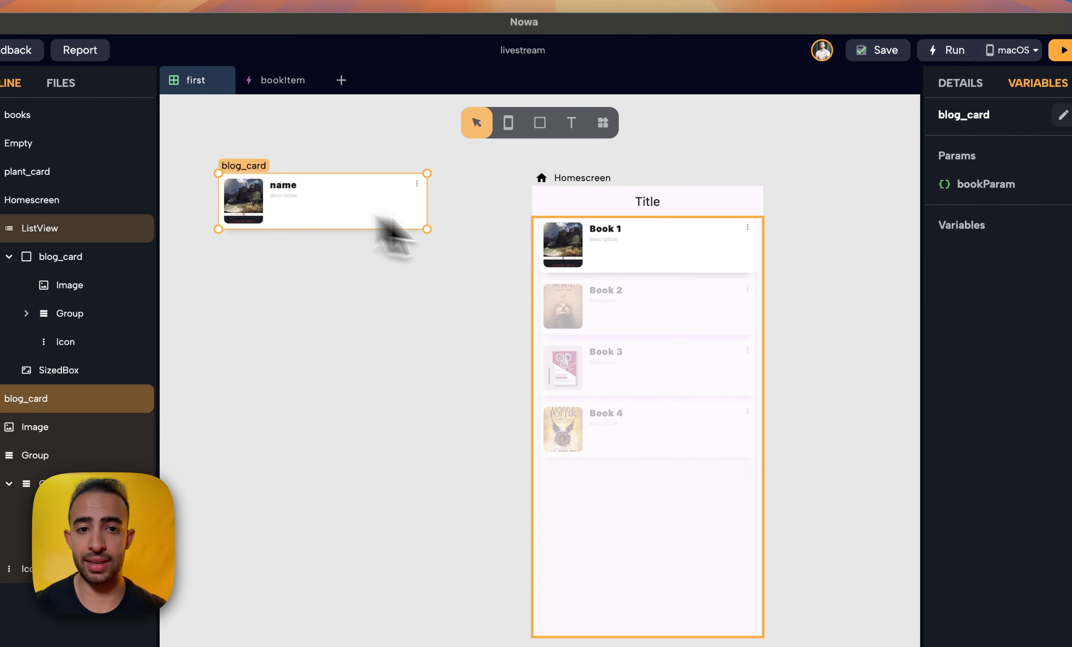
# Preview the app, test scrolling through the book list, and close the preview
pyautogui.click(1064, 49)
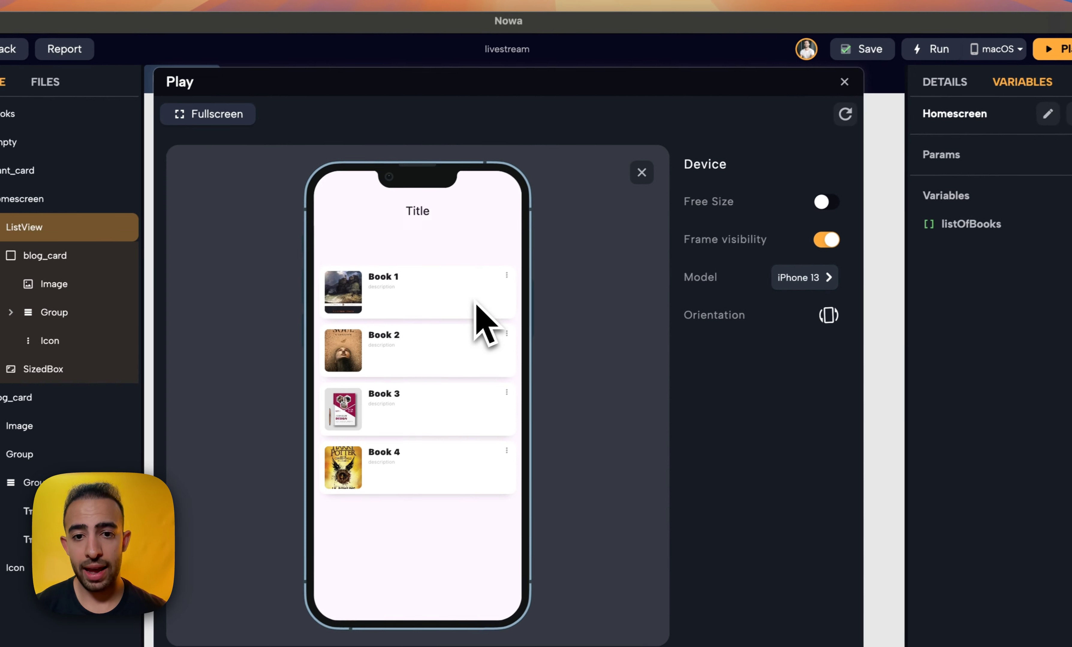
pyautogui.scroll(-3, 479, 310)
pyautogui.scroll(5, 491, 319)
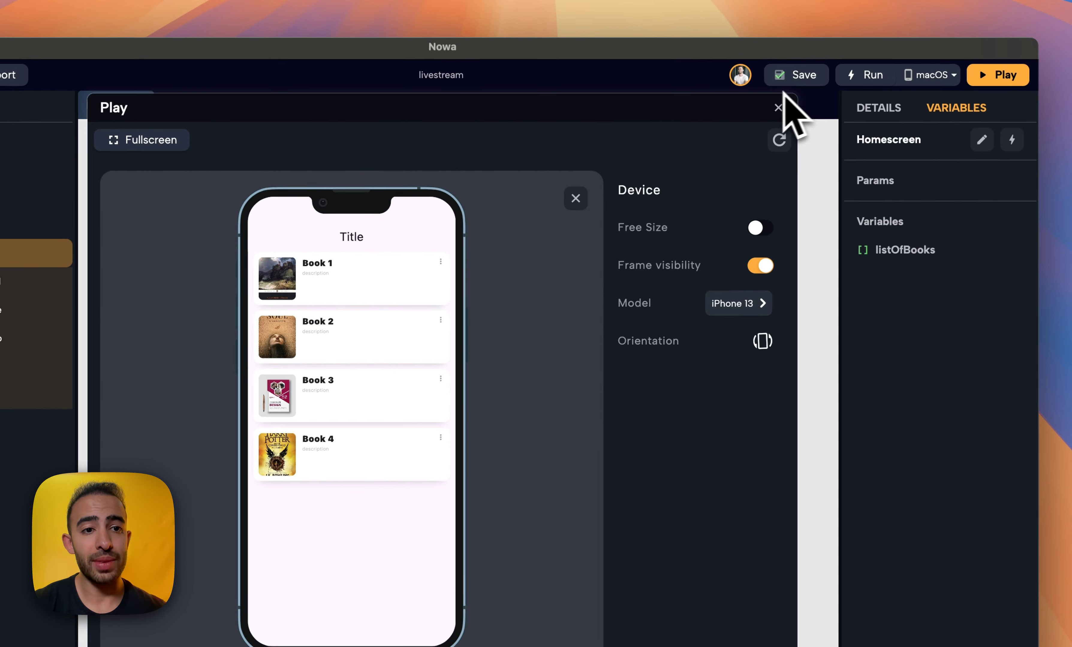
pyautogui.click(852, 78)
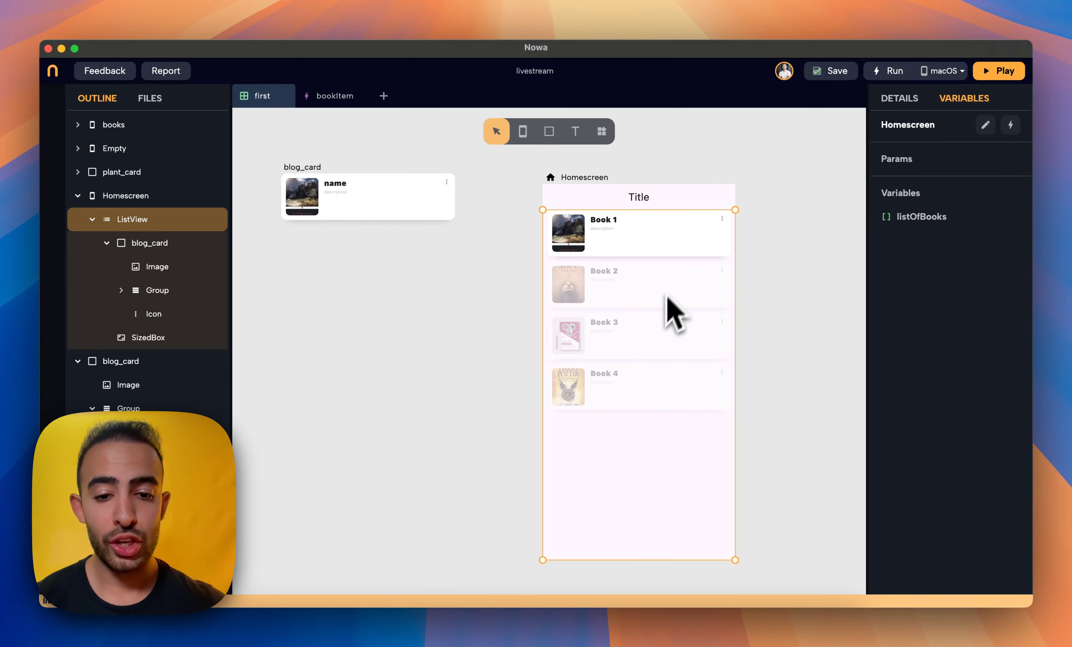
# Switch to Chrome with the Nowa profile and look over the published WordPress posts
pyautogui.rightClick(442, 607)
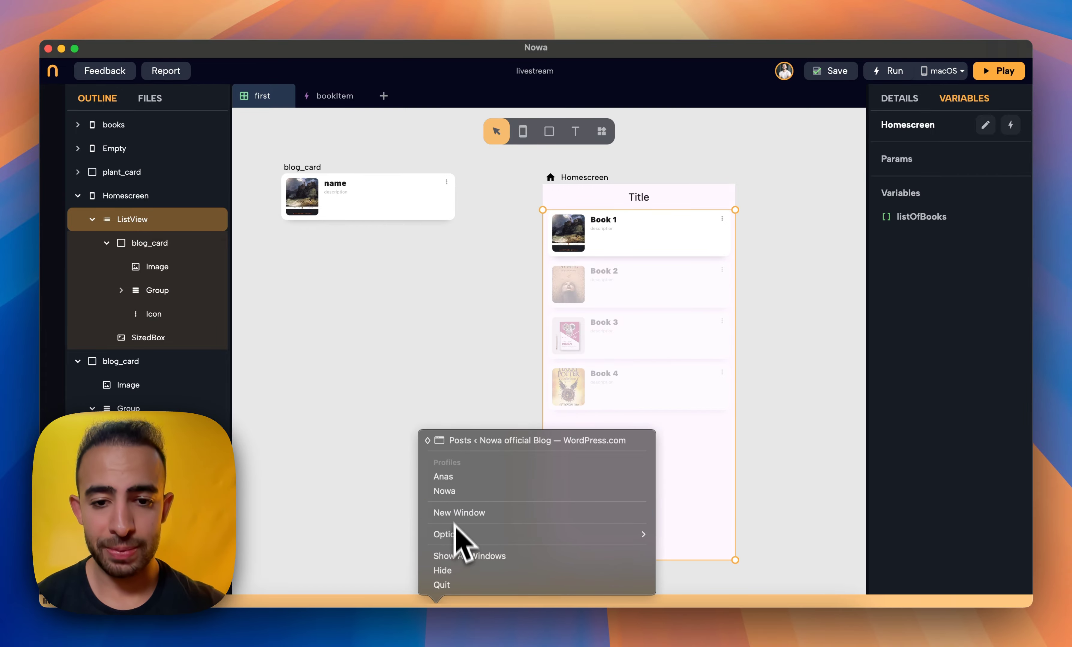
pyautogui.click(448, 492)
pyautogui.scroll(-1, 375, 286)
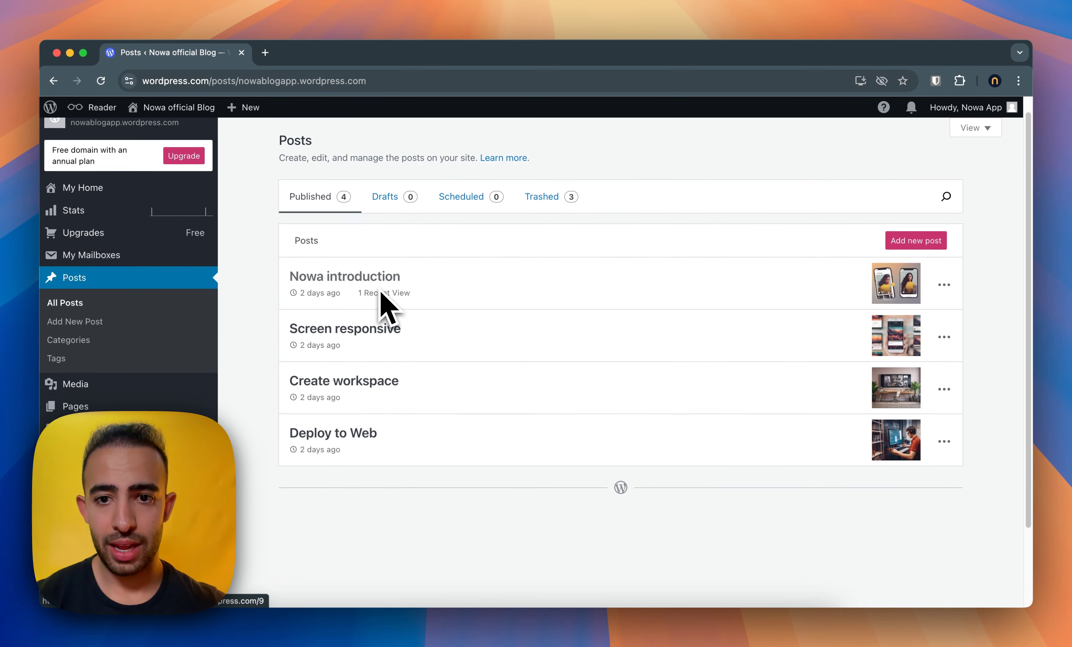
pyautogui.scroll(1, 378, 288)
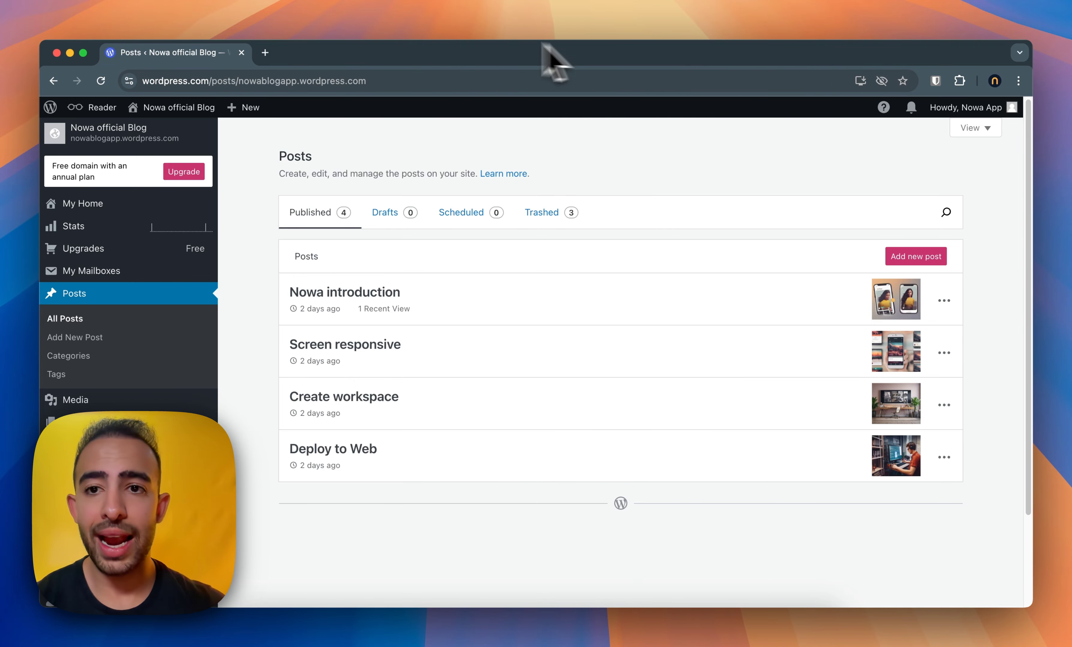
# Open nowablogapp.wordpress.com in a new browser tab and look through its blog posts
pyautogui.click(264, 52)
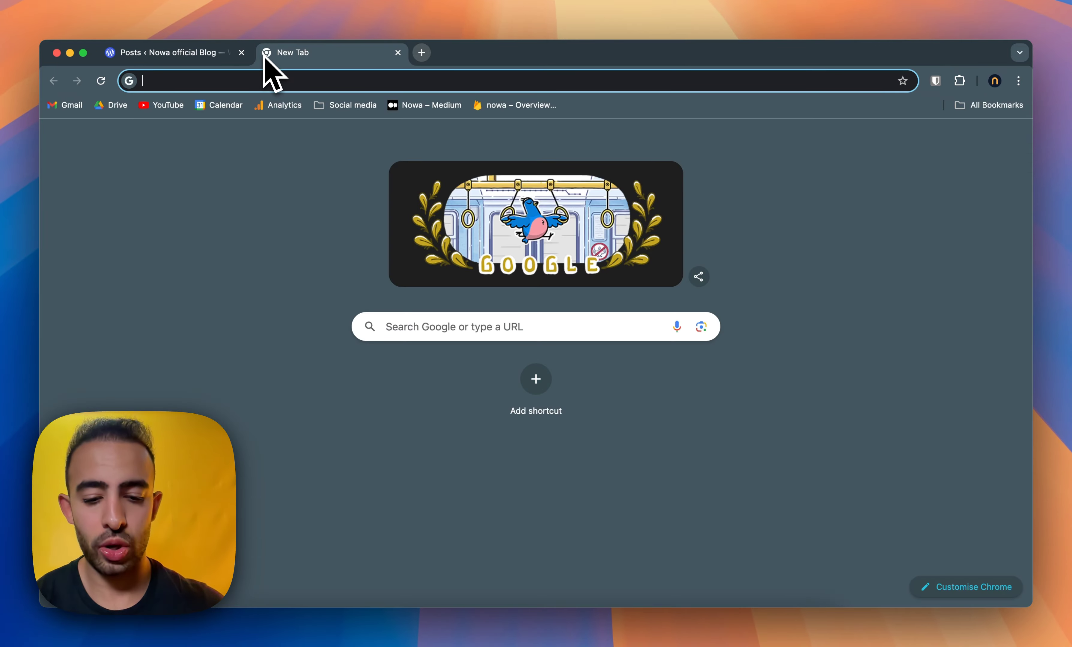
pyautogui.write('nowab;og')
pyautogui.press('BackSpace')
pyautogui.press('BackSpace')
pyautogui.press('BackSpace')
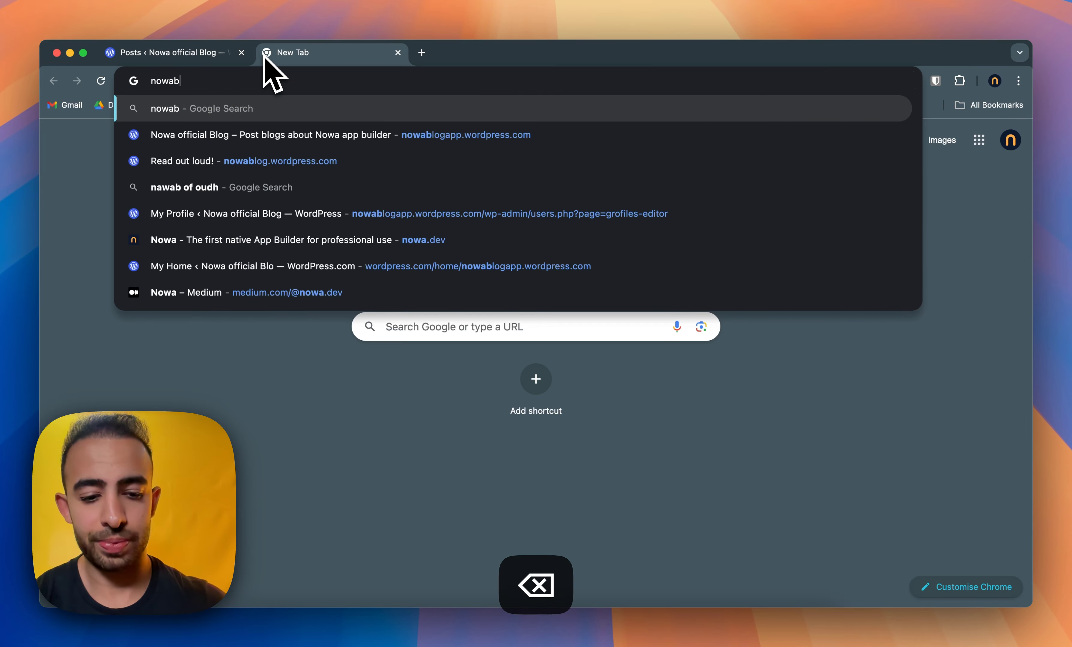
pyautogui.write('log')
pyautogui.press('Return')
pyautogui.scroll(-5, 347, 282)
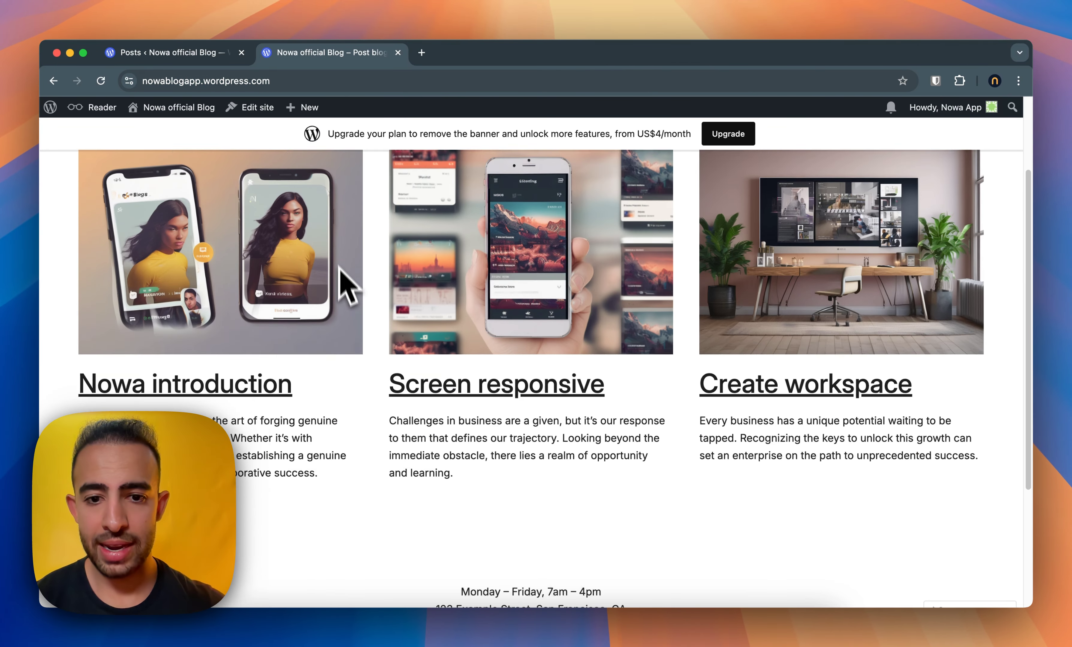
# View the Nowa introduction post, then go back to the blog's front page
pyautogui.click(205, 316)
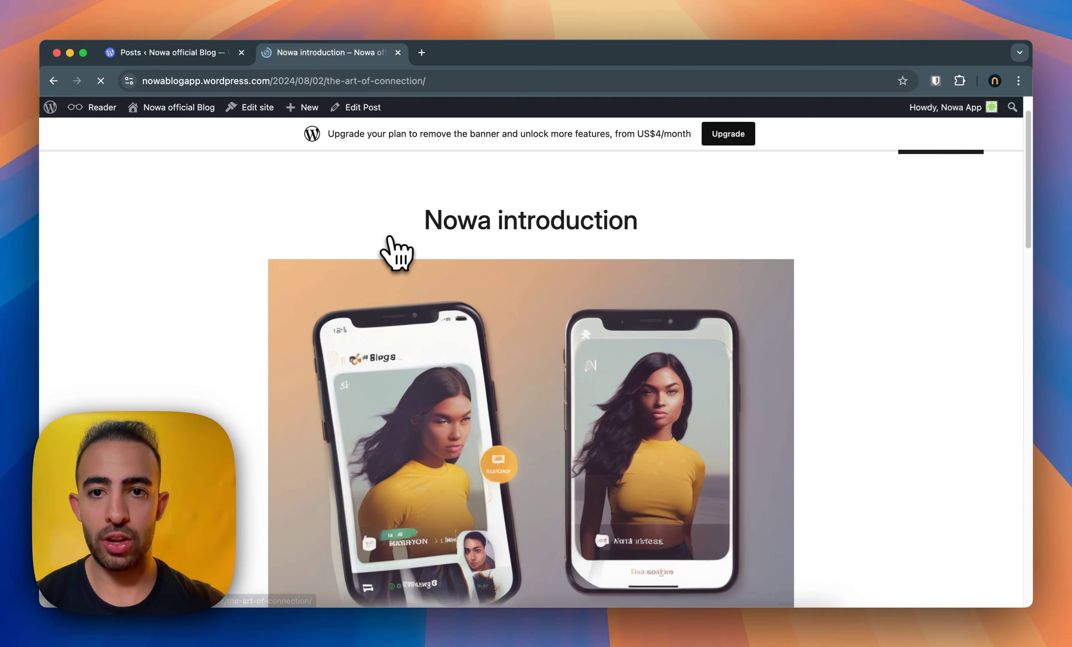
pyautogui.scroll(-1, 394, 251)
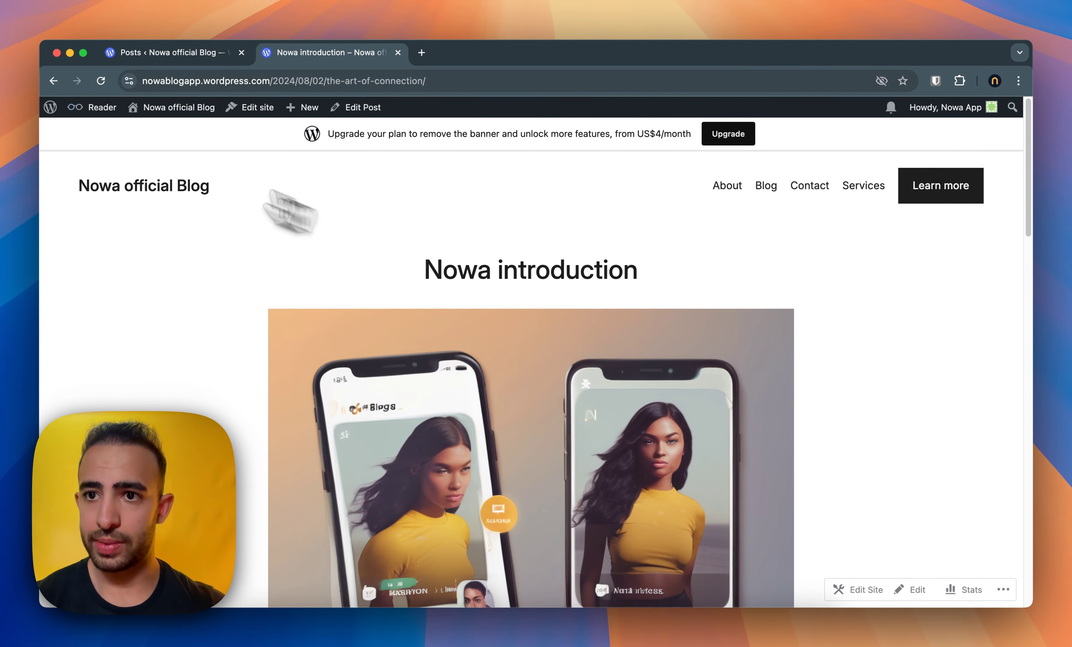
pyautogui.click(55, 82)
pyautogui.scroll(-3, 353, 198)
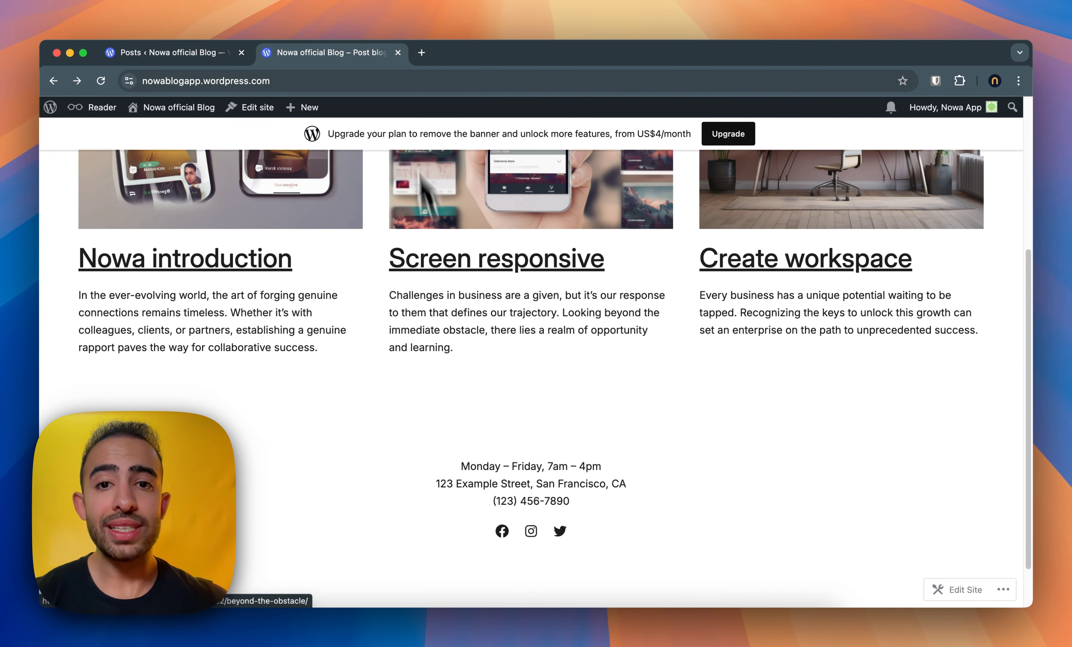
# Search the web for "wordpress api reference" in a new browser tab and open the REST API Handbook's Posts reference
pyautogui.click(421, 53)
pyautogui.write('wordpreds')
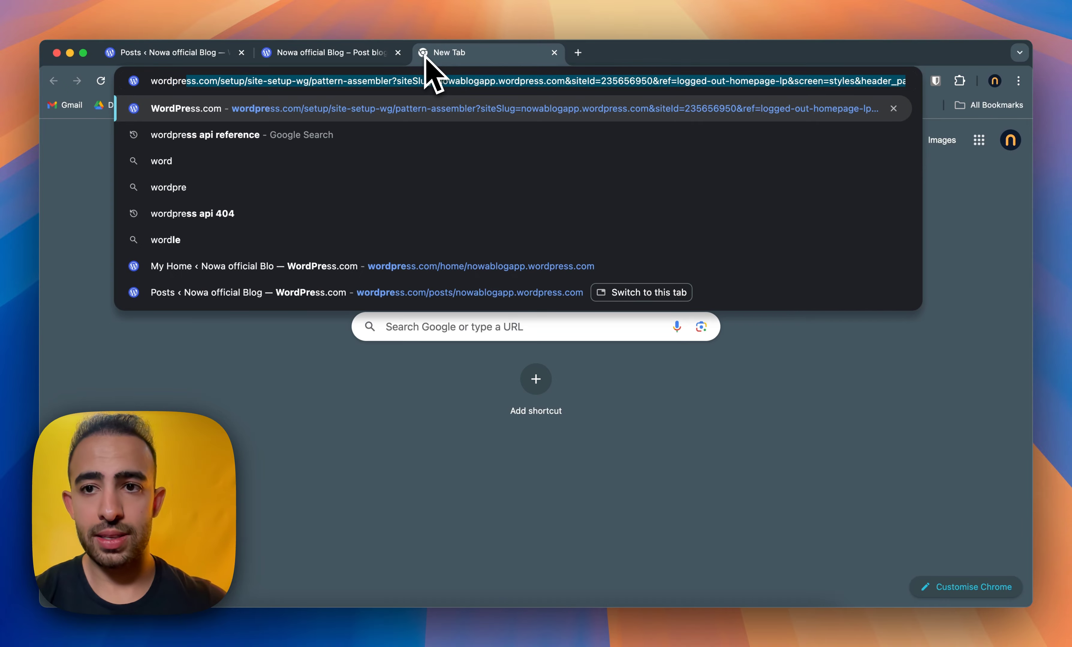
pyautogui.press('BackSpace')
pyautogui.press('BackSpace')
pyautogui.write('s api')
pyautogui.press('Return')
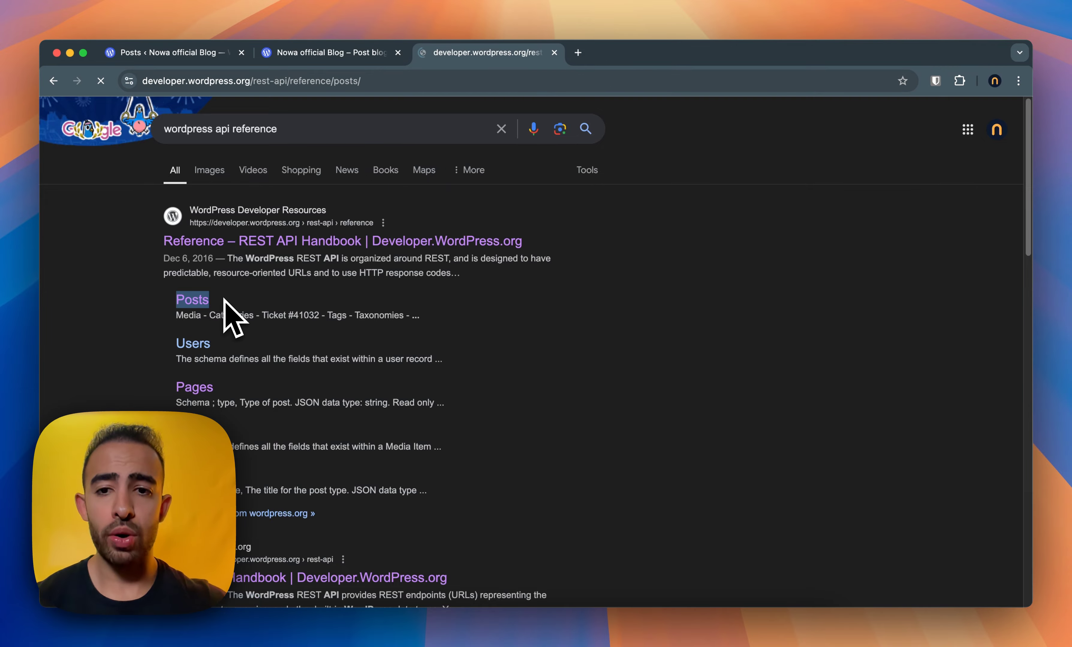
# Look through the Posts schema fields in the REST API reference and find the List Posts section
pyautogui.scroll(-1, 411, 326)
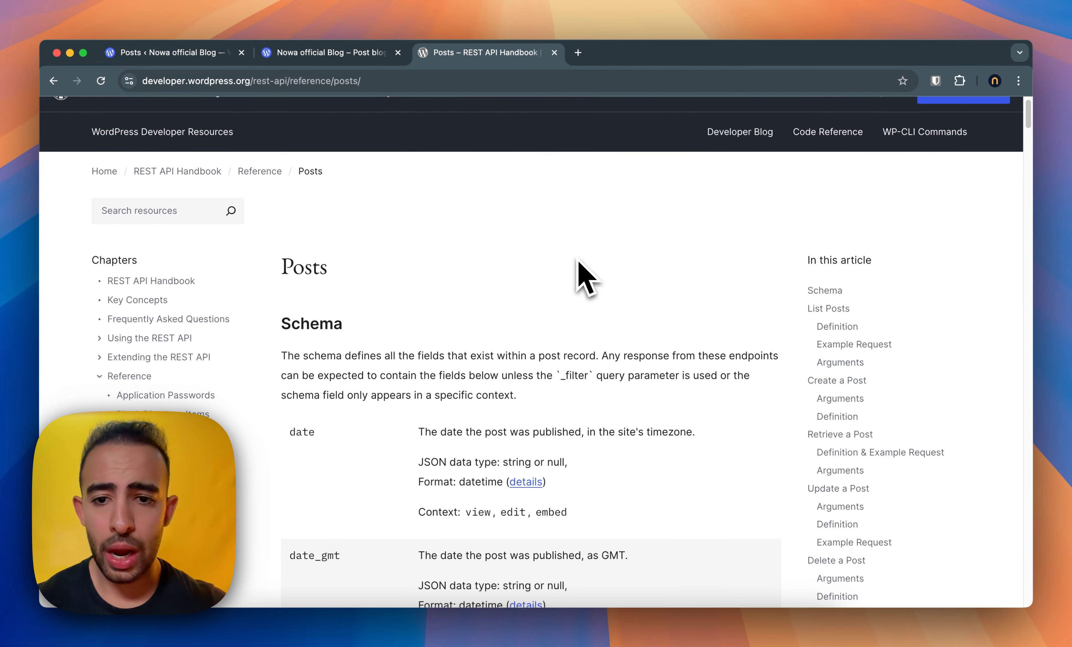
pyautogui.scroll(-10, 578, 264)
pyautogui.scroll(12, 578, 266)
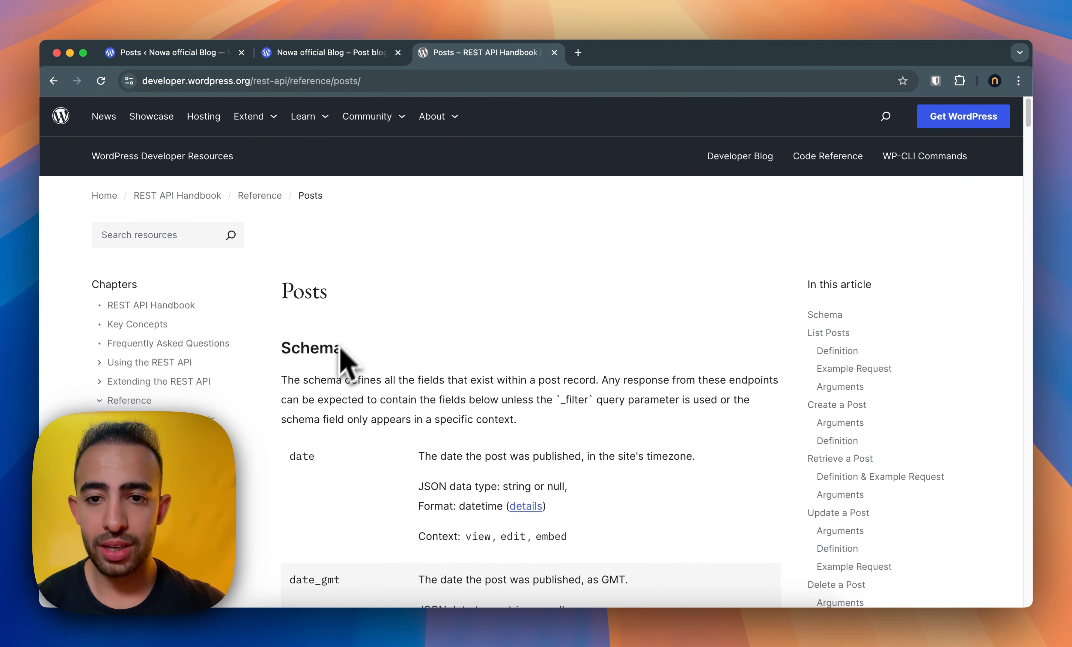
pyautogui.scroll(-20, 331, 306)
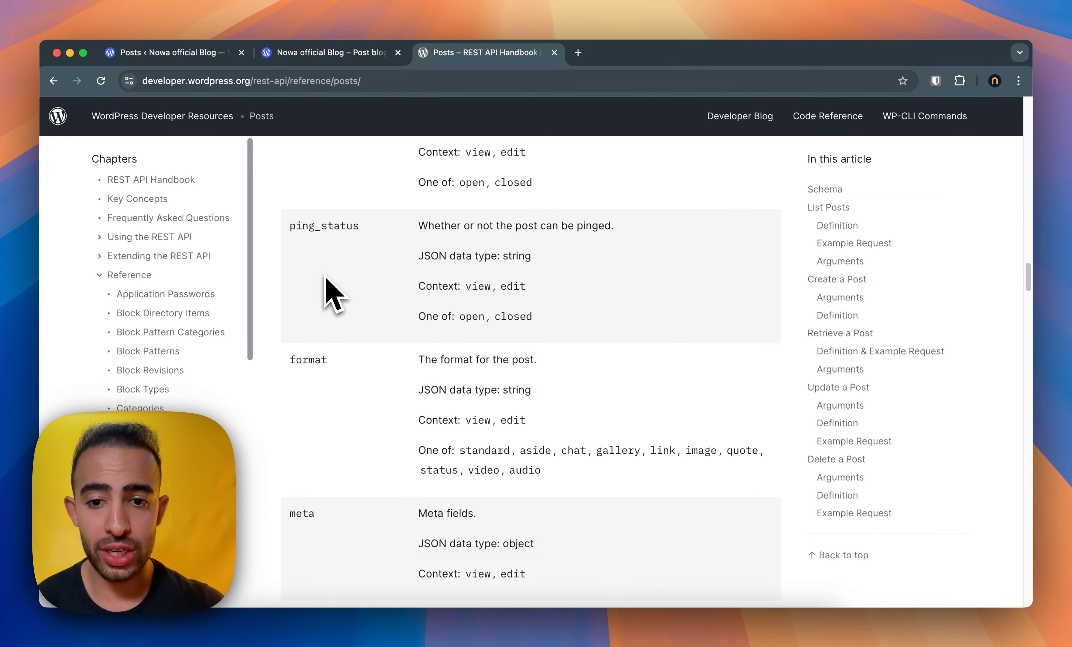
pyautogui.scroll(10, 332, 296)
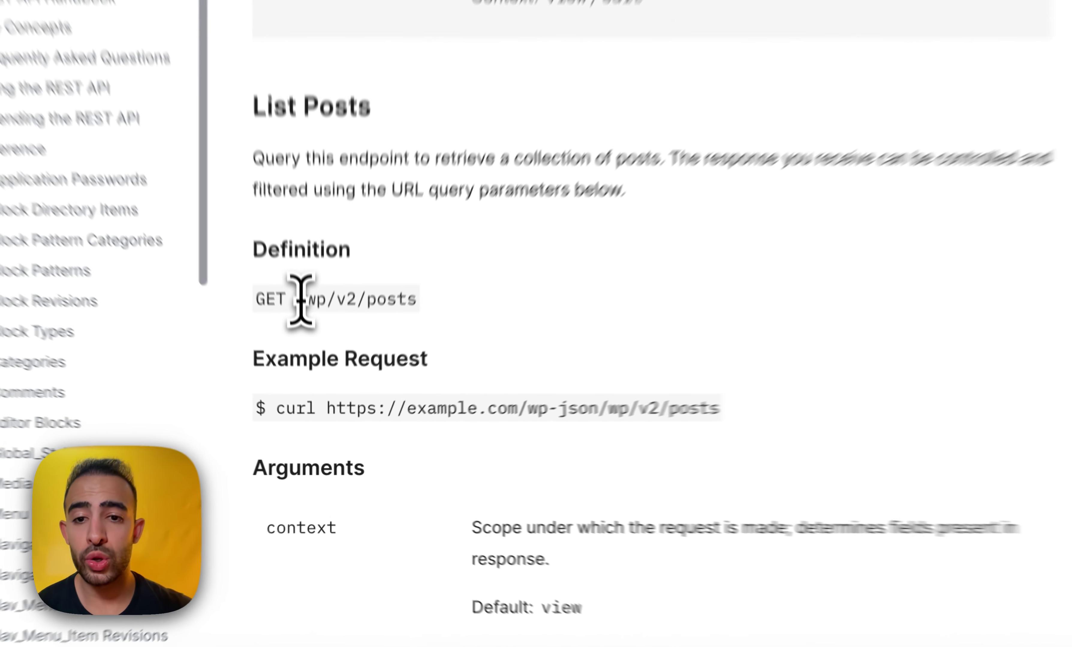
# Examine the List Posts endpoint definition /wp/v2/posts and the parts of its example request URL
pyautogui.moveTo(309, 369); pyautogui.dragTo(392, 372)
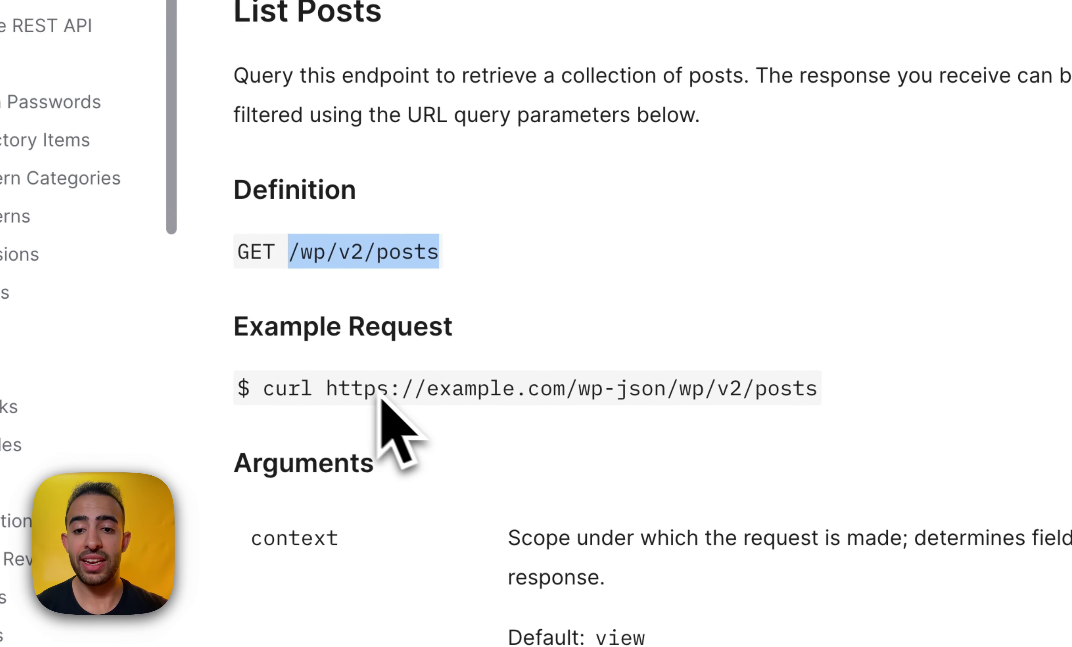
pyautogui.scroll(-3, 382, 425)
pyautogui.click(326, 272)
pyautogui.moveTo(327, 273); pyautogui.dragTo(667, 268)
pyautogui.click(583, 269)
pyautogui.doubleClick(781, 268)
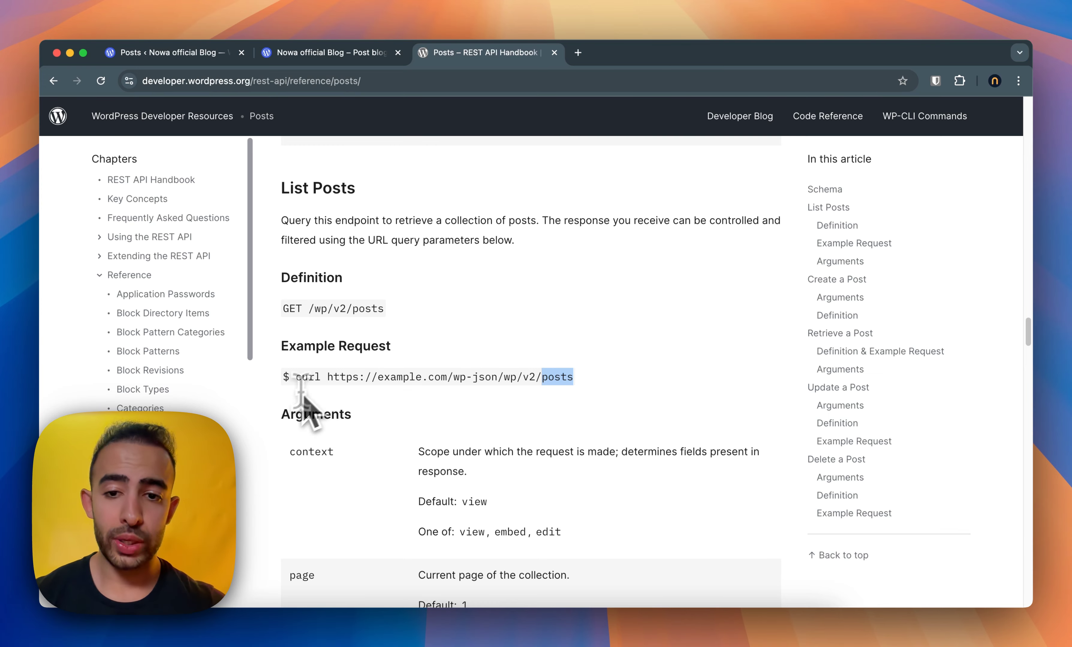
pyautogui.moveTo(327, 377)
pyautogui.mouseDown()
pyautogui.moveTo(523, 378)
pyautogui.moveTo(323, 376)
pyautogui.mouseUp()
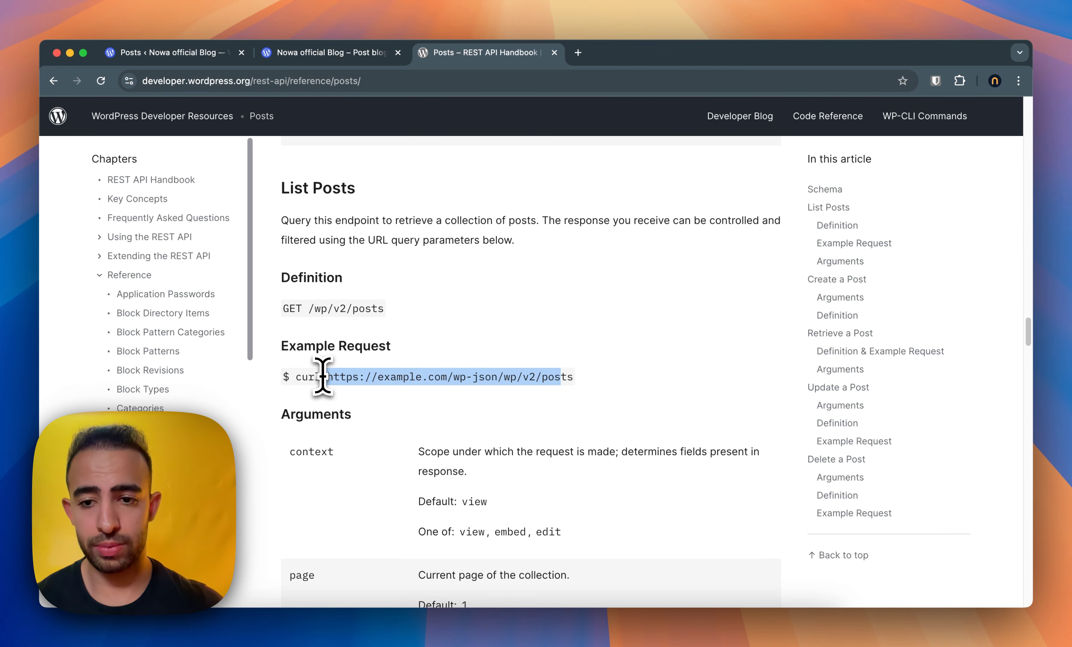
# Switch to the text note, review the public API posts URL for nowablogapp.wordpress.com, and copy the whole URL
pyautogui.click(722, 622)
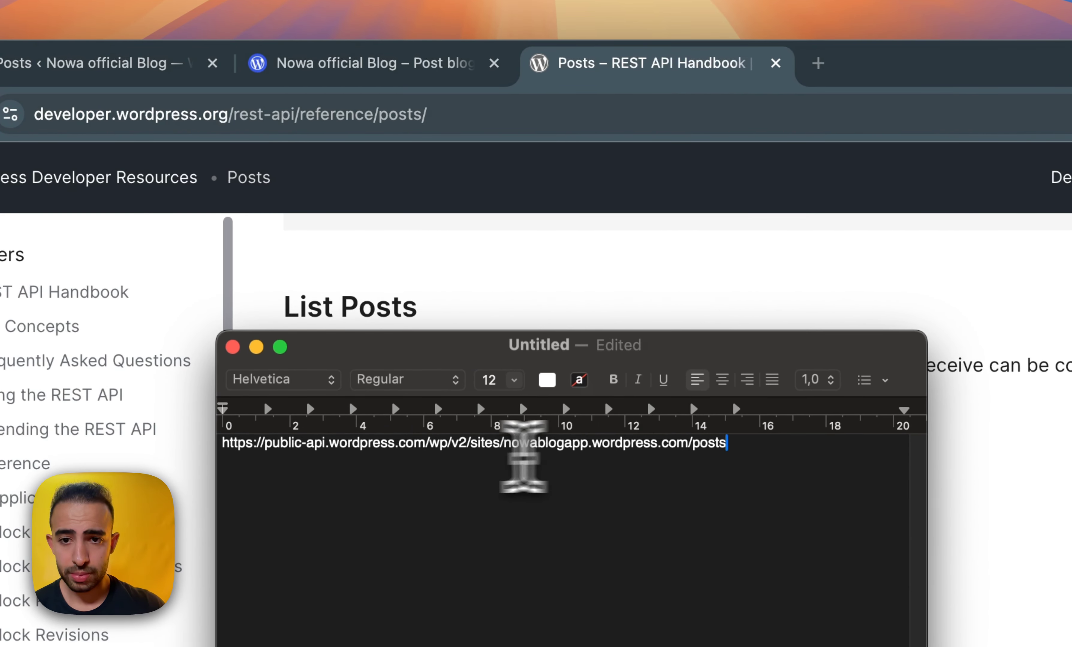
pyautogui.moveTo(266, 443); pyautogui.dragTo(415, 445)
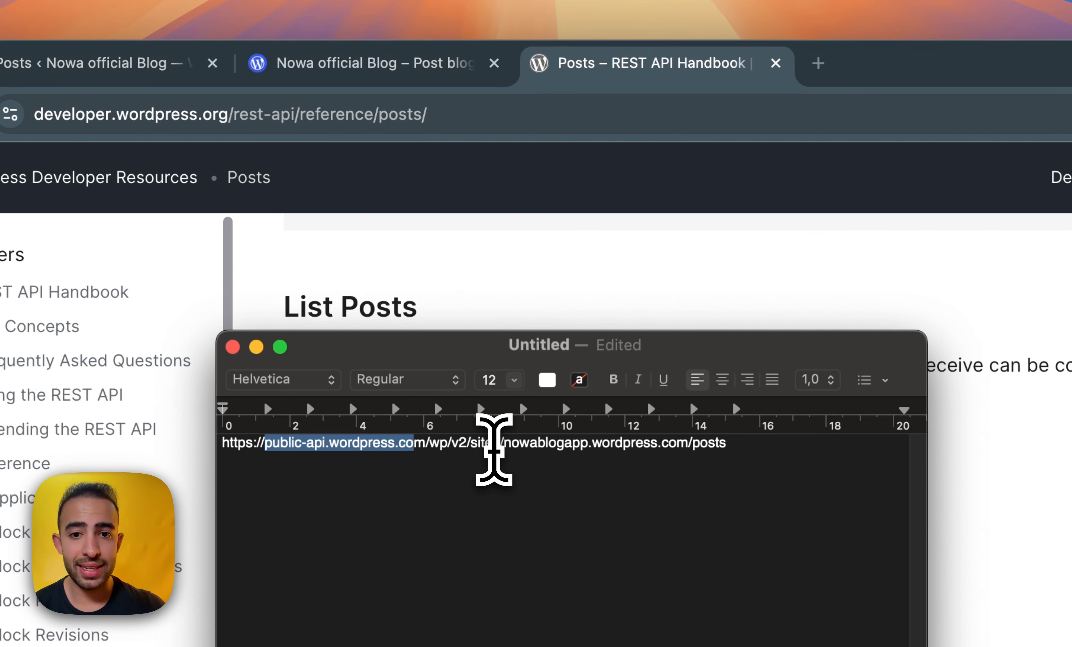
pyautogui.moveTo(503, 445); pyautogui.dragTo(735, 446)
pyautogui.moveTo(638, 352); pyautogui.dragTo(1068, 344)
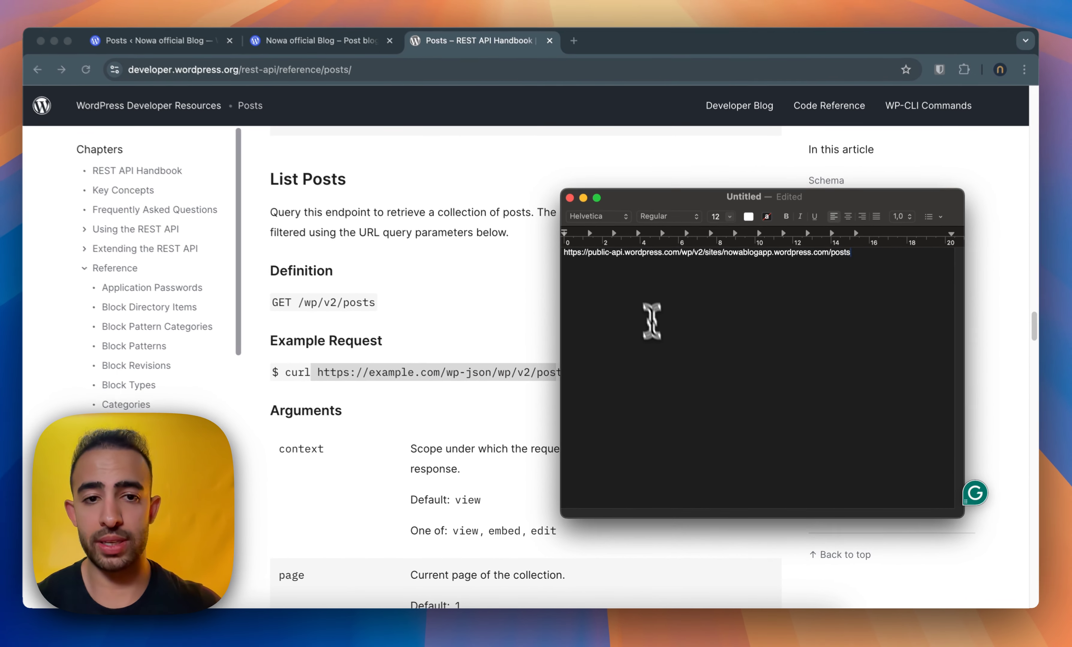
pyautogui.press('super+a')
pyautogui.press('super+c')
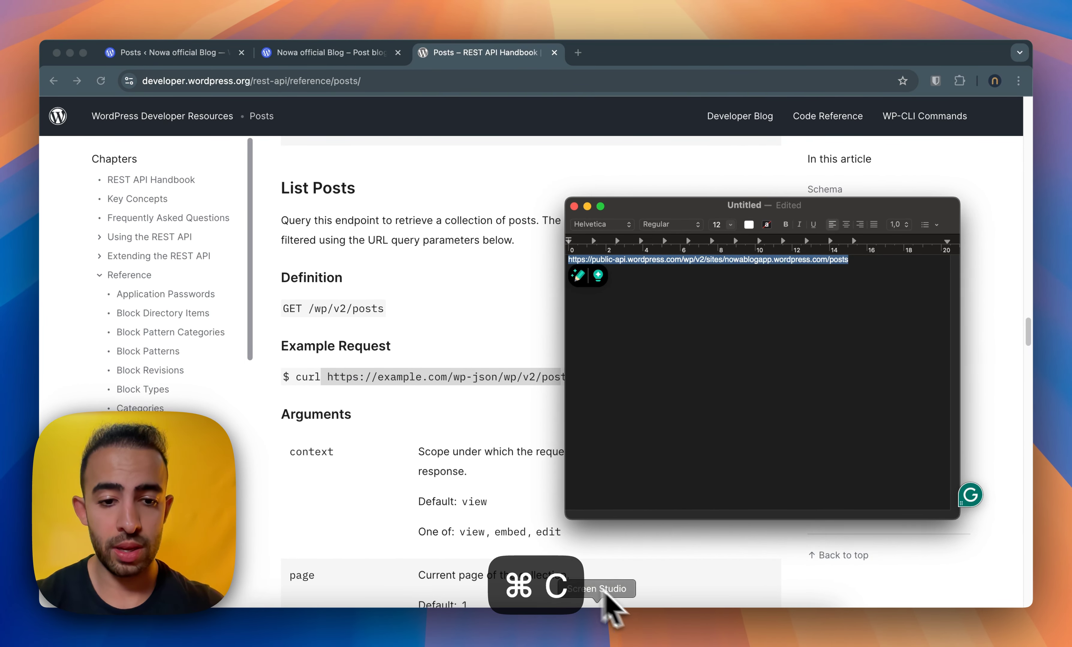
# Switch to Nowa and create an API collection named Wordpress
pyautogui.click(638, 633)
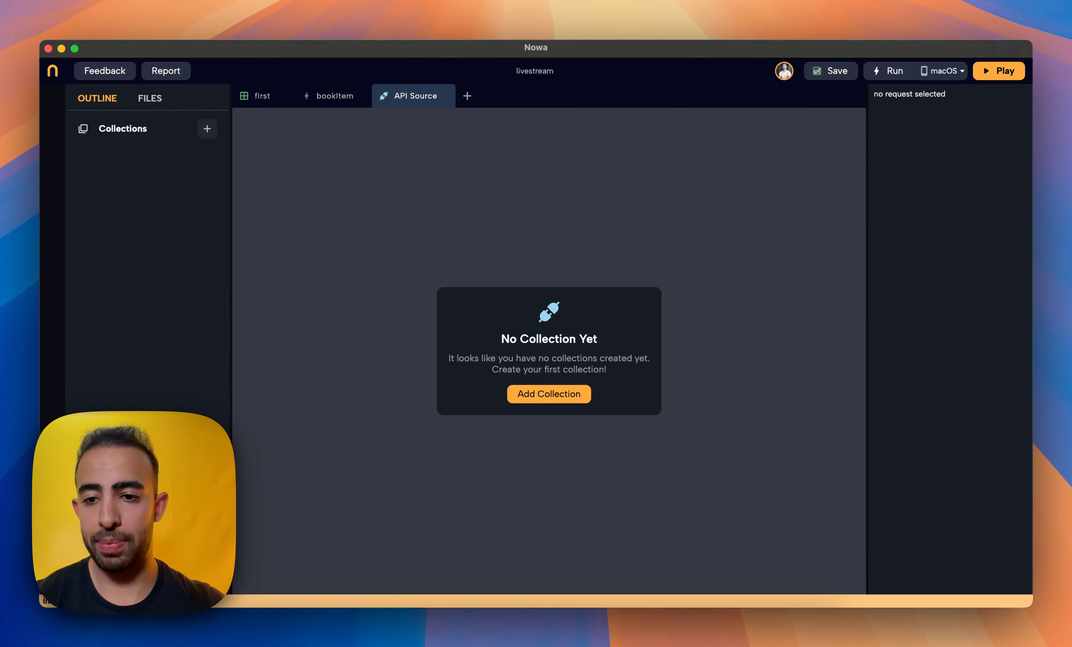
pyautogui.click(205, 132)
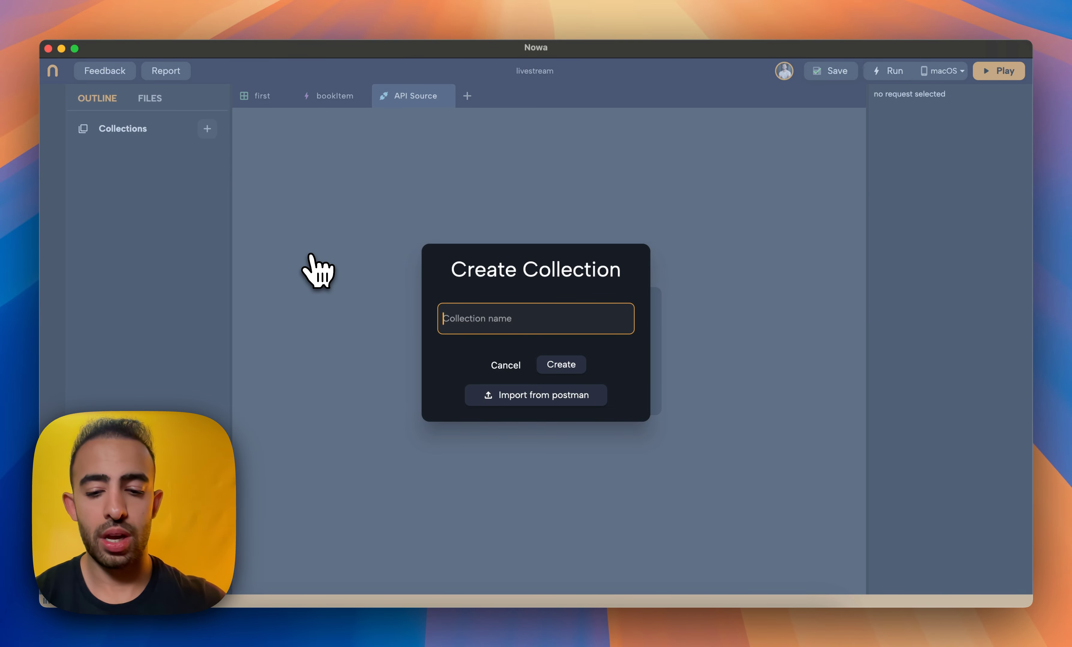
pyautogui.write('Wordpress')
pyautogui.press('Return')
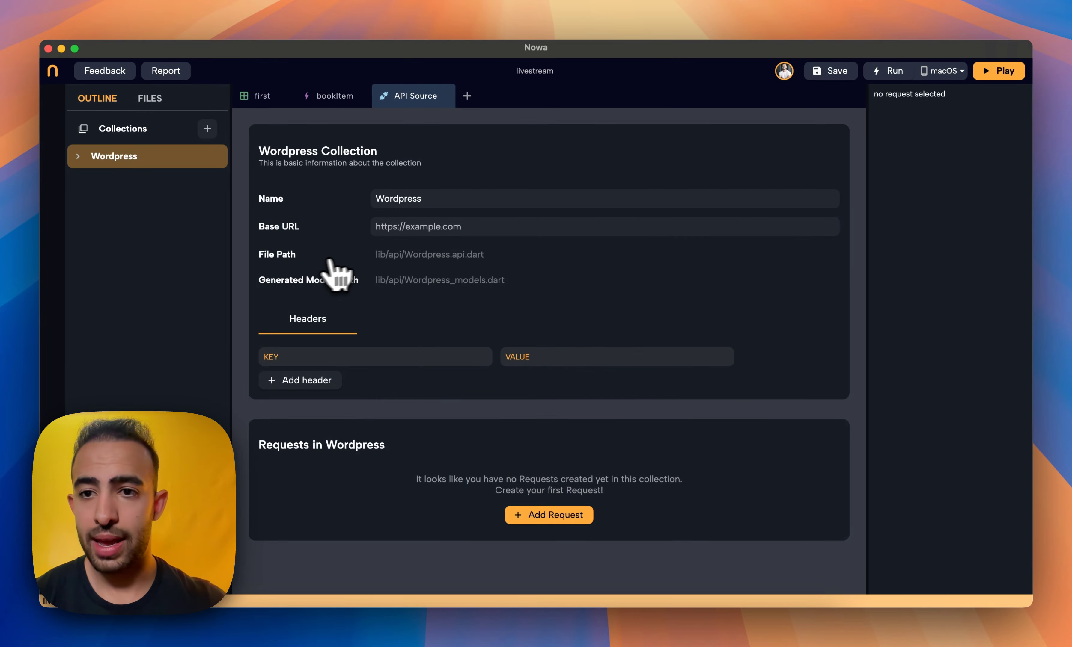
pyautogui.click(456, 226)
pyautogui.press('super+v')
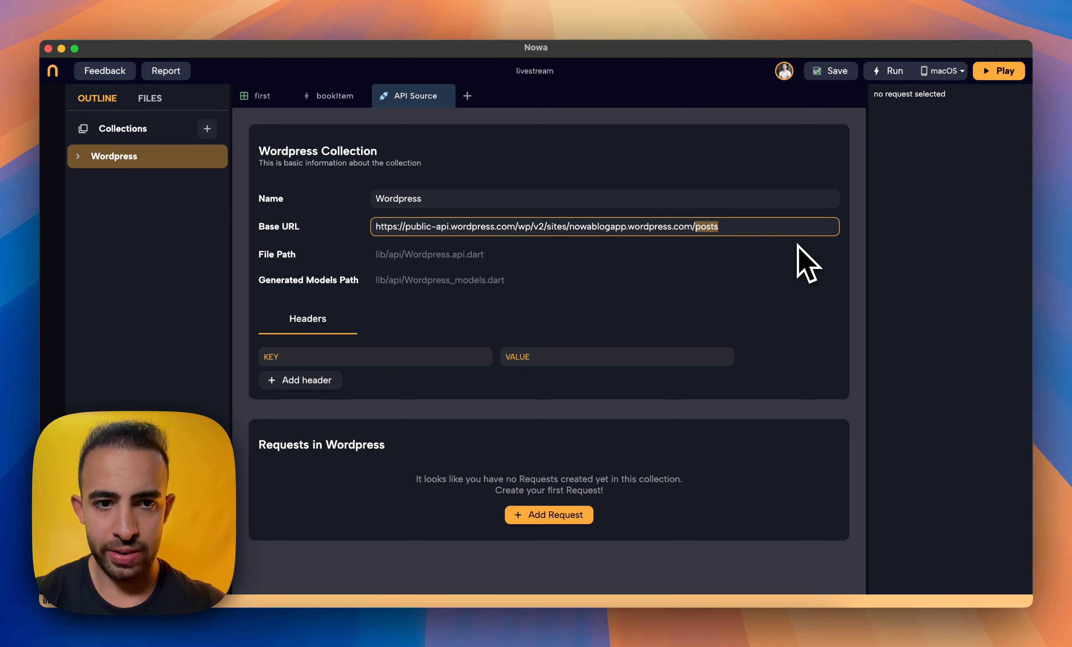
pyautogui.hotkey('shift', 'alt', 'Left')
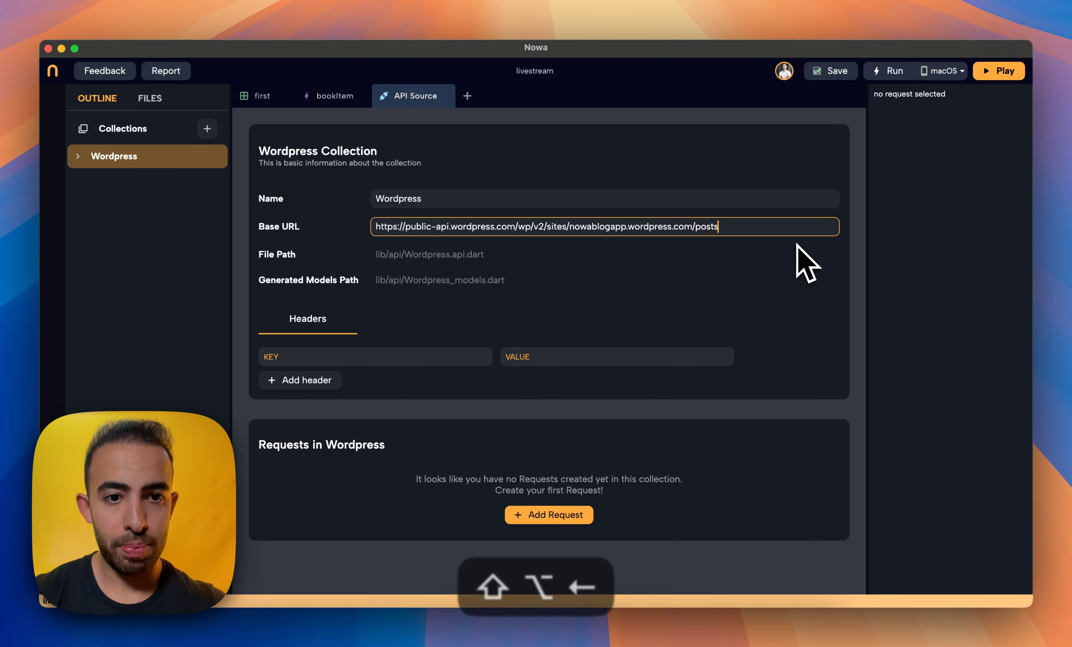
pyautogui.hotkey('shift', 'Left')
pyautogui.press('super+x')
pyautogui.click(709, 251)
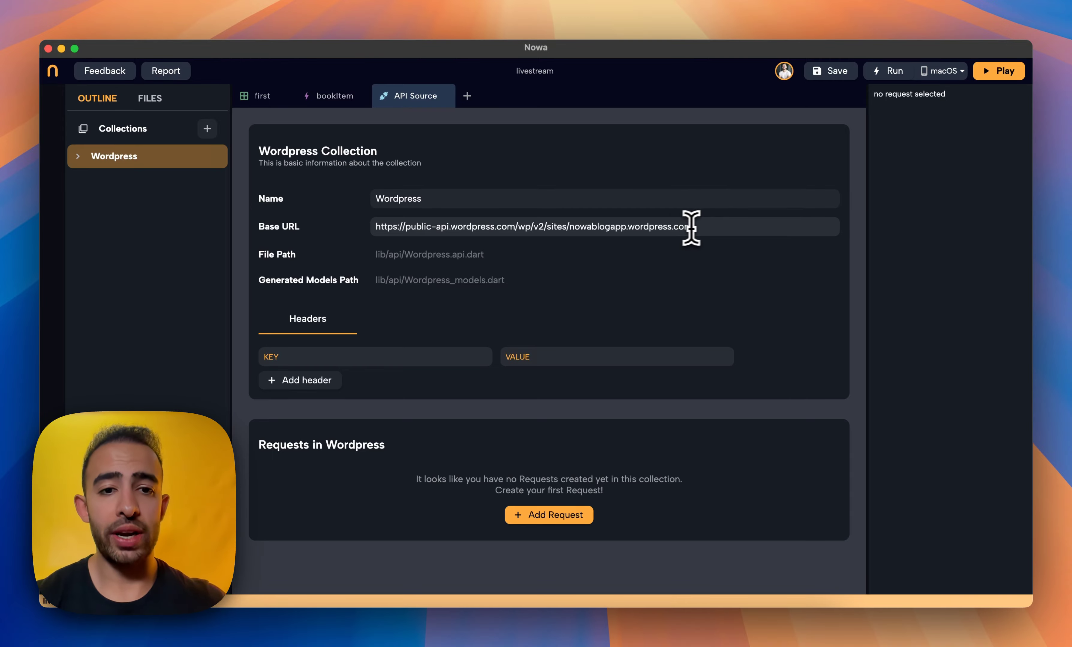
pyautogui.moveTo(691, 228); pyautogui.dragTo(476, 223)
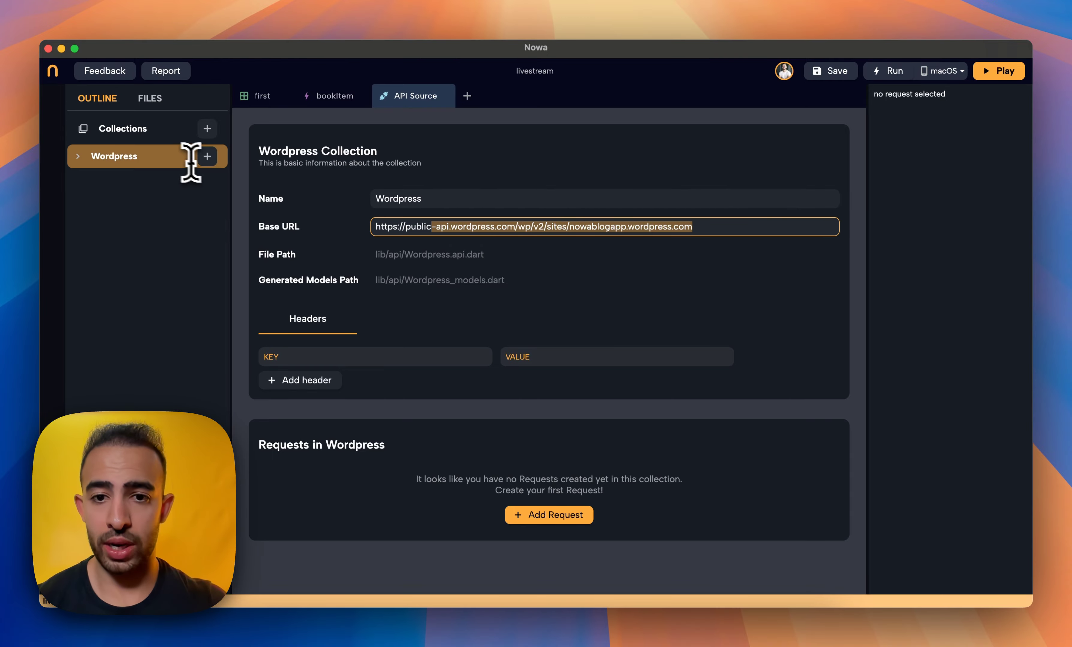
# Add a request named getAllPosts to the Wordpress collection and look over its setup sections
pyautogui.click(558, 519)
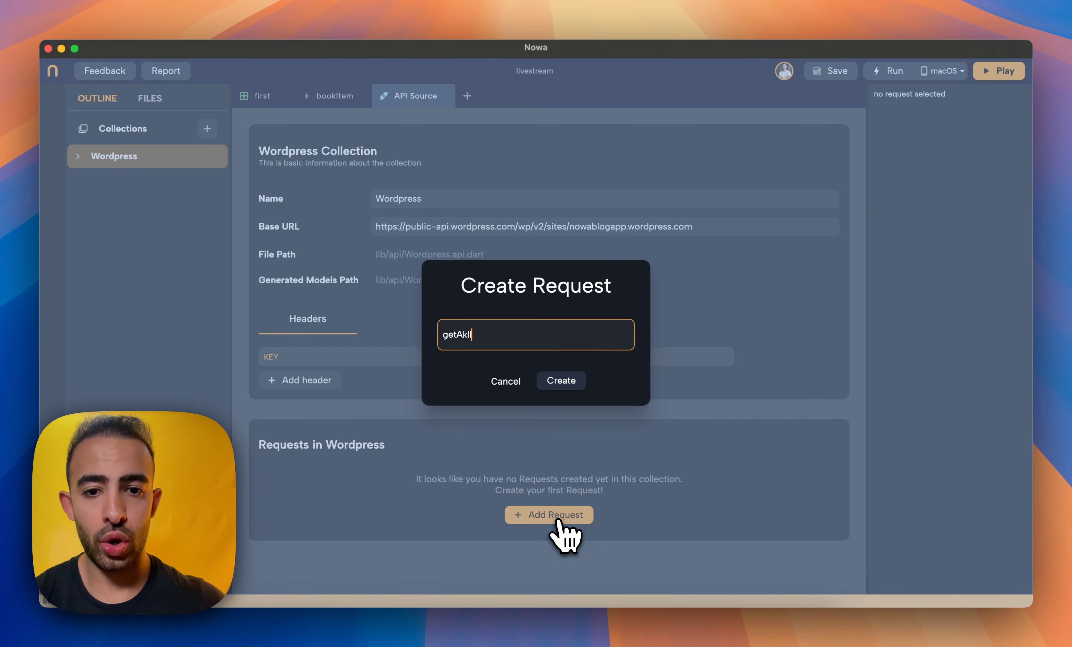
pyautogui.press('BackSpace')
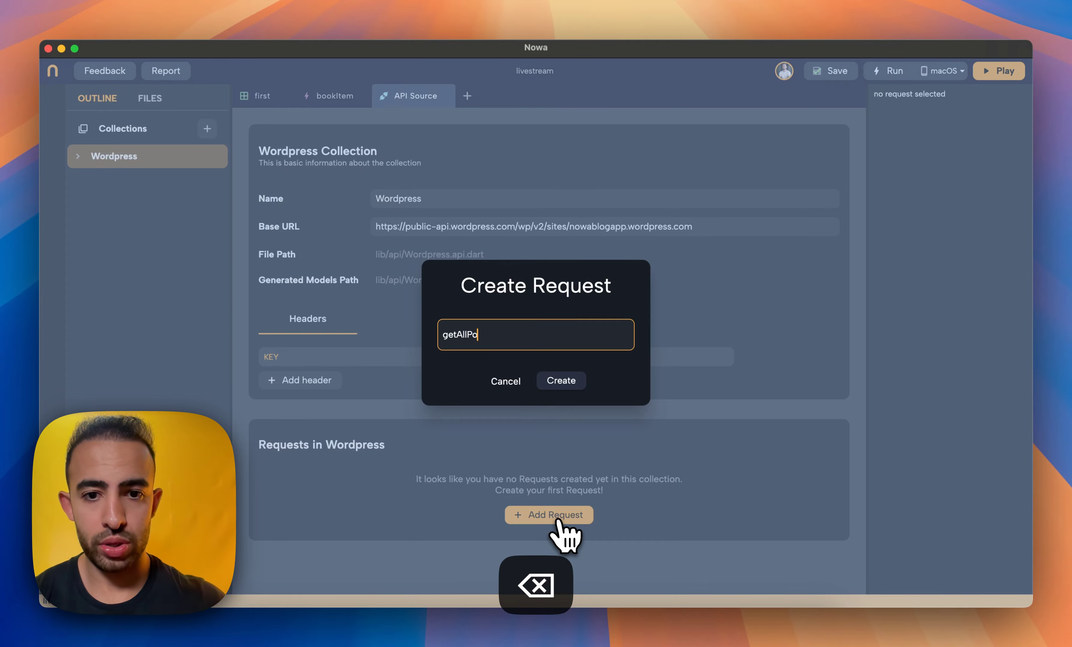
pyautogui.press('Return')
pyautogui.scroll(-3, 545, 402)
pyautogui.scroll(4, 545, 398)
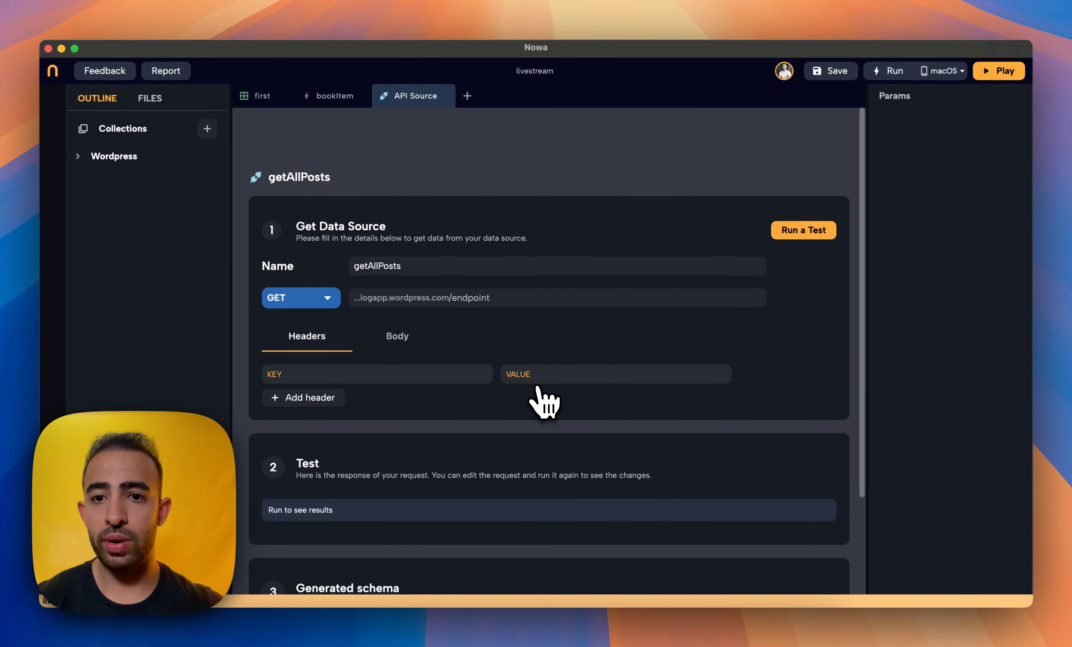
# Set the getAllPosts GET request's endpoint to /posts and run a test of it
pyautogui.scroll(-3, 541, 392)
pyautogui.scroll(-1, 545, 401)
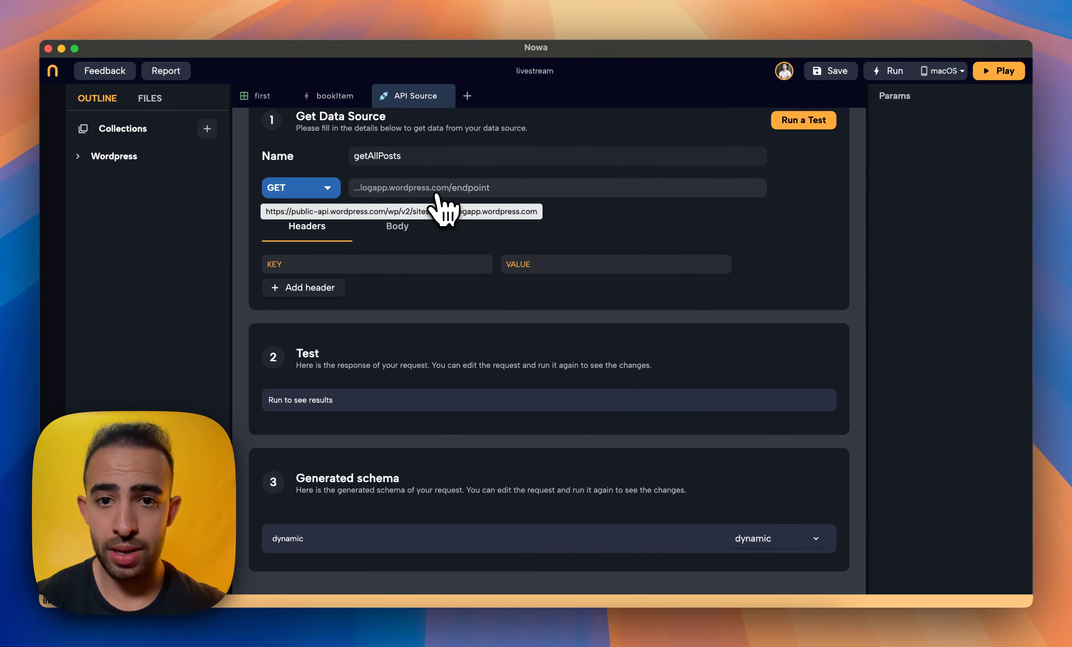
pyautogui.click(406, 194)
pyautogui.press('super+v')
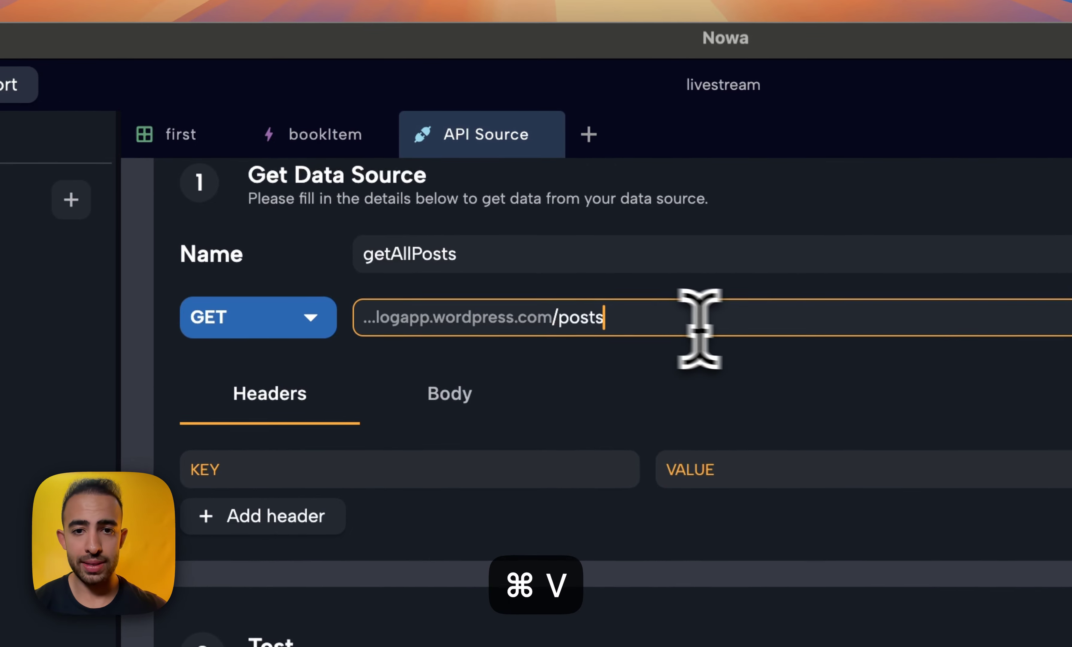
pyautogui.click(648, 372)
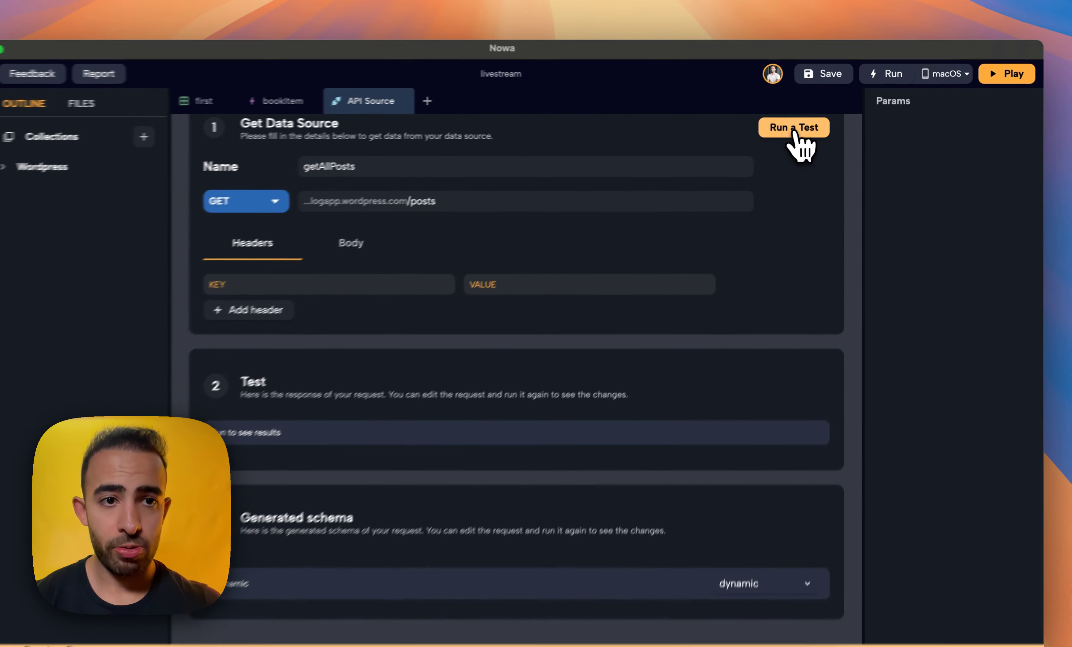
pyautogui.click(794, 129)
# Examine the first post object in the test response, including its excerpt, title and content values
pyautogui.scroll(-1, 809, 238)
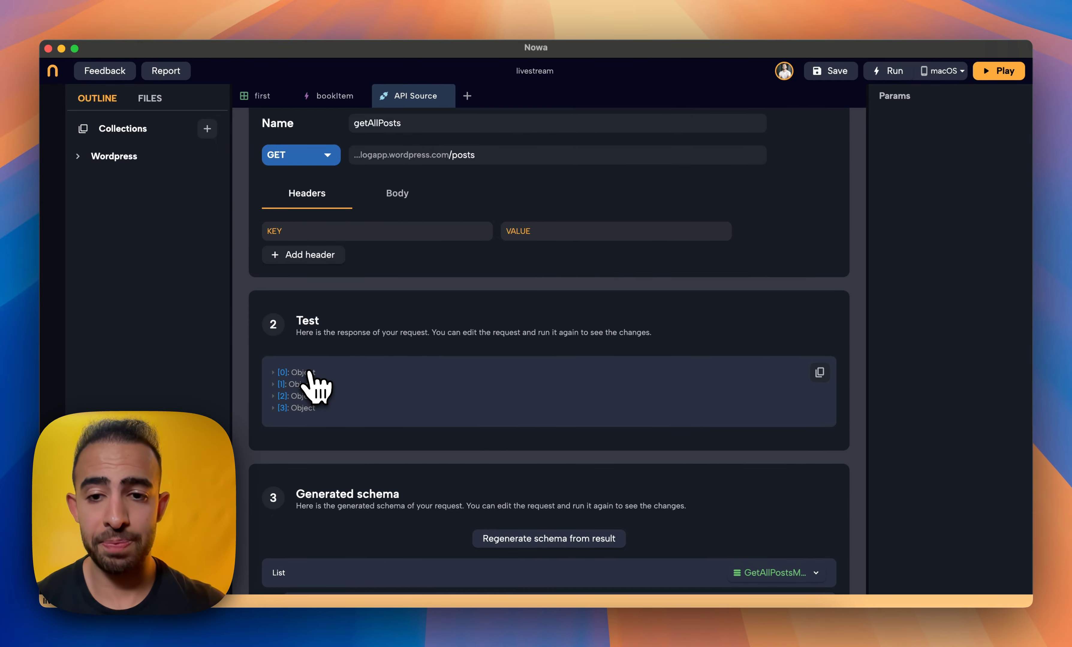
pyautogui.scroll(-2, 397, 377)
pyautogui.click(300, 308)
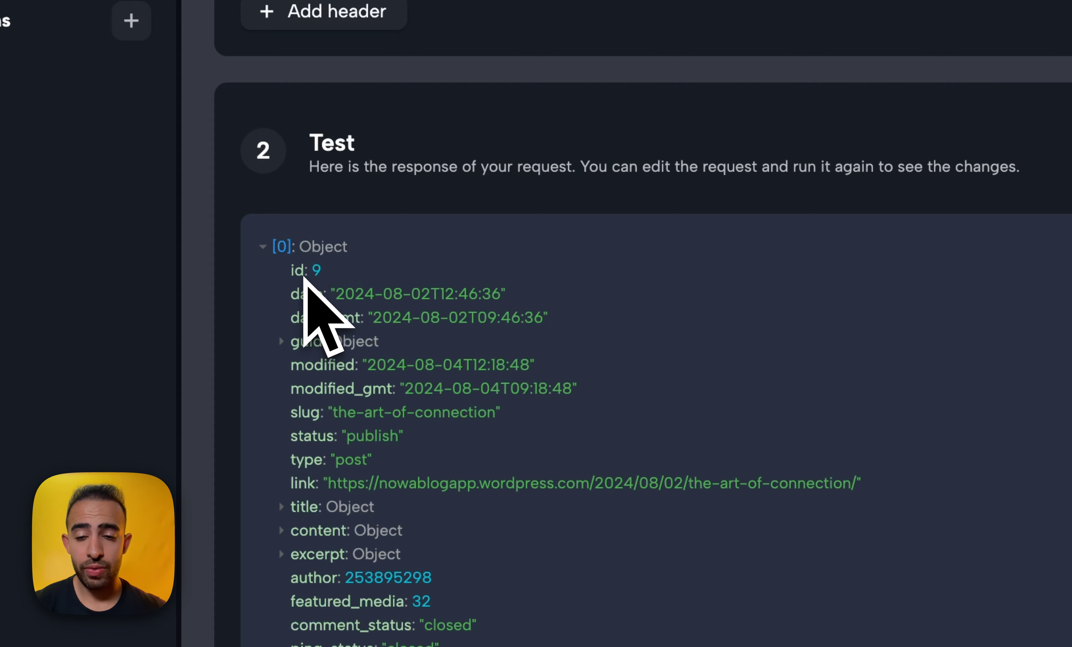
pyautogui.scroll(-6, 323, 288)
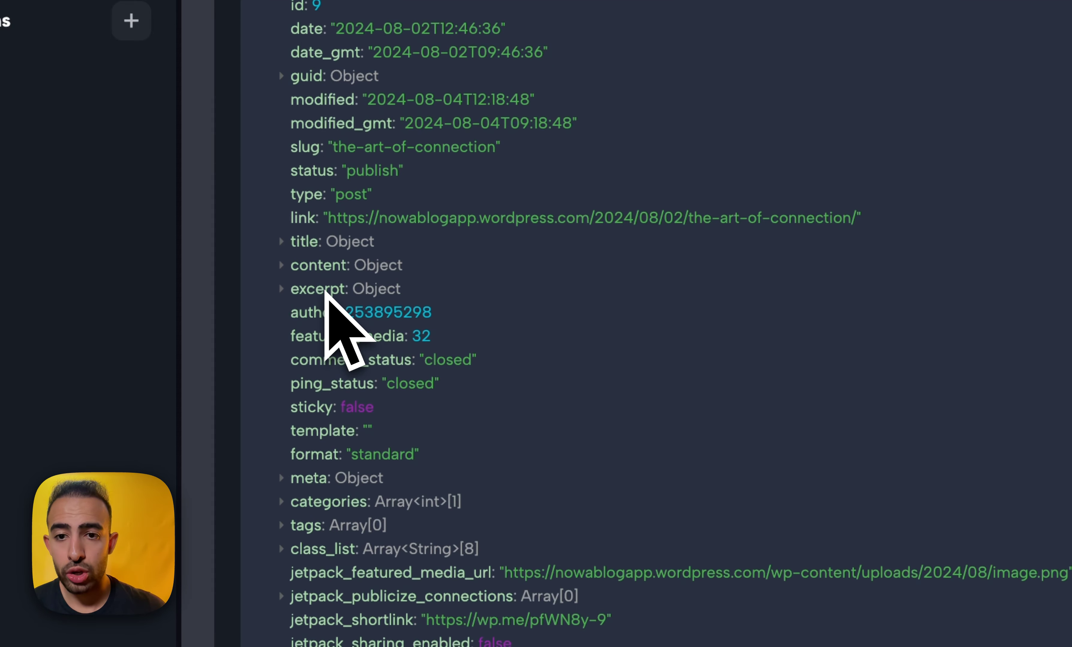
pyautogui.click(322, 291)
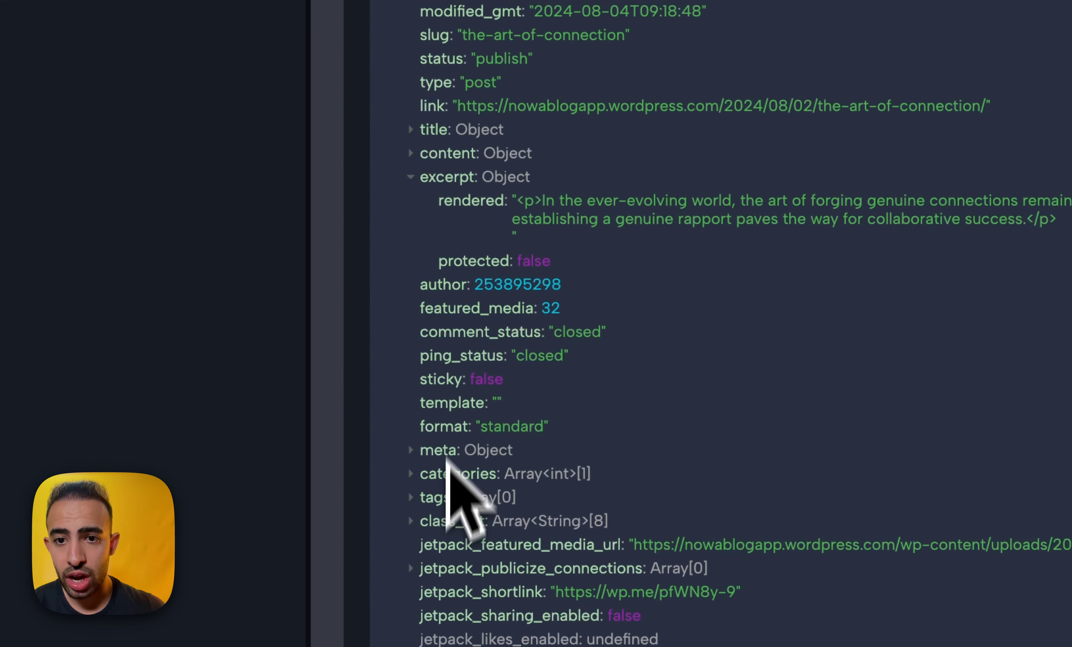
pyautogui.click(432, 138)
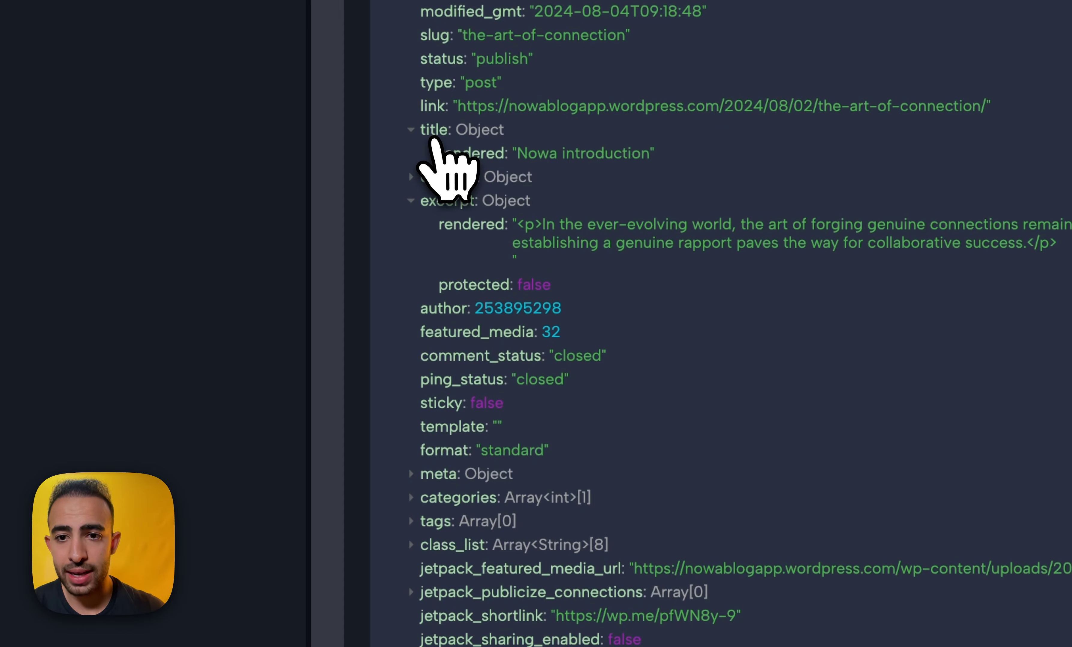
pyautogui.click(473, 176)
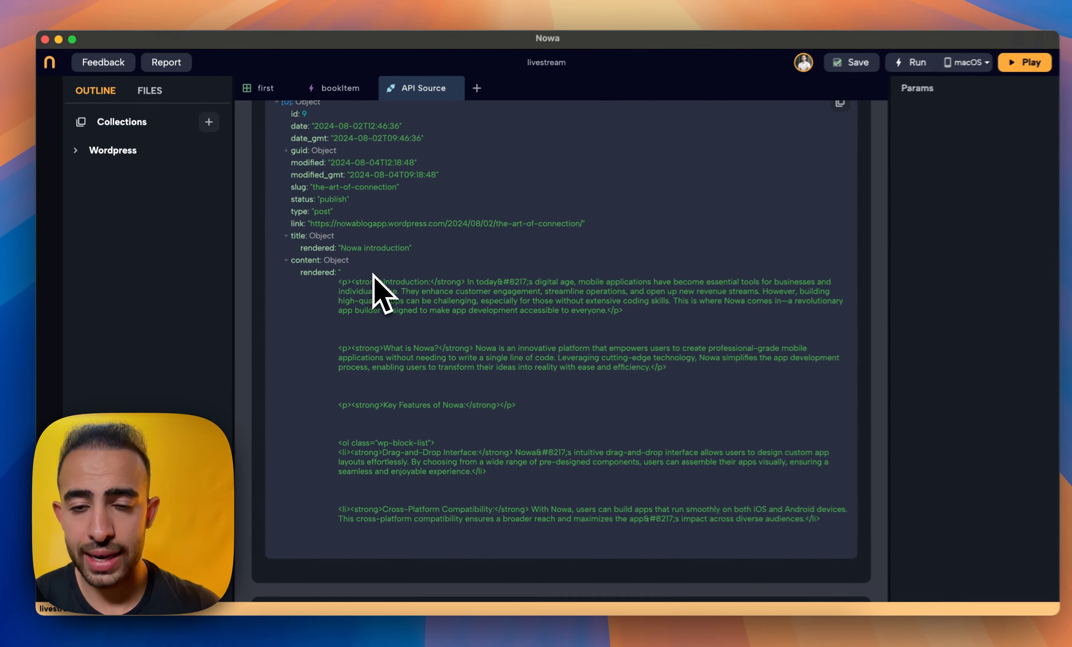
pyautogui.scroll(-6, 575, 202)
pyautogui.scroll(3, 549, 179)
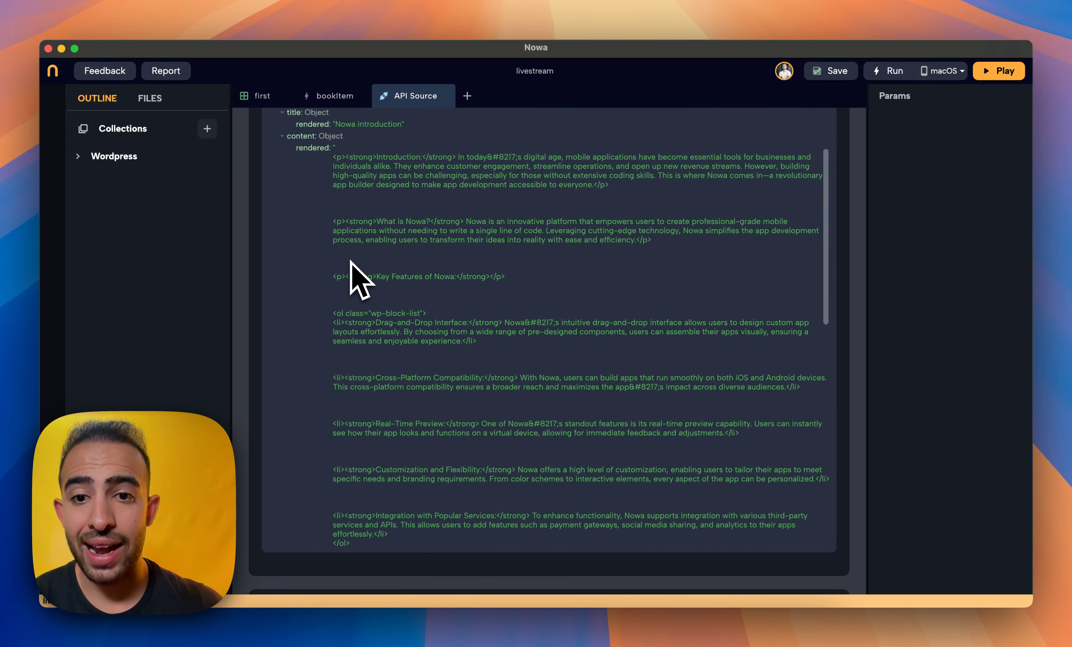
pyautogui.scroll(3, 350, 261)
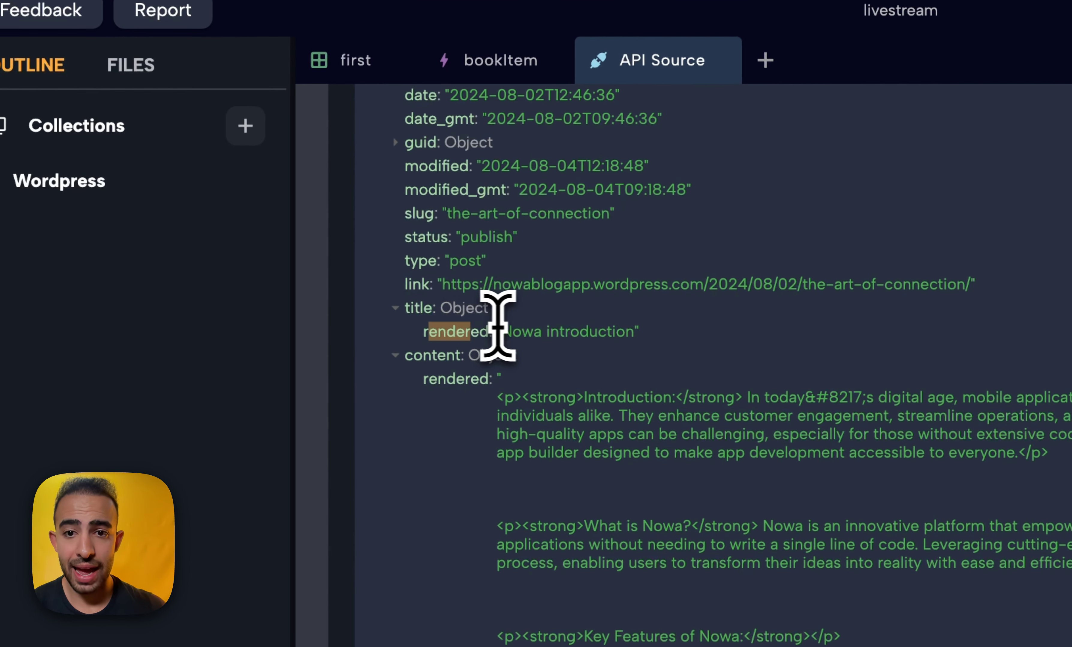
pyautogui.doubleClick(627, 332)
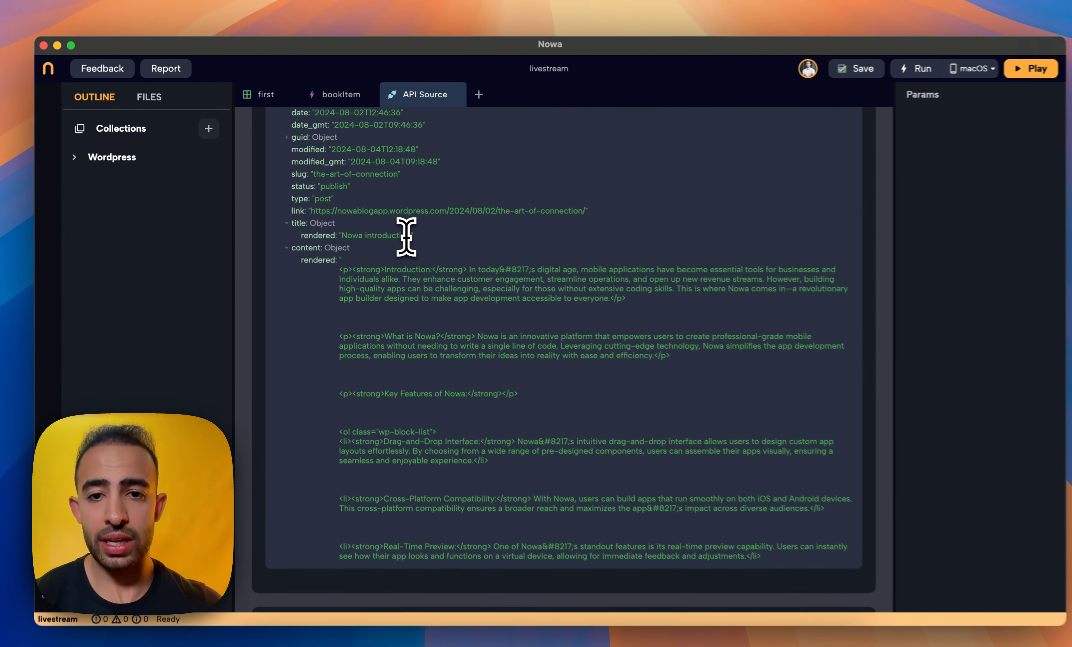
# Highlight the first post's rendered title in the test response and read through its rendered content
pyautogui.moveTo(625, 333); pyautogui.dragTo(516, 332)
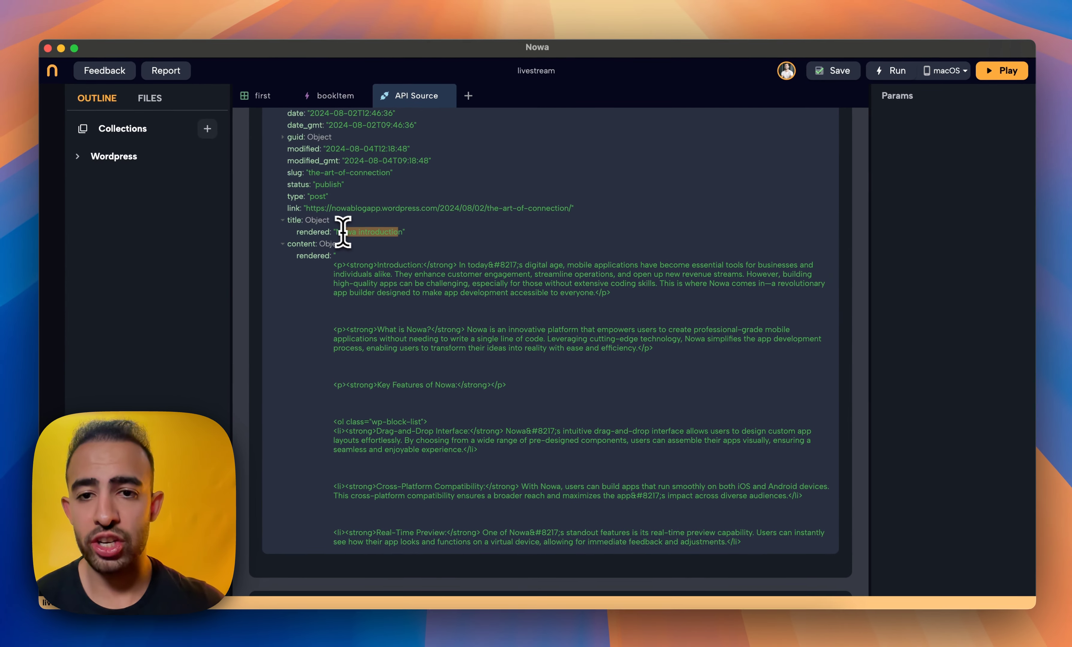
pyautogui.moveTo(343, 232); pyautogui.dragTo(333, 232)
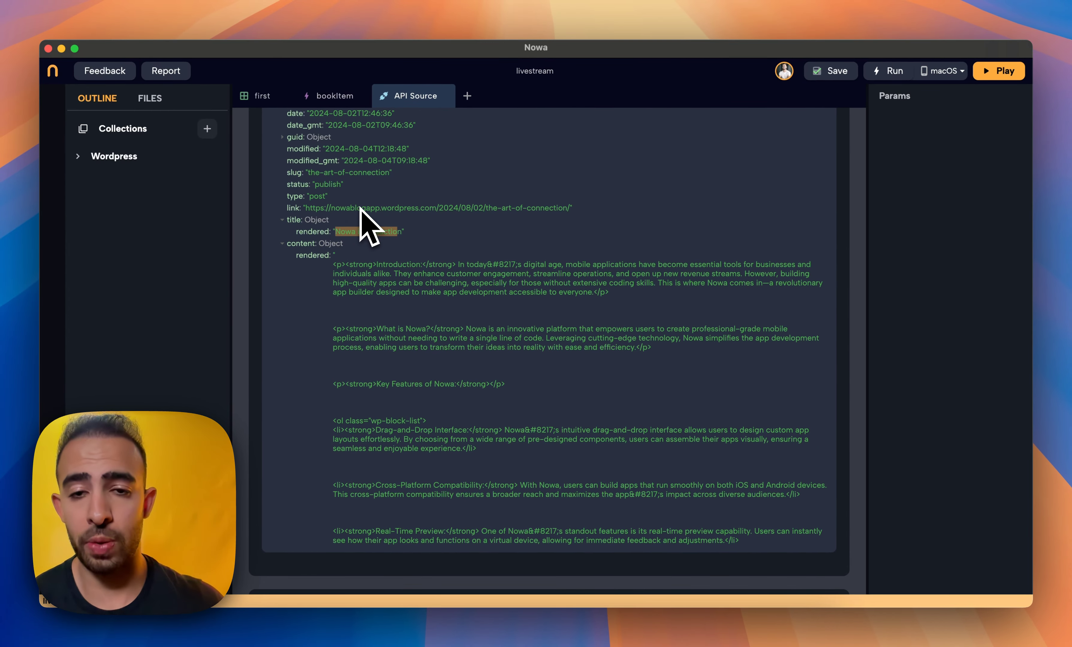
pyautogui.scroll(-2, 453, 286)
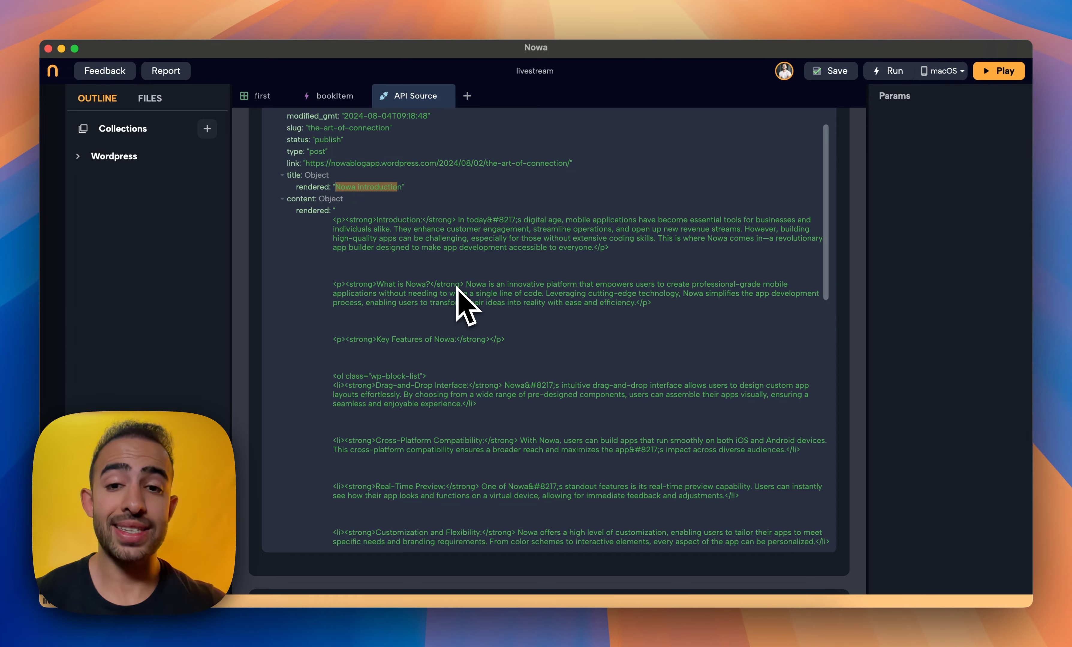
pyautogui.scroll(-10, 457, 288)
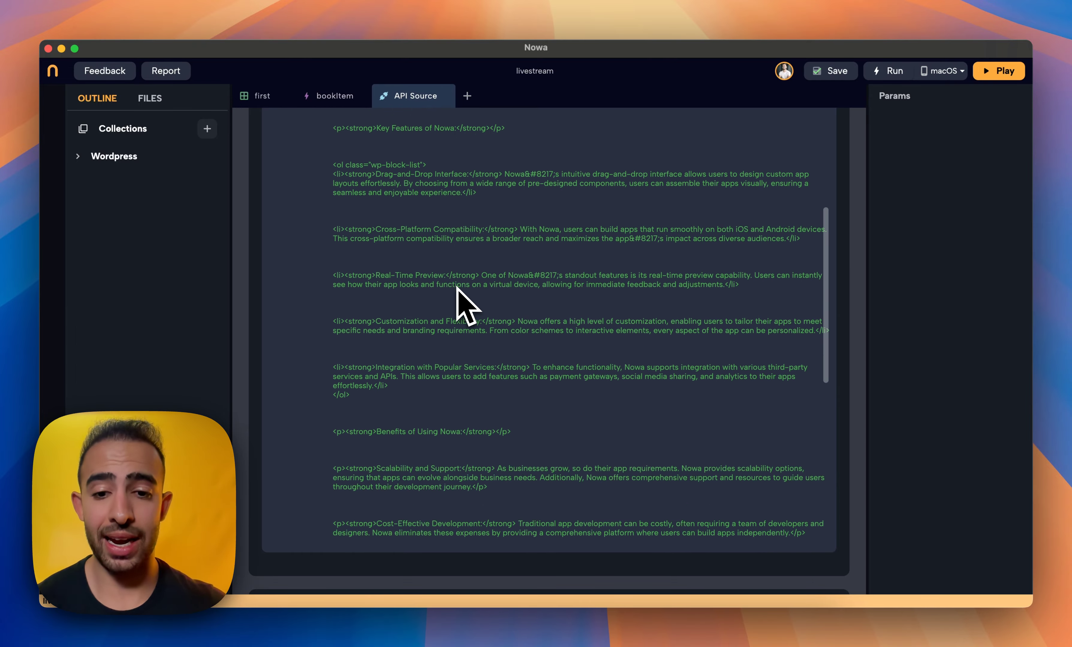
pyautogui.scroll(15, 457, 288)
# Return to the first screen file and wrap the Homescreen's ListView in a Data Builder, searching the wrappers for "data"
pyautogui.click(258, 105)
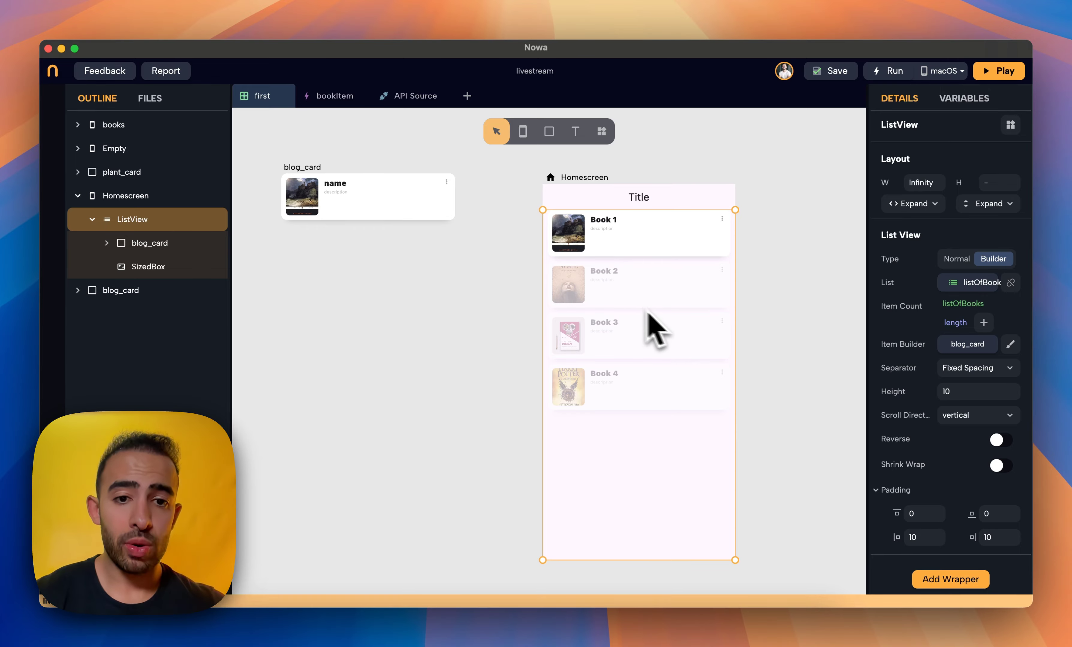
pyautogui.hscroll(5, 699, 335)
pyautogui.hscroll(3, 646, 341)
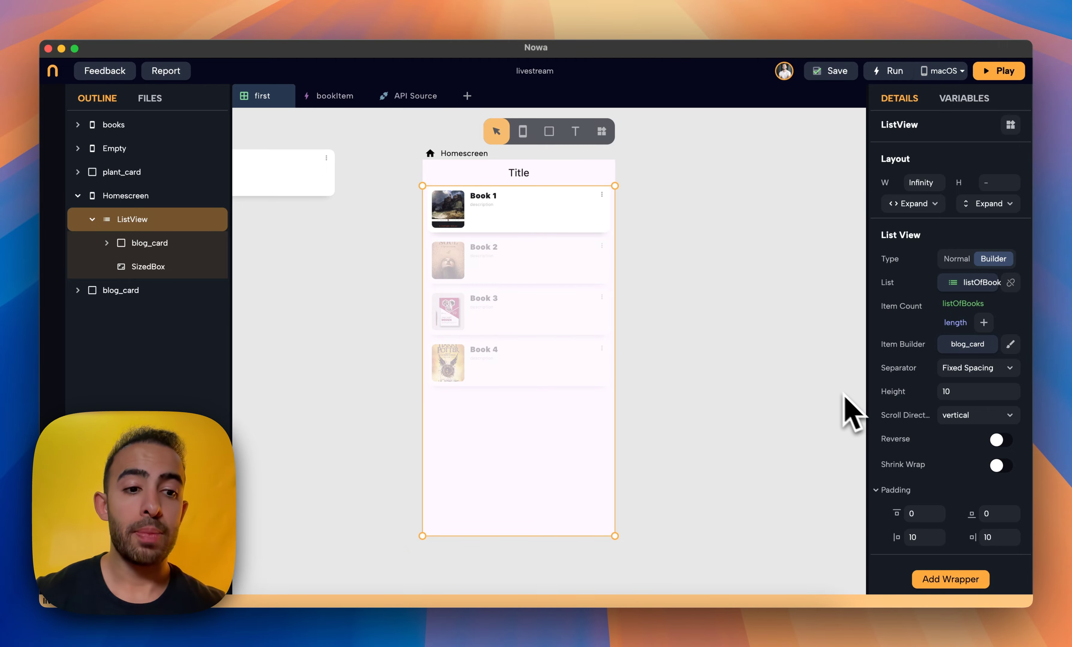
pyautogui.click(951, 582)
pyautogui.write('data')
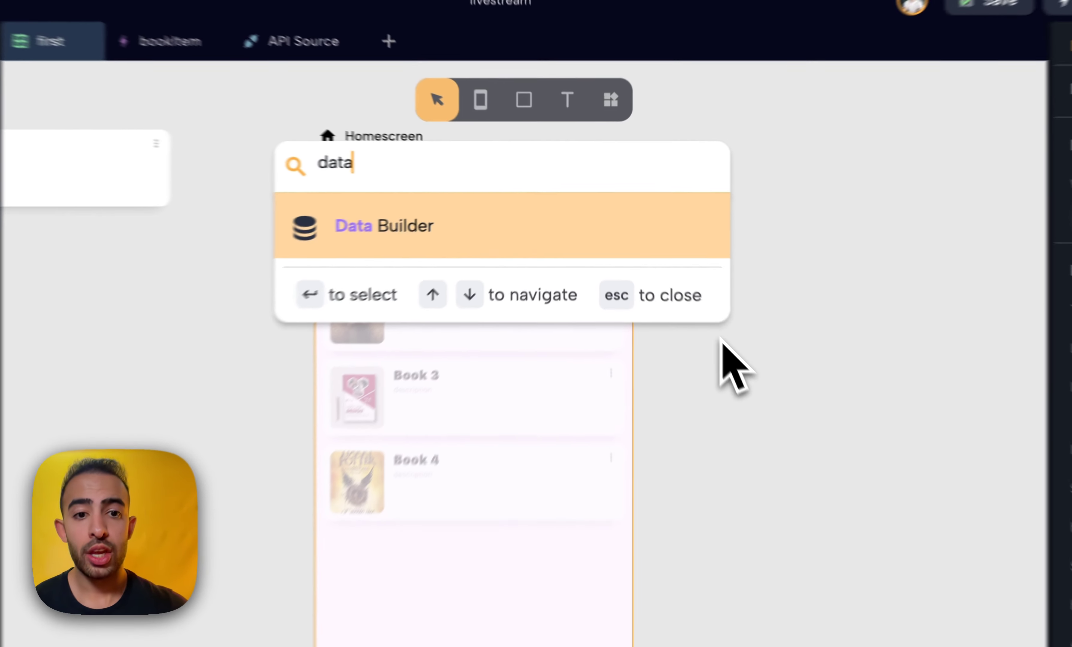
pyautogui.click(670, 276)
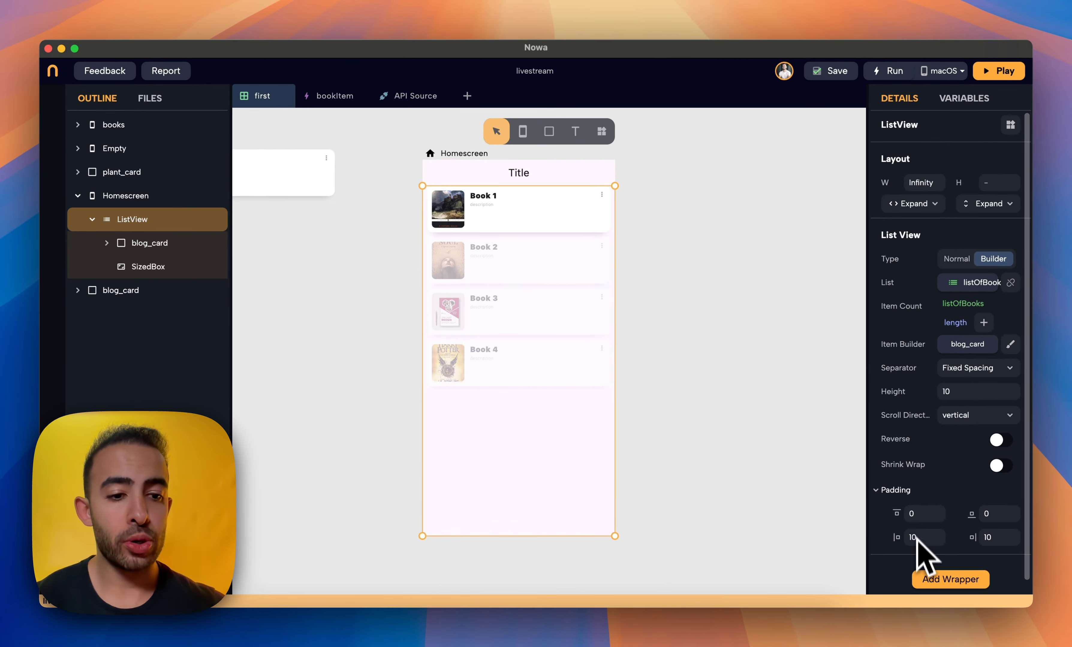
pyautogui.click(938, 584)
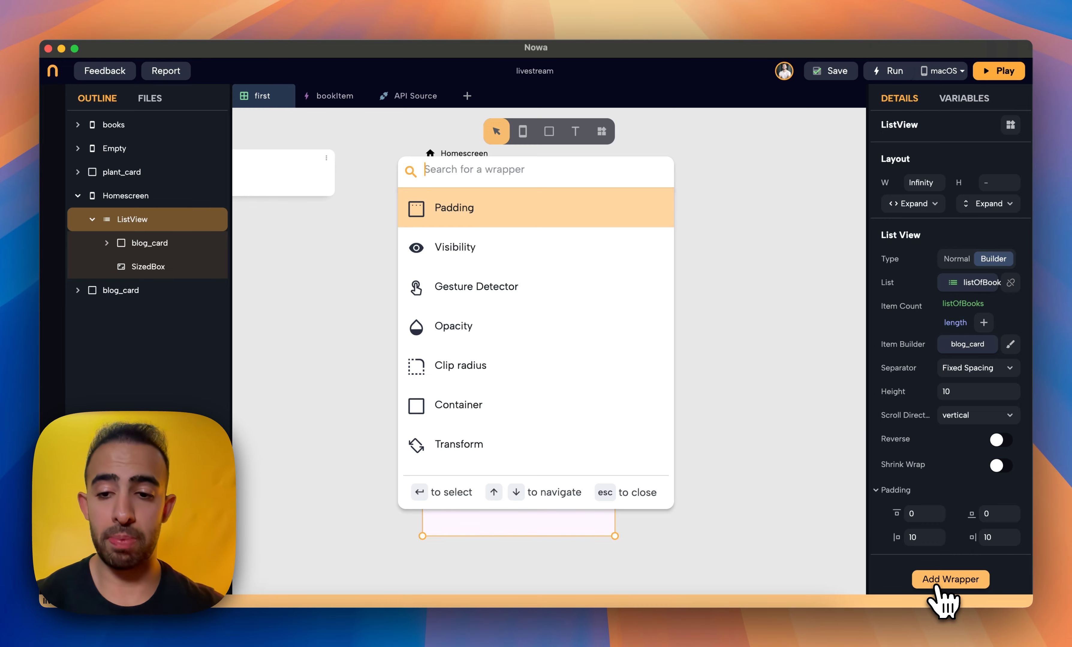
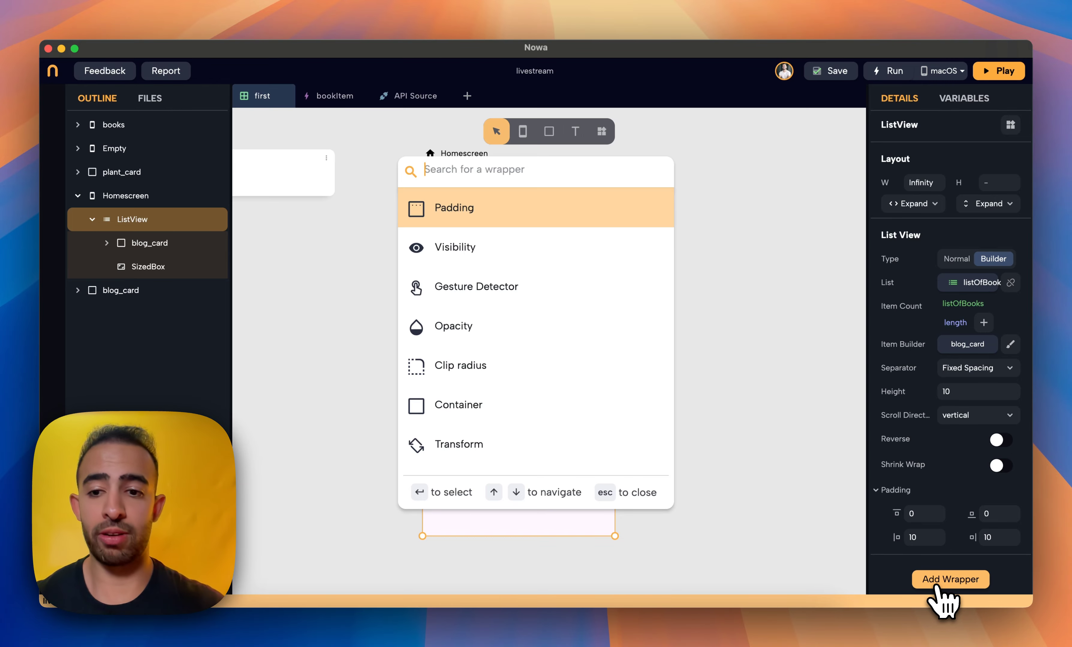
pyautogui.press('Escape')
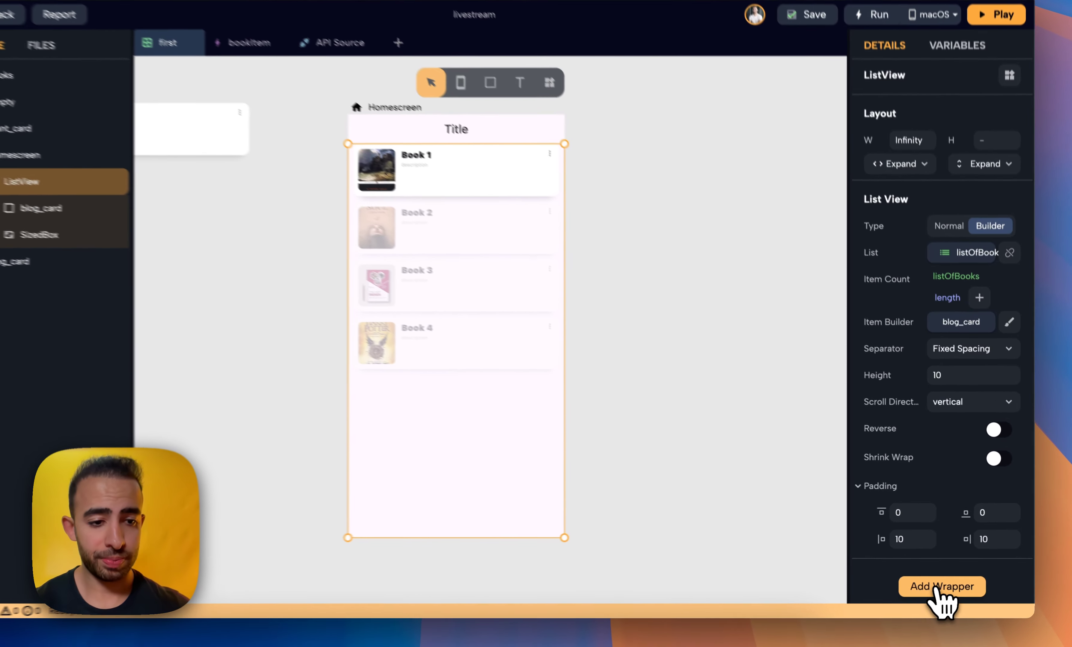
# Wrap the Homescreen's ListView in a Data Builder
pyautogui.click(947, 581)
pyautogui.write('data')
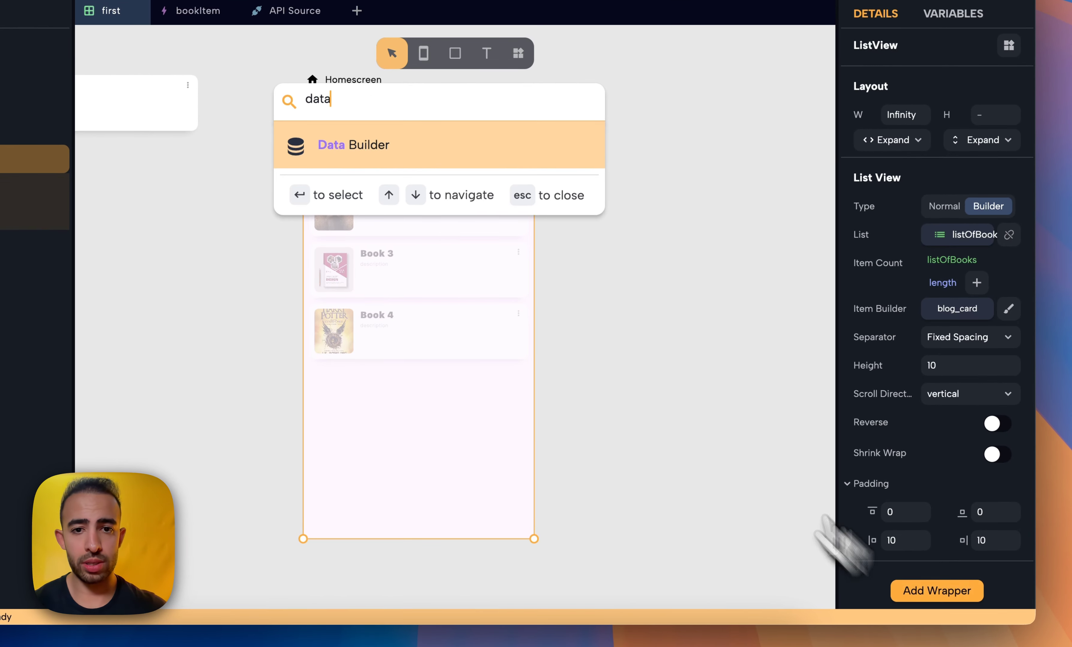
pyautogui.click(510, 161)
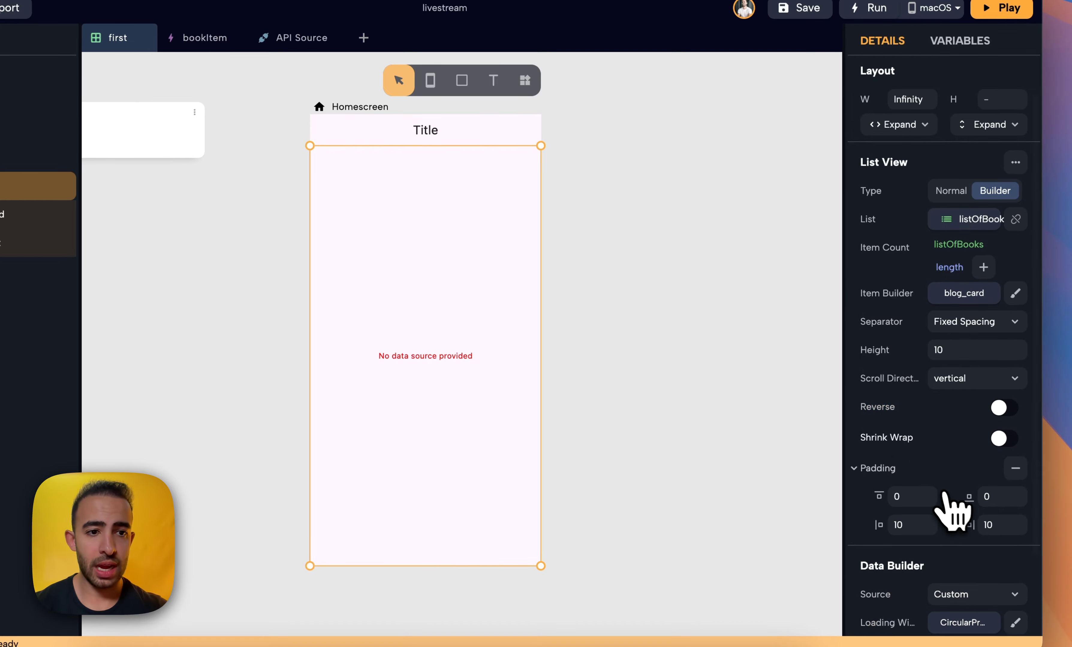
# Set the Data Builder's source to API Request and choose getAllPosts as its API
pyautogui.scroll(-3, 953, 509)
pyautogui.click(964, 497)
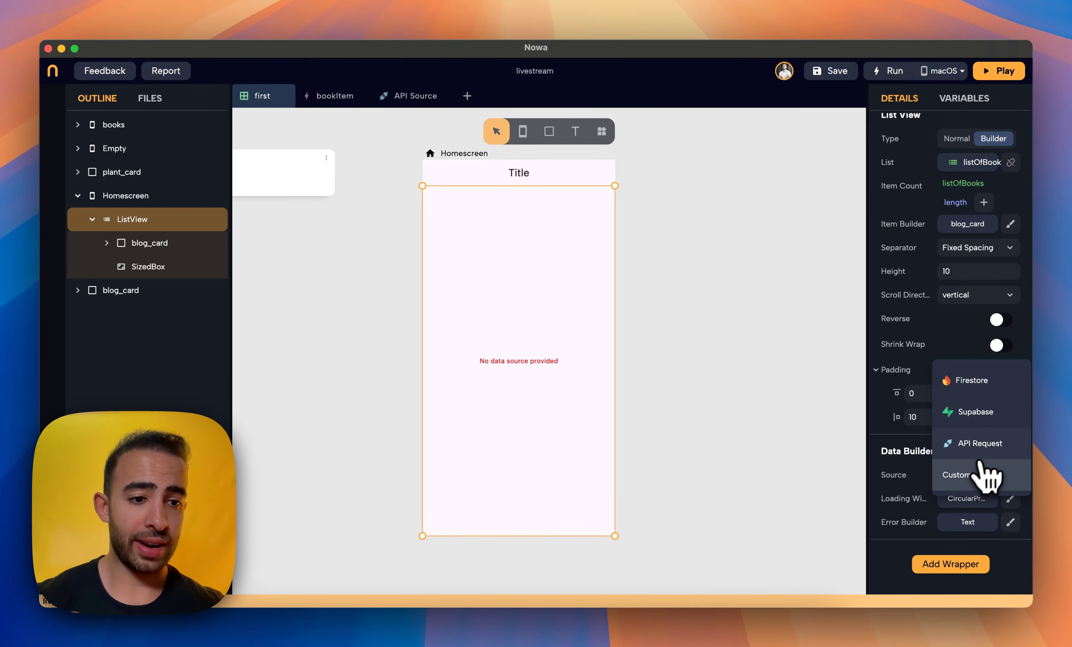
pyautogui.click(986, 447)
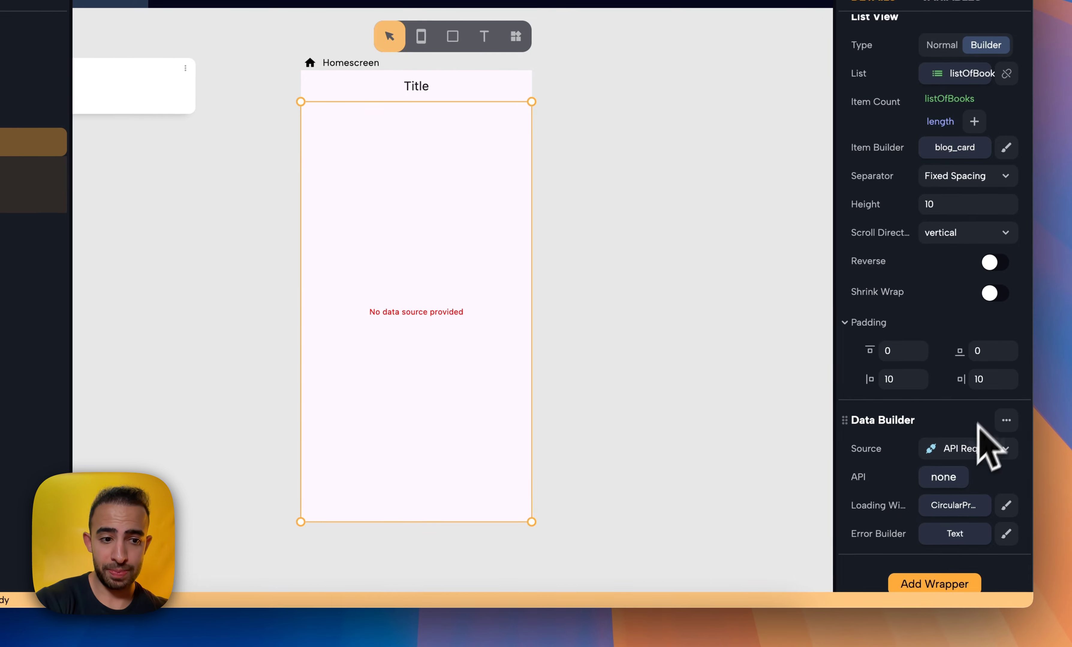
pyautogui.click(940, 484)
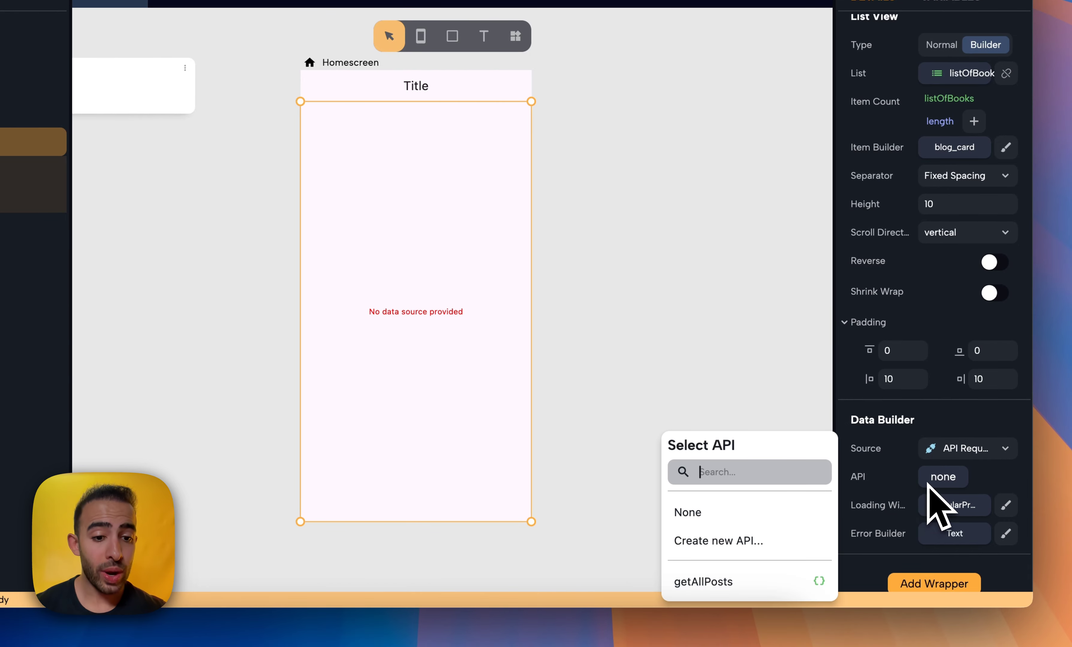
pyautogui.click(819, 583)
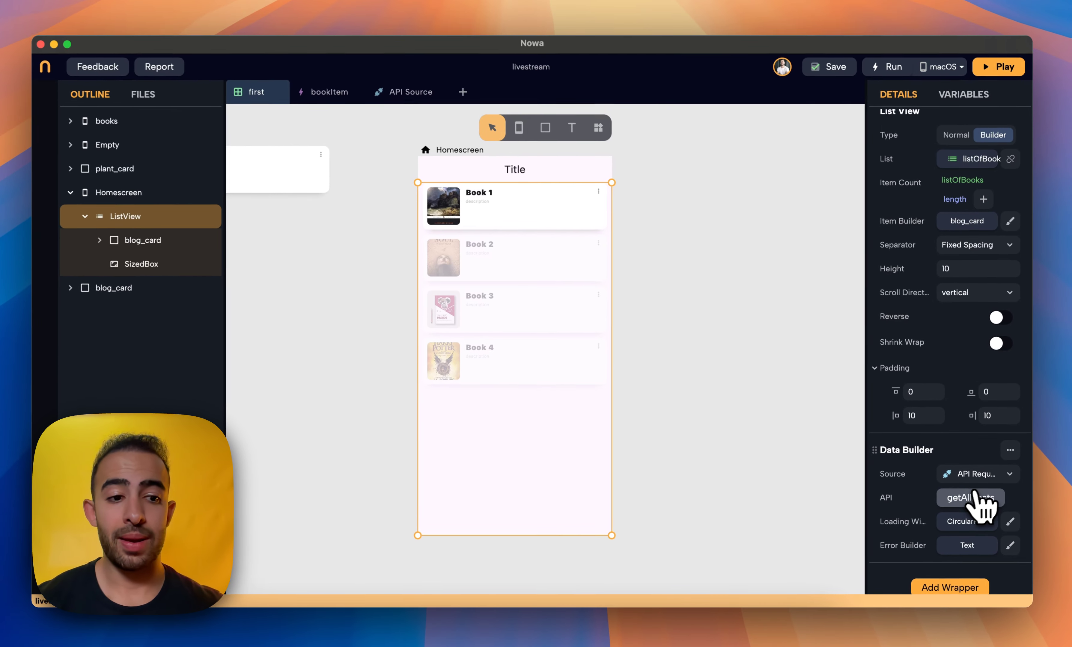
# Link the ListView's List field to the local data variable instead of listOfBooks
pyautogui.scroll(3, 934, 491)
pyautogui.scroll(3, 951, 510)
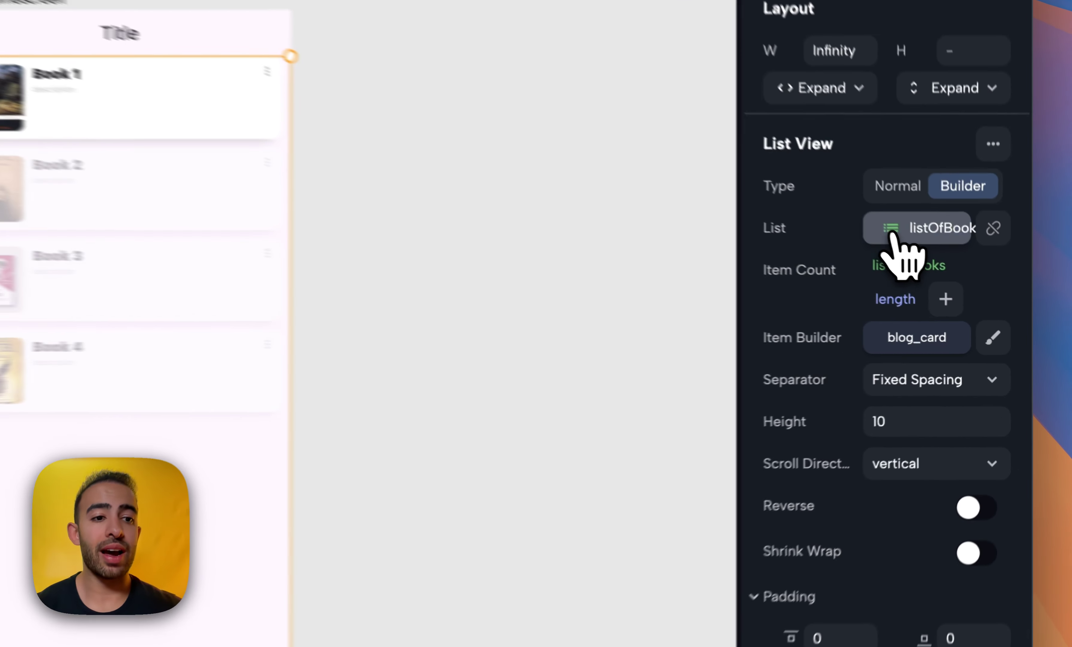
pyautogui.click(893, 238)
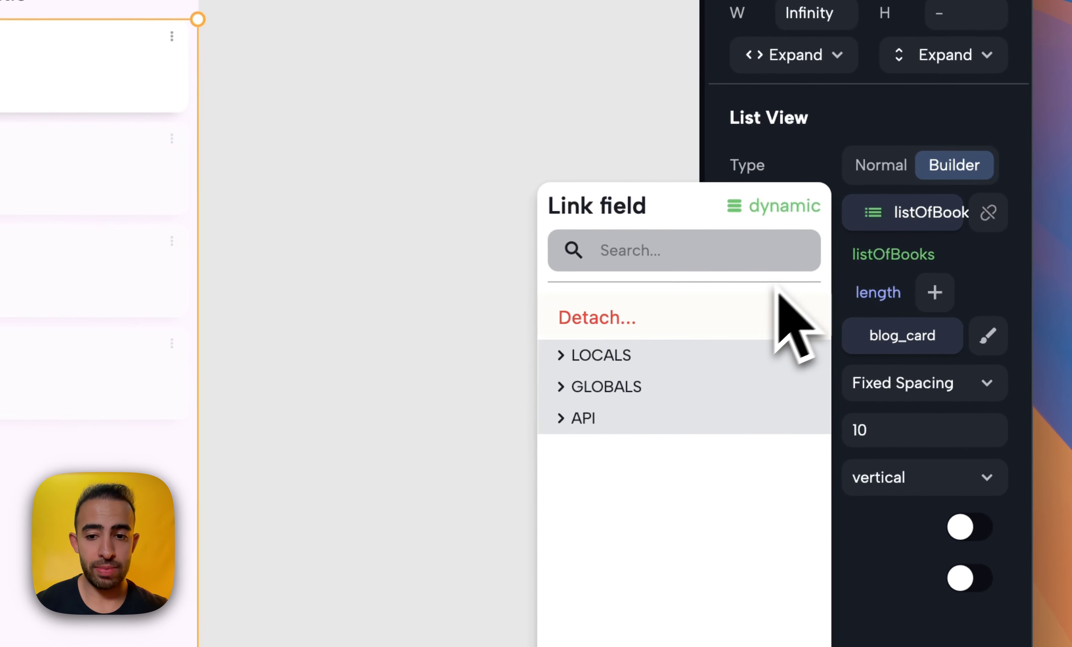
pyautogui.click(666, 355)
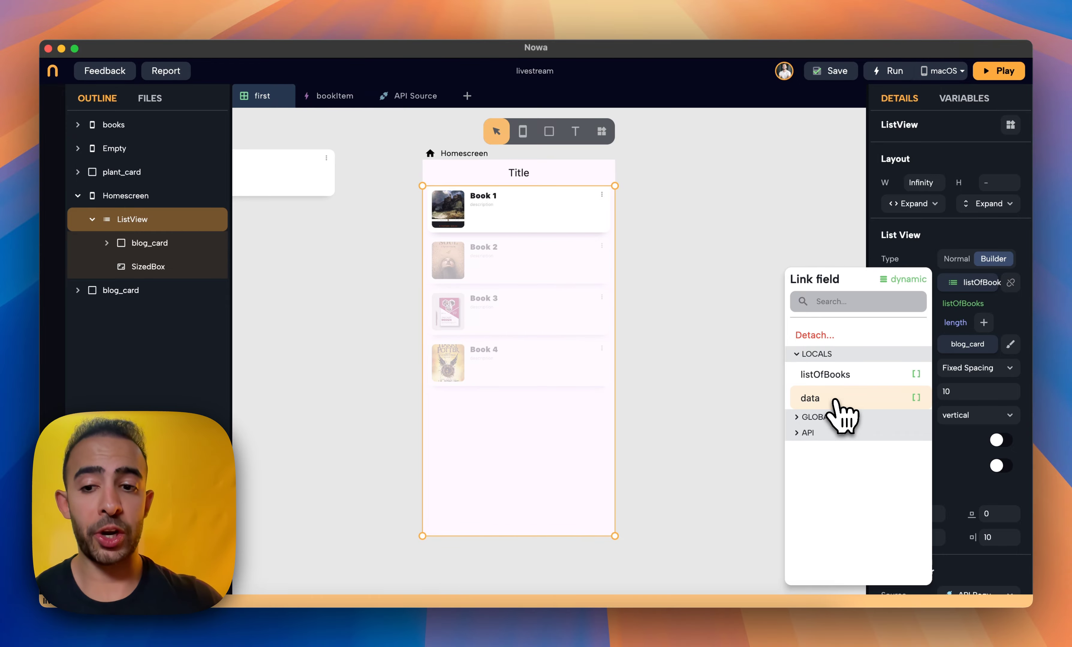
pyautogui.click(835, 401)
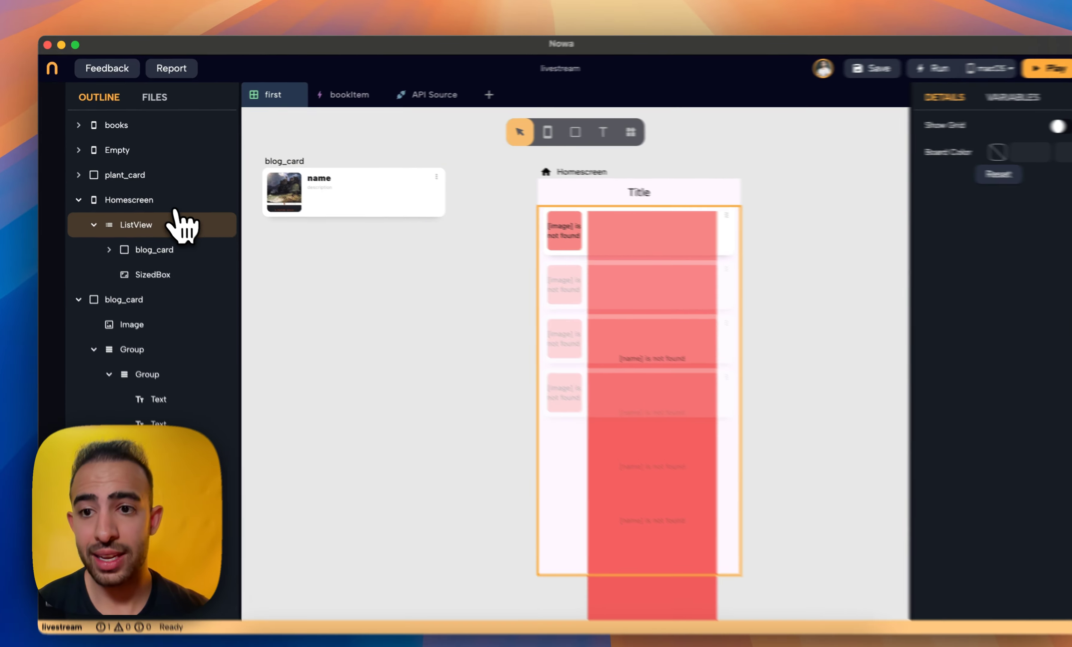
# Select the ListView's blog_card and examine the getAllPosts response and generated schema in the API source
pyautogui.click(133, 246)
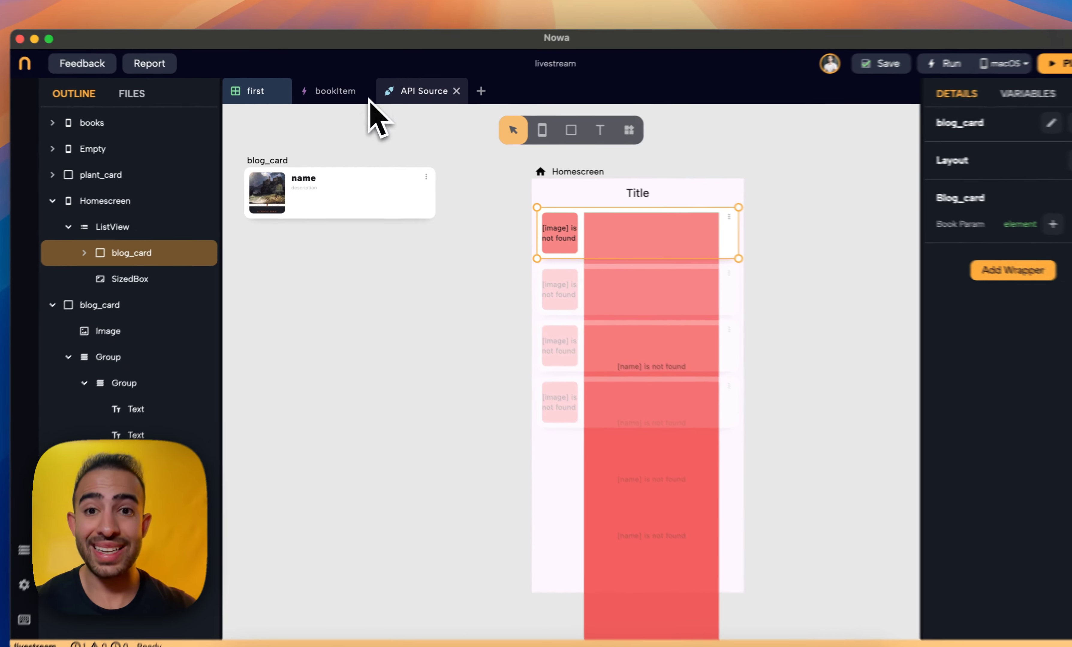
pyautogui.click(416, 91)
pyautogui.scroll(-15, 565, 425)
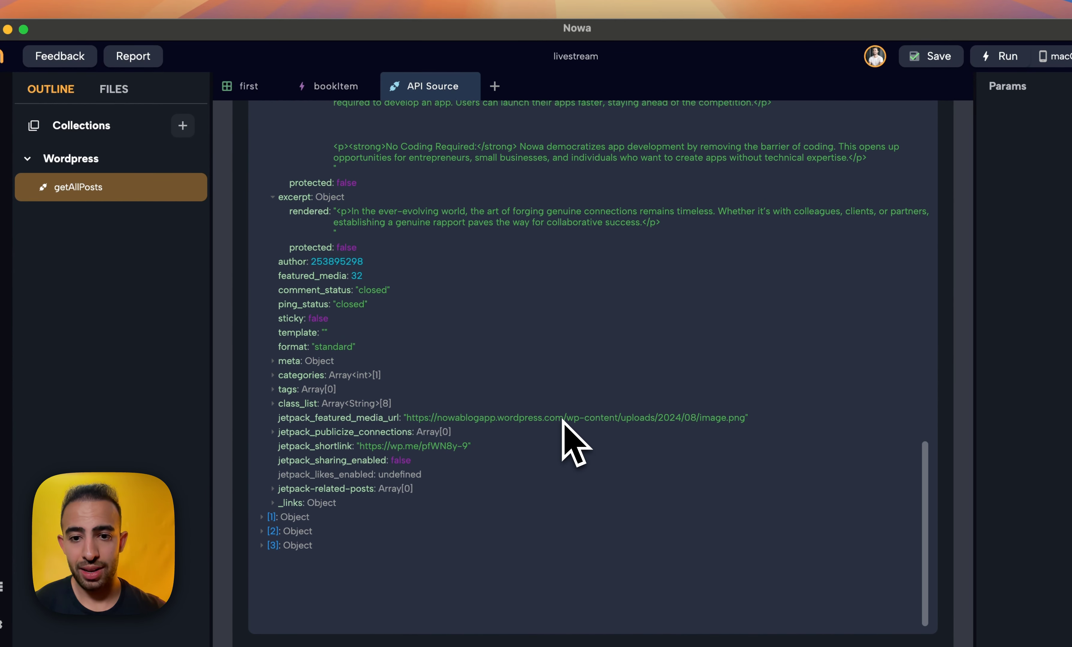
pyautogui.scroll(3, 565, 436)
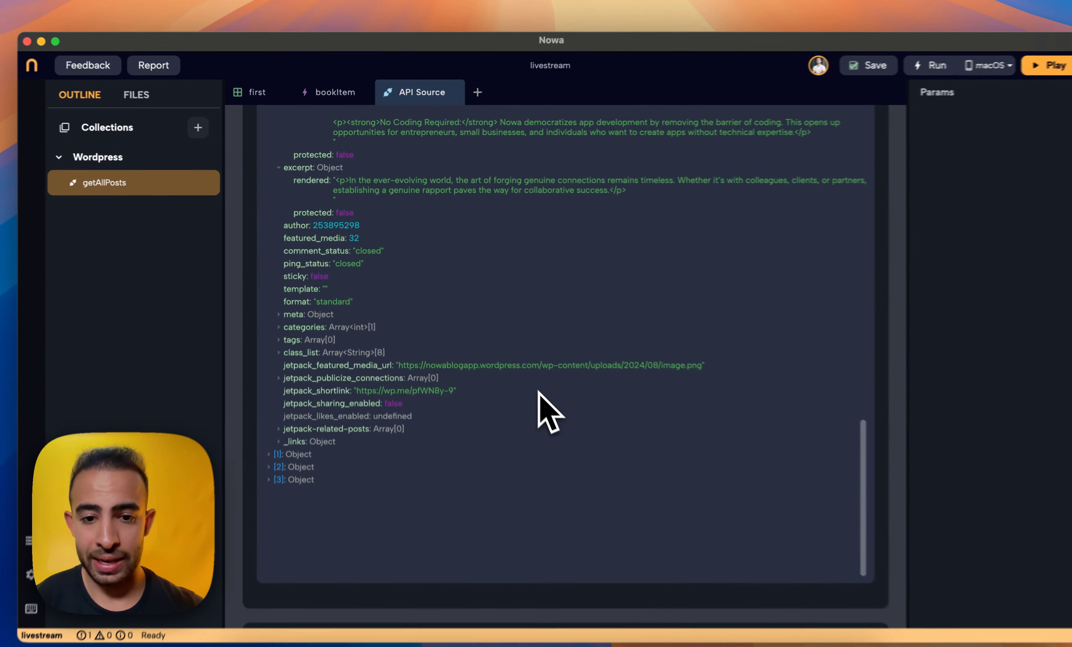
pyautogui.scroll(-10, 858, 447)
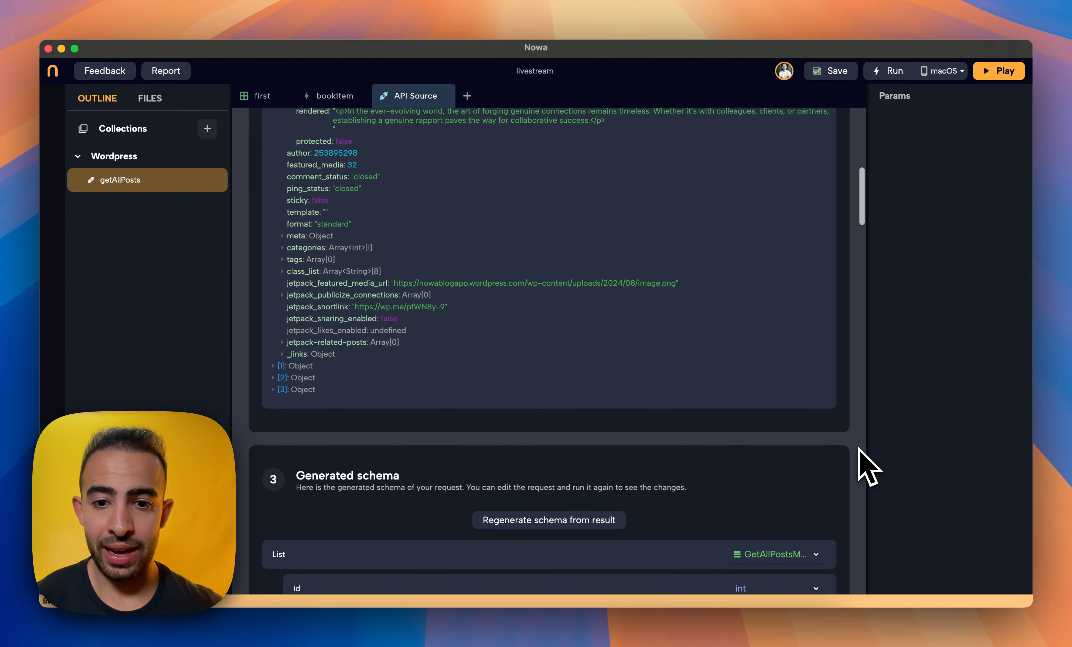
pyautogui.scroll(3, 858, 448)
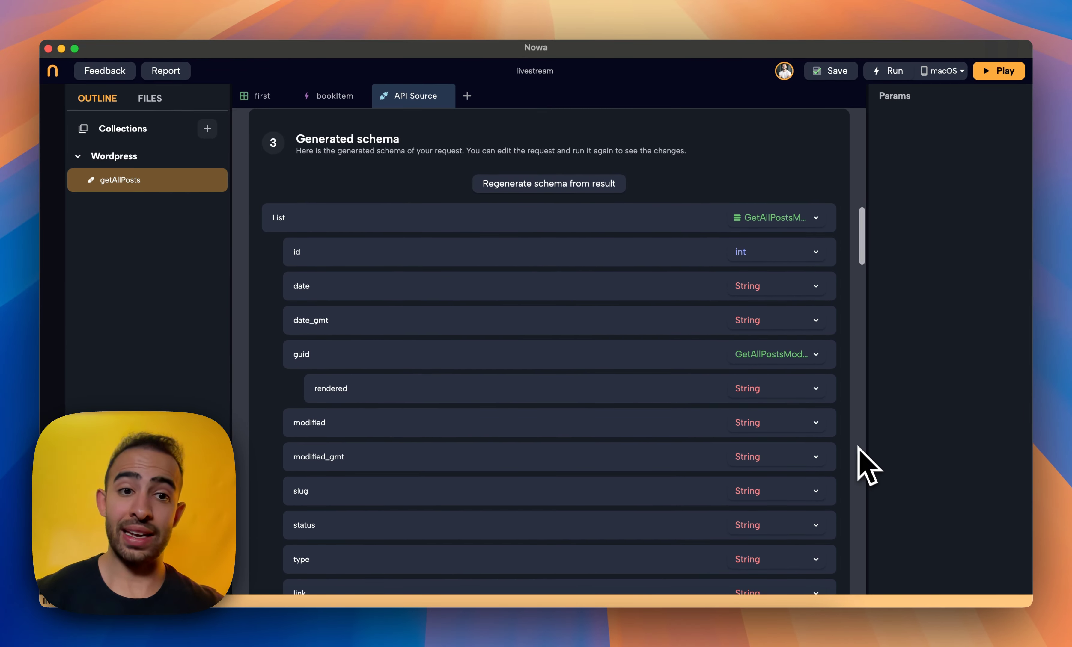
pyautogui.scroll(-2, 437, 286)
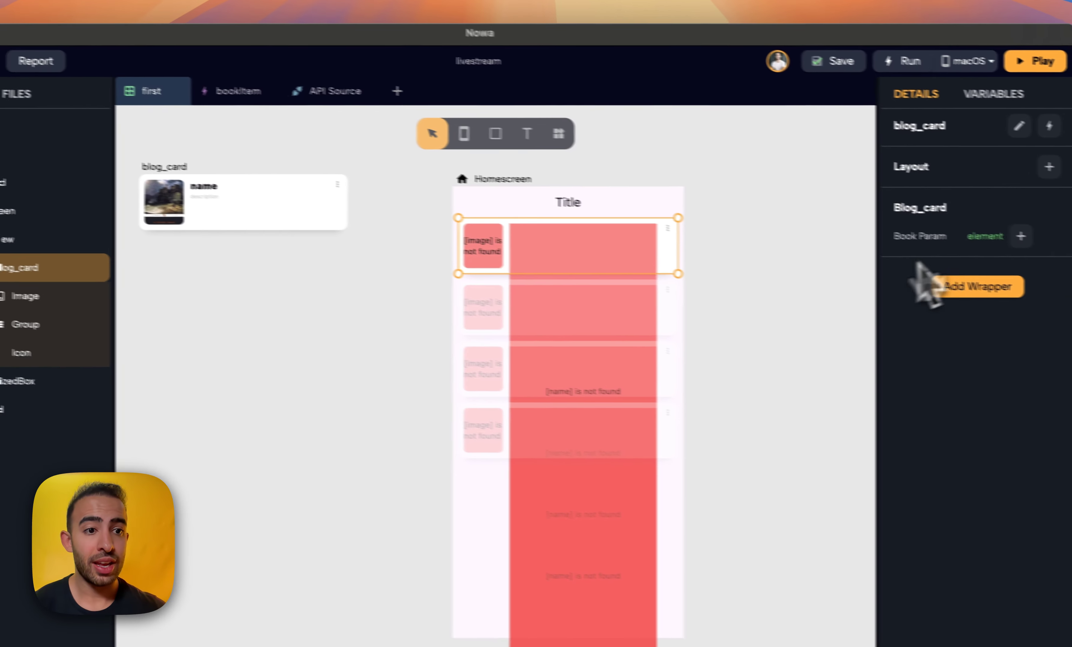
# Replace the blog_card's Book Param element link with separate fields and link its Name to the element's title rendered value
pyautogui.click(1069, 251)
pyautogui.click(865, 291)
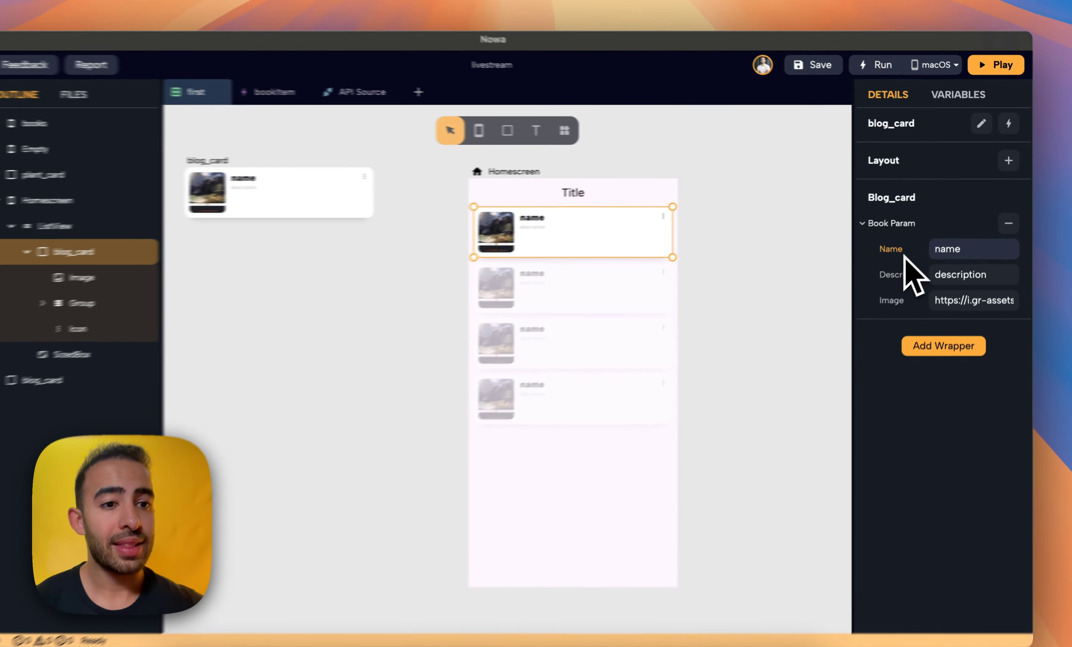
pyautogui.click(915, 248)
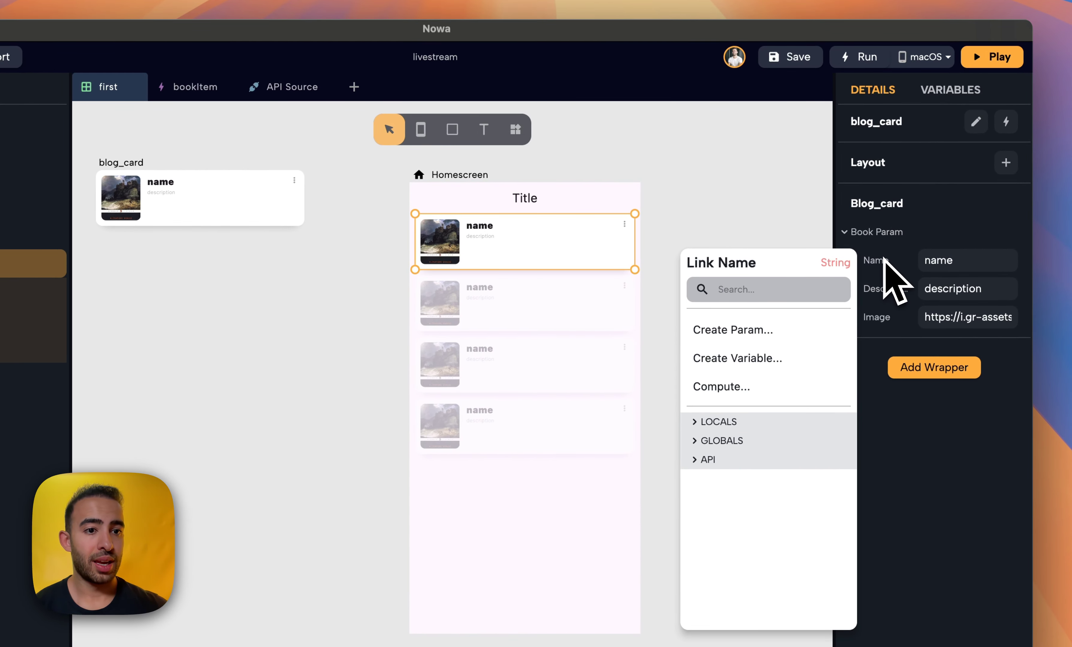
pyautogui.click(887, 258)
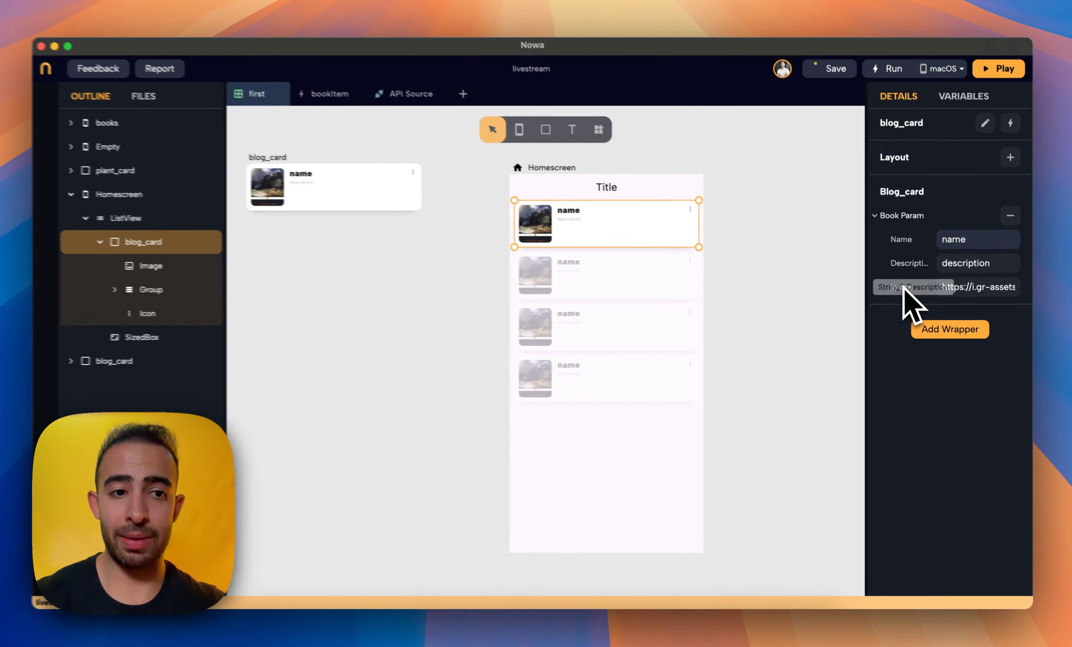
pyautogui.click(907, 258)
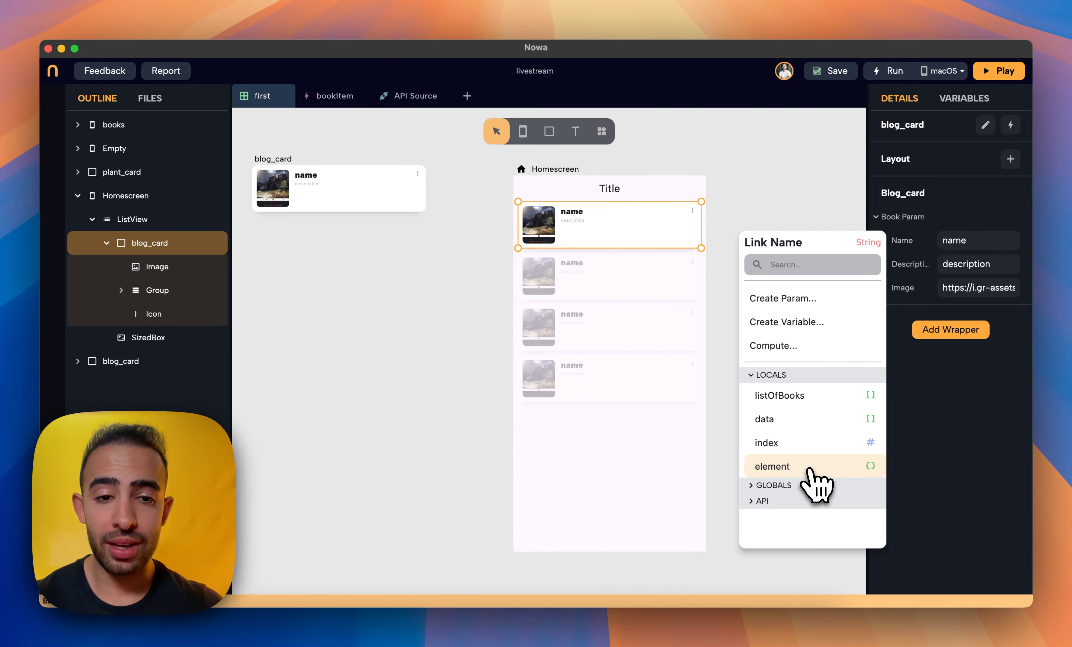
pyautogui.click(809, 470)
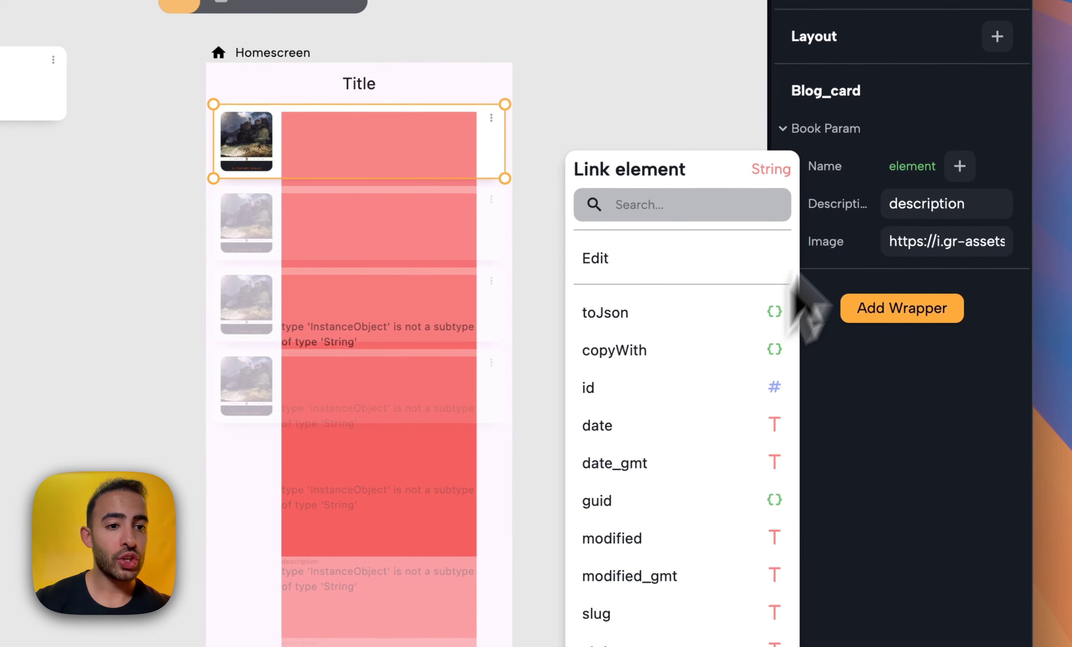
pyautogui.scroll(-8, 718, 372)
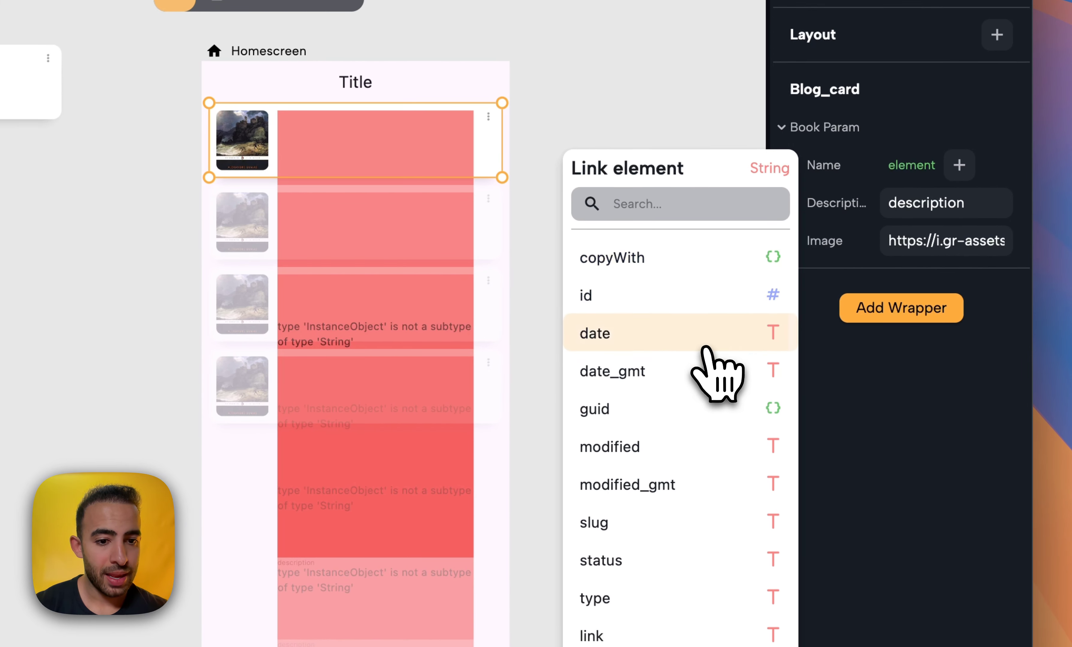
pyautogui.click(668, 410)
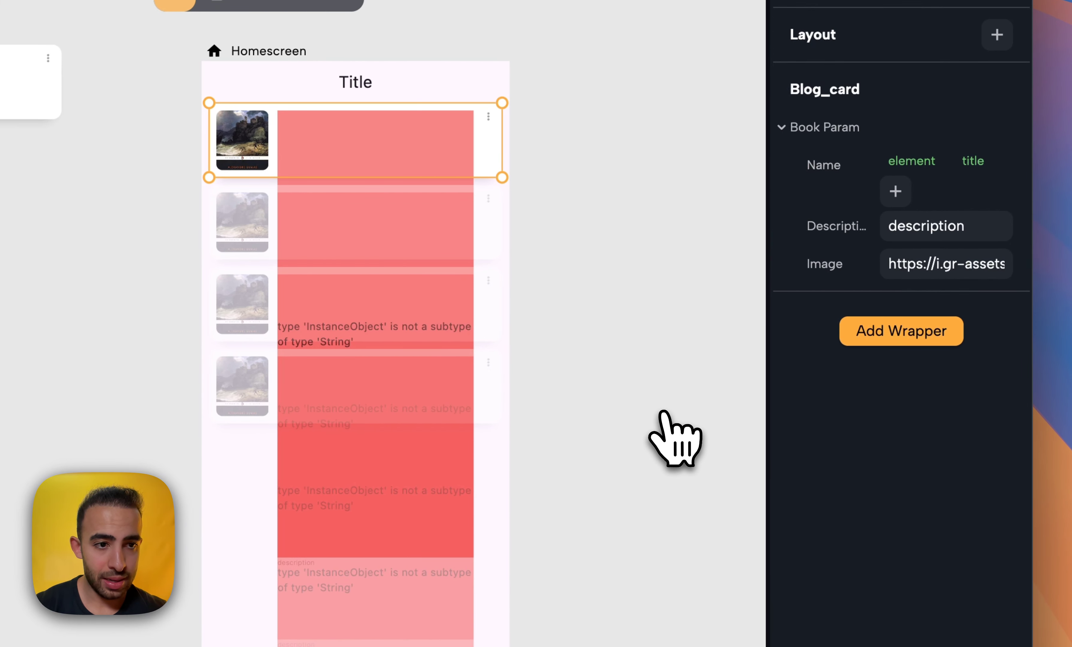
pyautogui.click(900, 194)
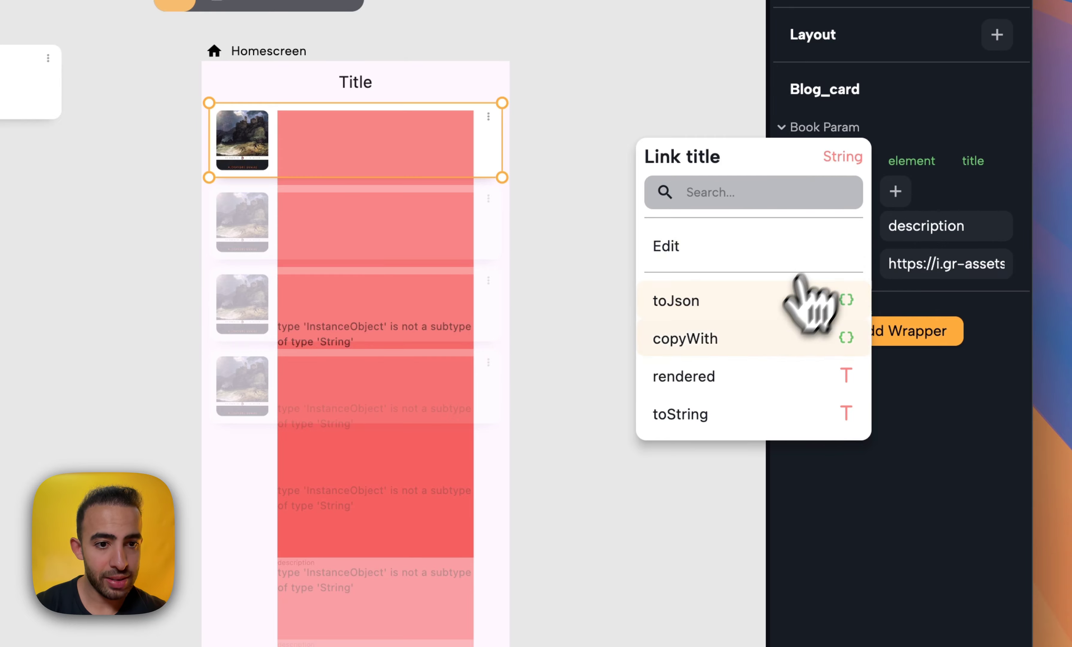
pyautogui.click(710, 380)
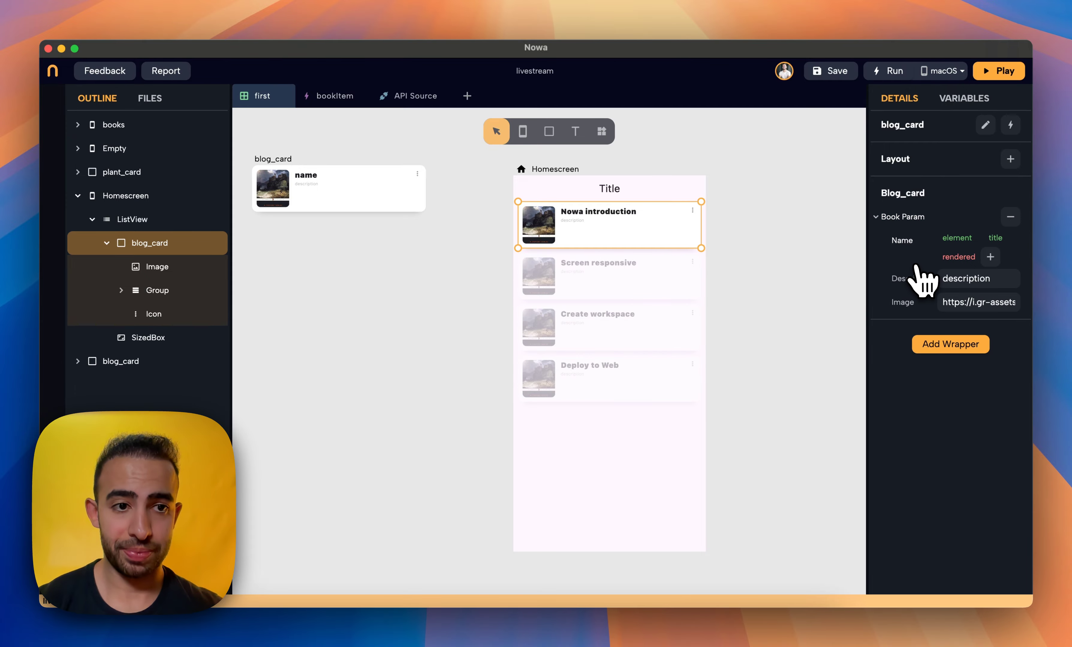
# Look at the blog_card component and the bookItem class, returning to the first board
pyautogui.click(421, 205)
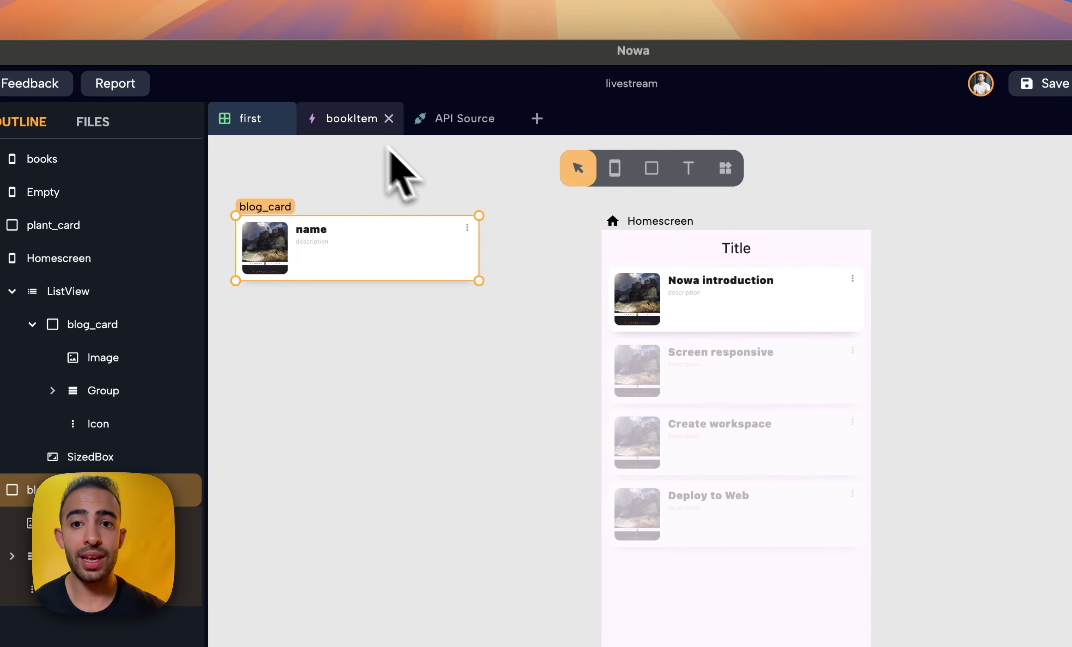
pyautogui.click(349, 119)
pyautogui.click(242, 118)
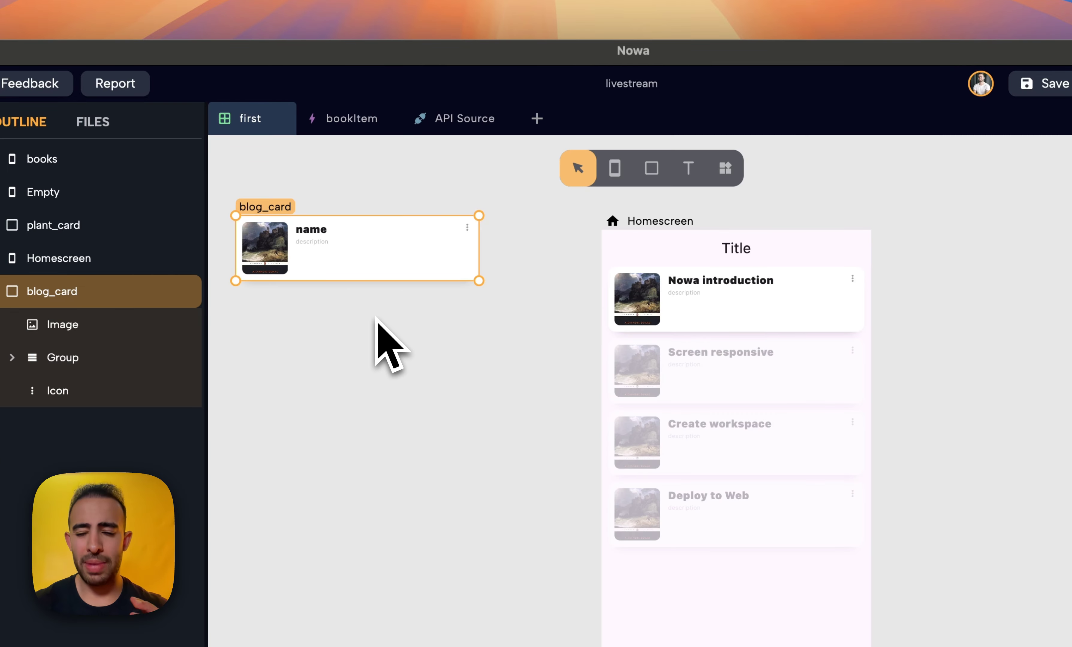
# Link the Description of the ListView's blog_card to the element's excerpt rendered value
pyautogui.click(696, 367)
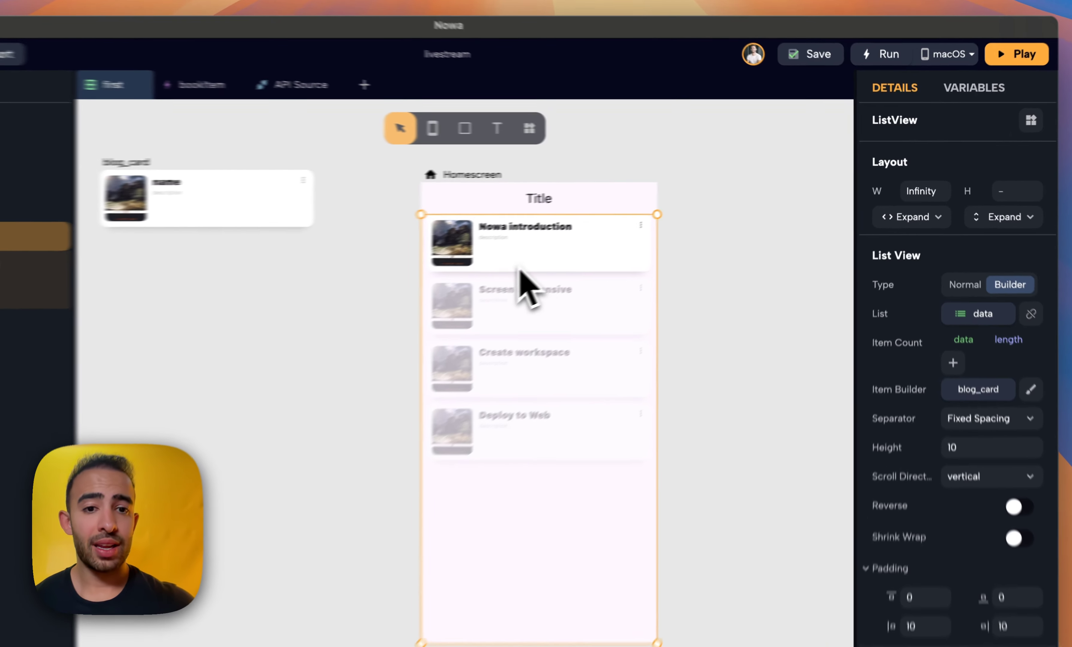
pyautogui.click(571, 231)
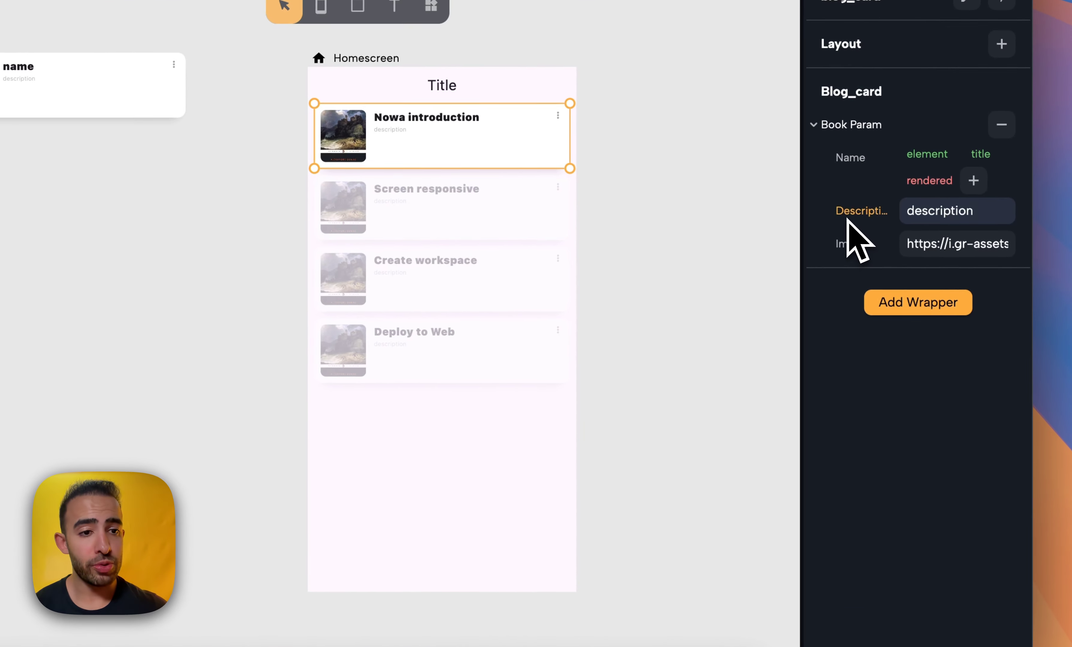
pyautogui.click(908, 279)
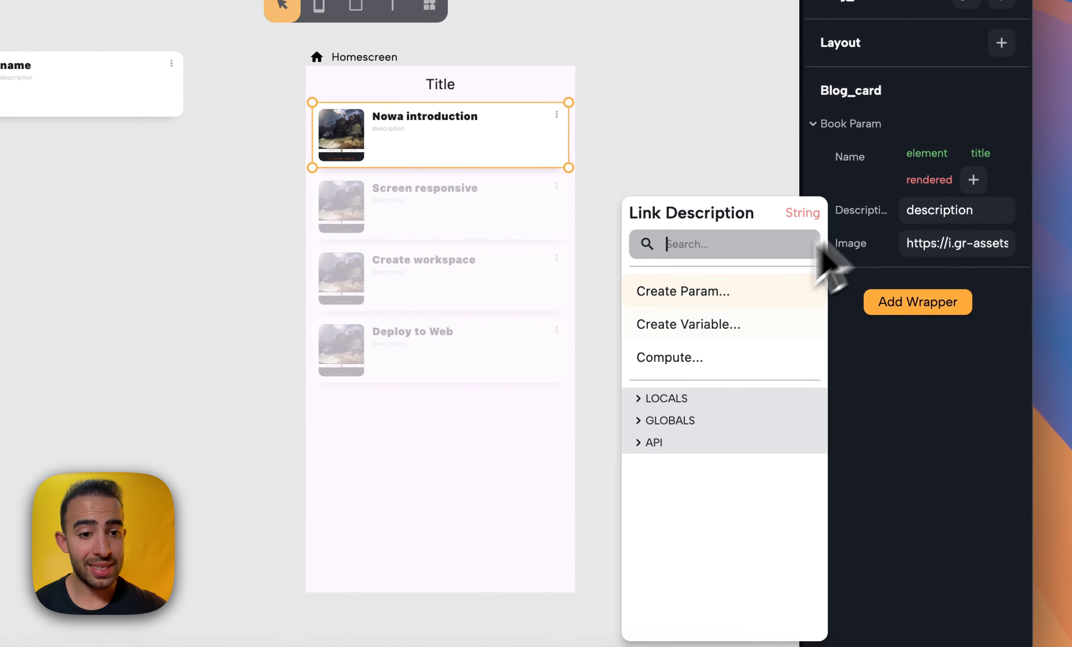
pyautogui.click(700, 398)
pyautogui.click(662, 522)
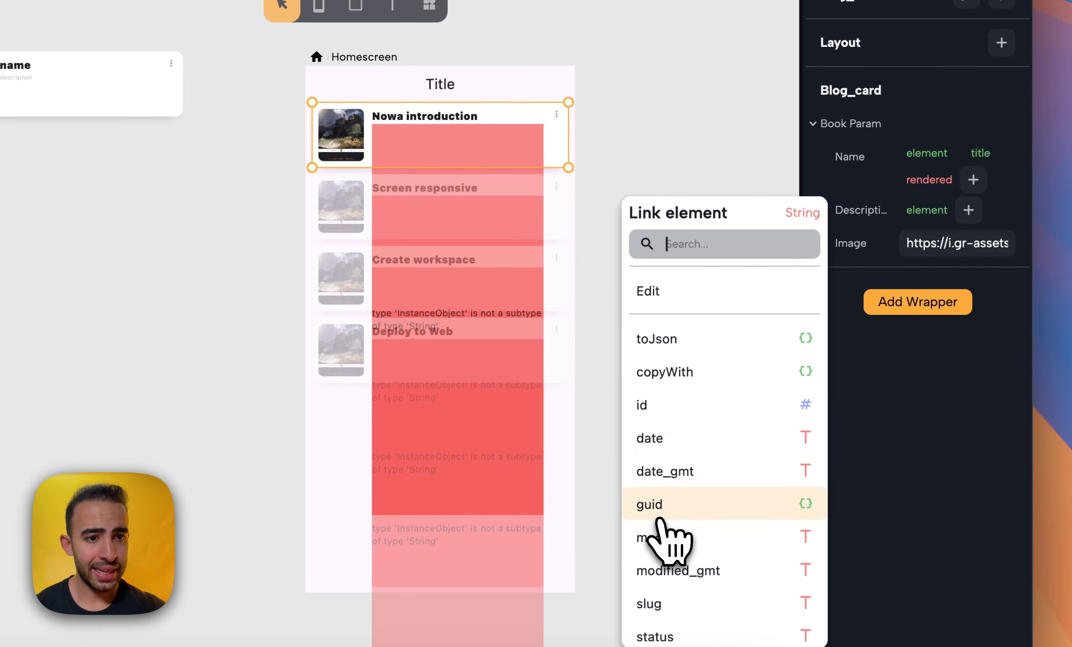
pyautogui.click(968, 211)
pyautogui.scroll(-6, 780, 414)
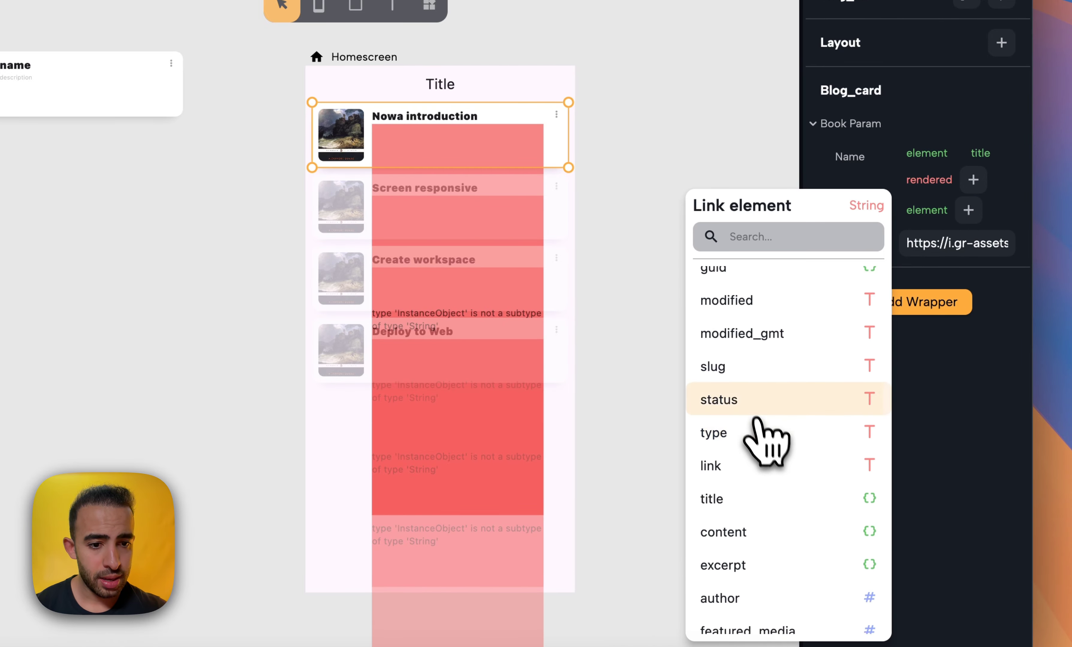
pyautogui.click(763, 566)
pyautogui.click(758, 395)
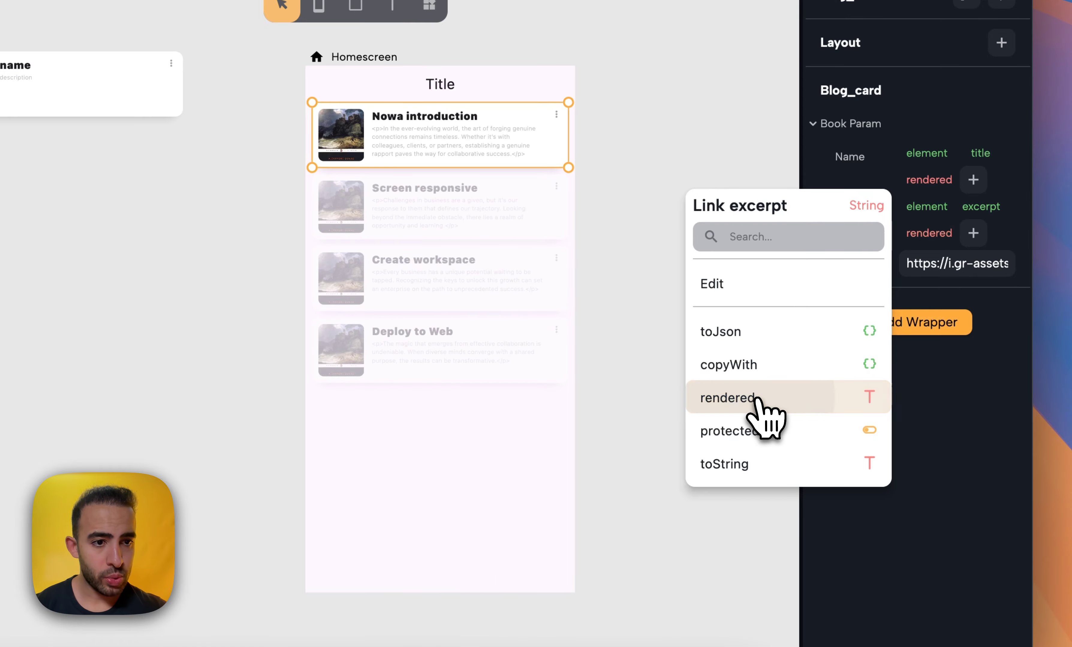
# Link the blog_card's Image field under Book Param to the element's jetpack_featured_media_url
pyautogui.click(855, 275)
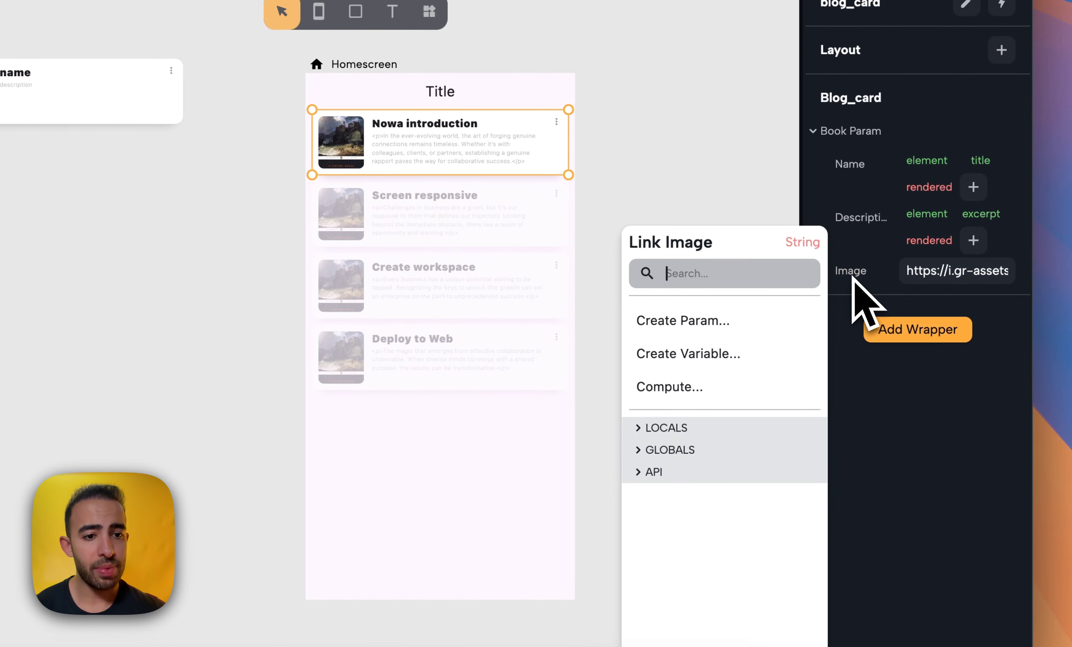
pyautogui.click(700, 427)
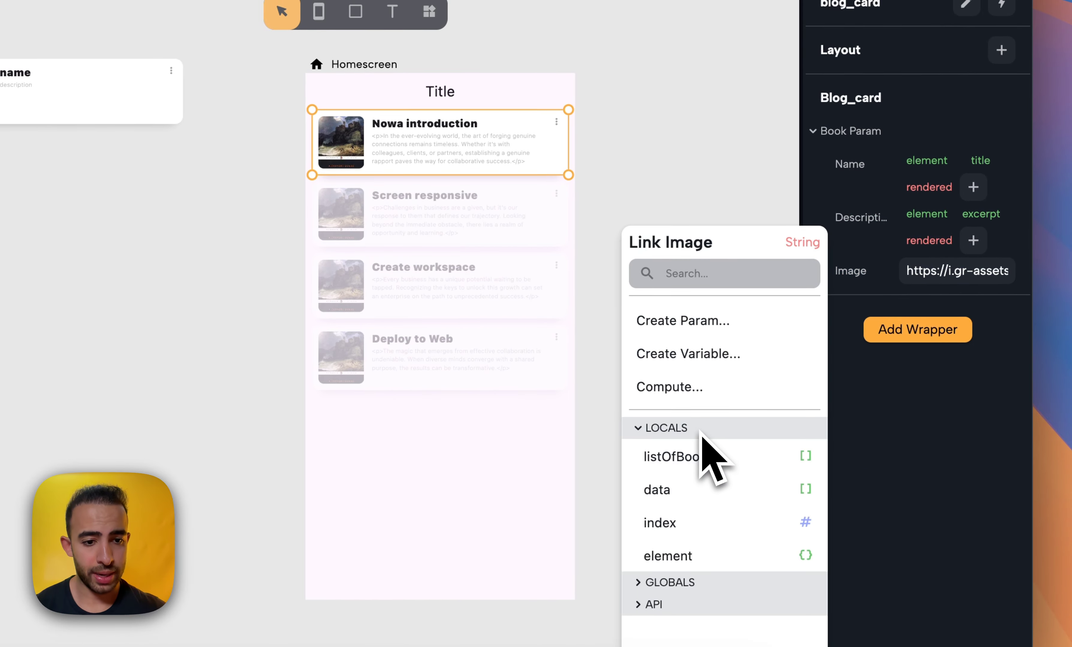
pyautogui.click(671, 554)
pyautogui.scroll(-15, 689, 455)
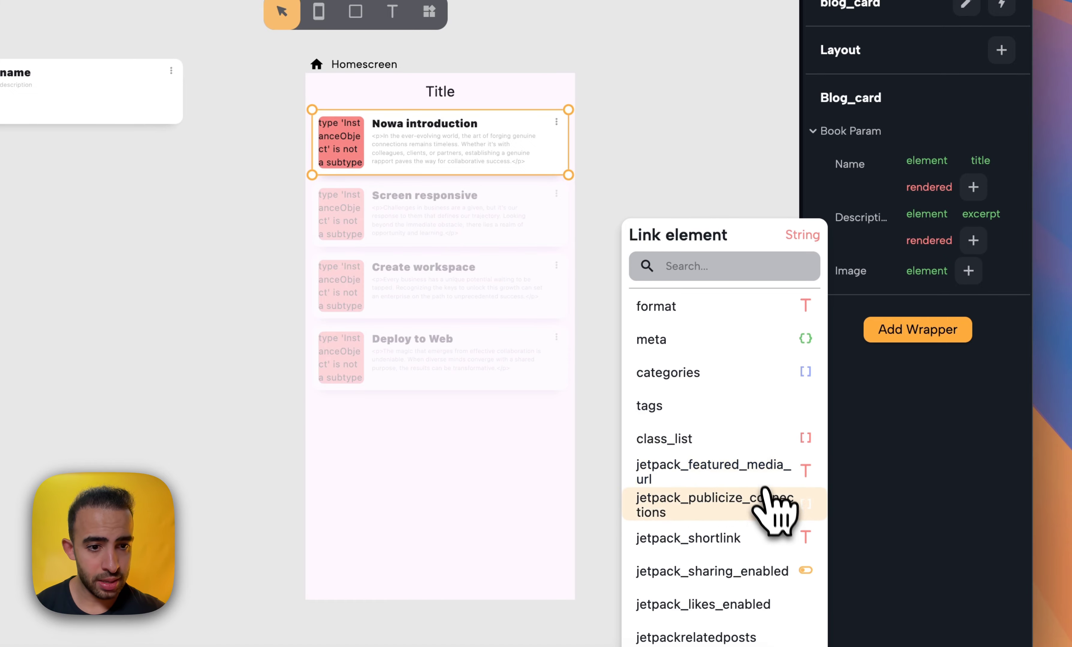
pyautogui.click(782, 479)
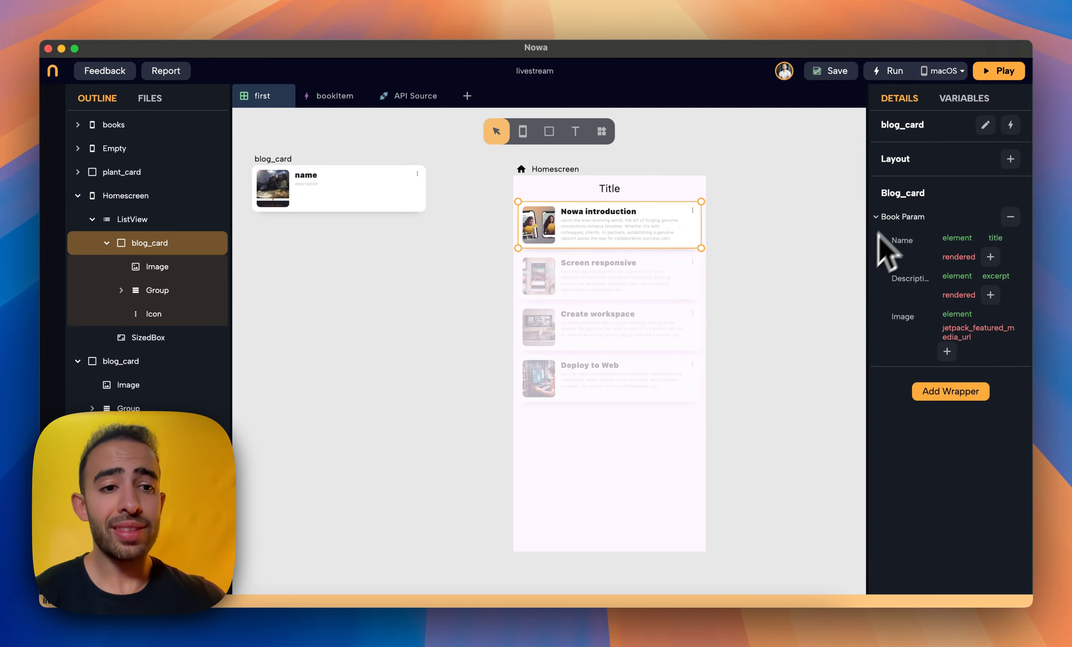
# Add two String params named image and title to the standalone blog_card component
pyautogui.click(273, 159)
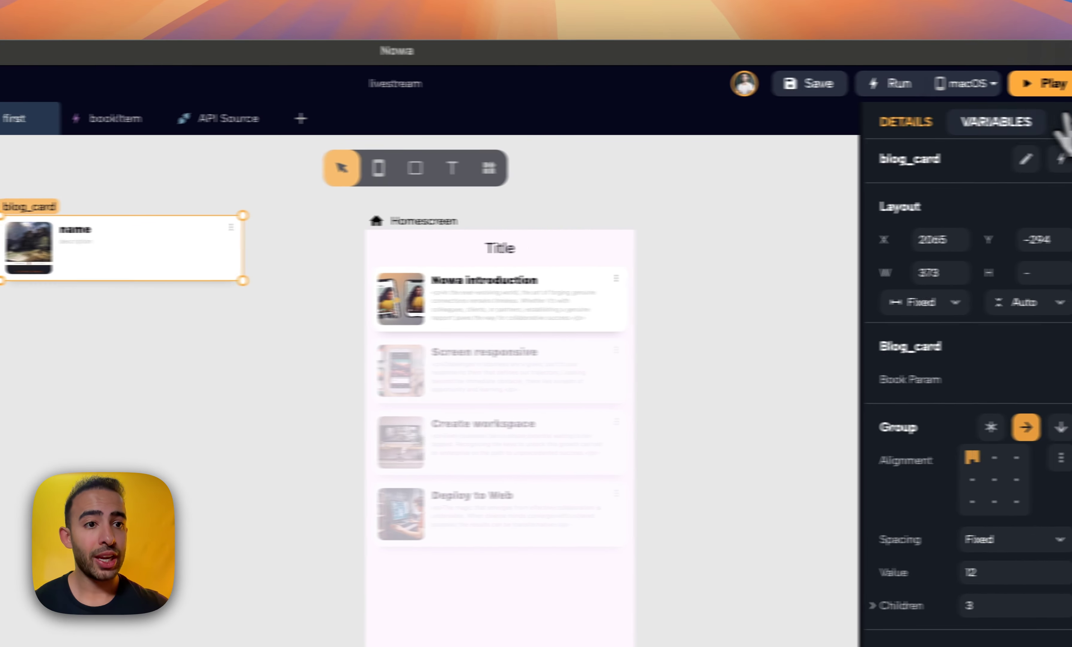
pyautogui.click(999, 123)
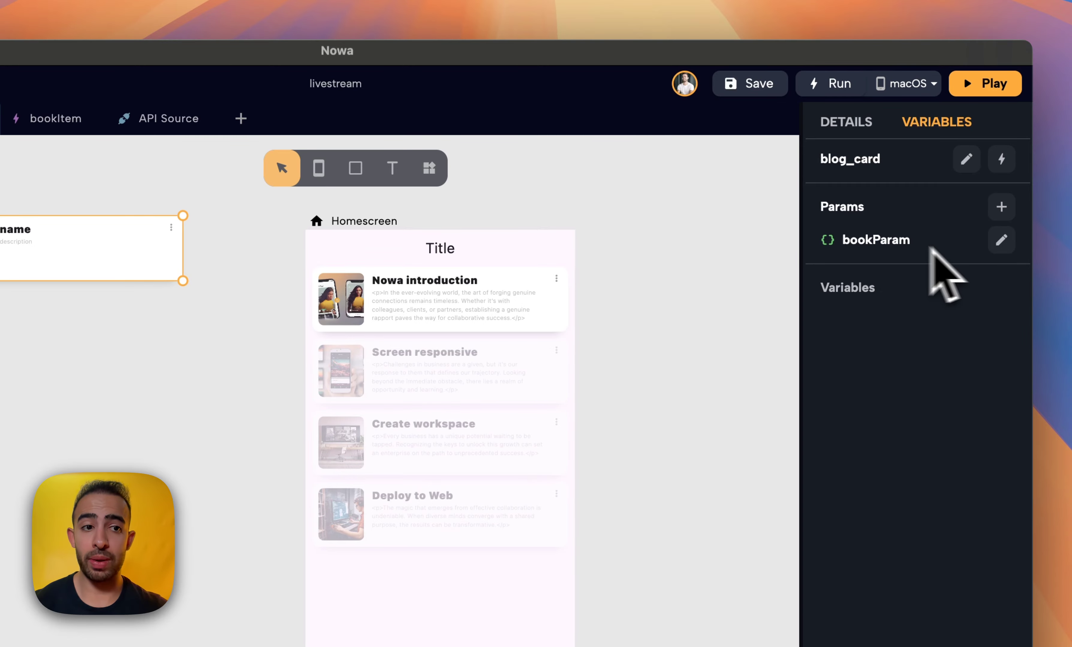
pyautogui.click(1001, 206)
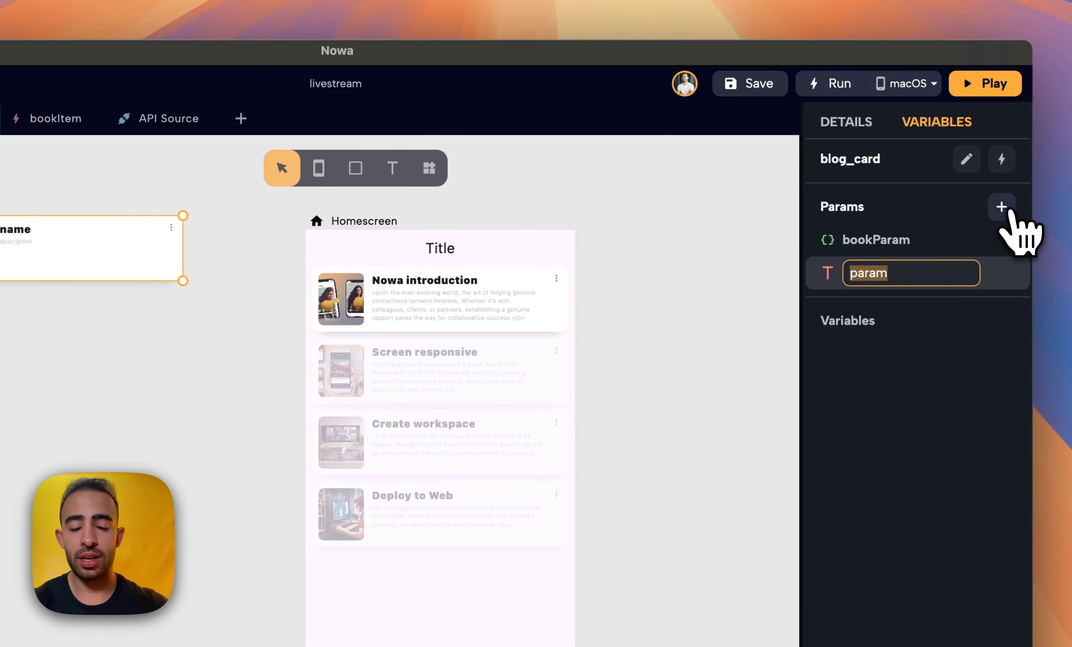
pyautogui.write('image')
pyautogui.press('Return')
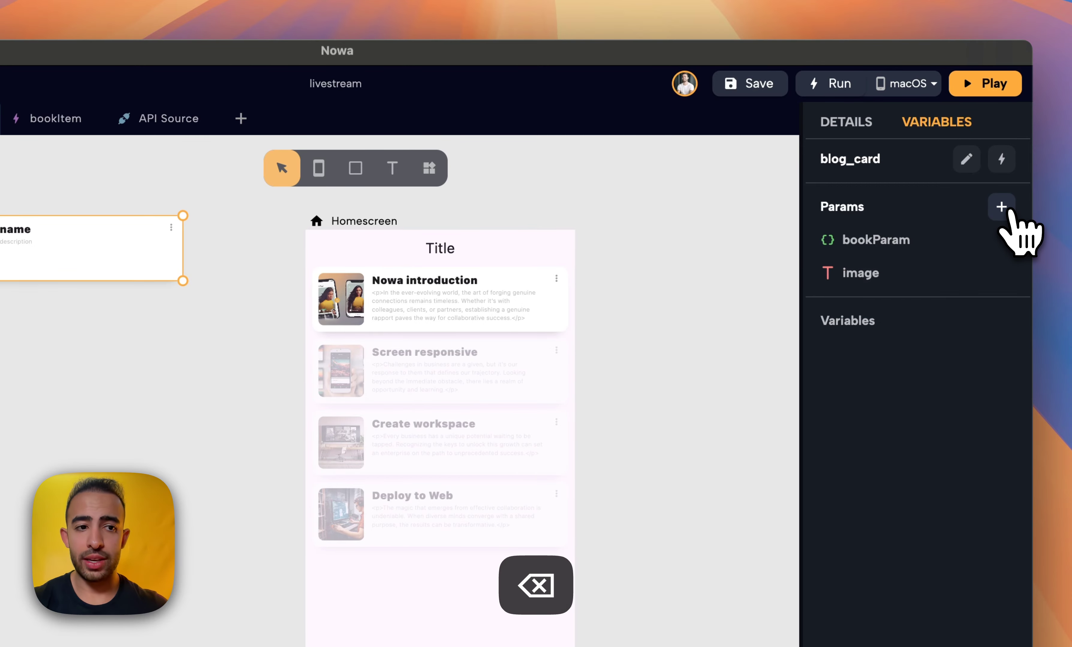
pyautogui.click(1002, 206)
pyautogui.write('t')
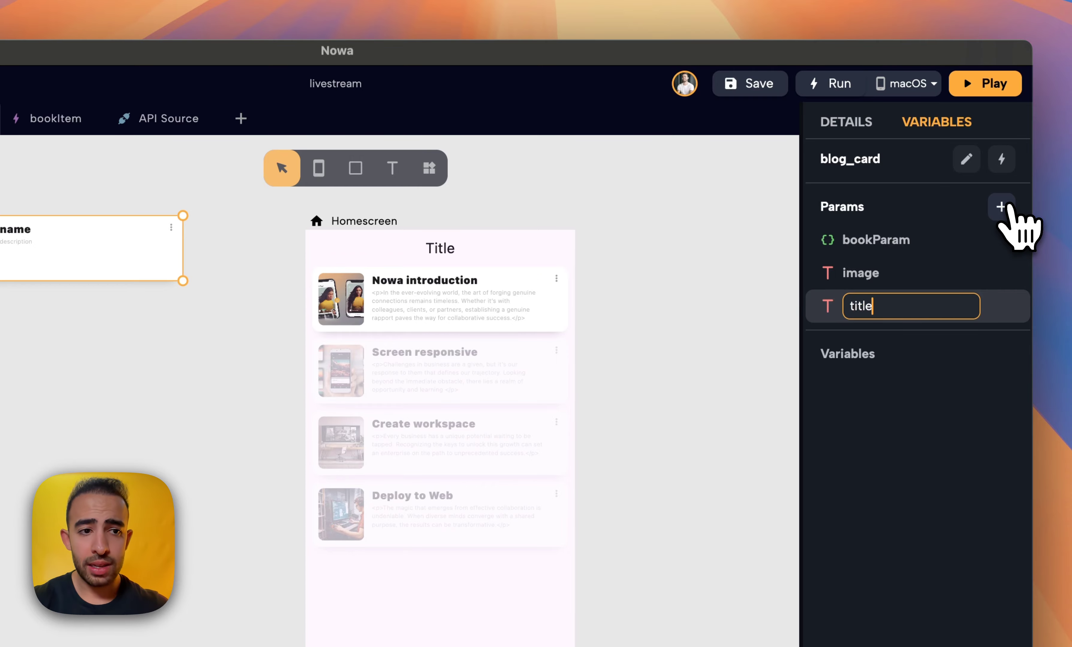
pyautogui.write('itle')
pyautogui.press('Return')
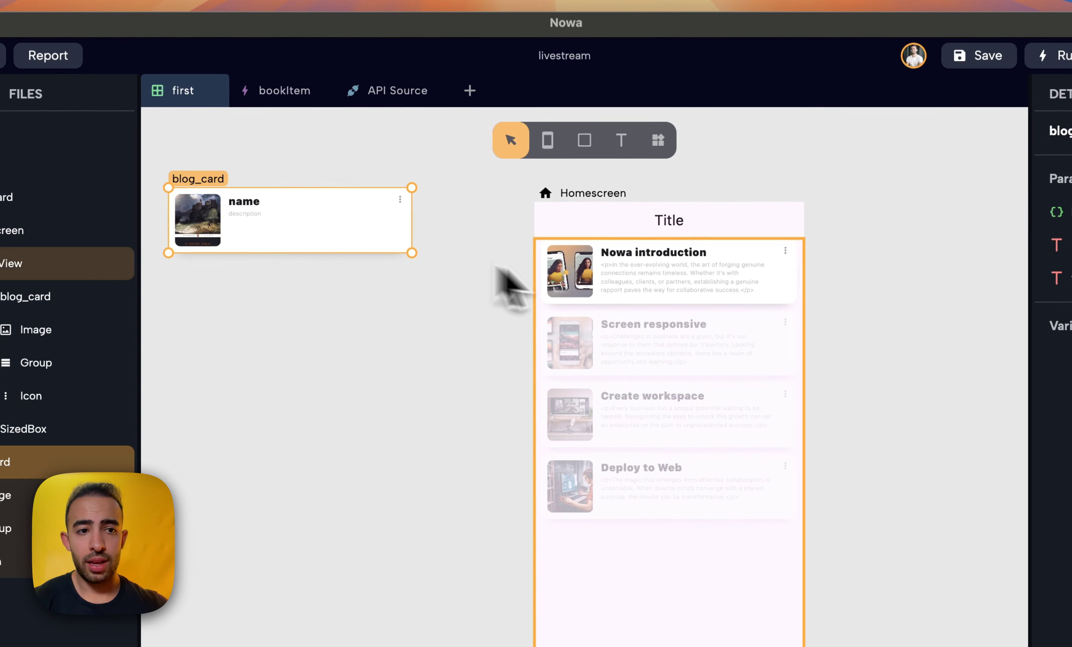
# Examine the separate Image and Title param fields on the ListView's blog_card, including Image's link options
pyautogui.click(608, 294)
pyautogui.click(642, 297)
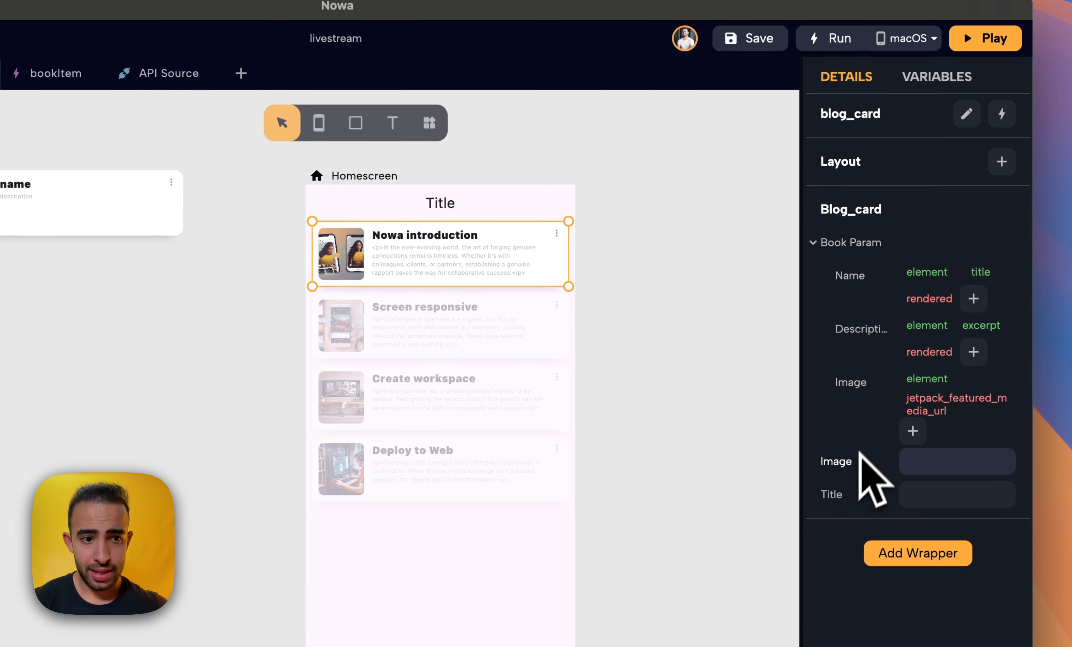
pyautogui.click(842, 462)
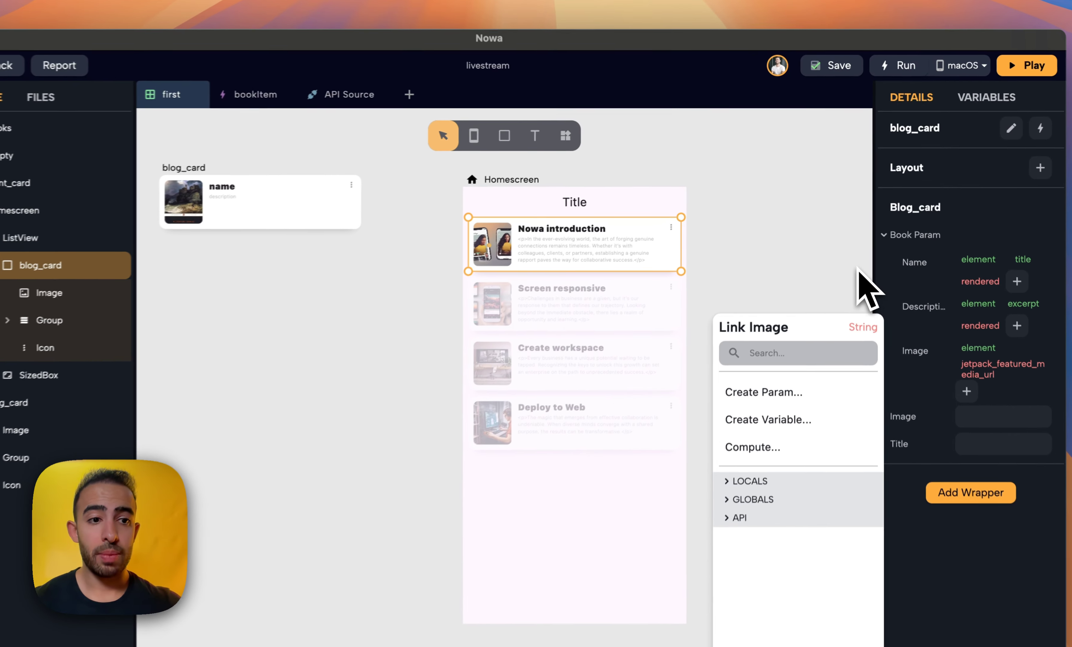
pyautogui.click(849, 250)
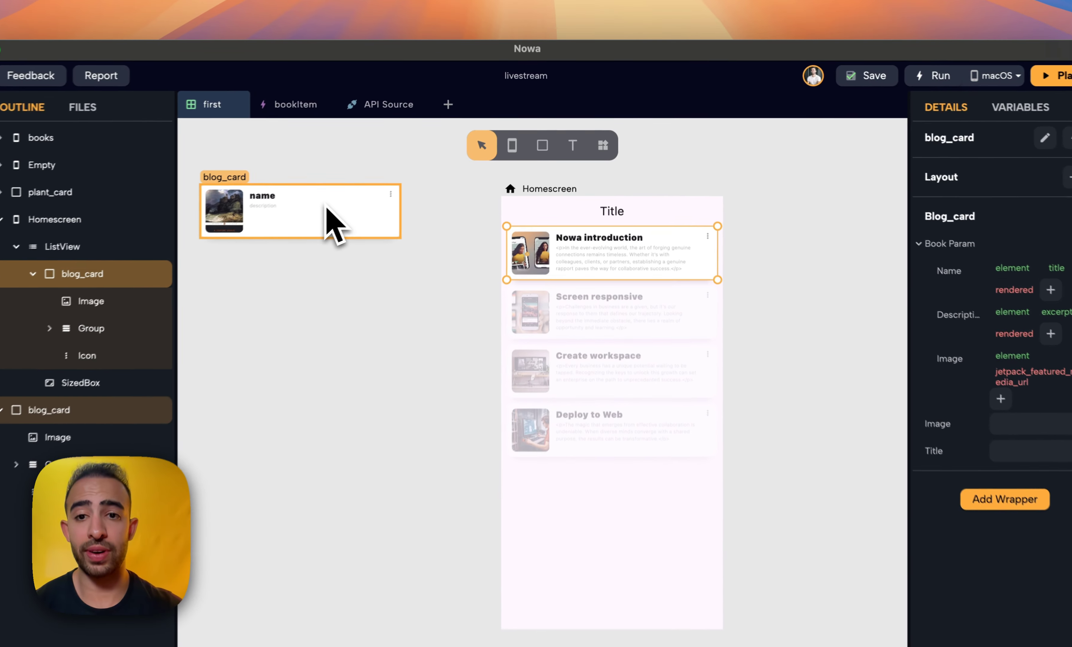
# Remove the image and title params from the standalone blog_card component, keeping only bookParam
pyautogui.click(370, 199)
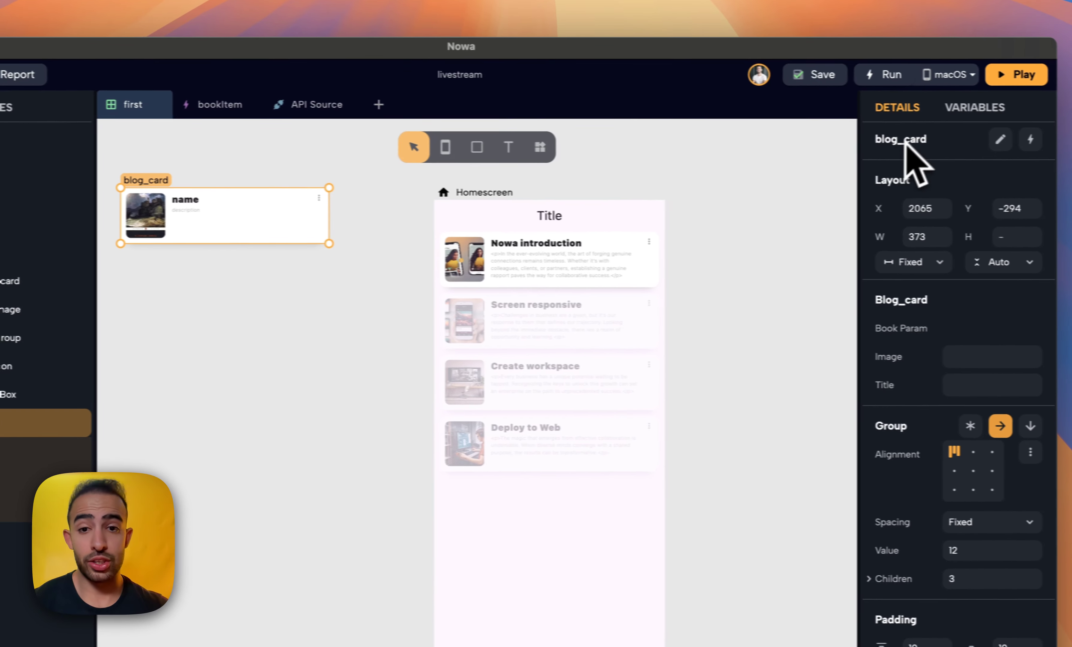
pyautogui.click(975, 108)
pyautogui.click(1030, 236)
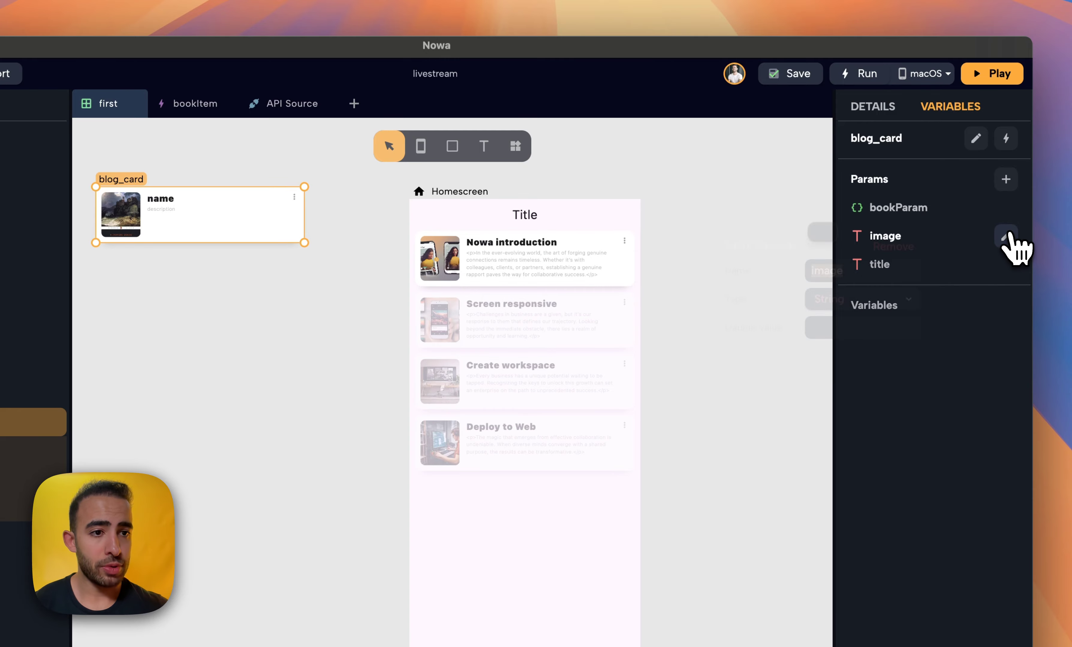
pyautogui.click(805, 246)
pyautogui.click(1006, 237)
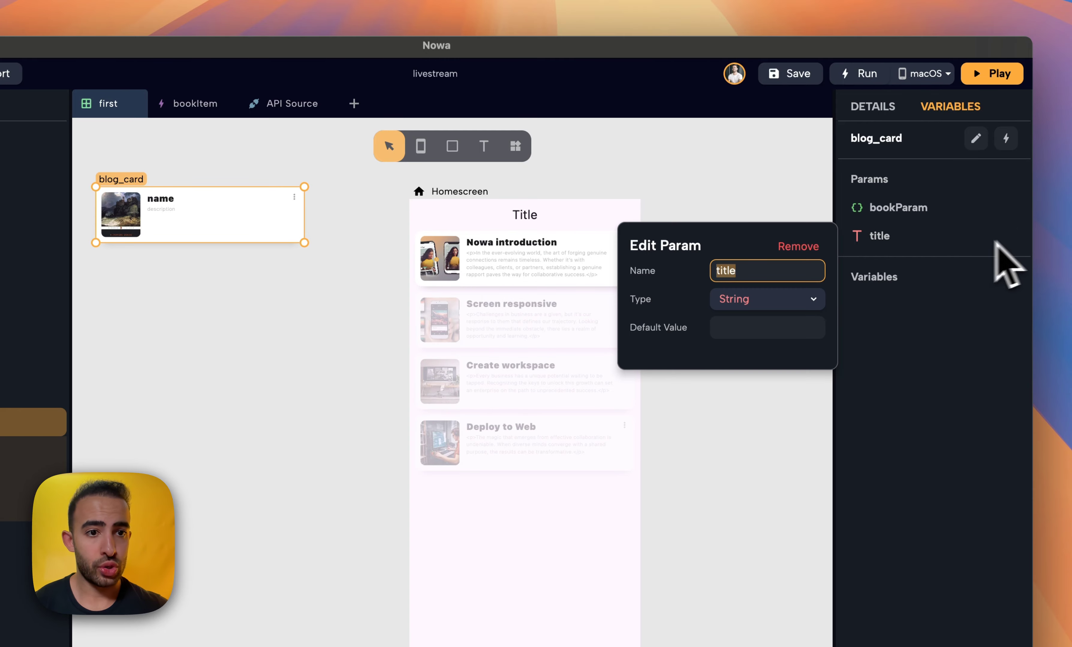
pyautogui.click(805, 246)
# Create a new empty screen named BlogDetail beside the Homescreen
pyautogui.click(586, 311)
pyautogui.hscroll(3, 611, 319)
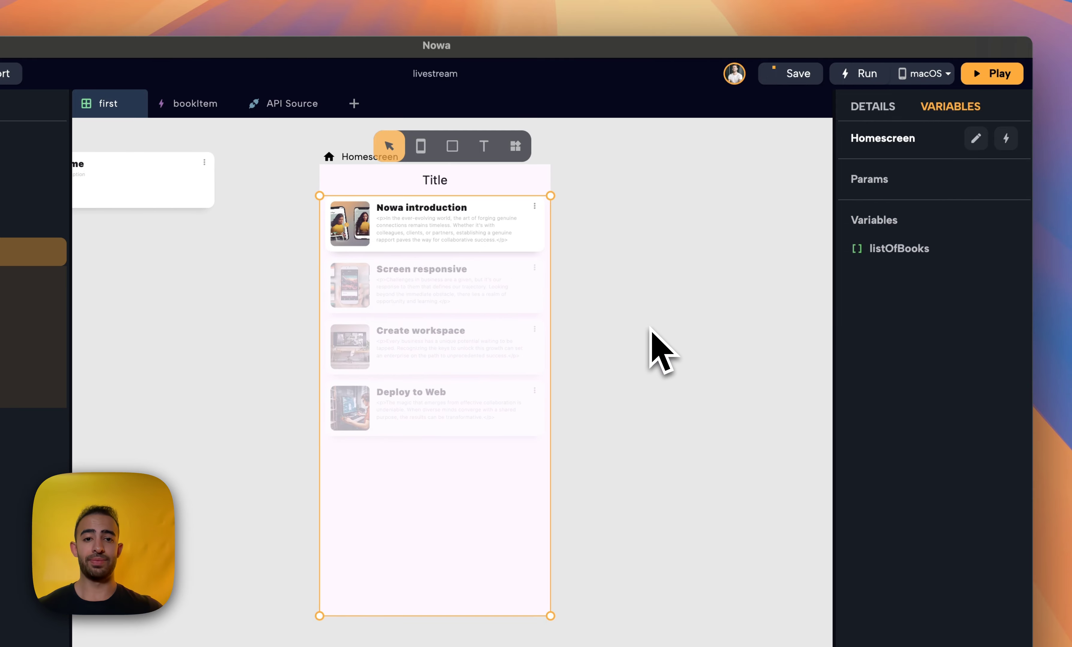
pyautogui.hscroll(3, 649, 327)
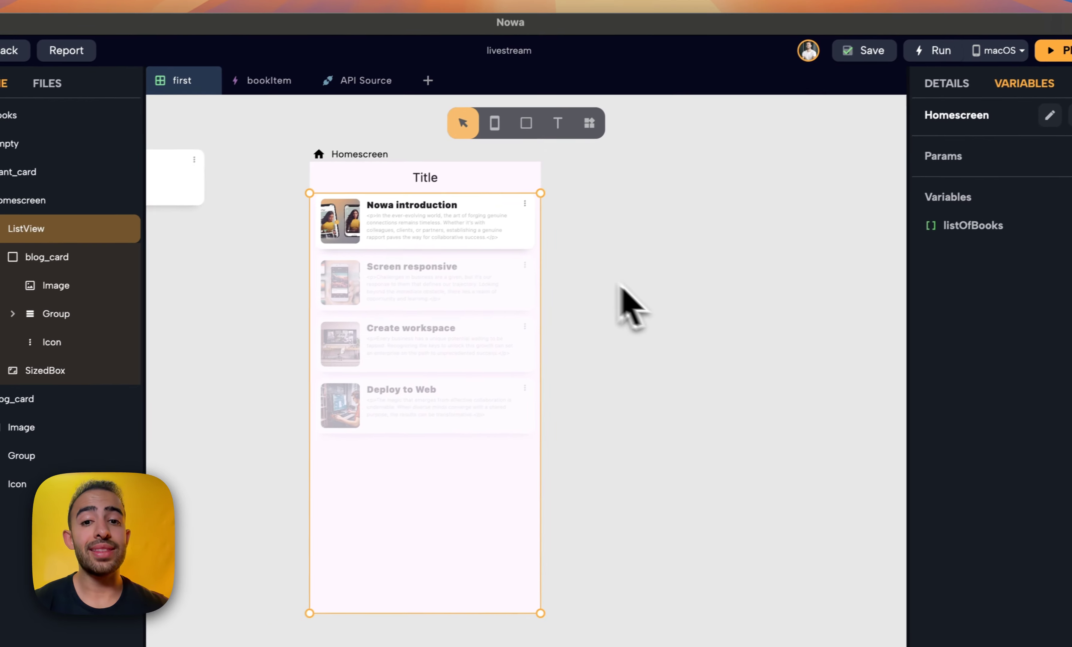
pyautogui.hscroll(3, 541, 293)
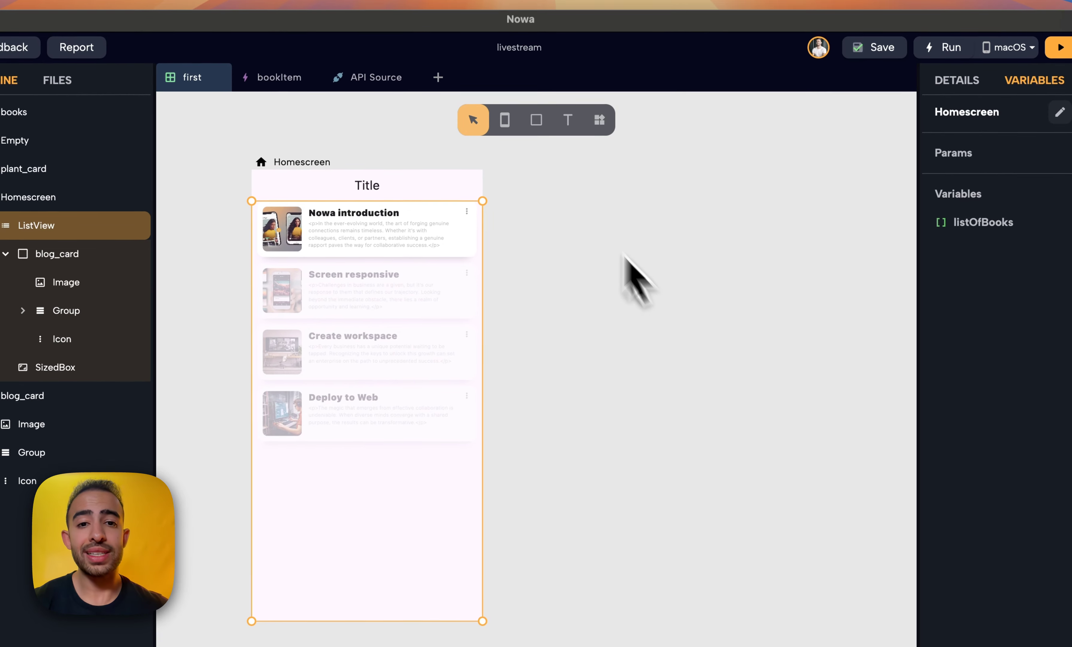
pyautogui.click(505, 120)
pyautogui.click(474, 249)
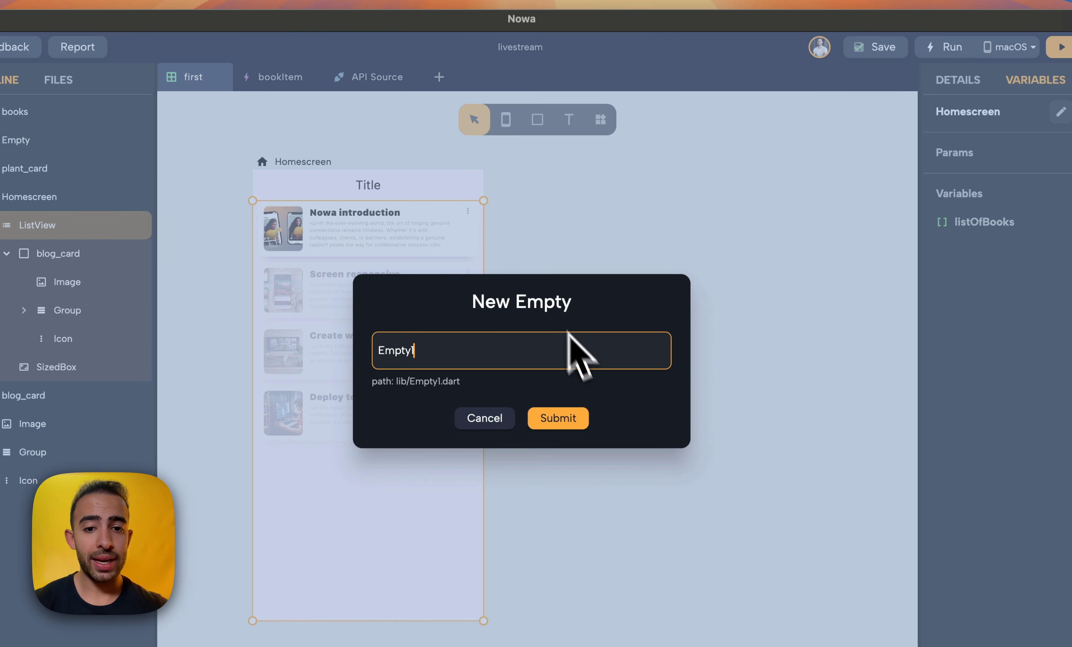
pyautogui.press('super+a')
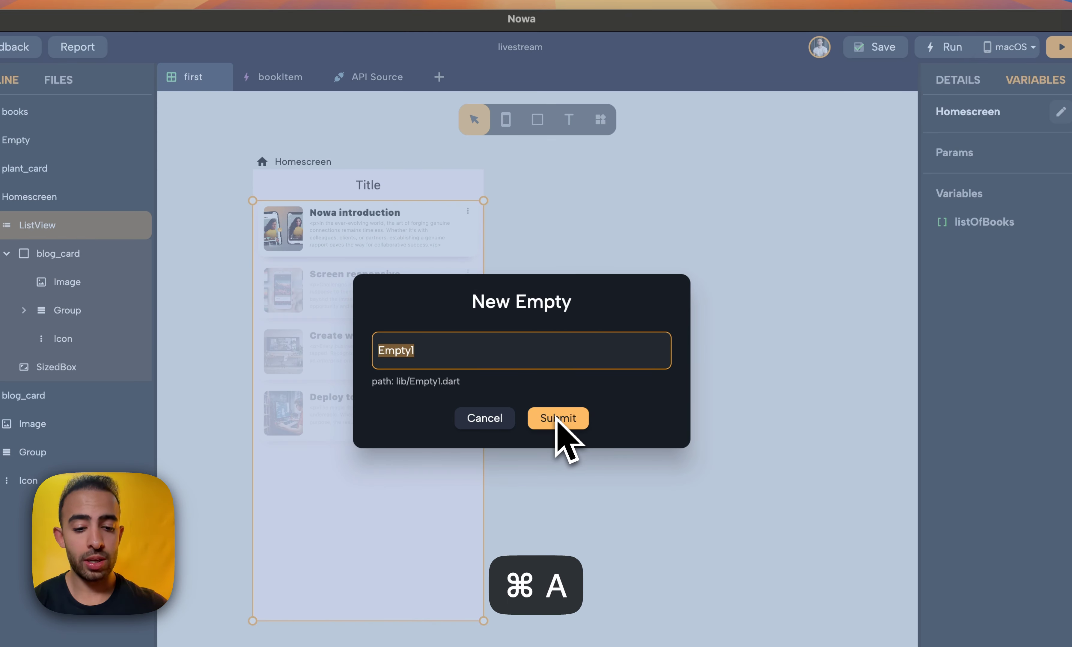
pyautogui.write('blogDe')
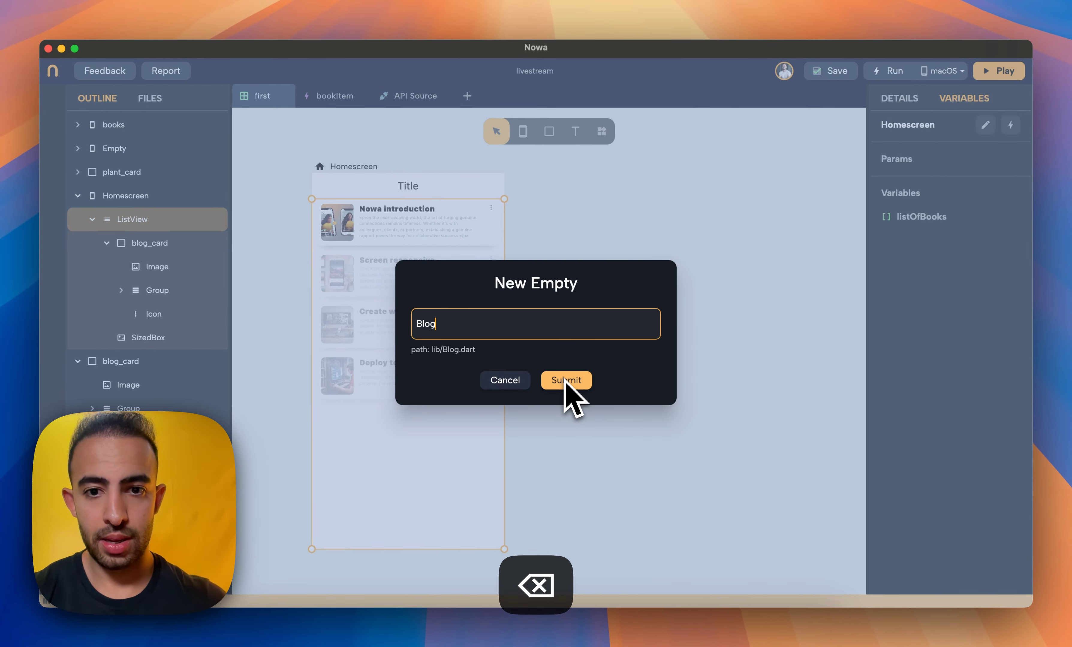
pyautogui.write('tail')
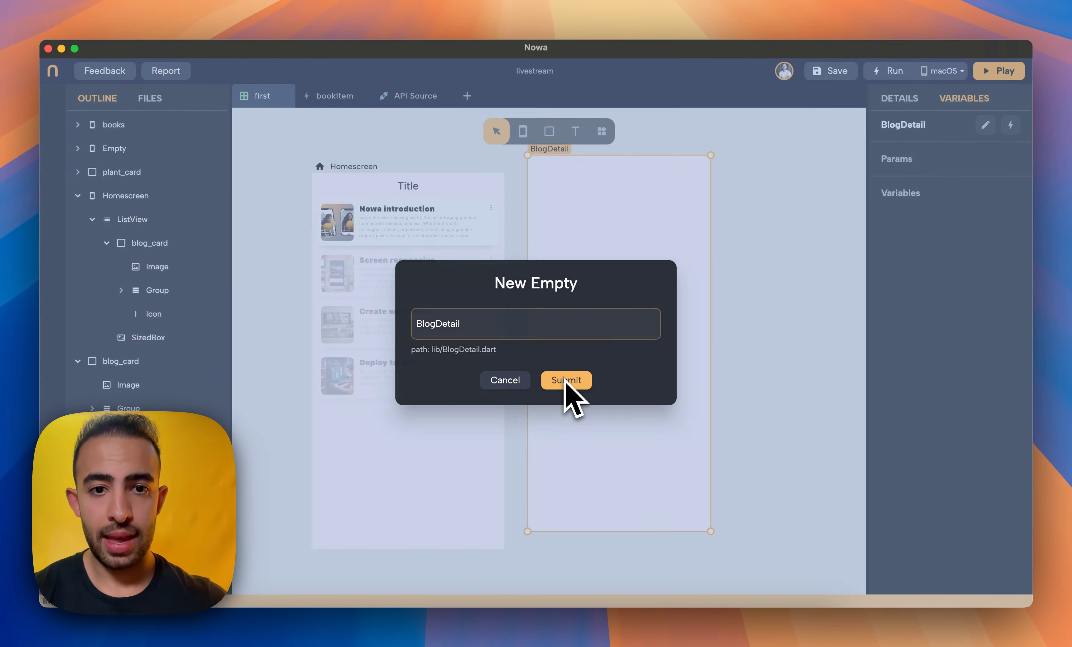
pyautogui.click(566, 379)
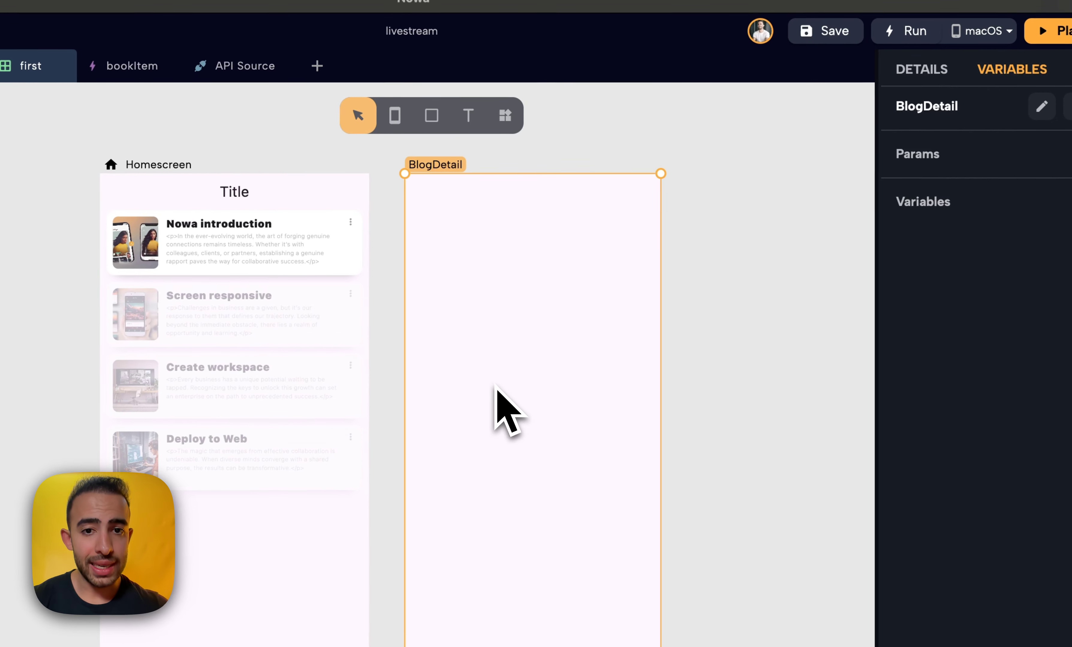
# Add an app bar widget to the BlogDetail screen
pyautogui.click(505, 116)
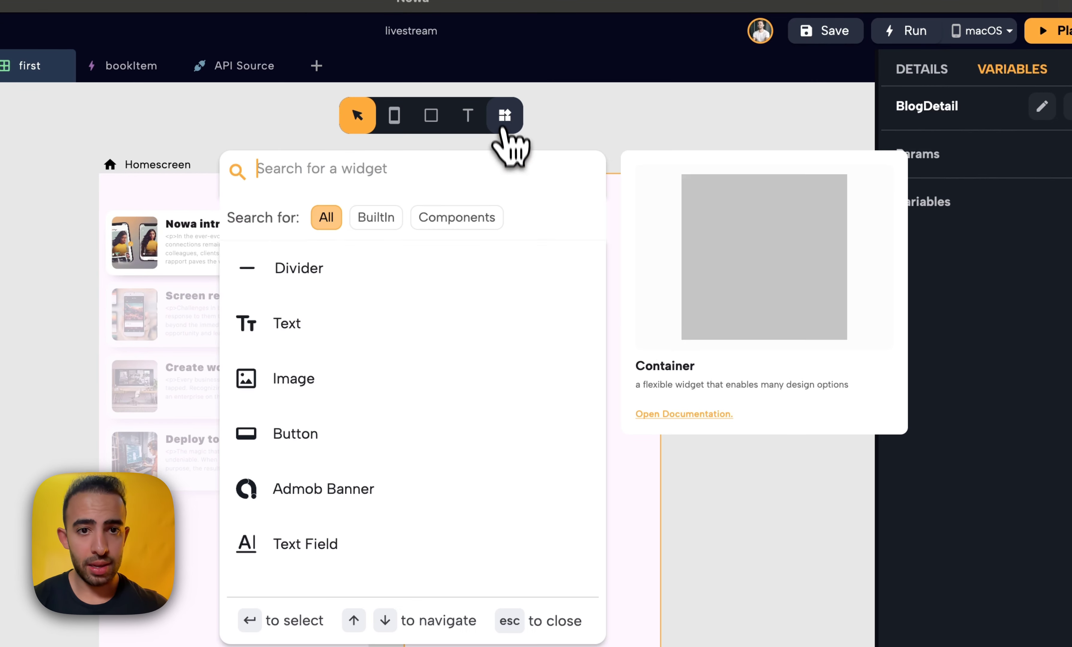
pyautogui.write('app')
pyautogui.click(418, 258)
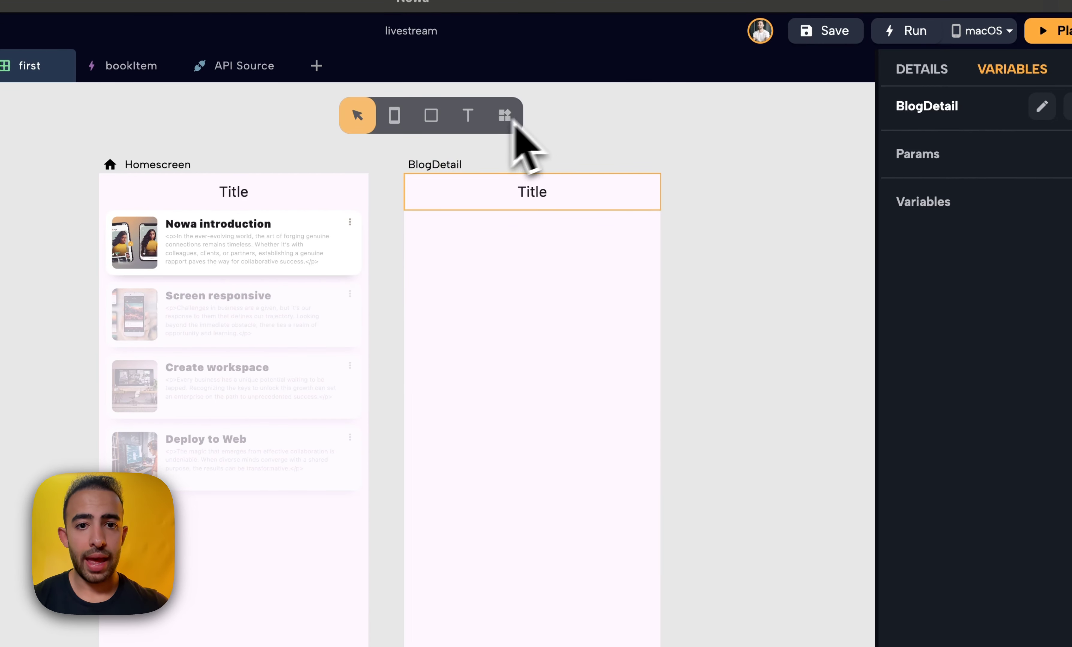
# Set the BlogDetail screen's group to a vertical layout and add an Image widget to it
pyautogui.click(434, 165)
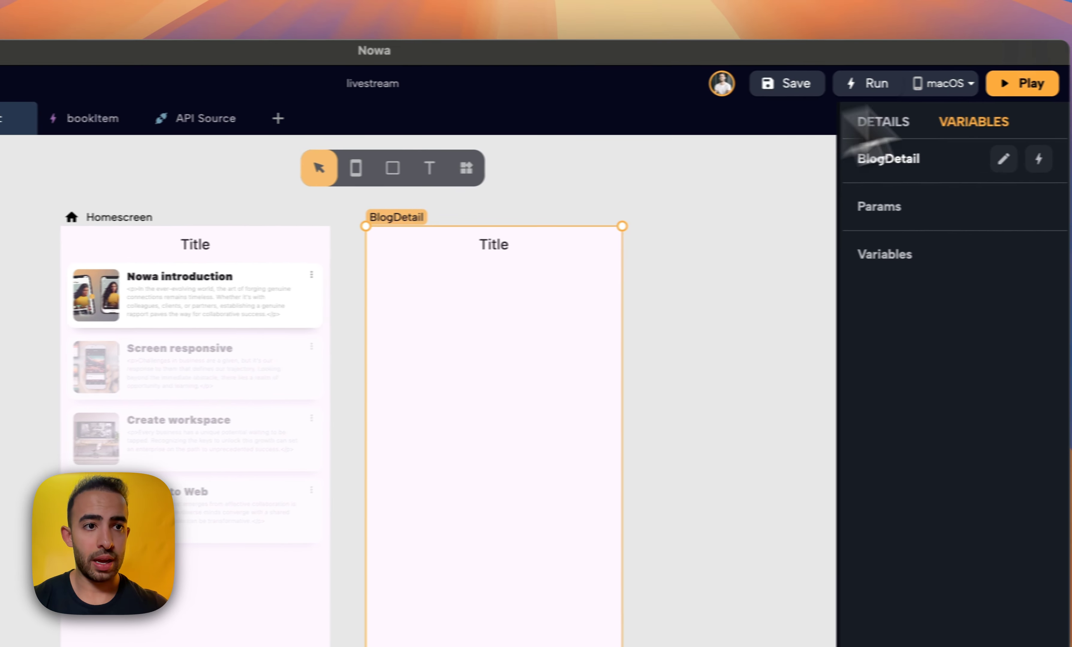
pyautogui.click(885, 121)
pyautogui.click(1033, 368)
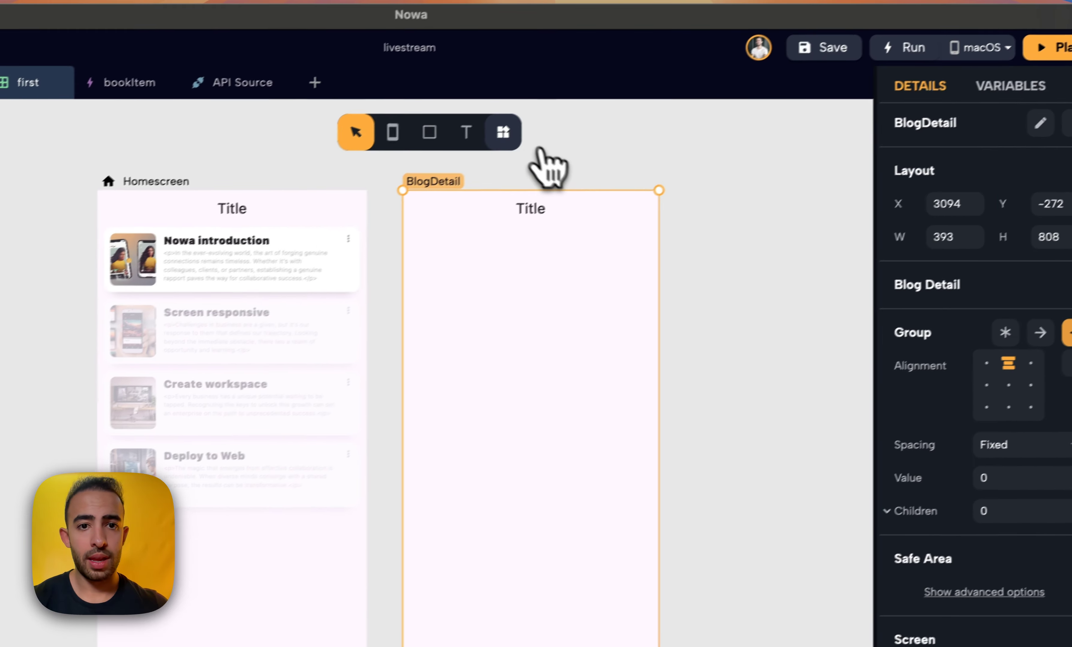
pyautogui.click(511, 138)
pyautogui.write('imag')
pyautogui.click(419, 286)
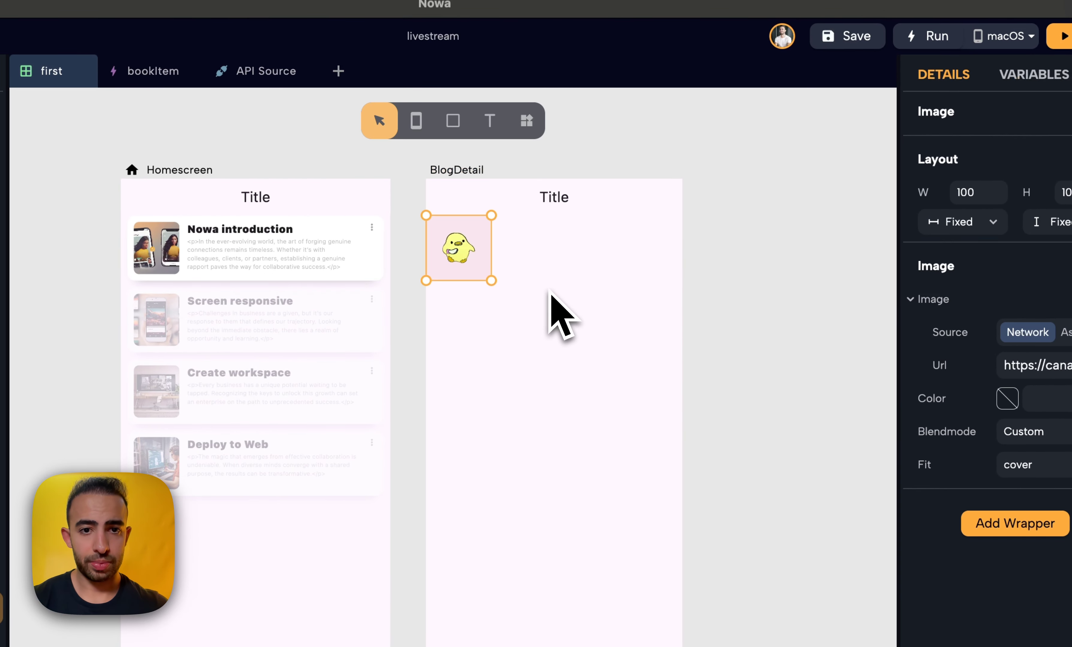
# Add an Html widget below the Image on the BlogDetail screen and enlarge the image to about 393 × 258
pyautogui.click(526, 121)
pyautogui.write('html')
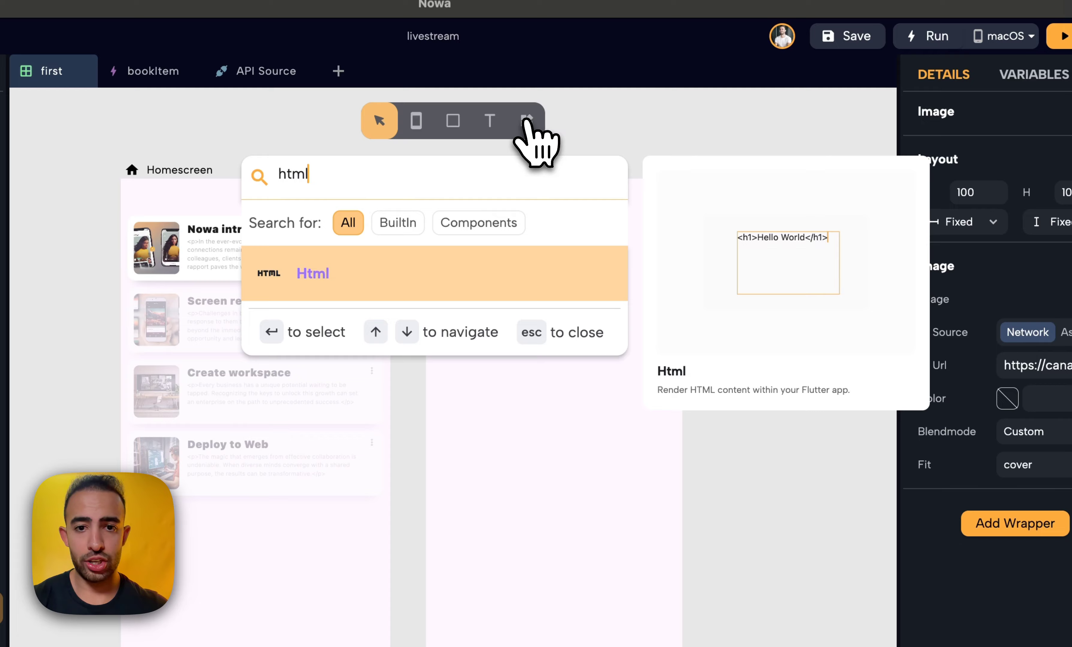
pyautogui.press('Return')
pyautogui.click(486, 273)
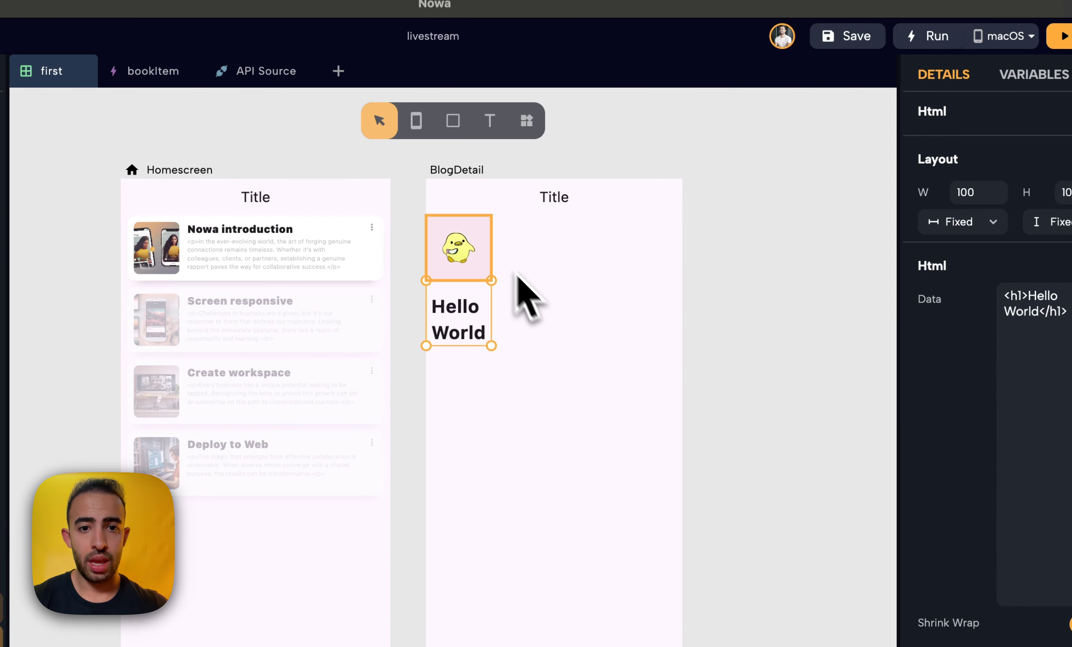
pyautogui.moveTo(491, 280); pyautogui.dragTo(690, 392)
# Set both the width and height of the BlogDetail screen's Html widget to Expand
pyautogui.click(567, 434)
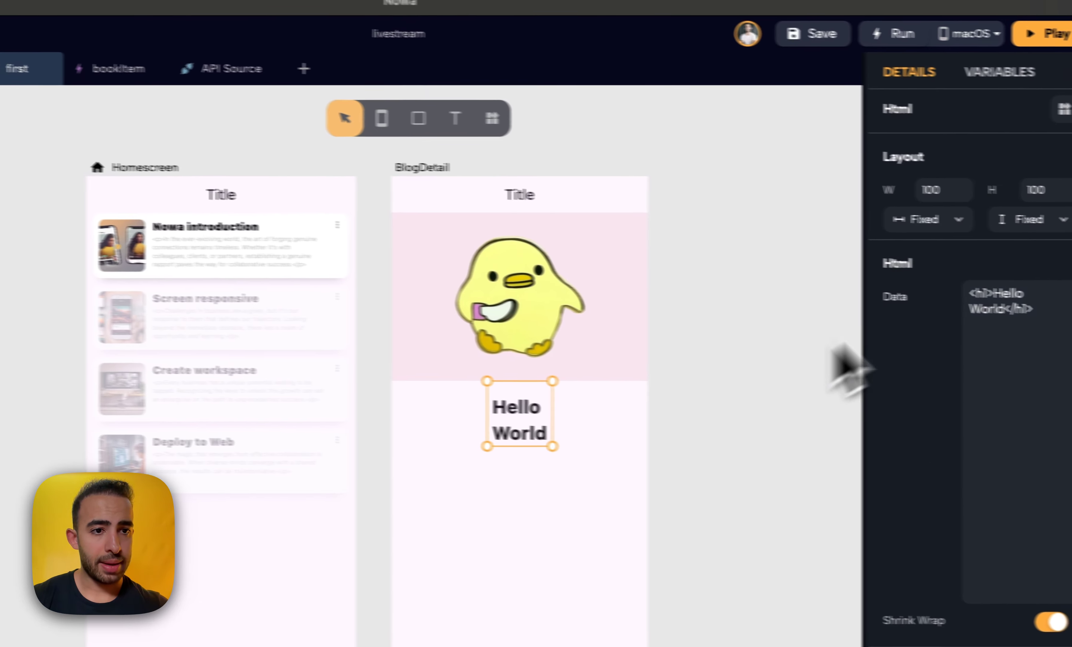
pyautogui.click(973, 222)
pyautogui.click(867, 258)
pyautogui.click(965, 218)
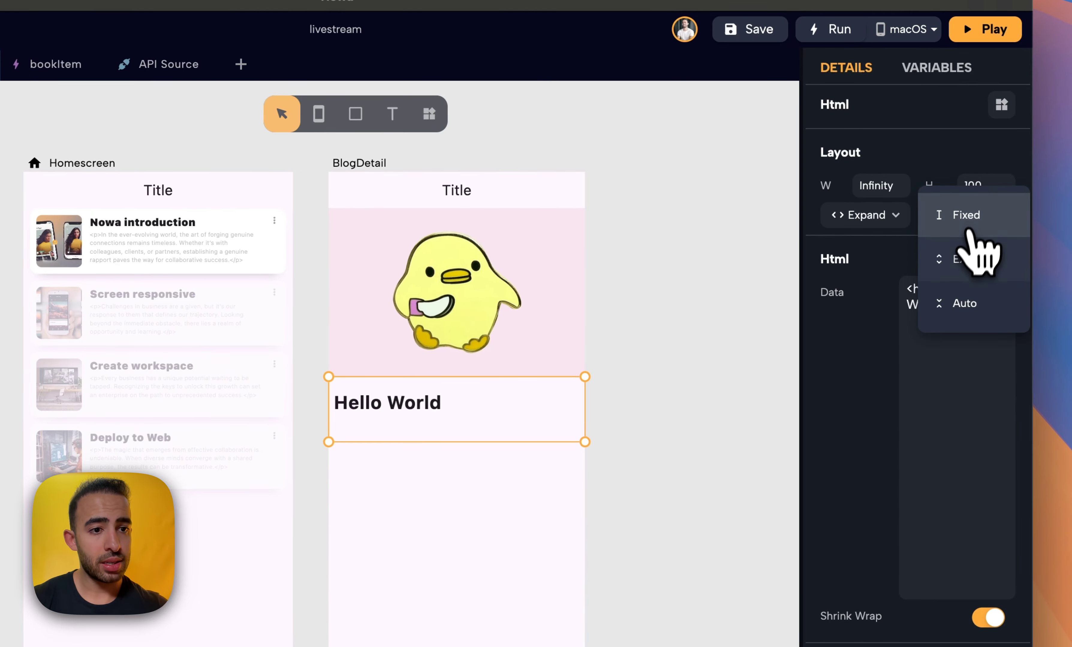
pyautogui.click(966, 262)
pyautogui.hscroll(-2, 735, 331)
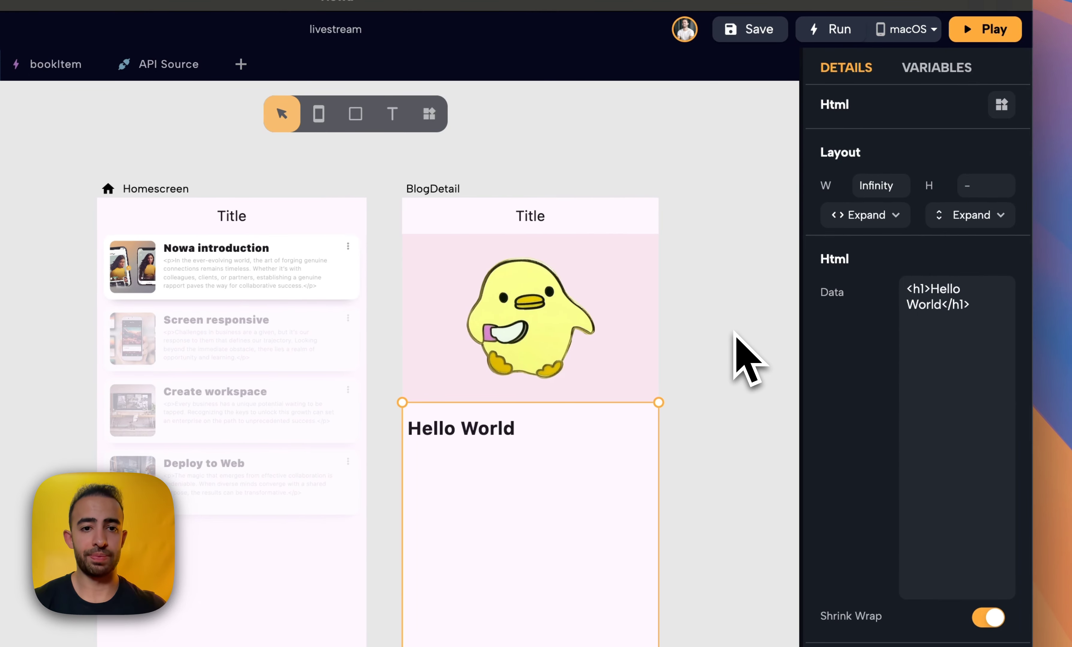
pyautogui.scroll(-1, 735, 330)
pyautogui.click(735, 331)
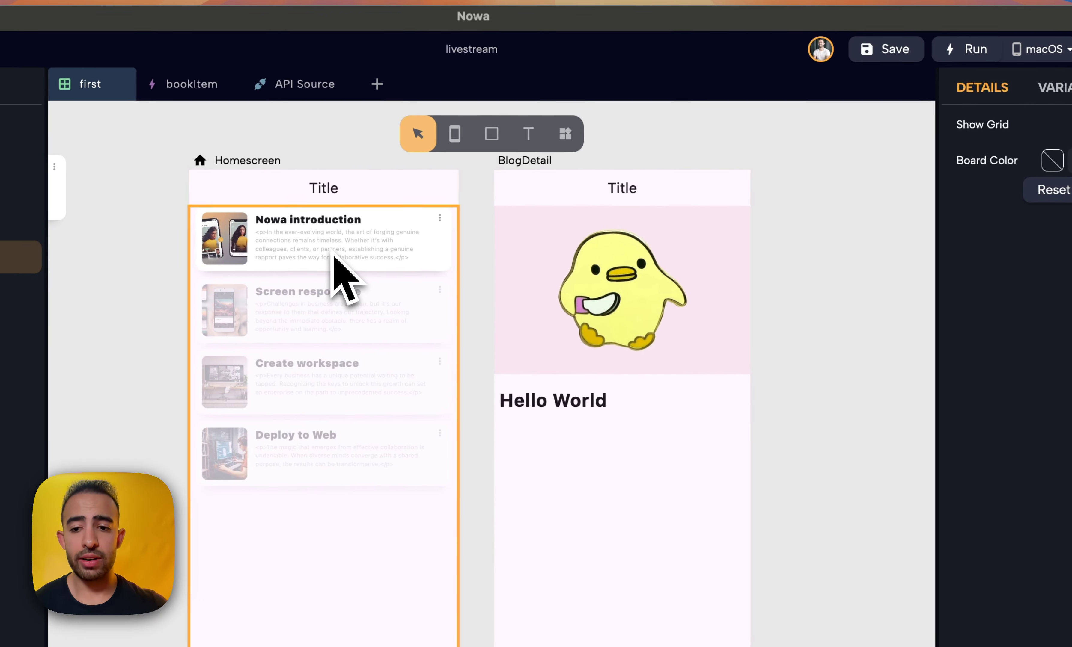
pyautogui.hscroll(2, 693, 362)
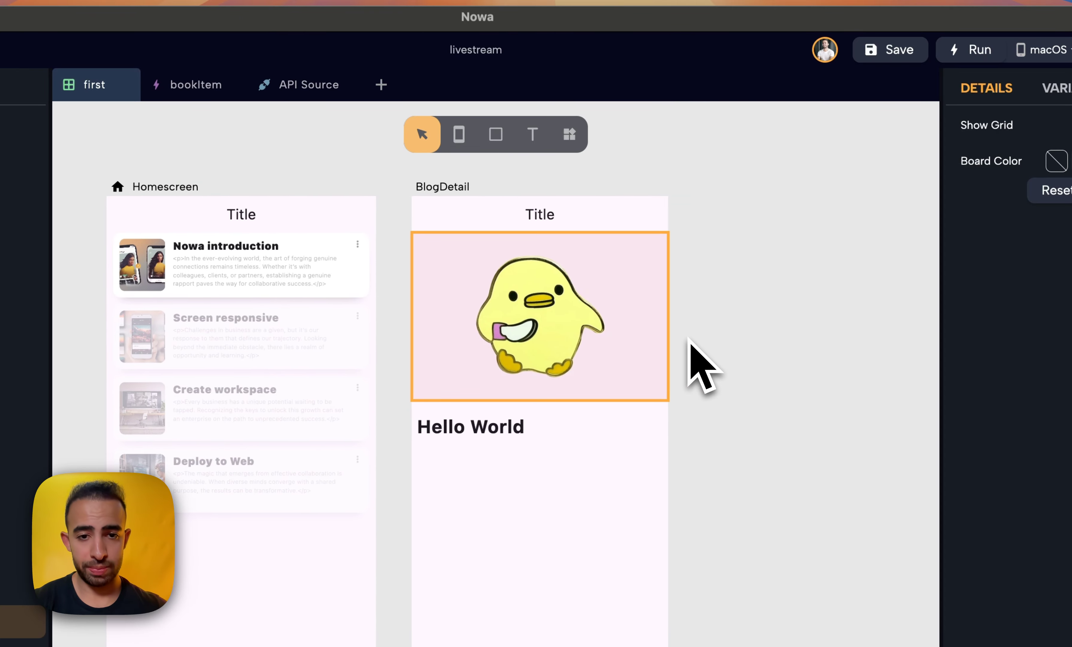
# Add a String param named imageUrl to the BlogDetail screen
pyautogui.click(547, 309)
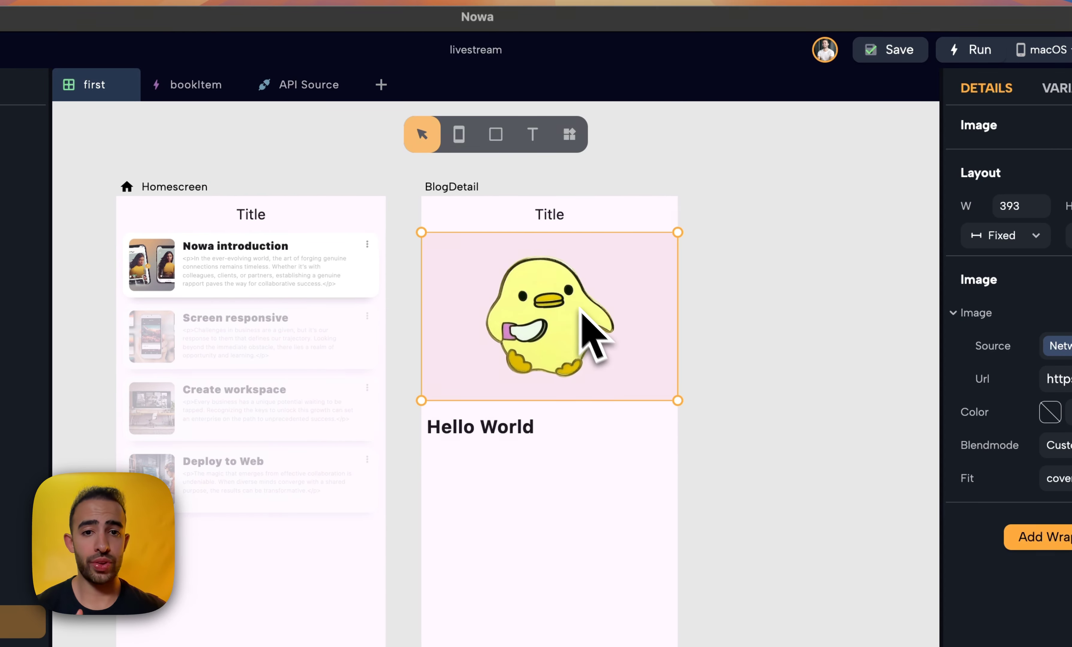
pyautogui.click(453, 189)
pyautogui.click(1059, 88)
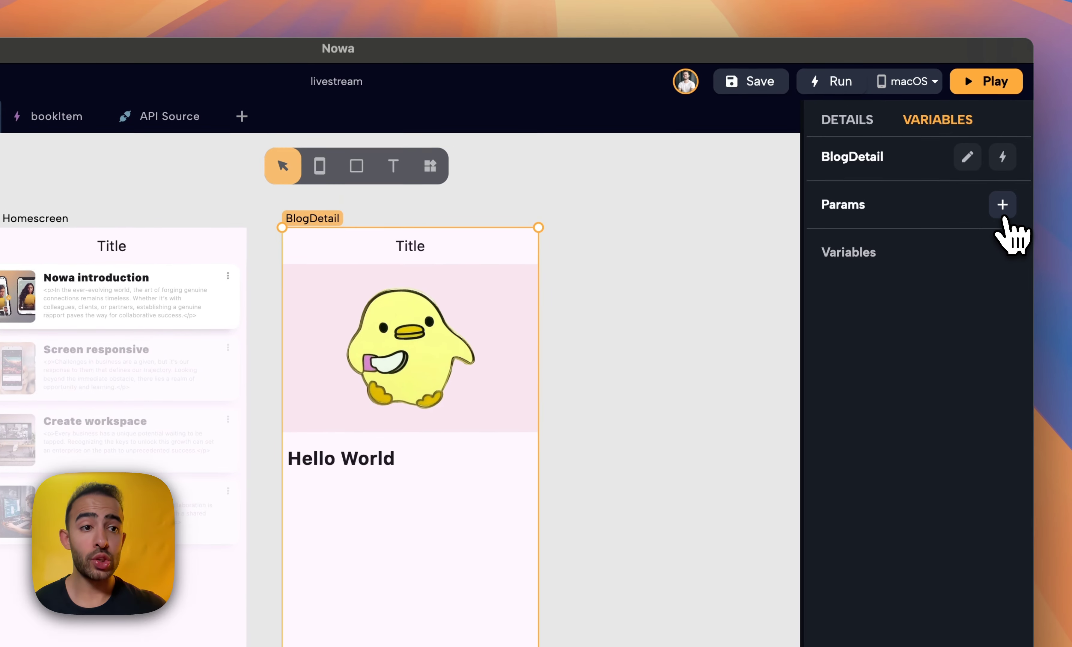
pyautogui.click(1029, 144)
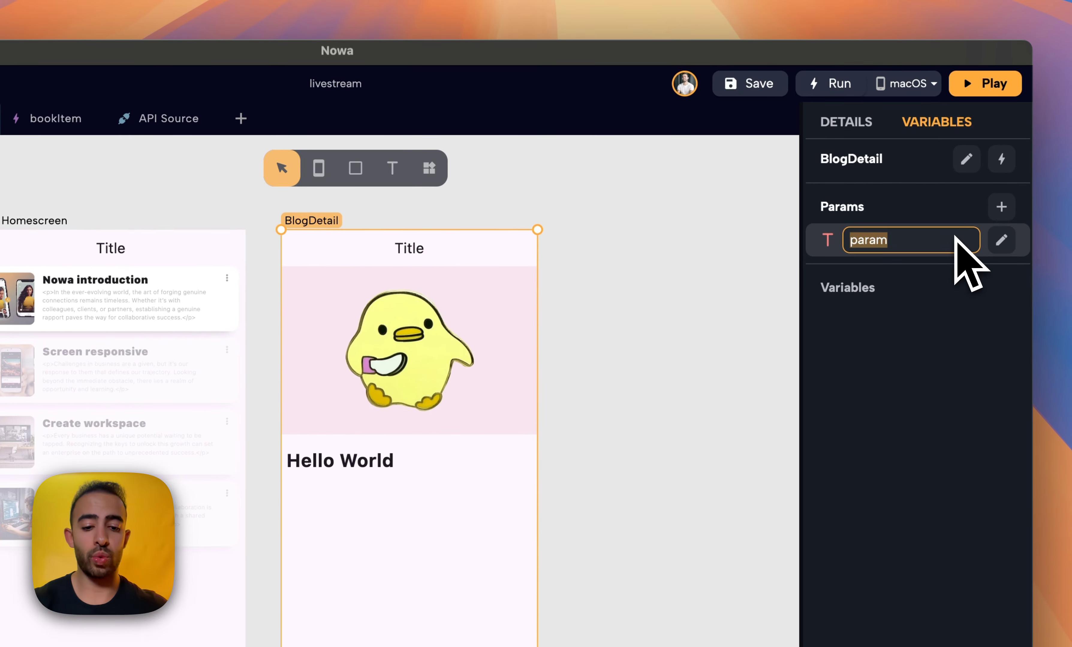
pyautogui.write('imageUR')
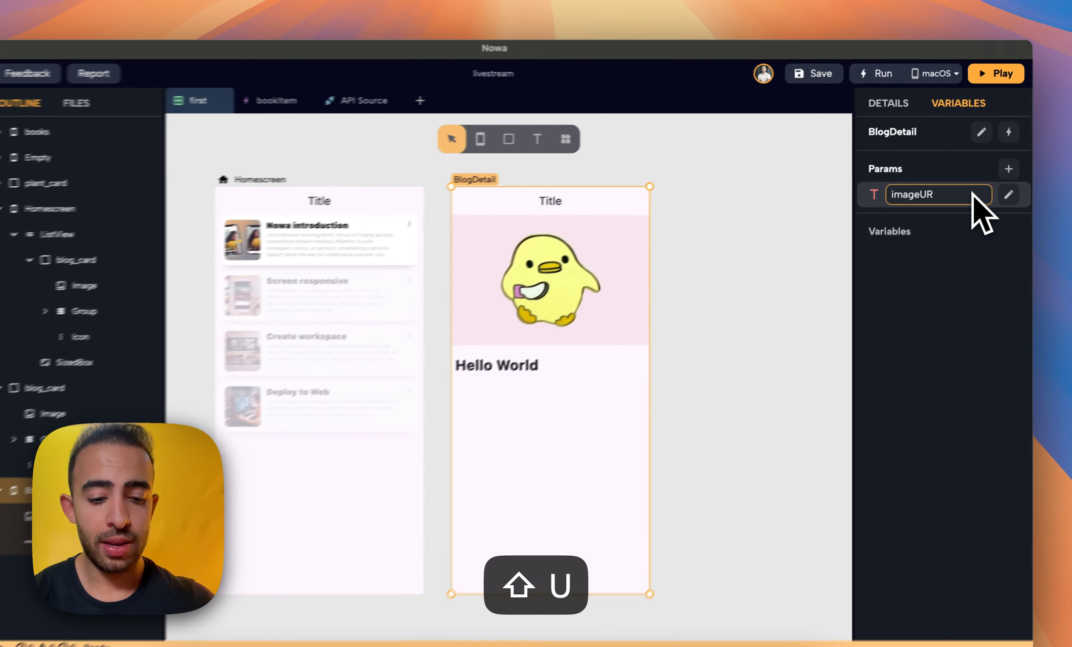
pyautogui.press('BackSpace')
pyautogui.write('rl')
pyautogui.press('Return')
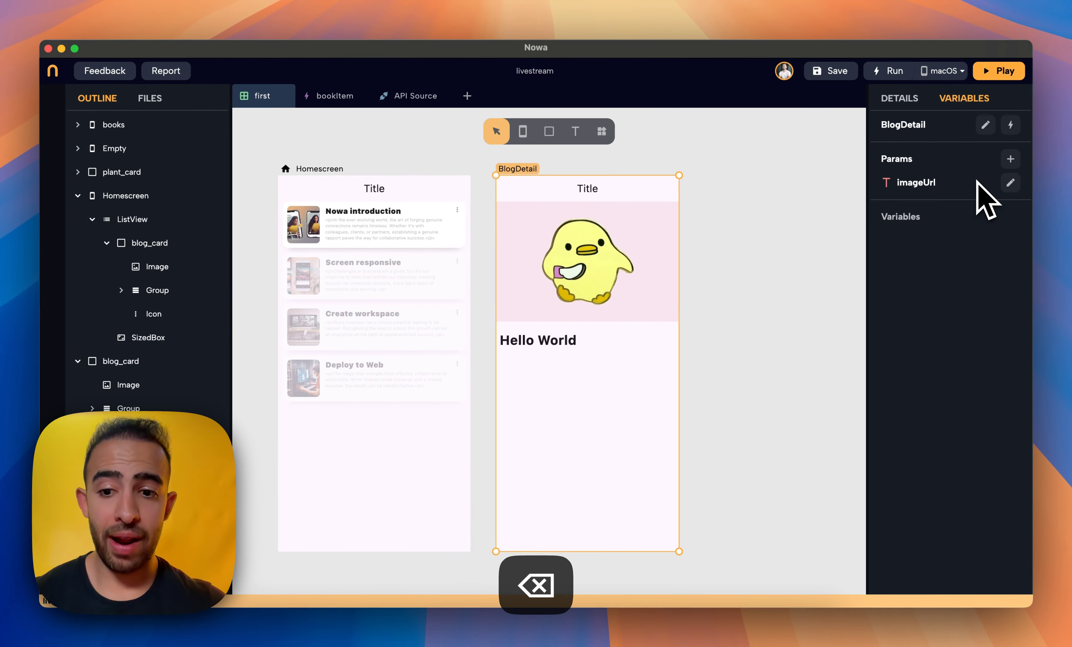
# Add a second String param named content to the BlogDetail screen
pyautogui.click(1014, 165)
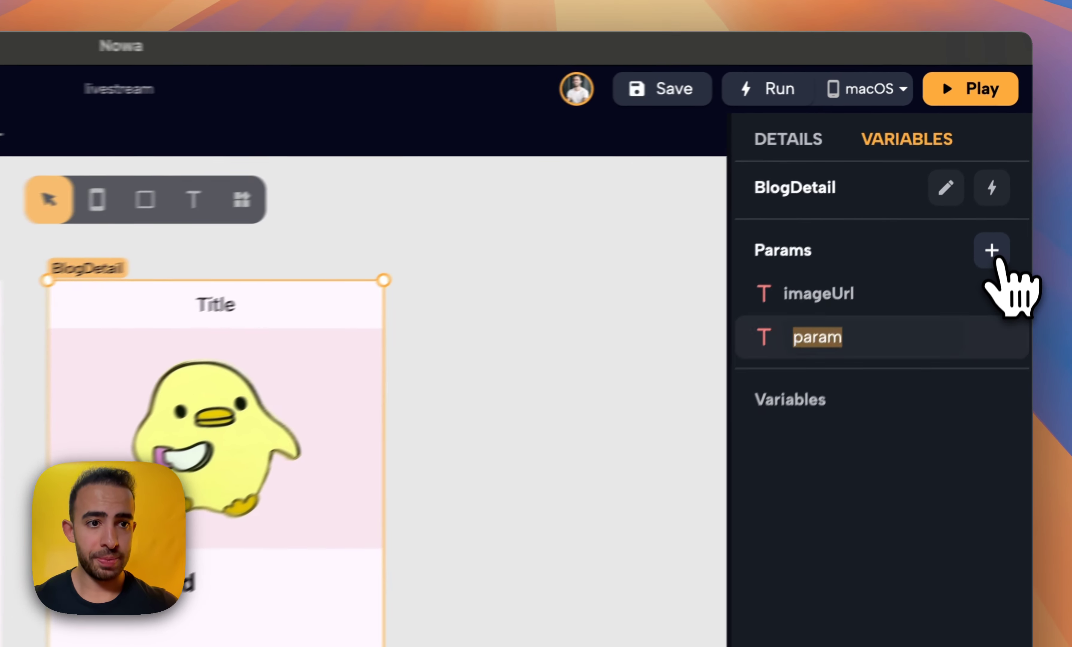
pyautogui.write('contr')
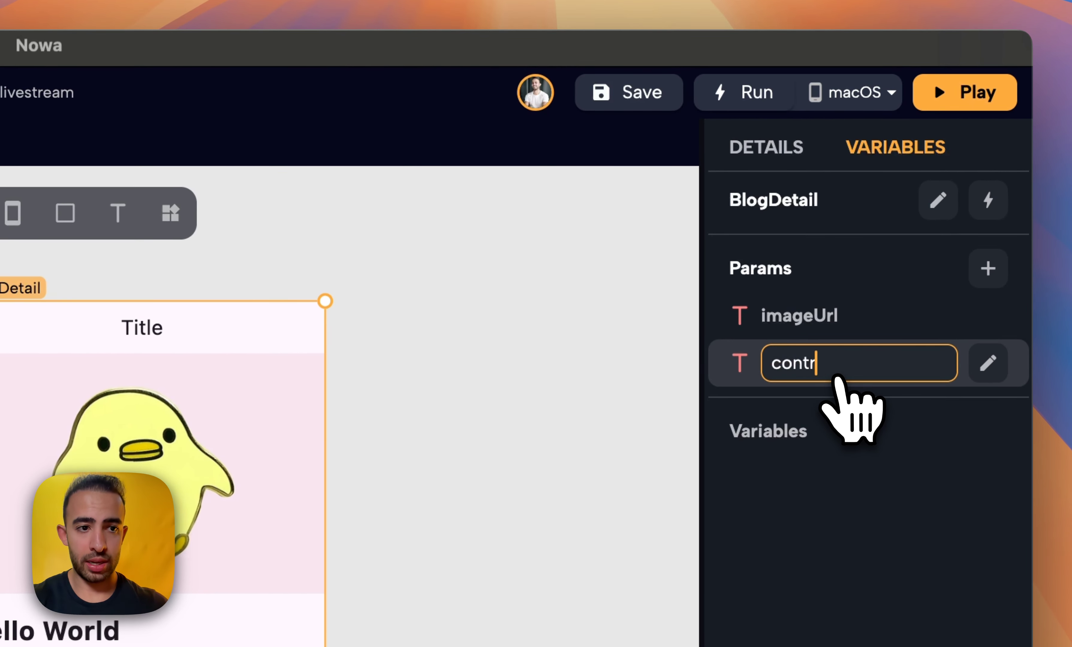
pyautogui.press('BackSpace')
pyautogui.write('ent')
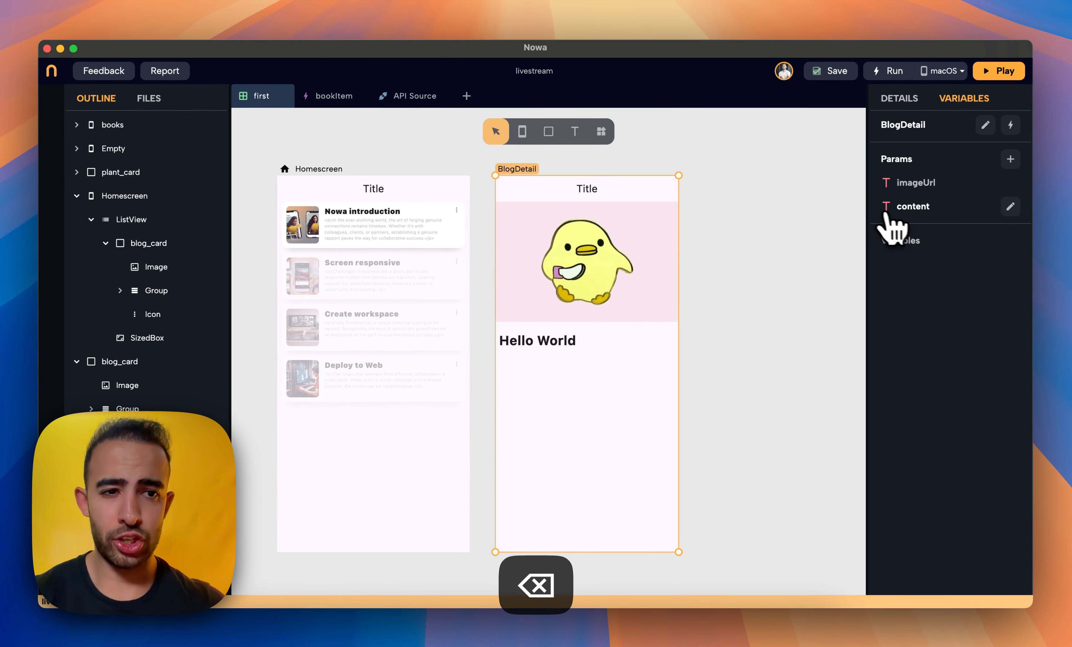
# Copy the BlogDetail image's current URL and set it as the default value of the imageUrl param
pyautogui.click(626, 265)
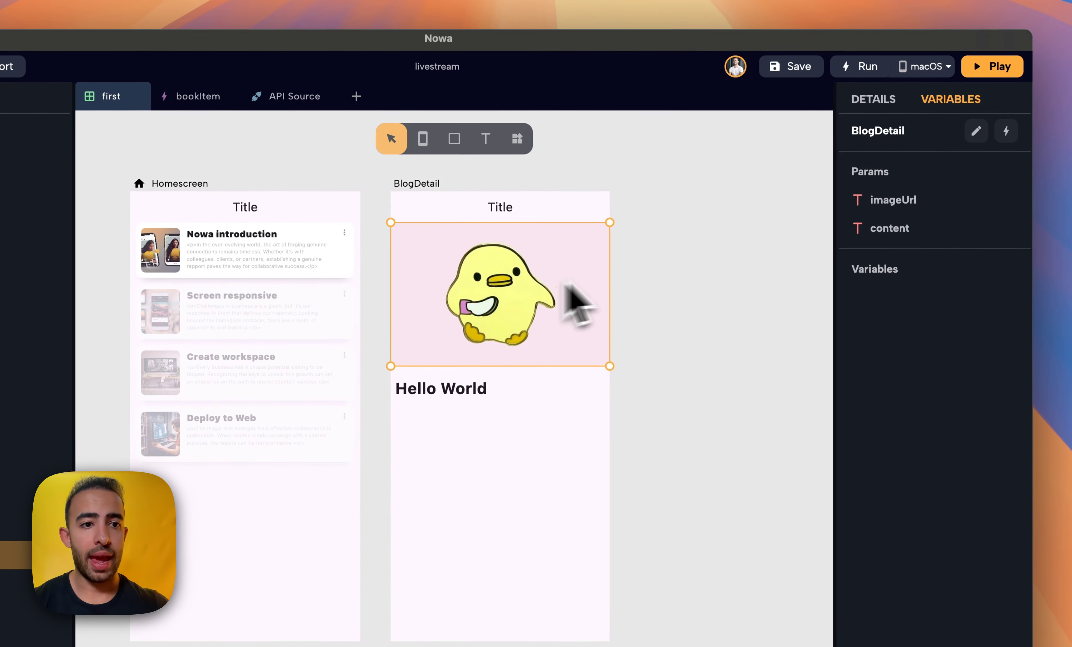
pyautogui.click(873, 100)
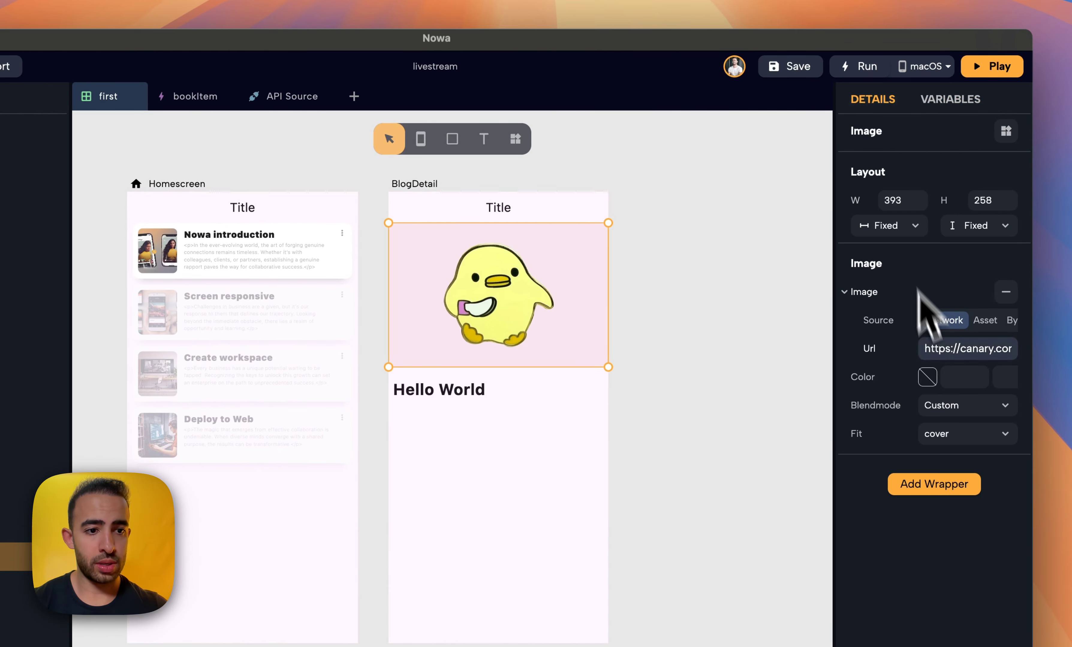
pyautogui.press('super+c')
pyautogui.click(950, 99)
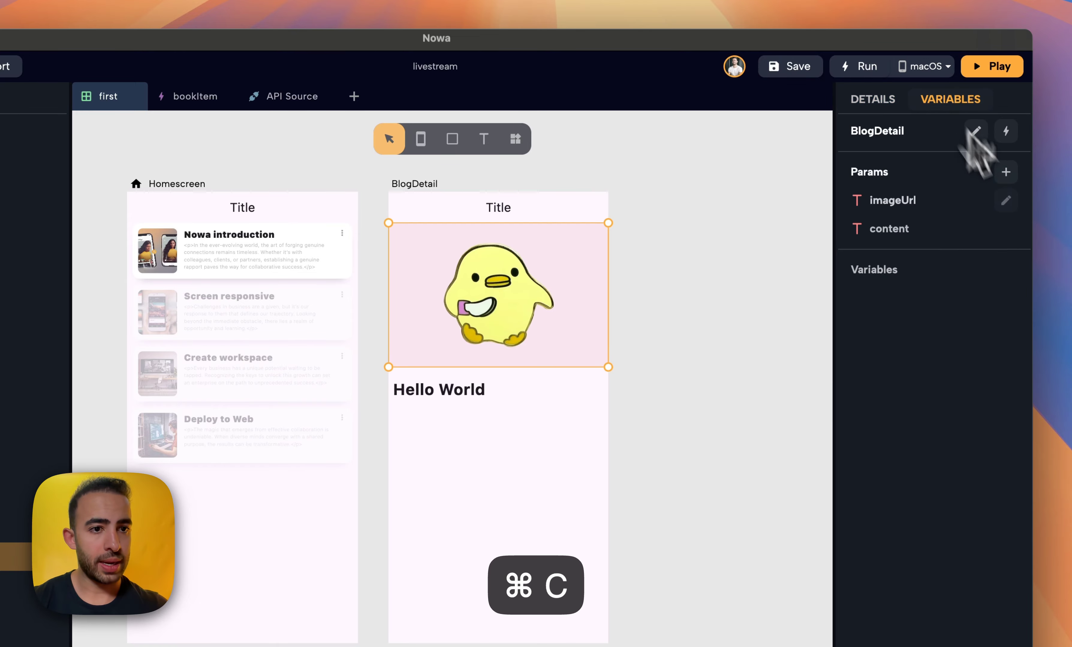
pyautogui.click(1006, 203)
pyautogui.click(806, 295)
pyautogui.press('super+v')
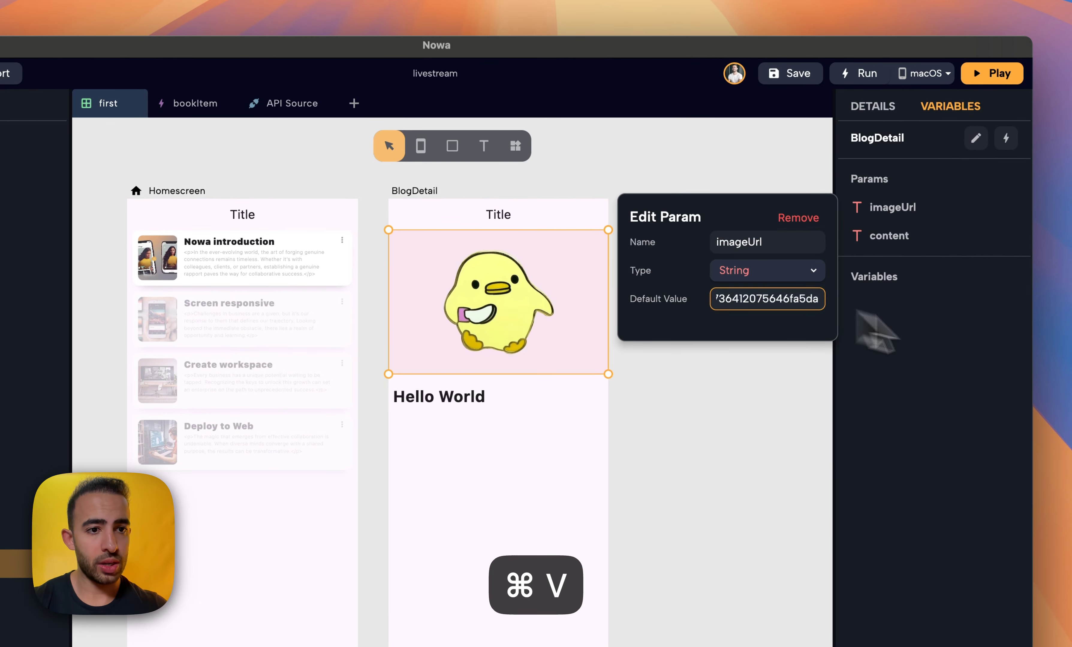
pyautogui.click(870, 316)
# Set the default value of the BlogDetail screen's content param to "Content"
pyautogui.click(1006, 235)
pyautogui.click(778, 326)
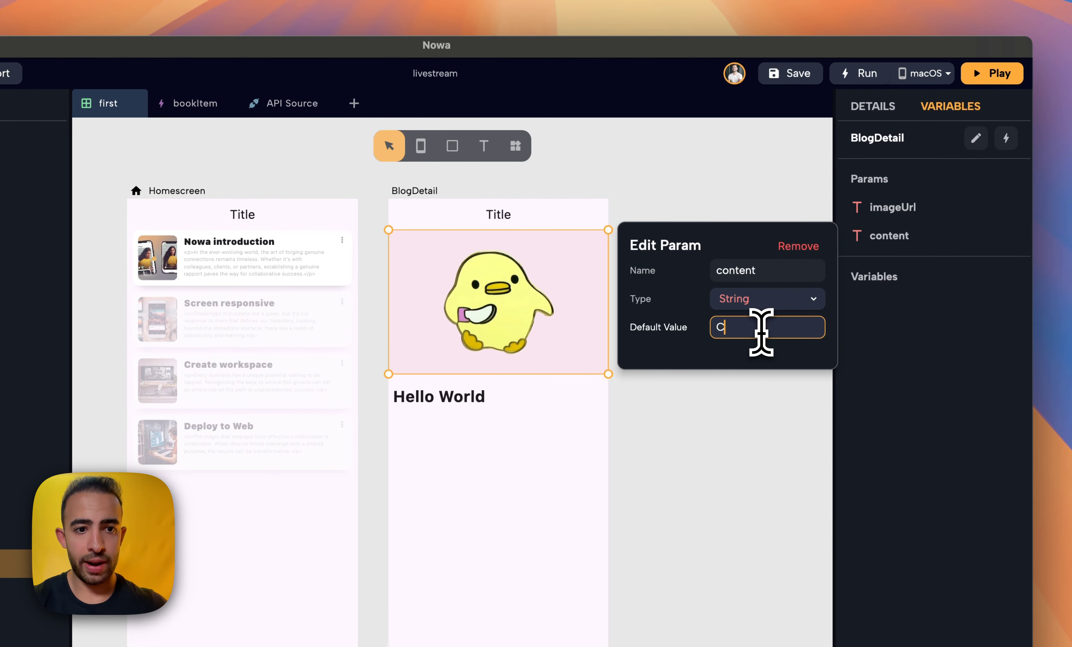
pyautogui.click(900, 370)
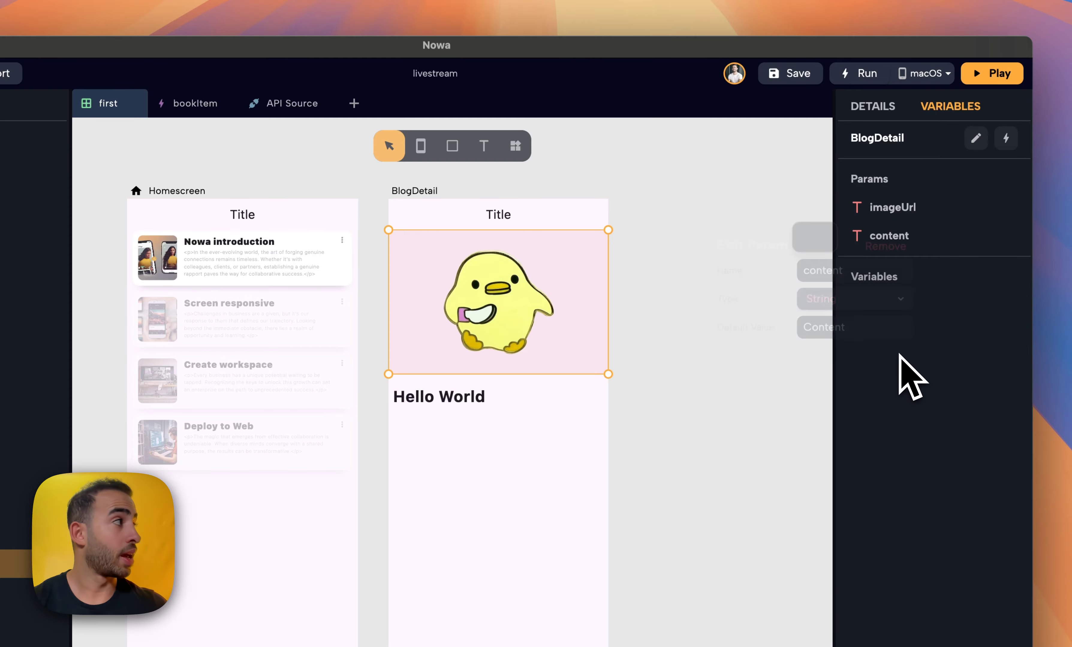
# Link the BlogDetail image's Url property to the local imageUrl param
pyautogui.click(850, 107)
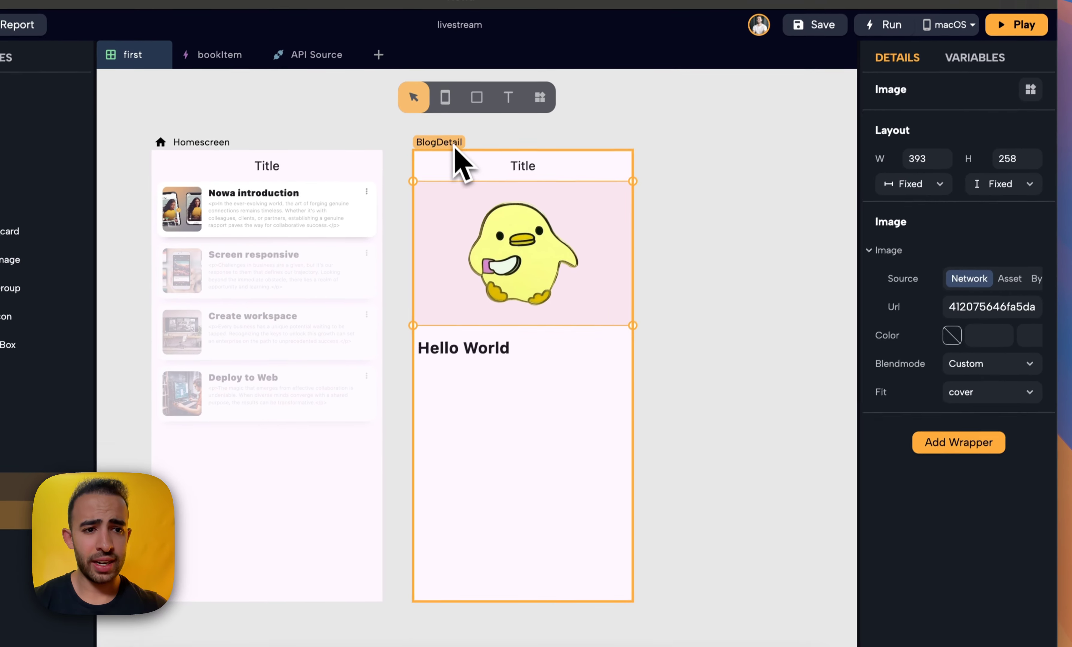
pyautogui.click(423, 192)
pyautogui.click(576, 318)
pyautogui.click(901, 300)
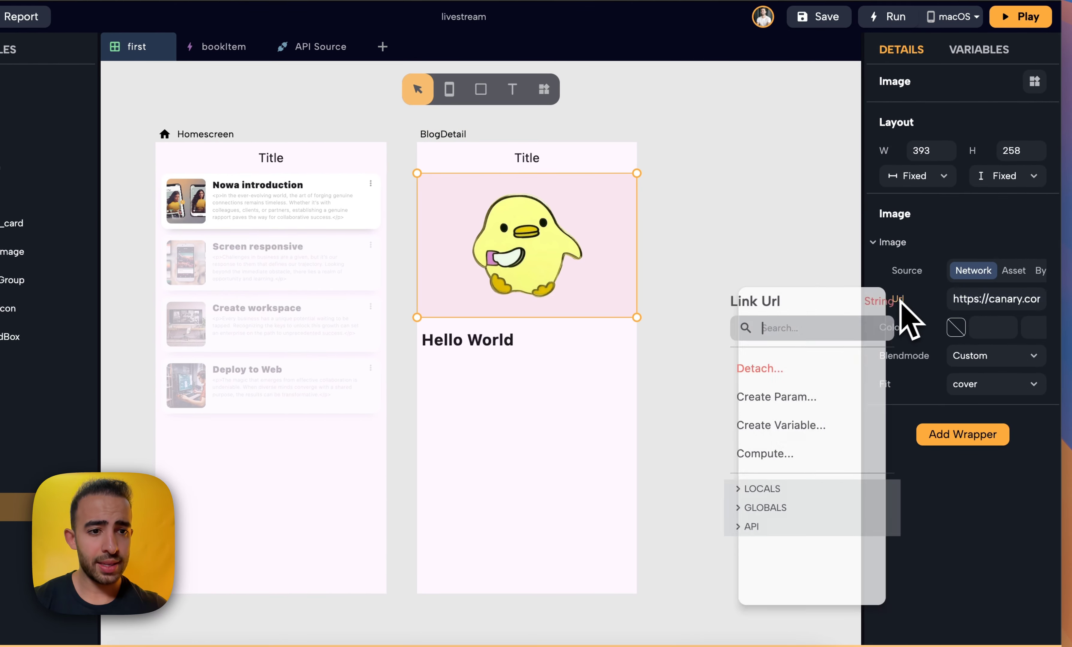
pyautogui.click(766, 475)
pyautogui.click(764, 501)
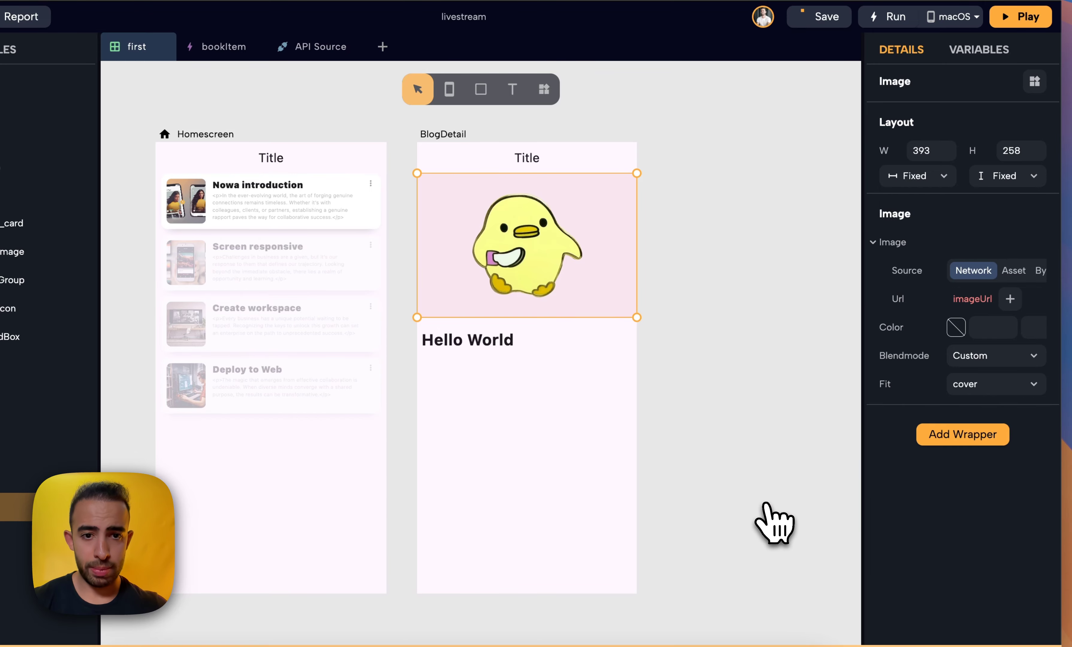
# Link the Html widget's Data property to the local content param
pyautogui.click(583, 375)
pyautogui.click(890, 242)
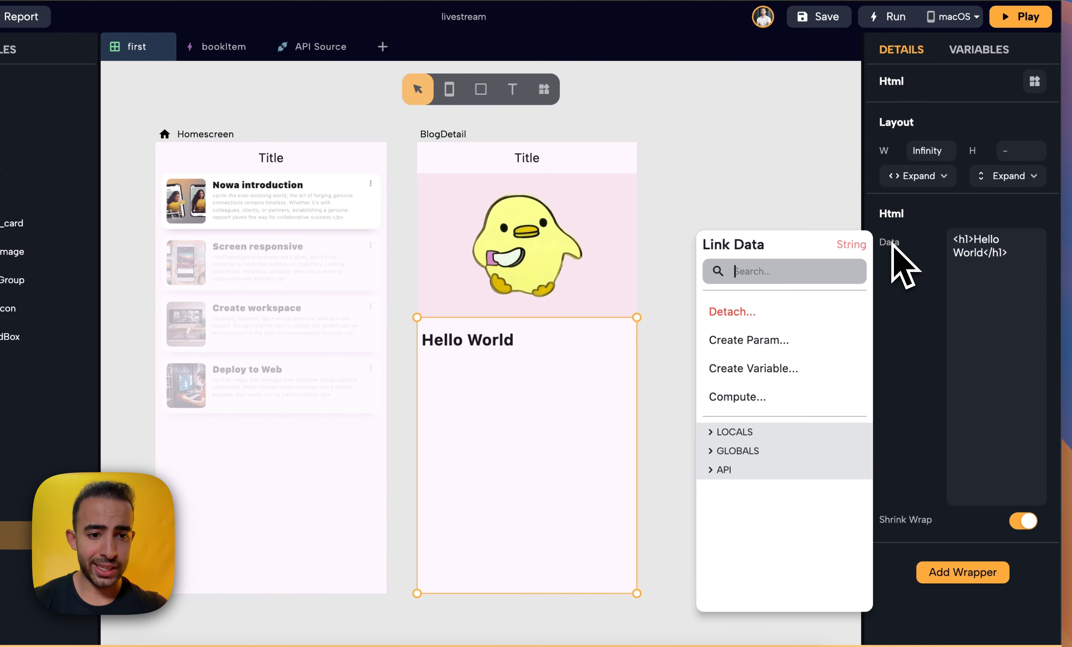
pyautogui.click(758, 432)
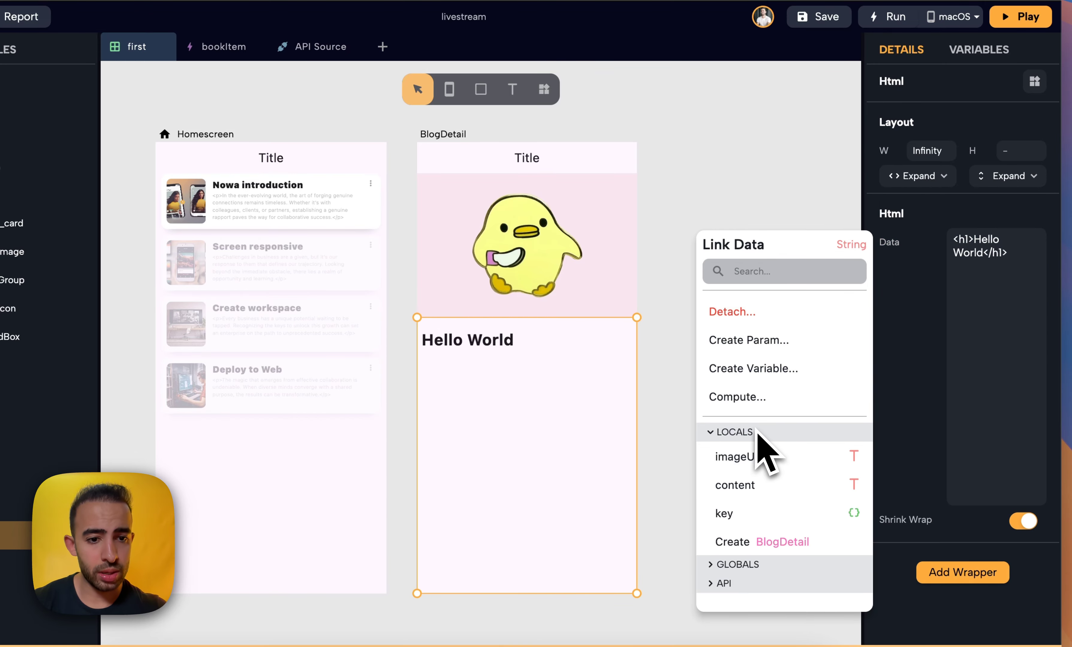
pyautogui.click(779, 485)
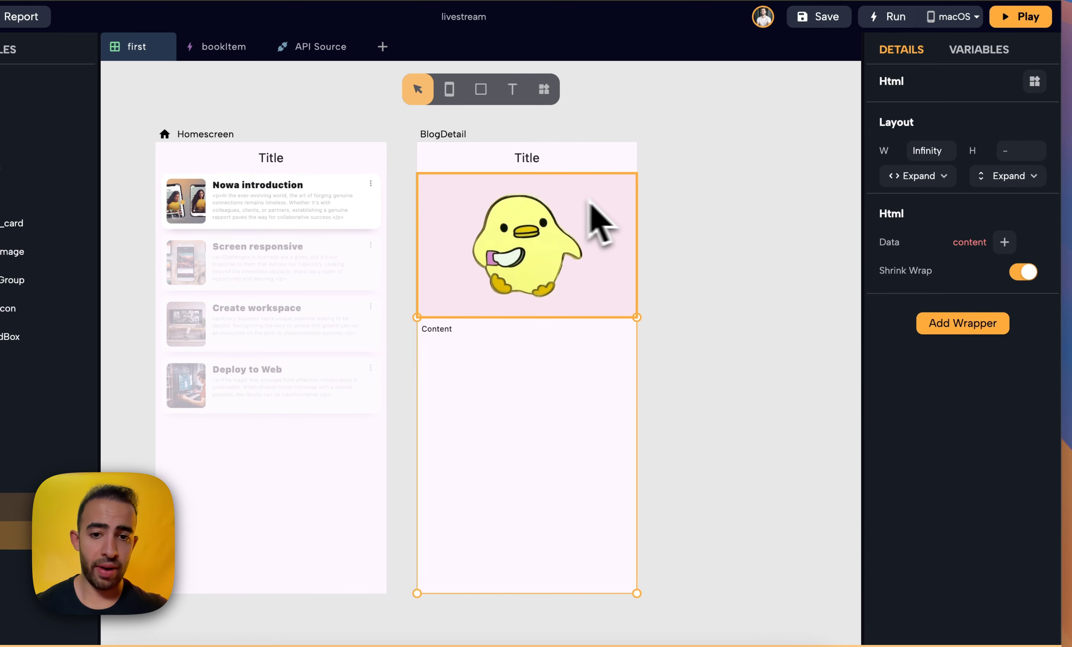
# Add a Gesture Detector wrapper to the blog_card inside the Homescreen's ListView
pyautogui.click(628, 222)
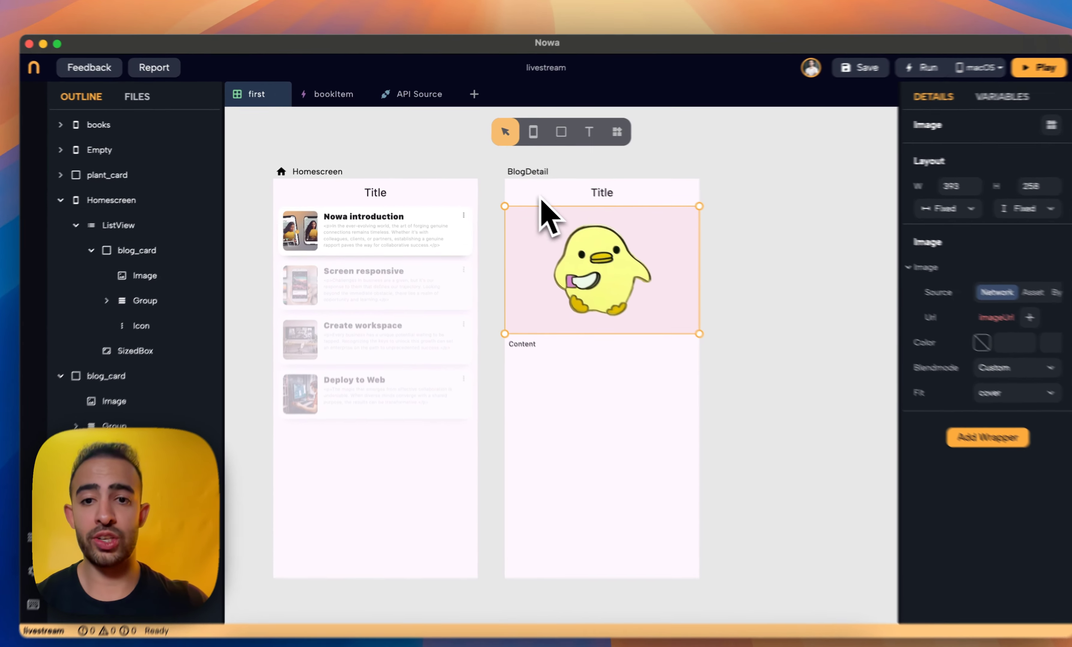
pyautogui.click(428, 231)
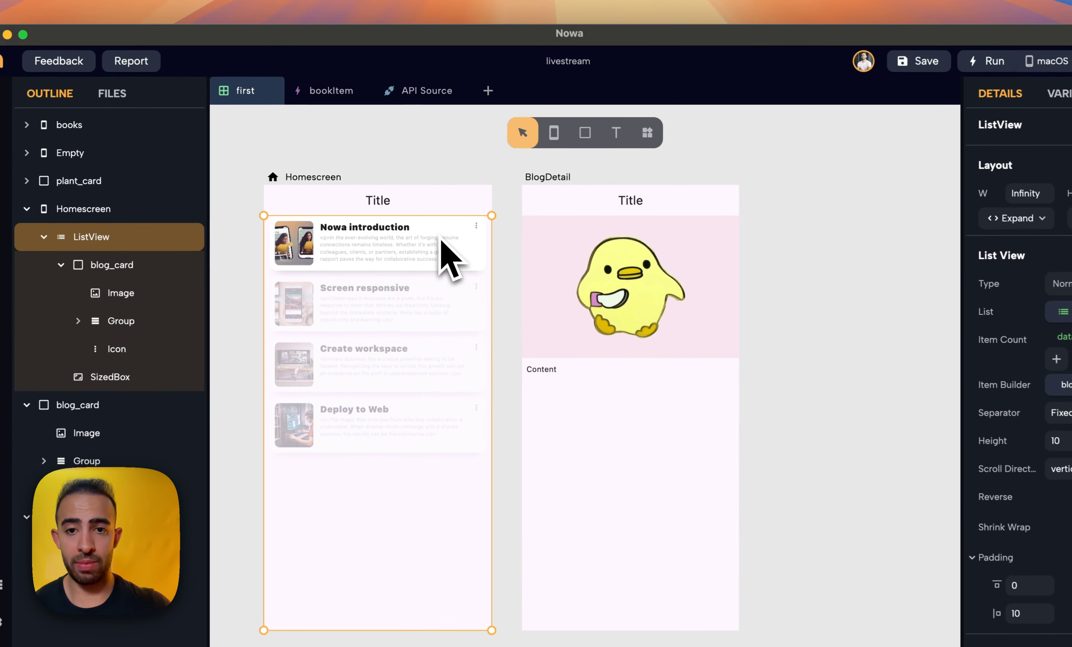
pyautogui.click(397, 252)
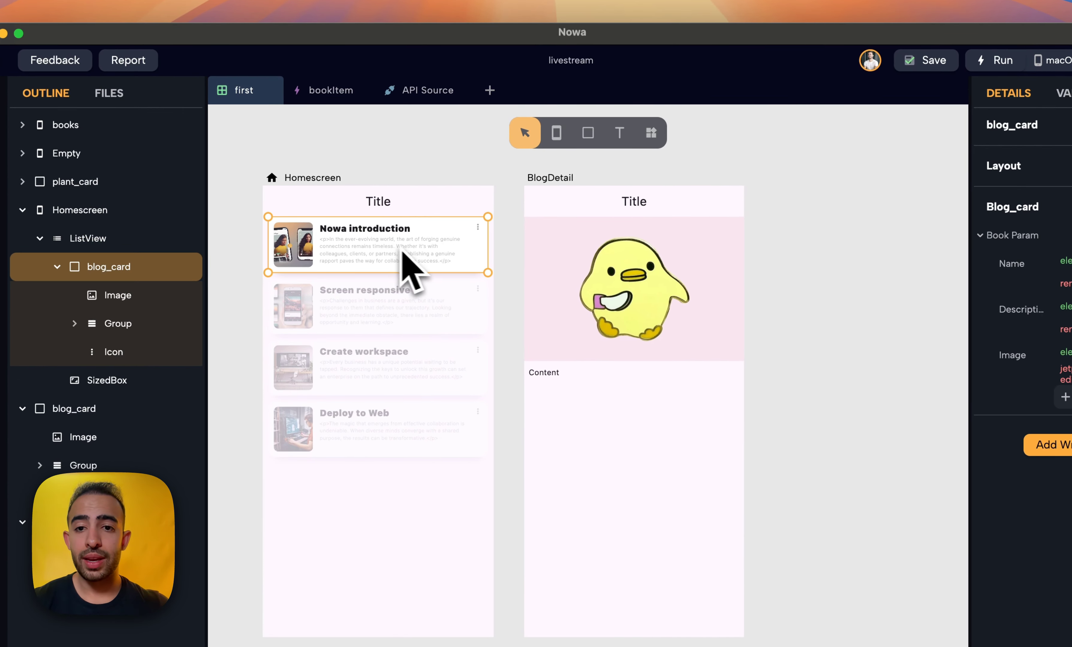
pyautogui.hscroll(-3, 407, 289)
pyautogui.scroll(-1, 406, 290)
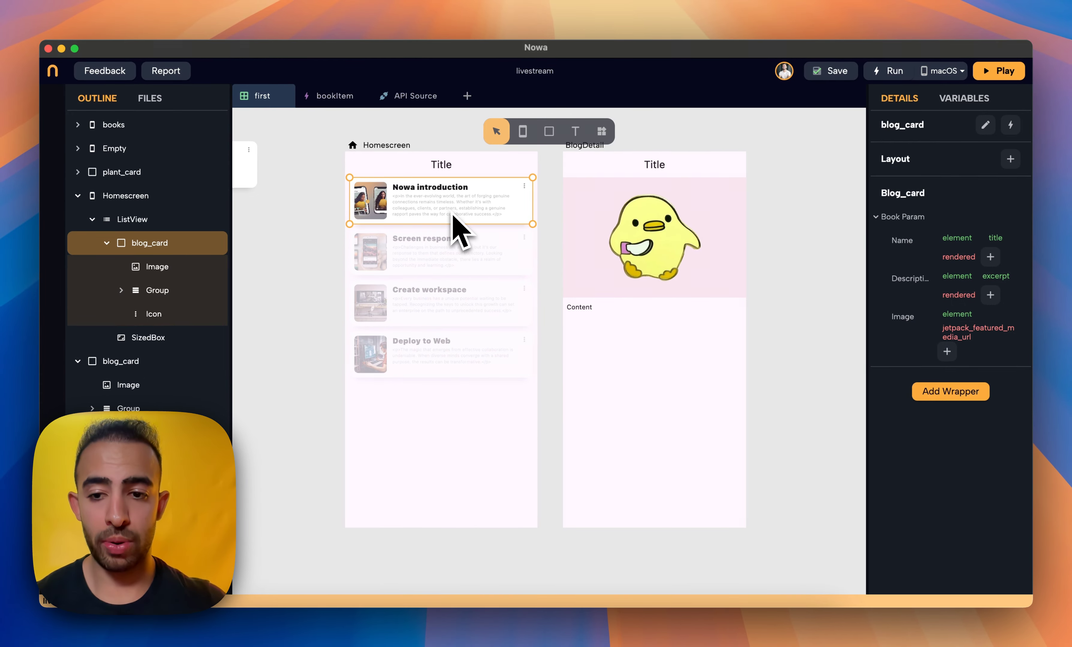
pyautogui.click(944, 391)
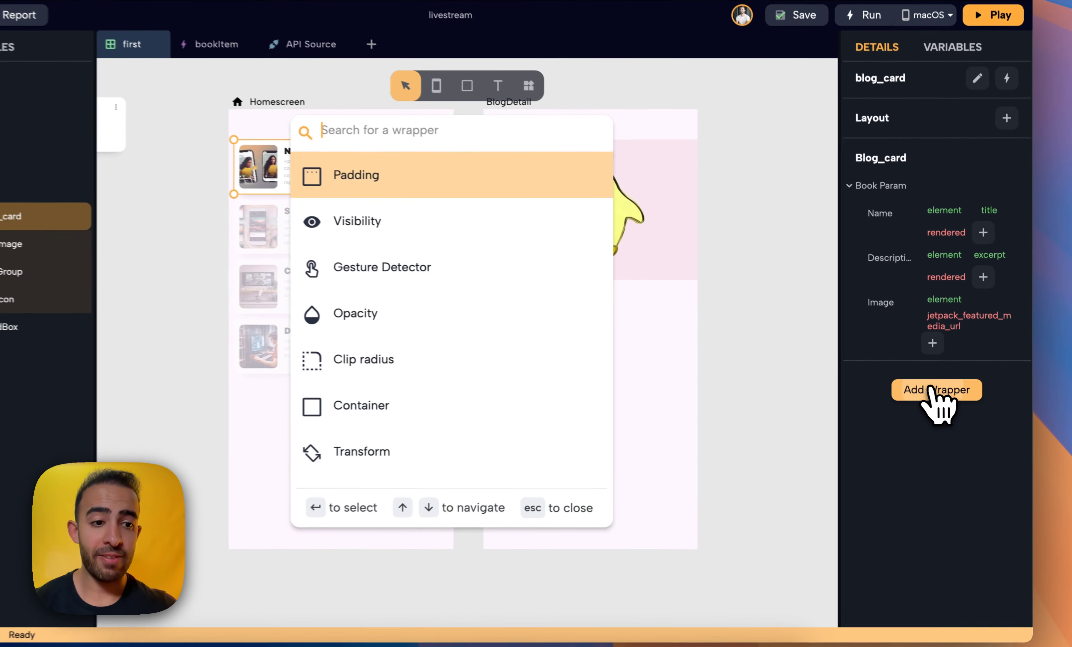
pyautogui.write('gest')
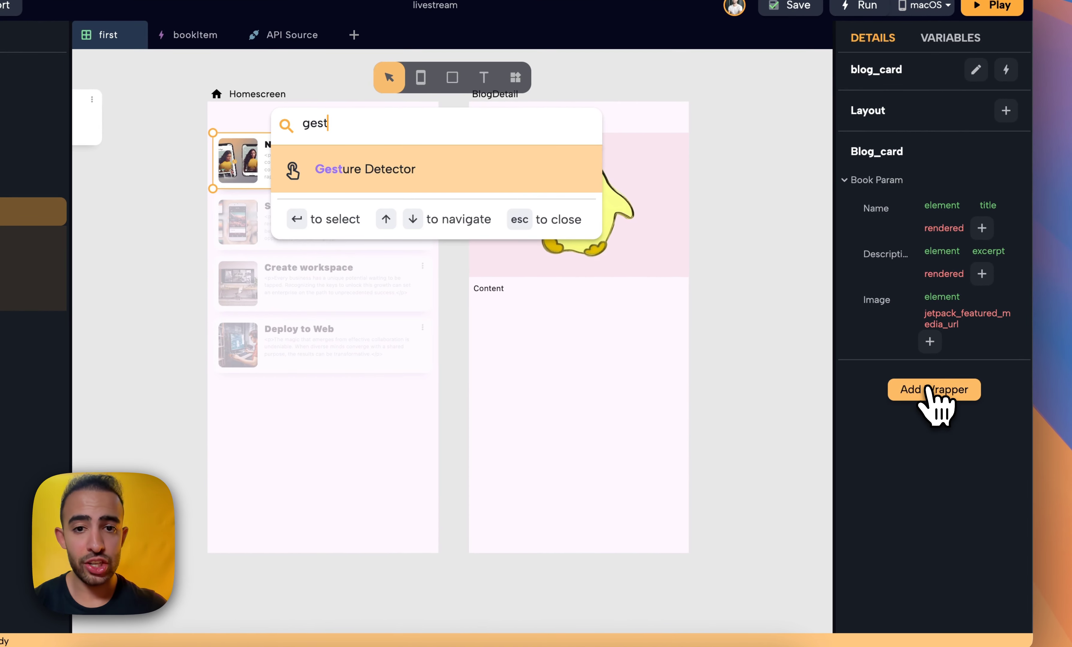
pyautogui.press('Return')
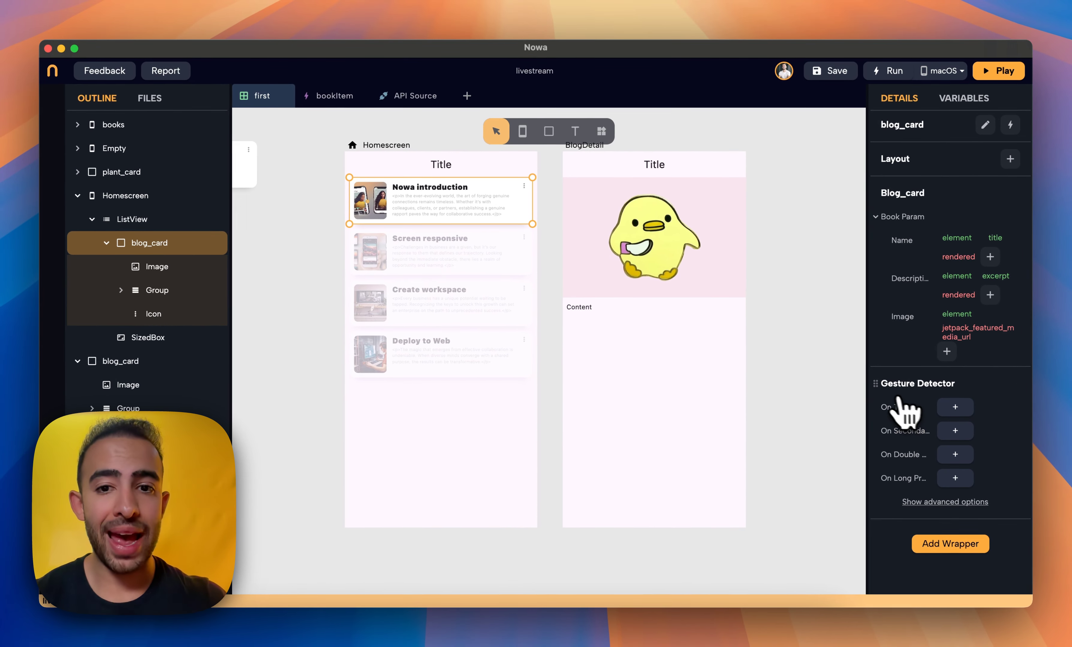
pyautogui.hscroll(-10, 646, 378)
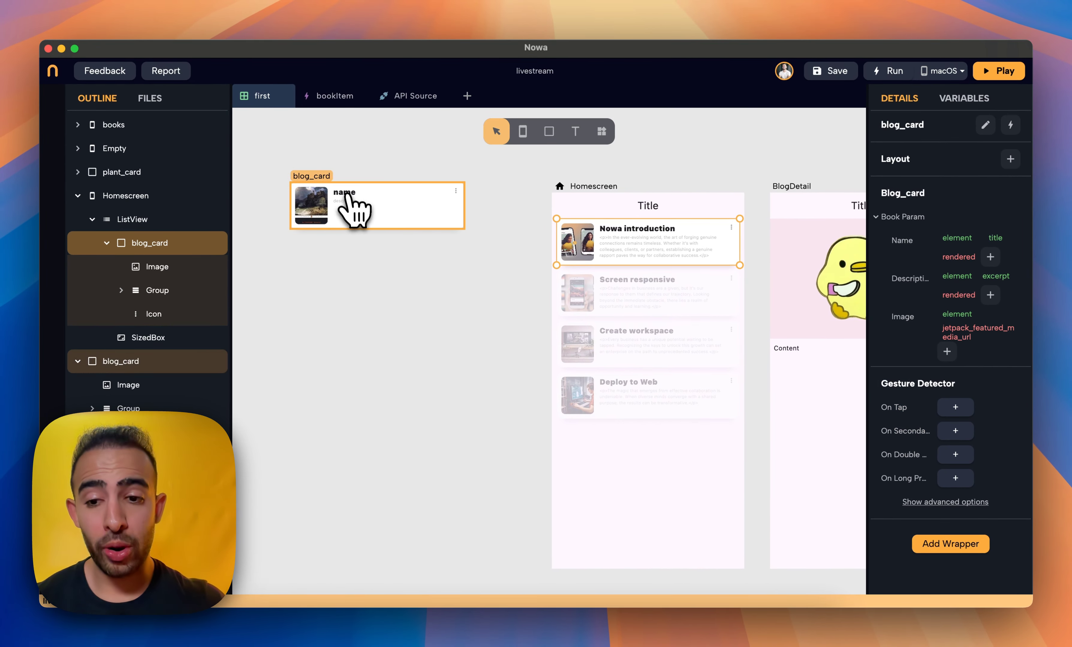
pyautogui.hscroll(5, 371, 222)
pyautogui.scroll(-2, 371, 222)
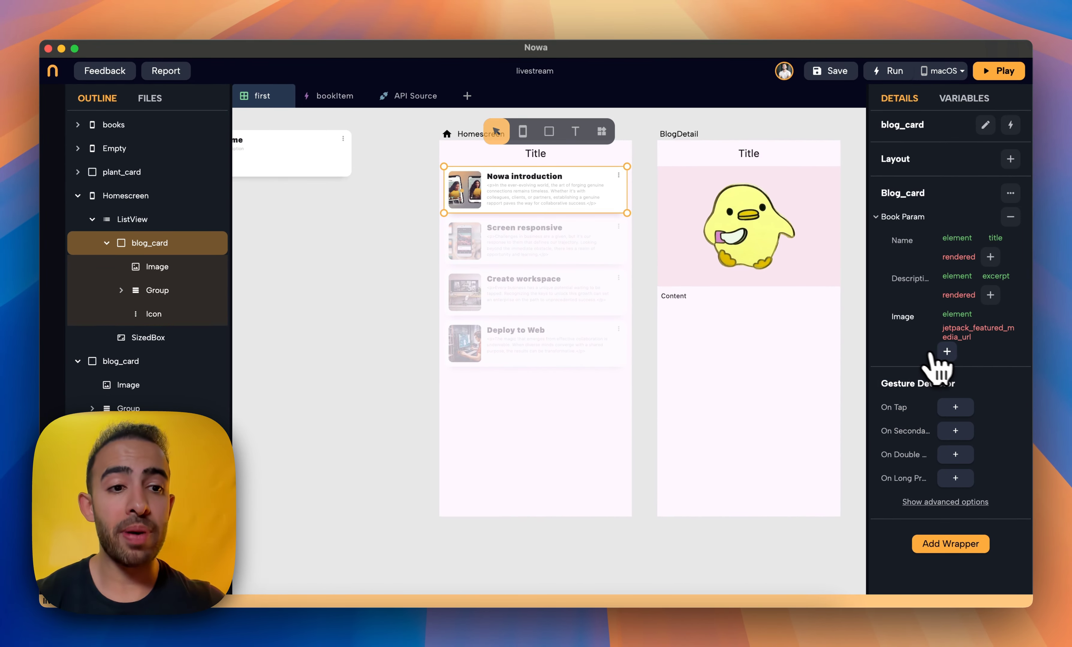
pyautogui.scroll(2, 536, 288)
pyautogui.hscroll(-5, 540, 283)
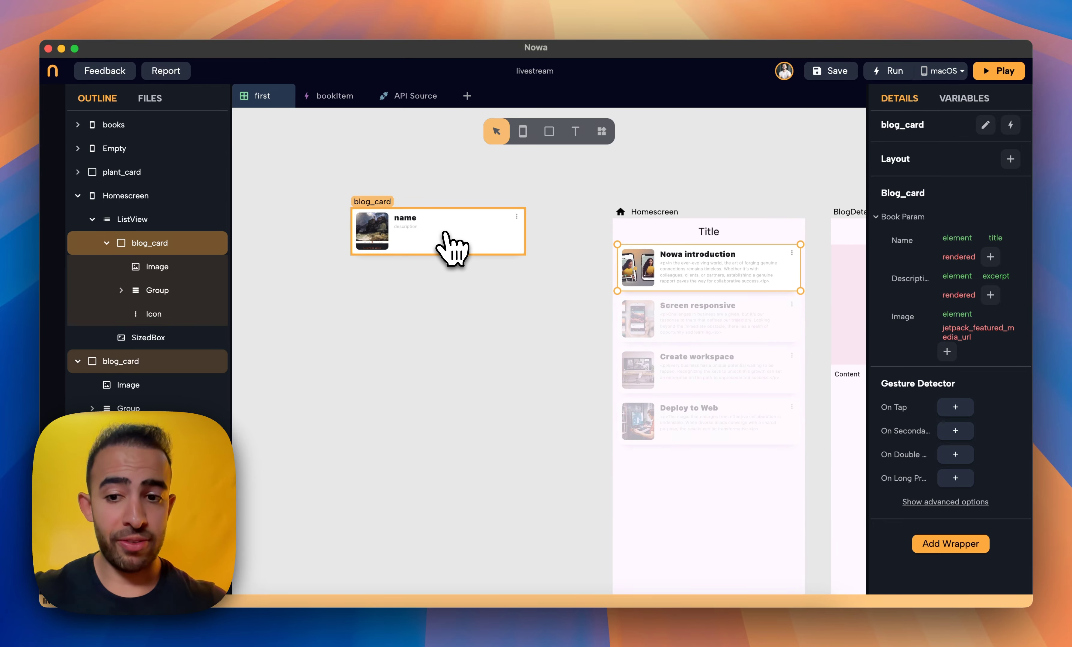
pyautogui.hscroll(5, 453, 249)
pyautogui.scroll(-3, 453, 249)
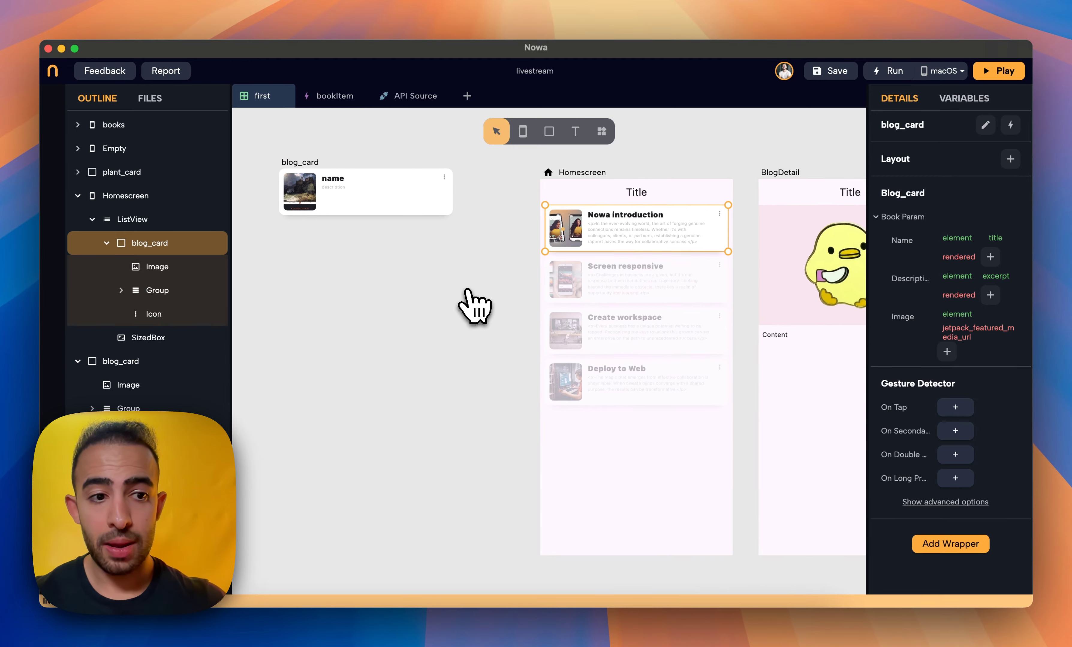
pyautogui.hscroll(1, 659, 368)
pyautogui.scroll(-1, 659, 368)
pyautogui.scroll(2, 659, 369)
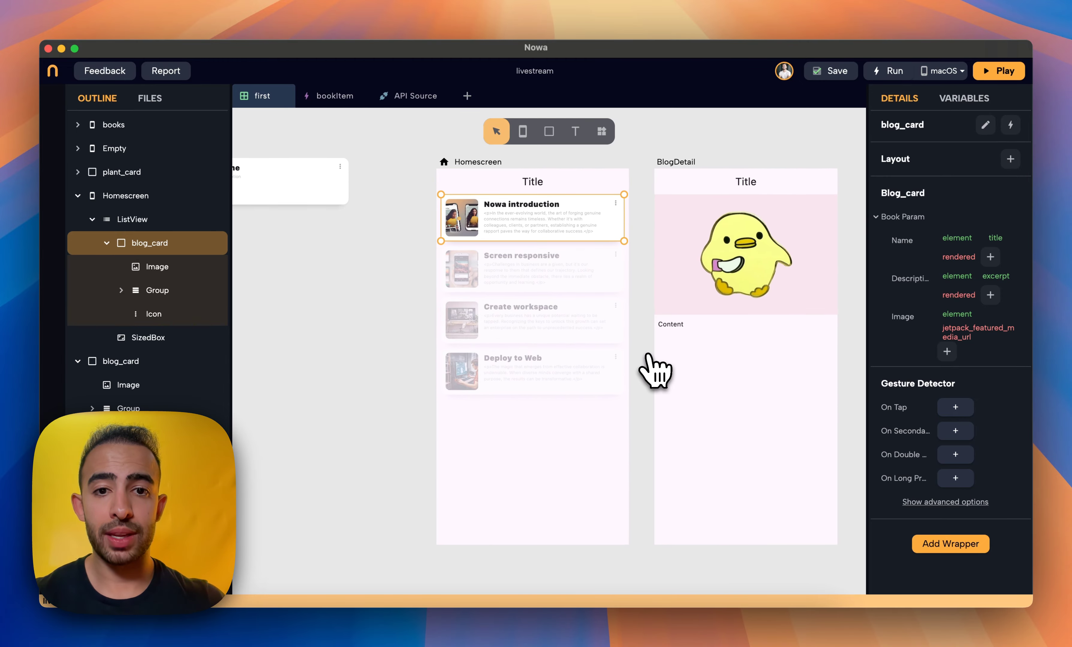
pyautogui.hscroll(2, 658, 369)
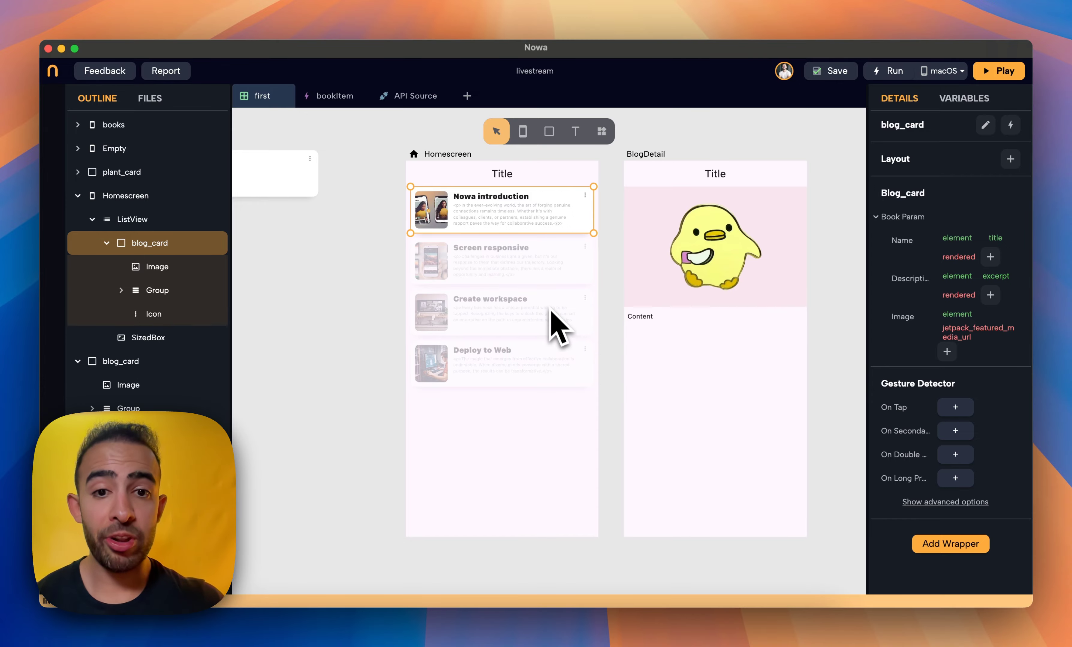
pyautogui.hscroll(-4, 536, 297)
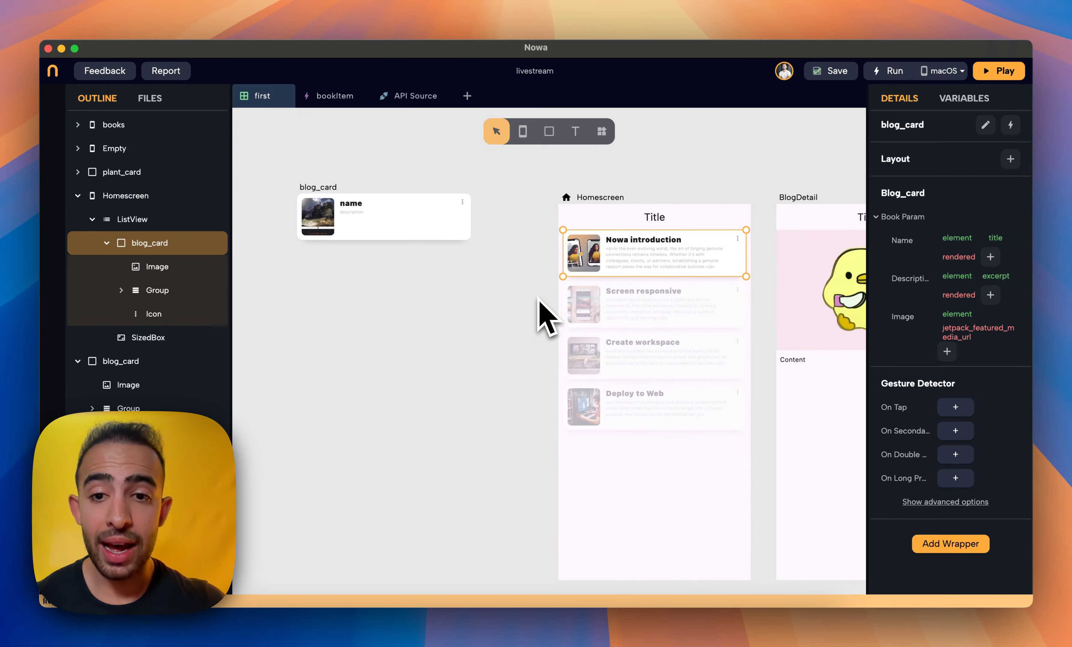
# Add a Navigator node to the On Tap circuit of the blog_card in the Homescreen's ListView
pyautogui.click(387, 219)
pyautogui.hscroll(3, 507, 284)
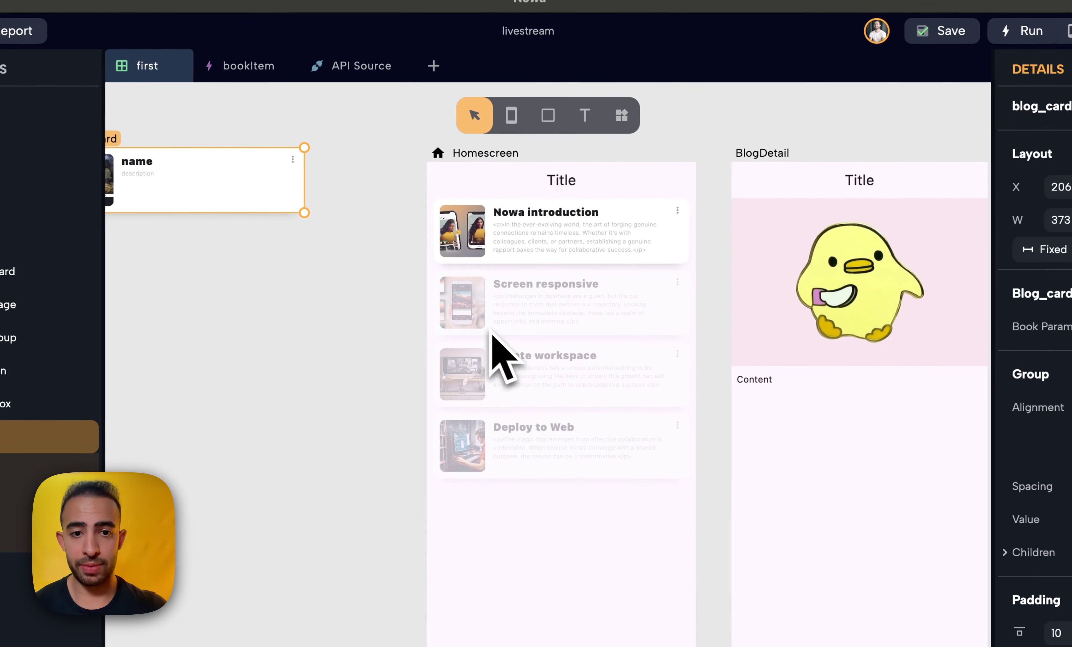
pyautogui.click(525, 292)
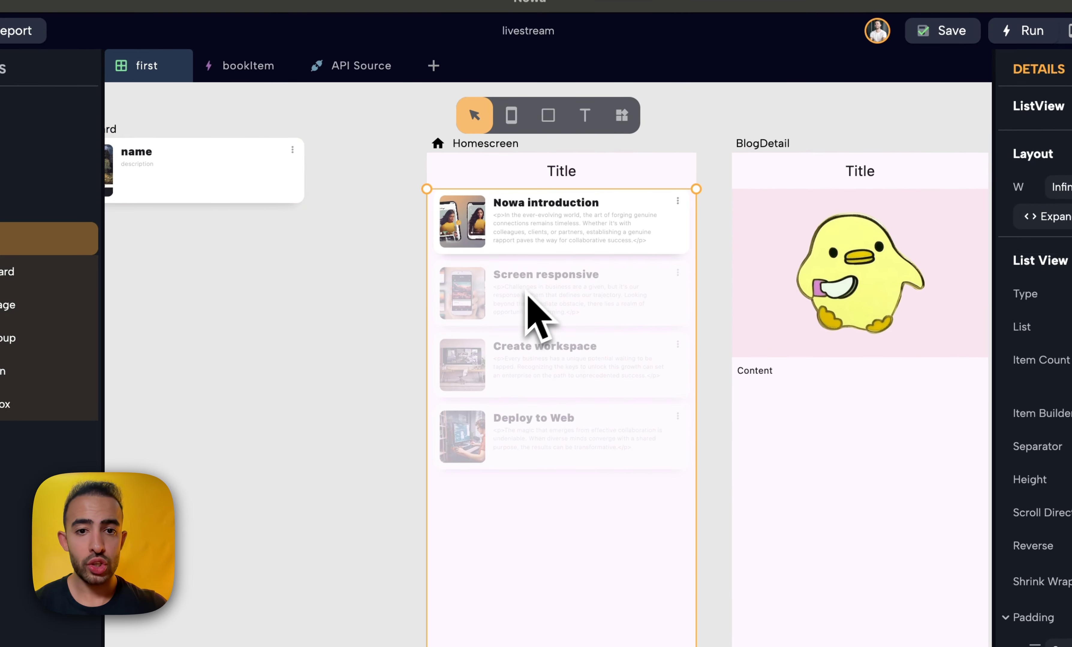
pyautogui.click(540, 232)
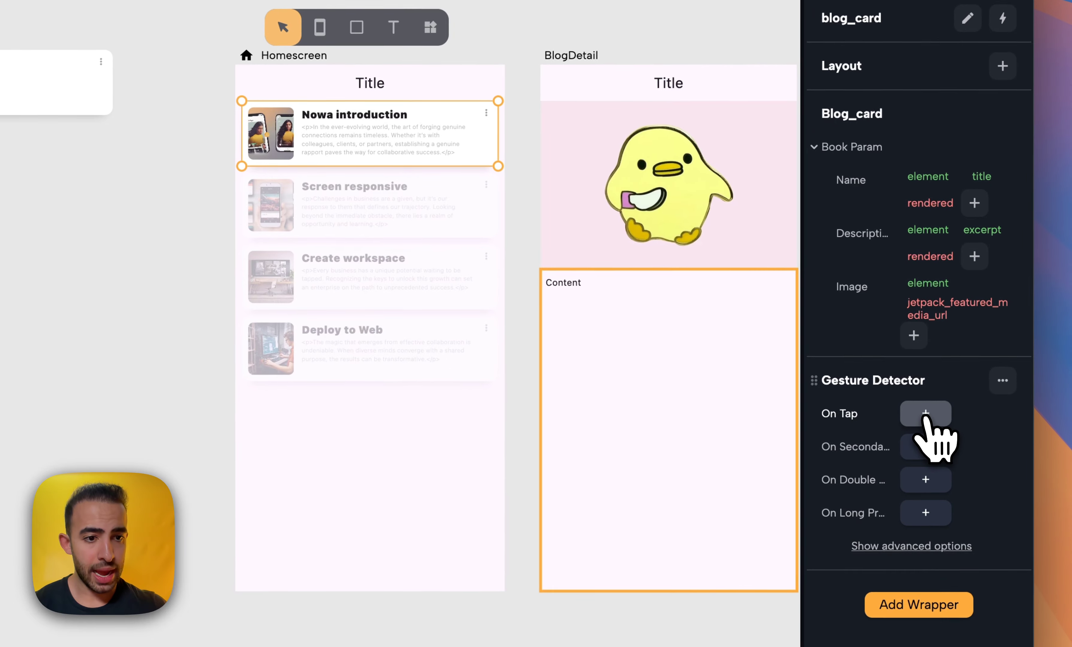
pyautogui.click(937, 421)
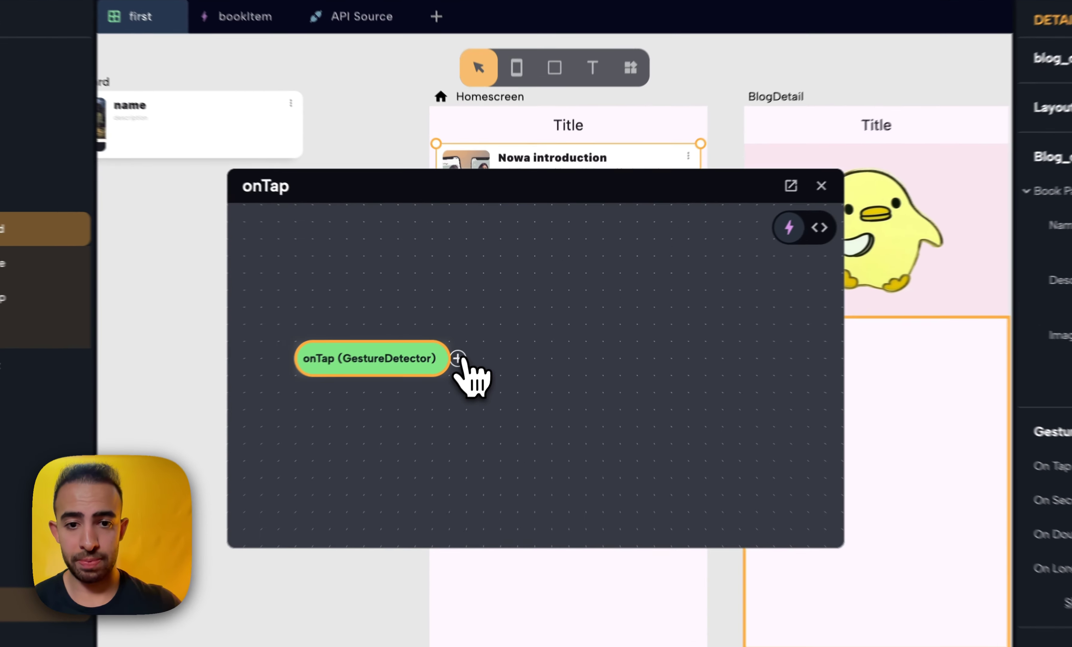
pyautogui.click(482, 333)
pyautogui.write('nav')
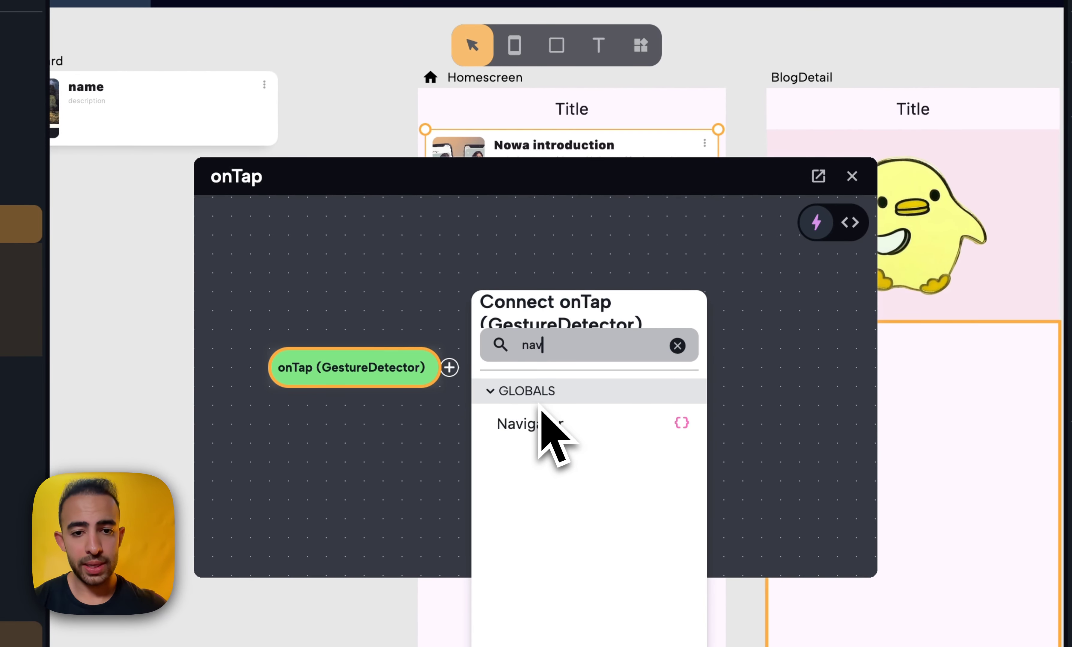
pyautogui.click(539, 423)
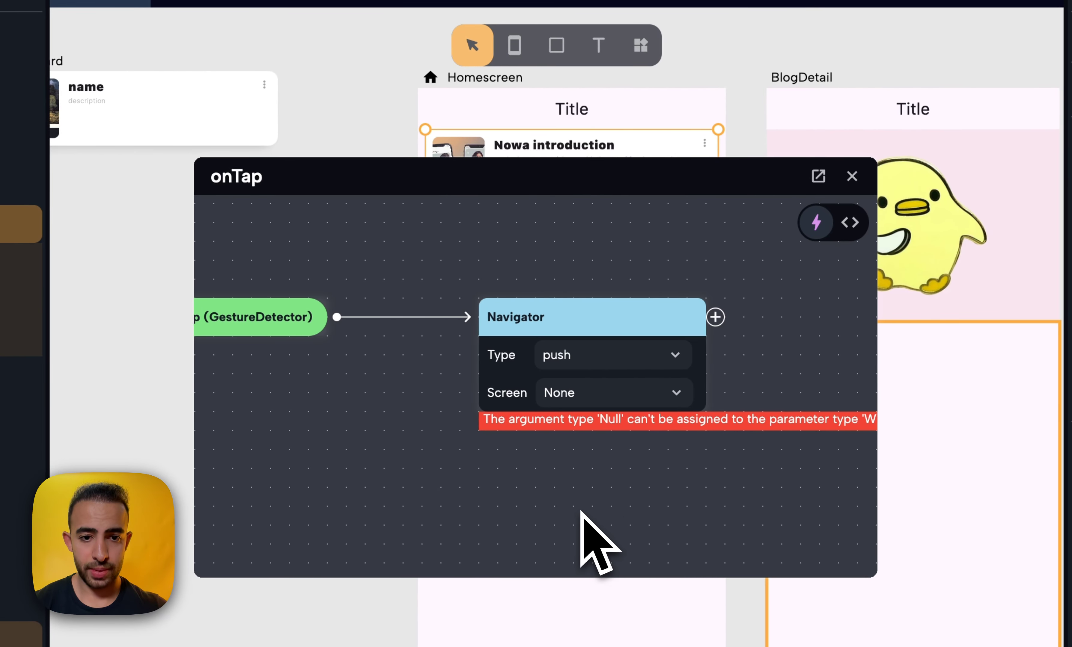
# Set the Navigator node's Screen to BlogDetail
pyautogui.click(575, 392)
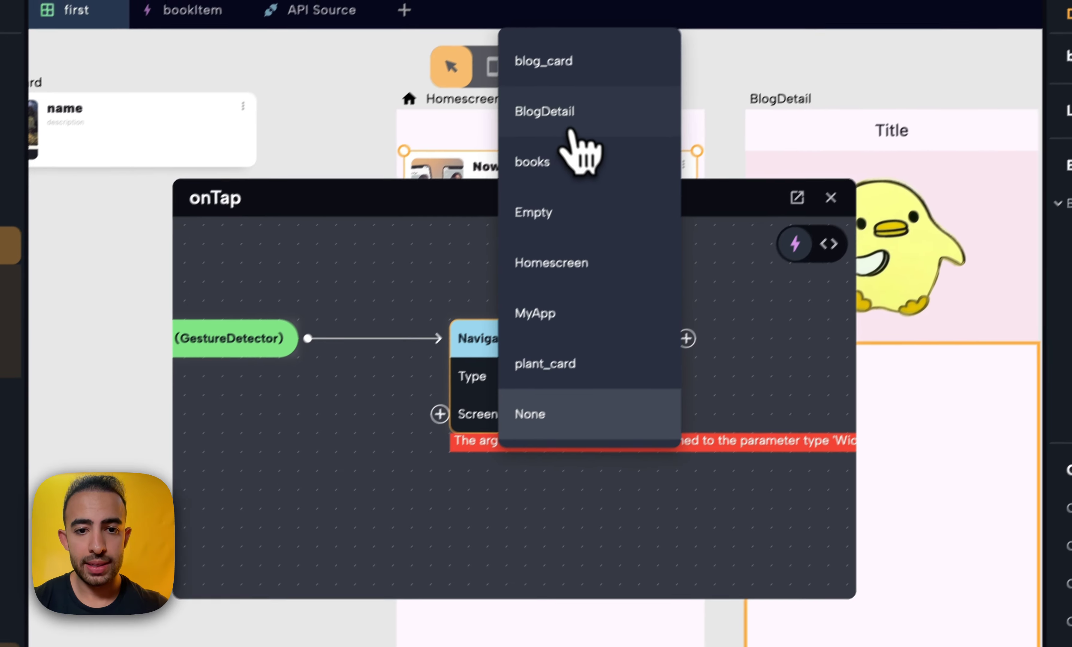
pyautogui.click(571, 90)
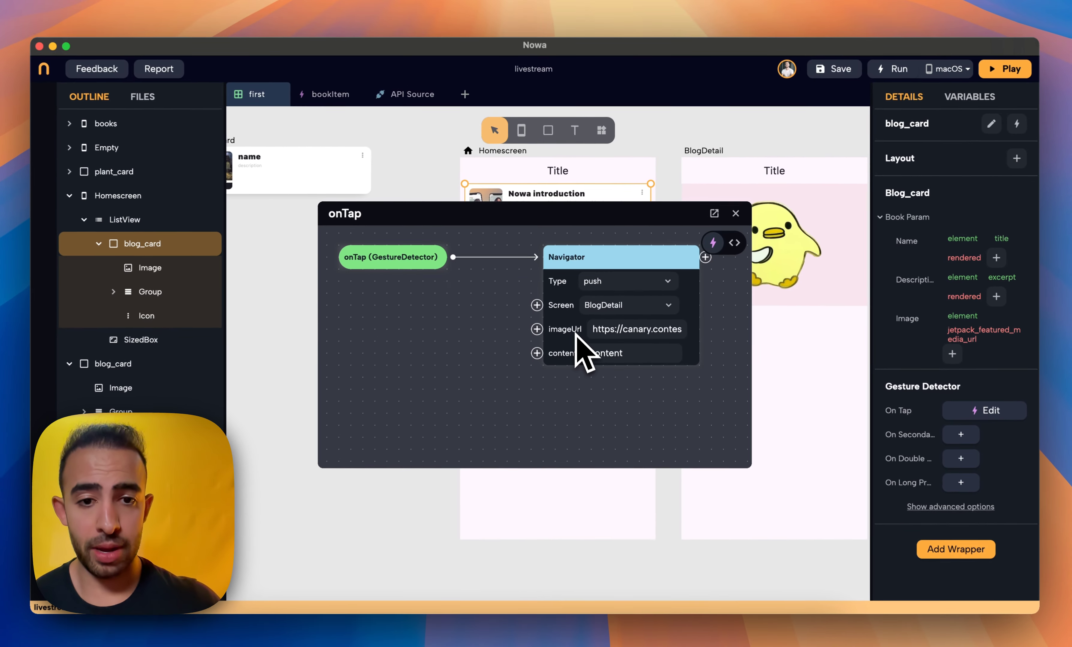
pyautogui.hscroll(-2, 562, 366)
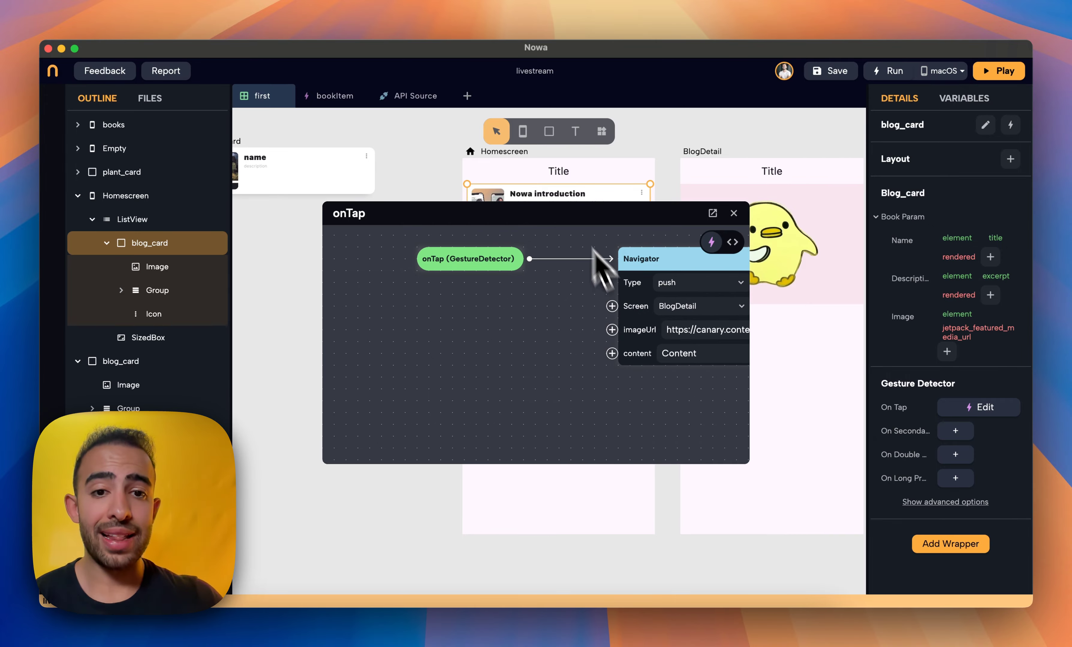
# Look through the local nodes available in the onTap circuit
pyautogui.moveTo(554, 211); pyautogui.dragTo(551, 250)
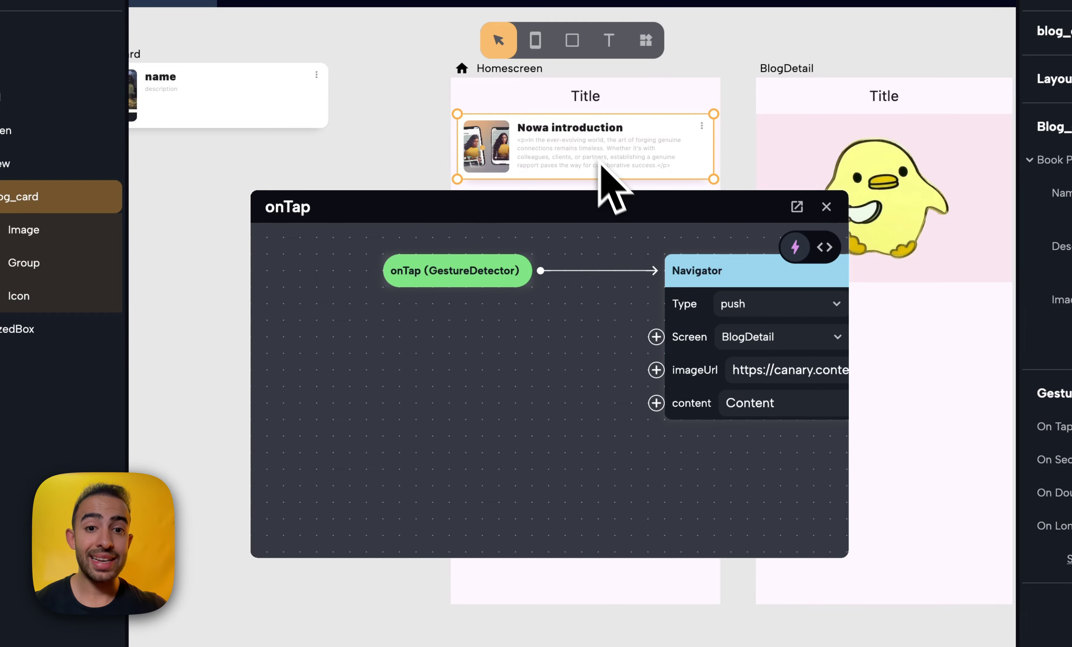
pyautogui.rightClick(454, 375)
pyautogui.click(482, 401)
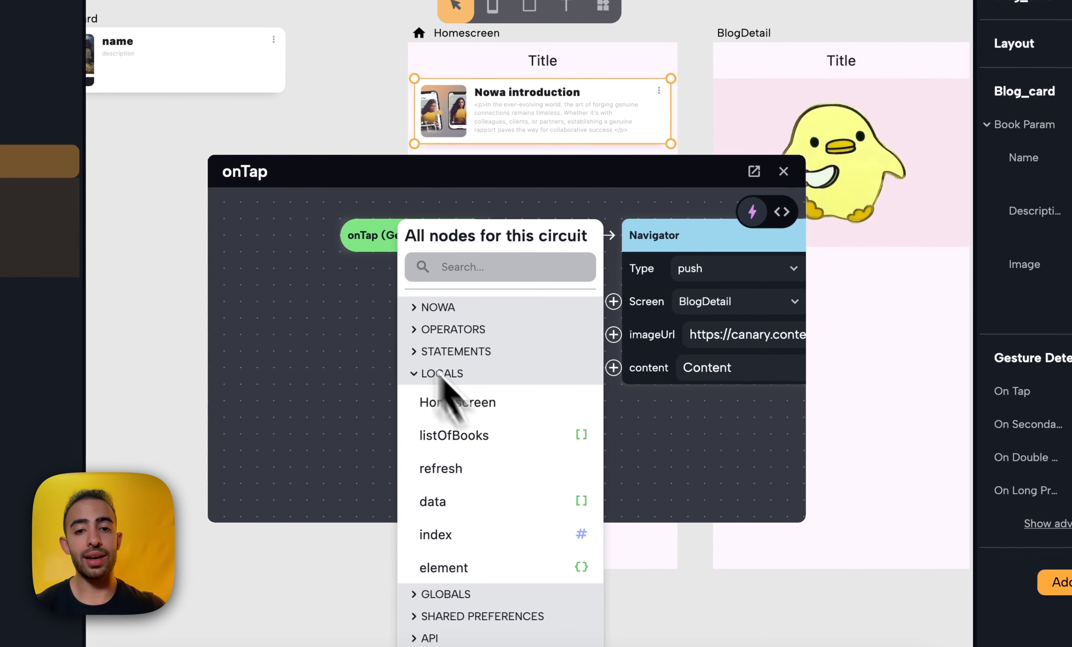
pyautogui.click(356, 323)
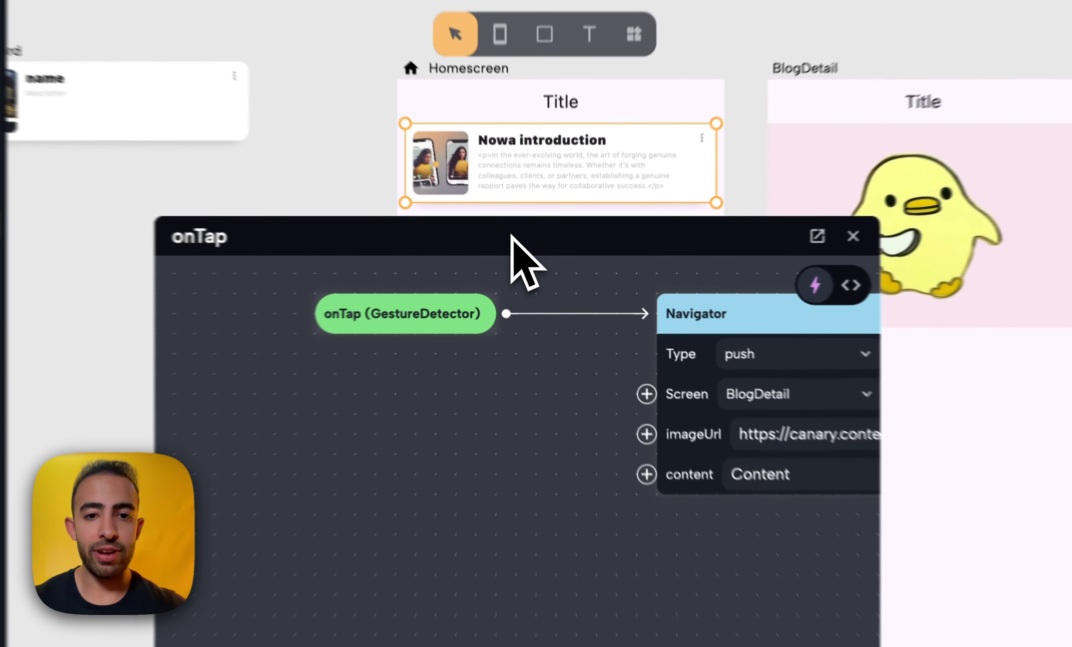
# Add the local element node to the onTap circuit
pyautogui.moveTo(533, 254); pyautogui.dragTo(547, 387)
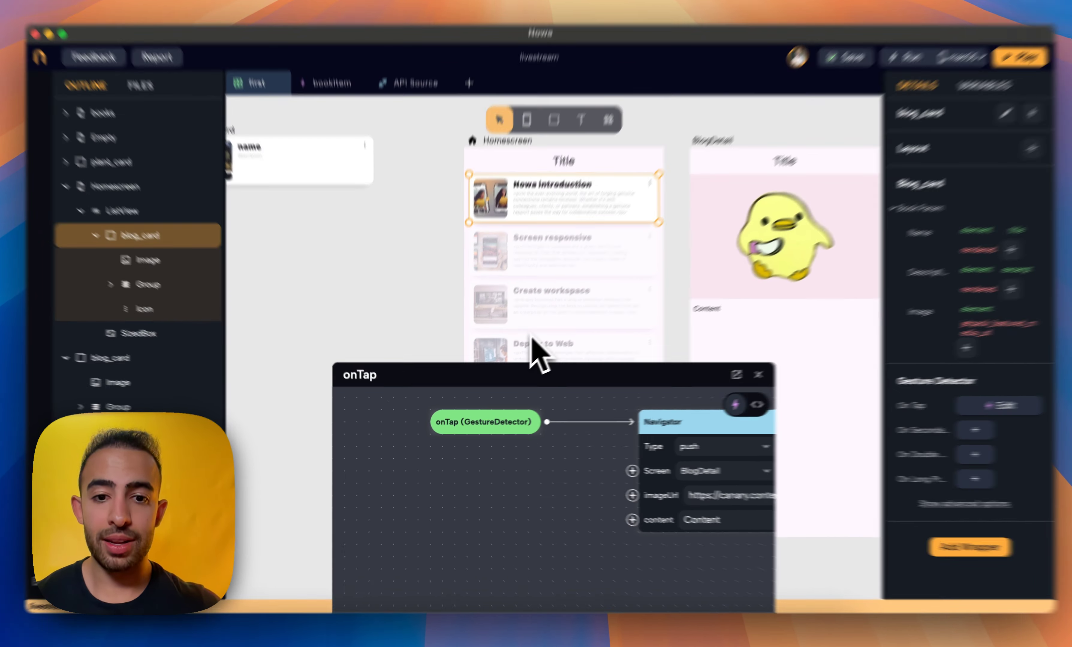
pyautogui.moveTo(519, 378); pyautogui.dragTo(507, 293)
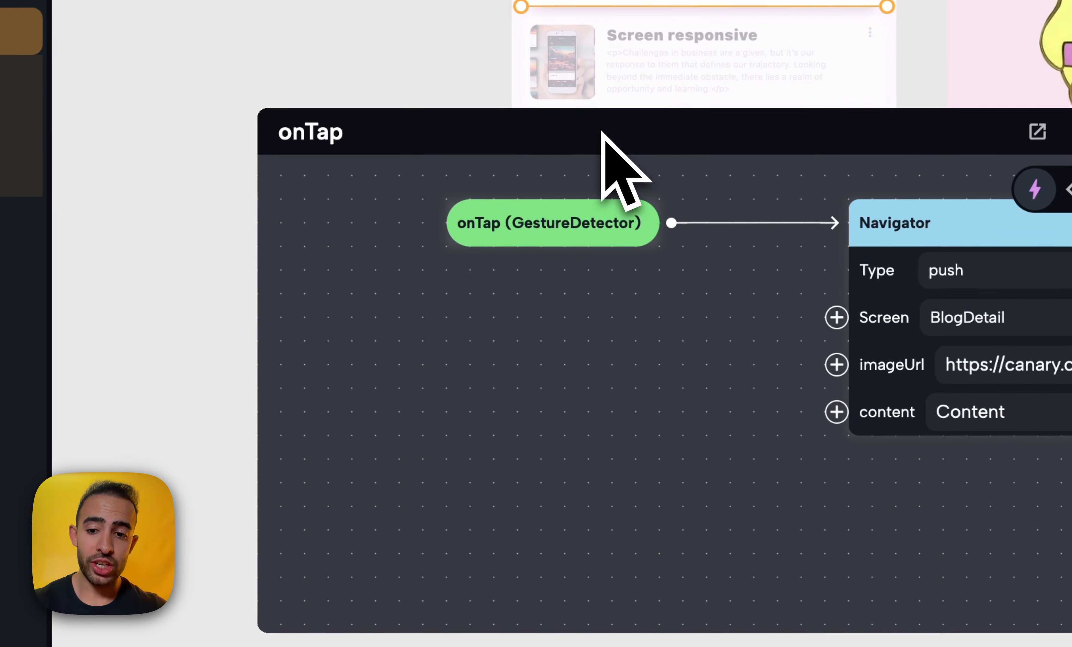
pyautogui.rightClick(480, 438)
pyautogui.write('ele')
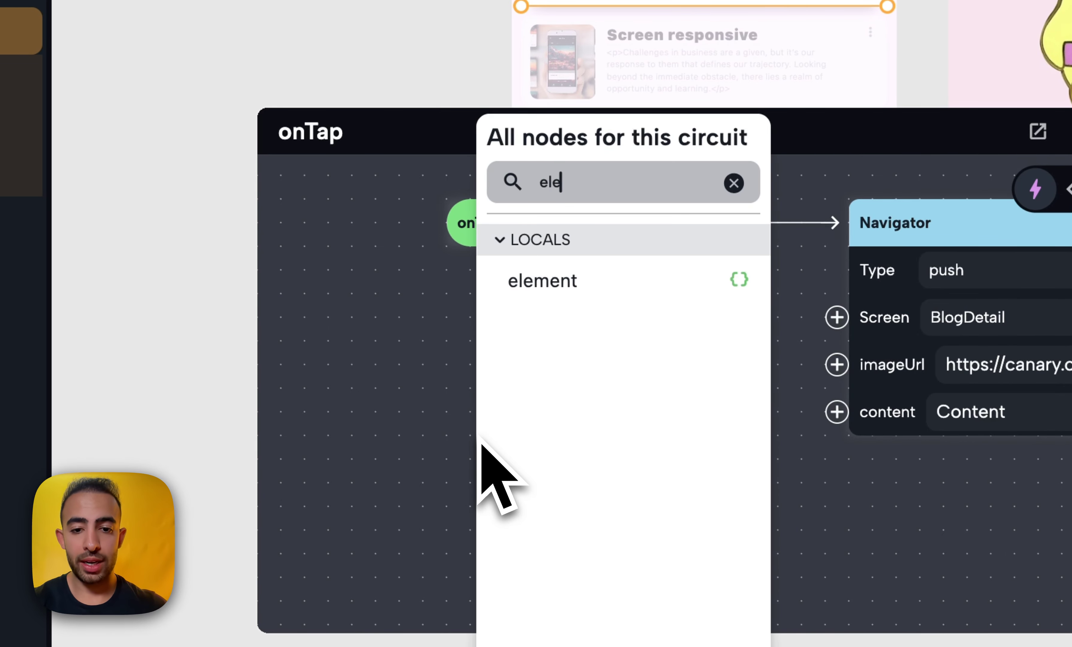
pyautogui.click(563, 280)
pyautogui.click(514, 472)
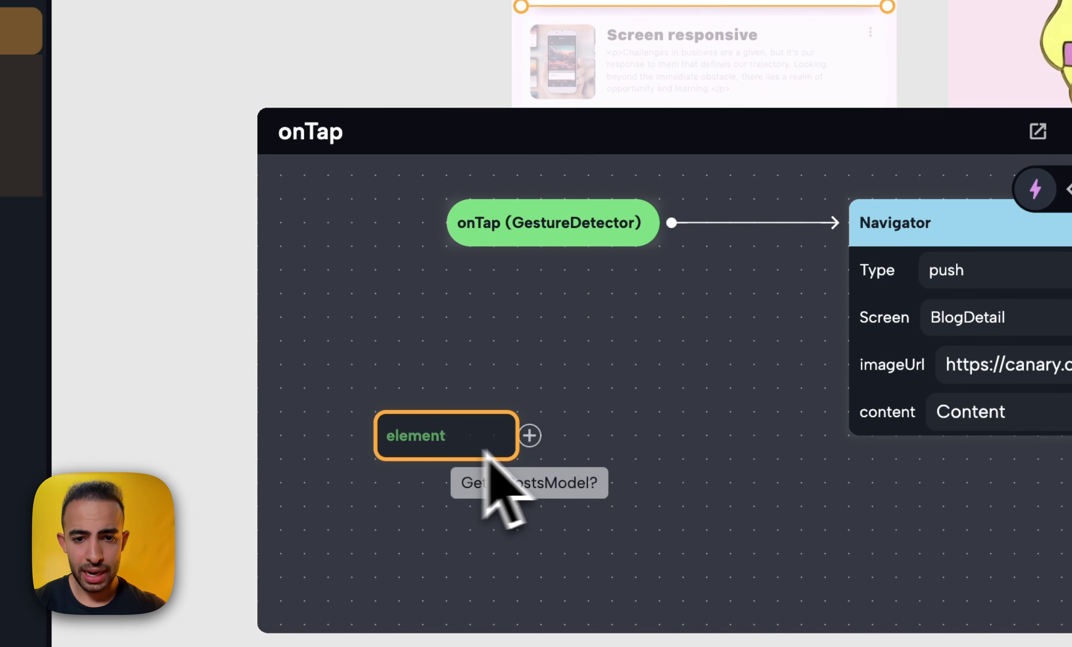
# Chain the element node through content to rendered and connect it to the Navigator's content input
pyautogui.click(530, 436)
pyautogui.write('co')
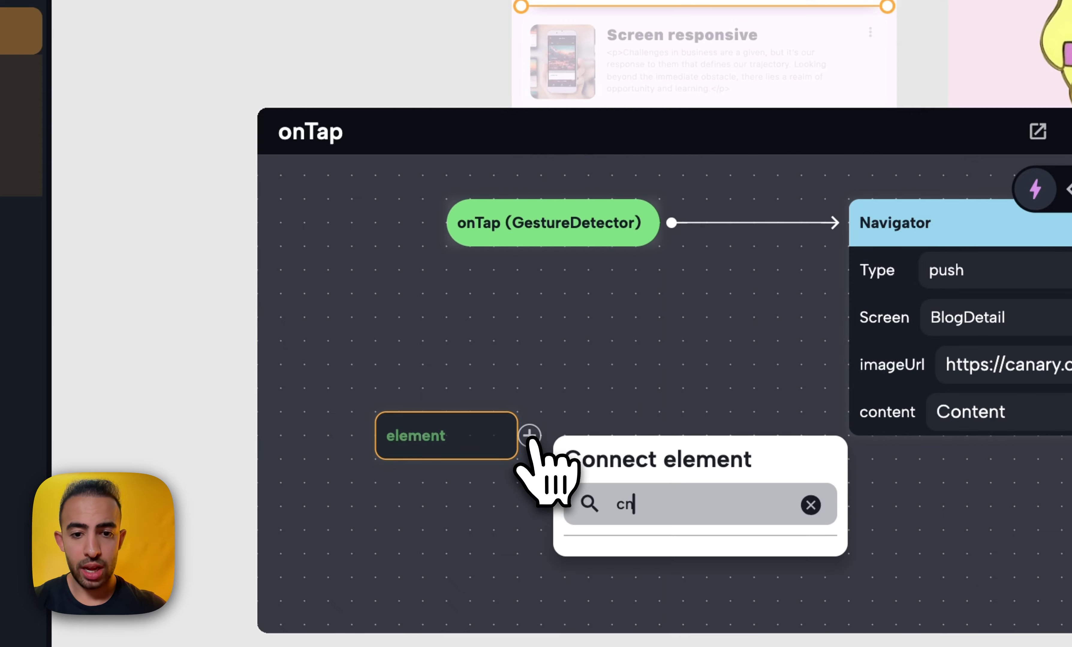
pyautogui.press('BackSpace')
pyautogui.write('o')
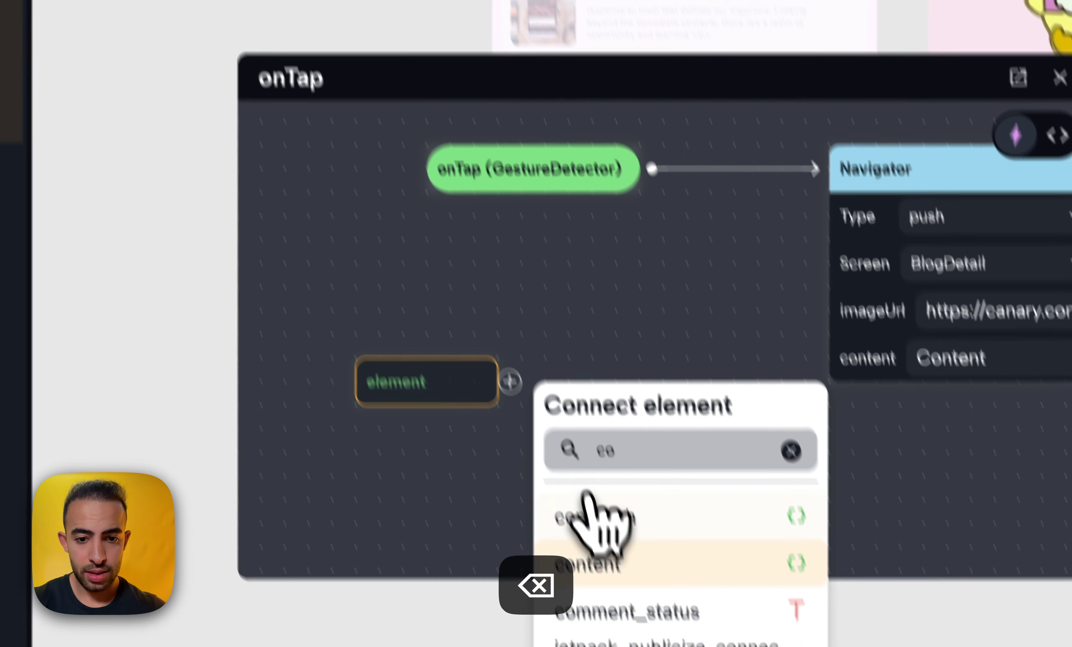
pyautogui.click(587, 563)
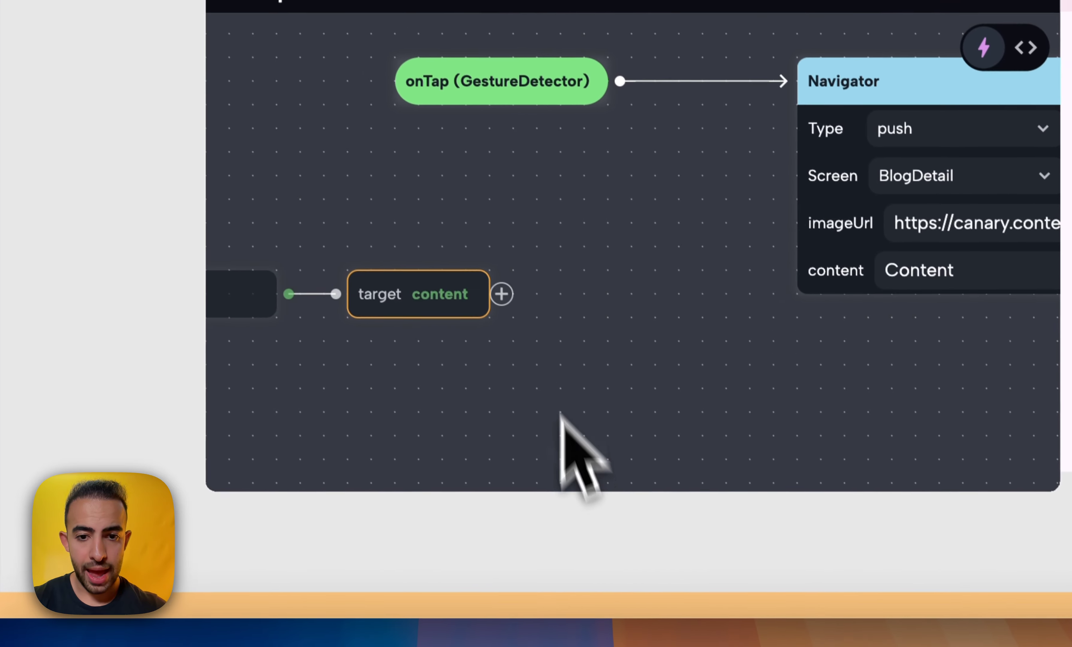
pyautogui.click(510, 382)
pyautogui.click(601, 436)
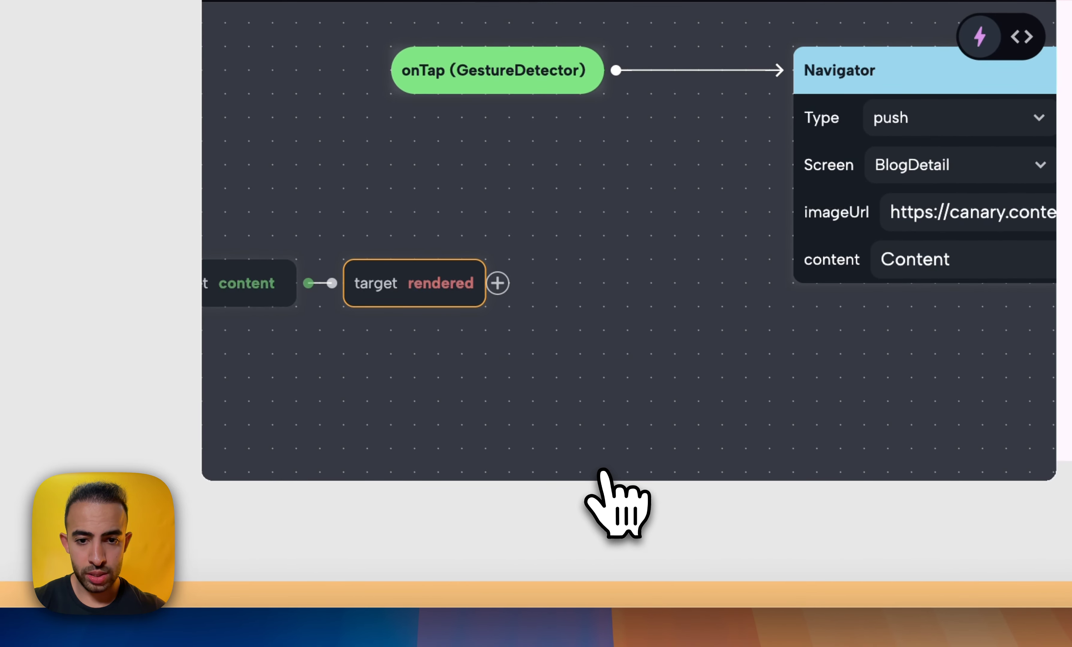
pyautogui.moveTo(426, 288); pyautogui.dragTo(658, 282)
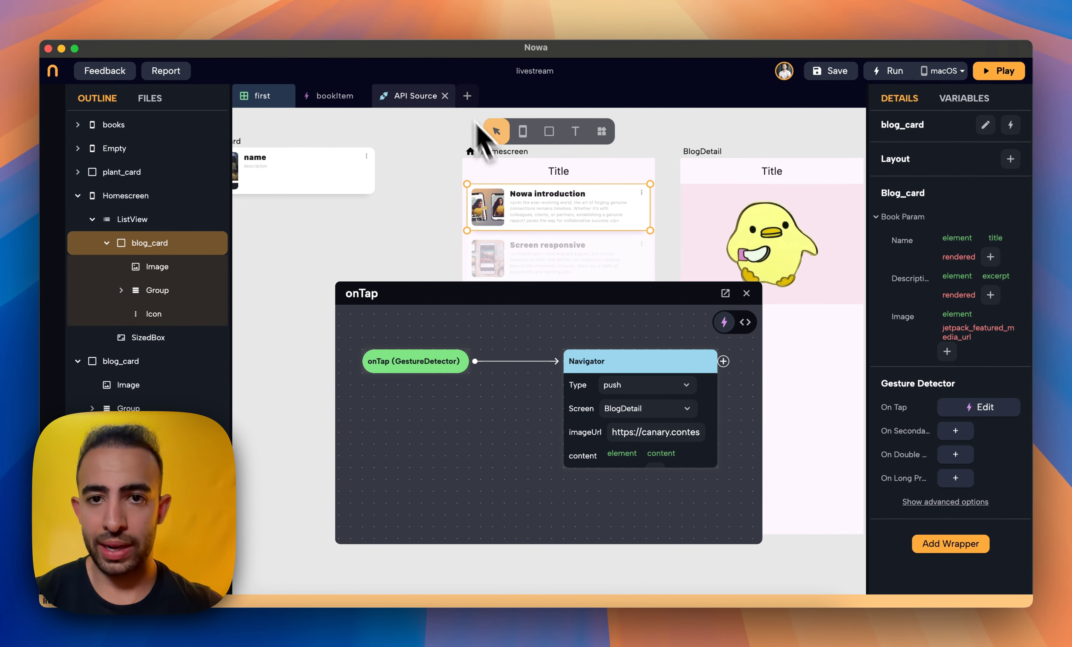
# Open the API Source and expand the first post object in the getAllPosts test response
pyautogui.click(413, 97)
pyautogui.click(746, 293)
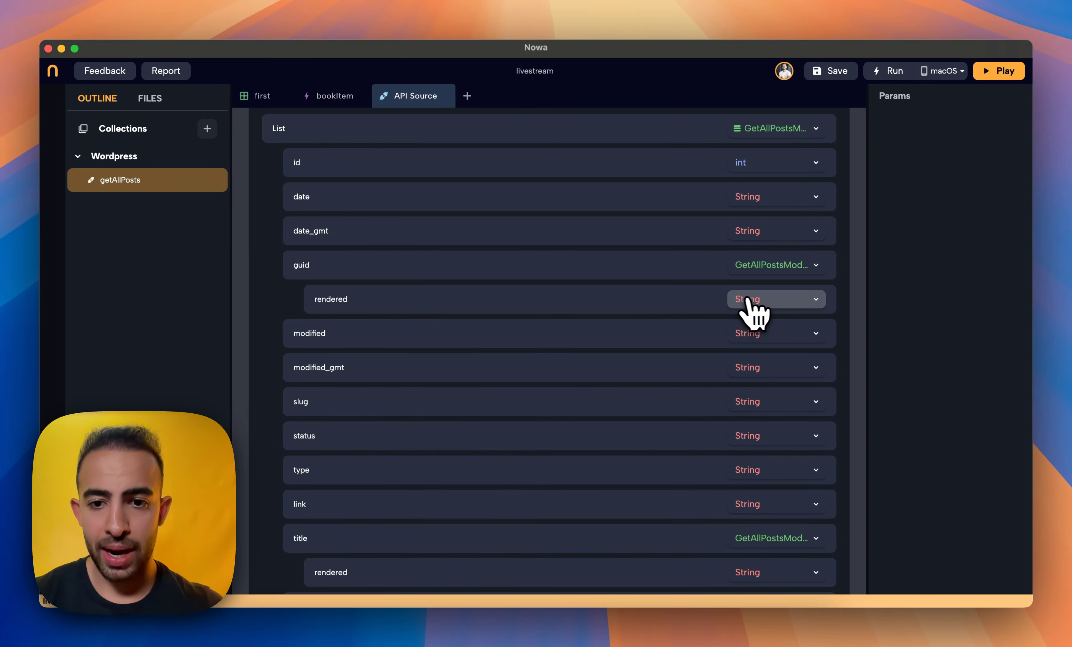
pyautogui.scroll(10, 586, 330)
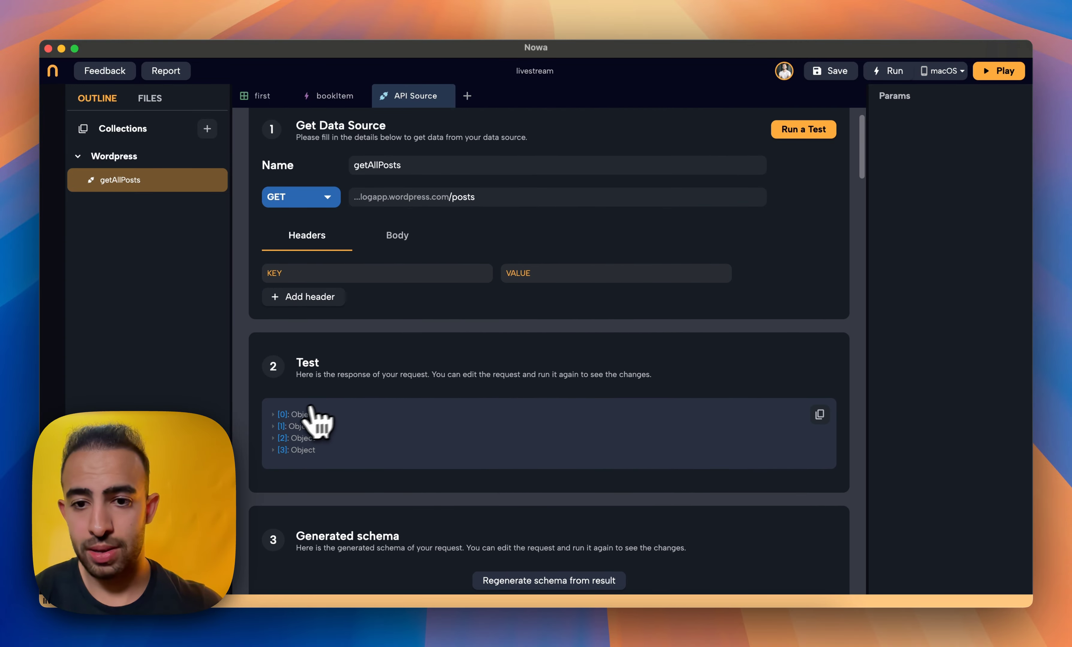
pyautogui.click(309, 414)
pyautogui.scroll(-5, 289, 432)
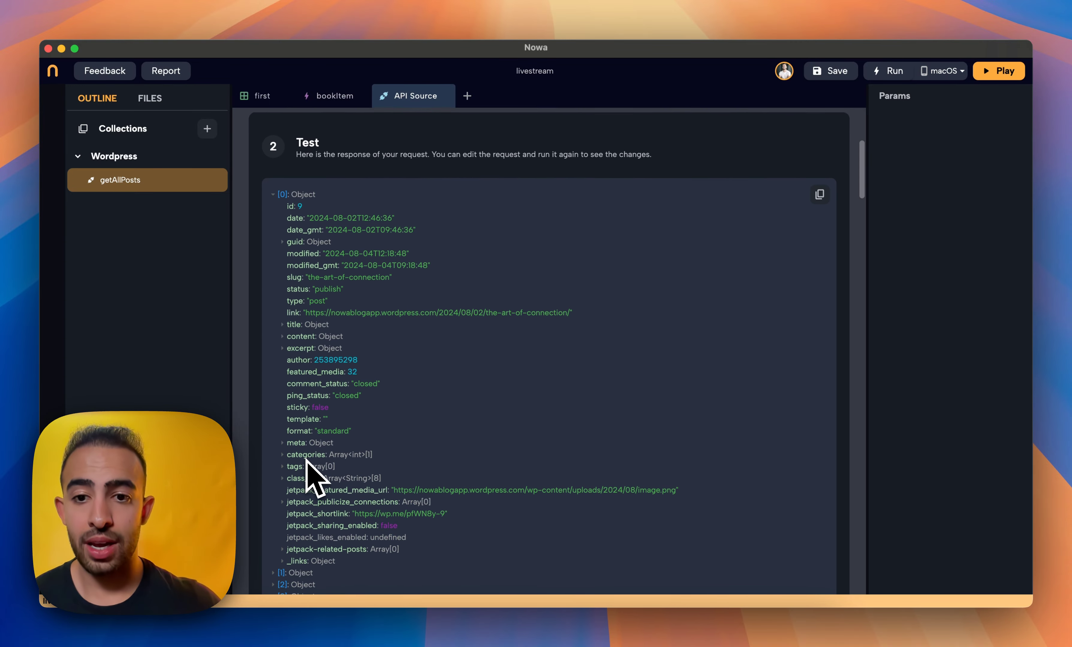
pyautogui.scroll(-2, 322, 427)
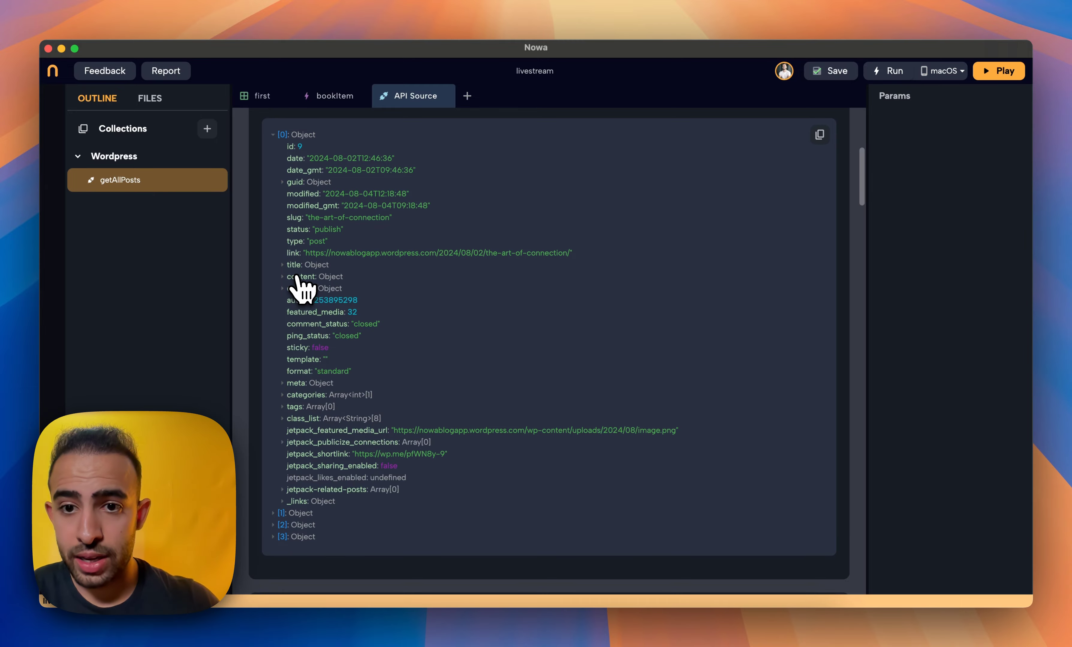
# Examine the rendered HTML inside the first post's content object, and return to the first design canvas
pyautogui.click(344, 278)
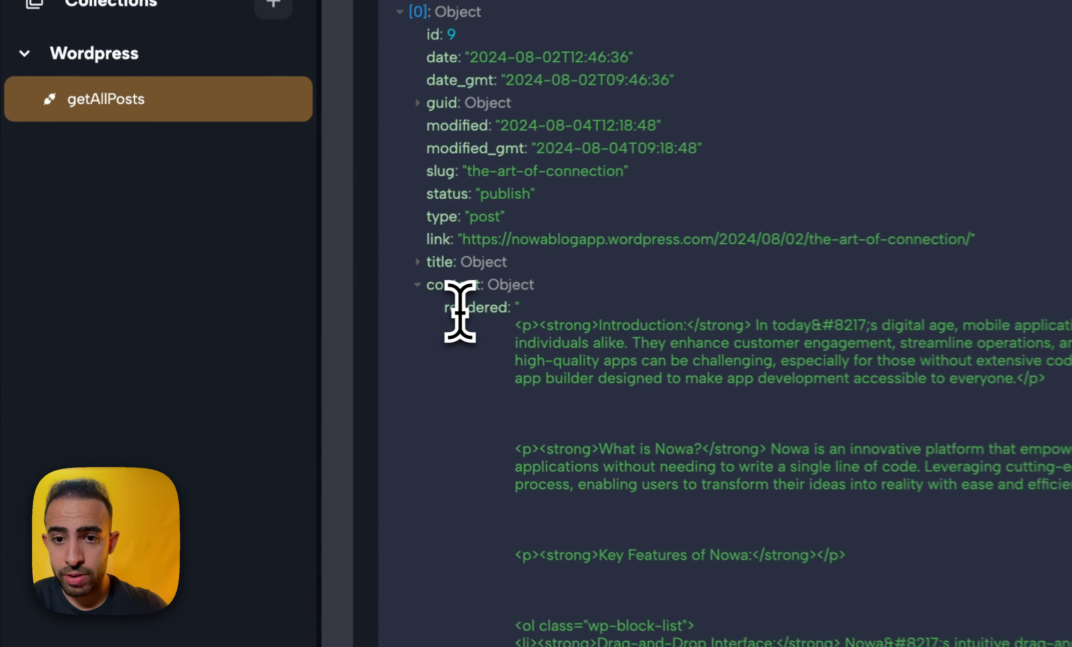
pyautogui.doubleClick(462, 311)
pyautogui.moveTo(540, 325); pyautogui.dragTo(584, 506)
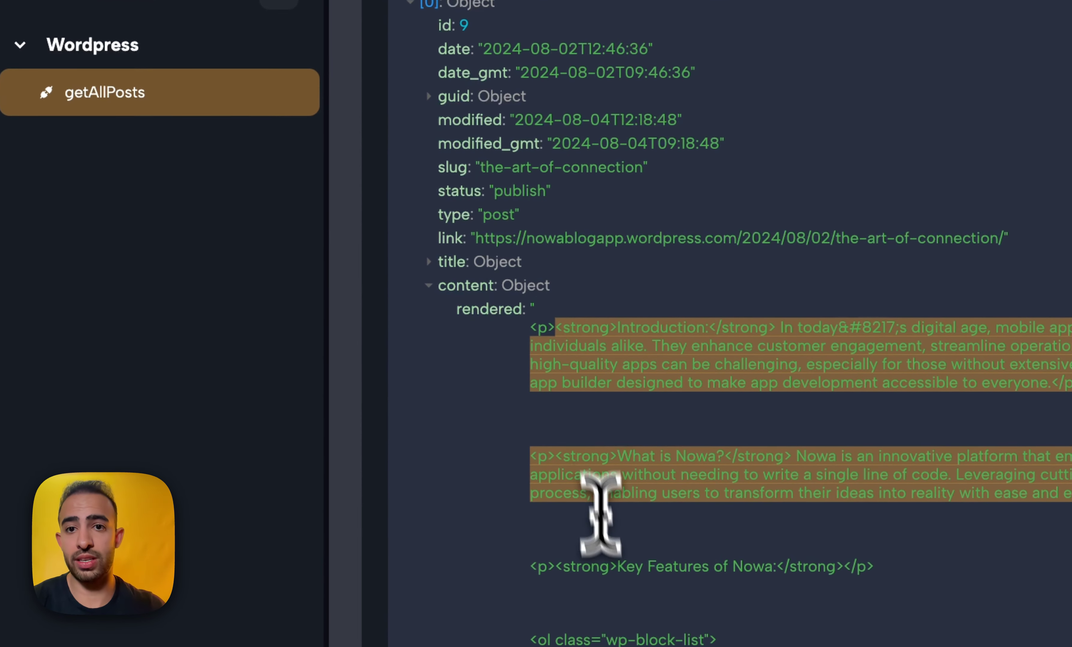
pyautogui.click(482, 119)
pyautogui.click(574, 138)
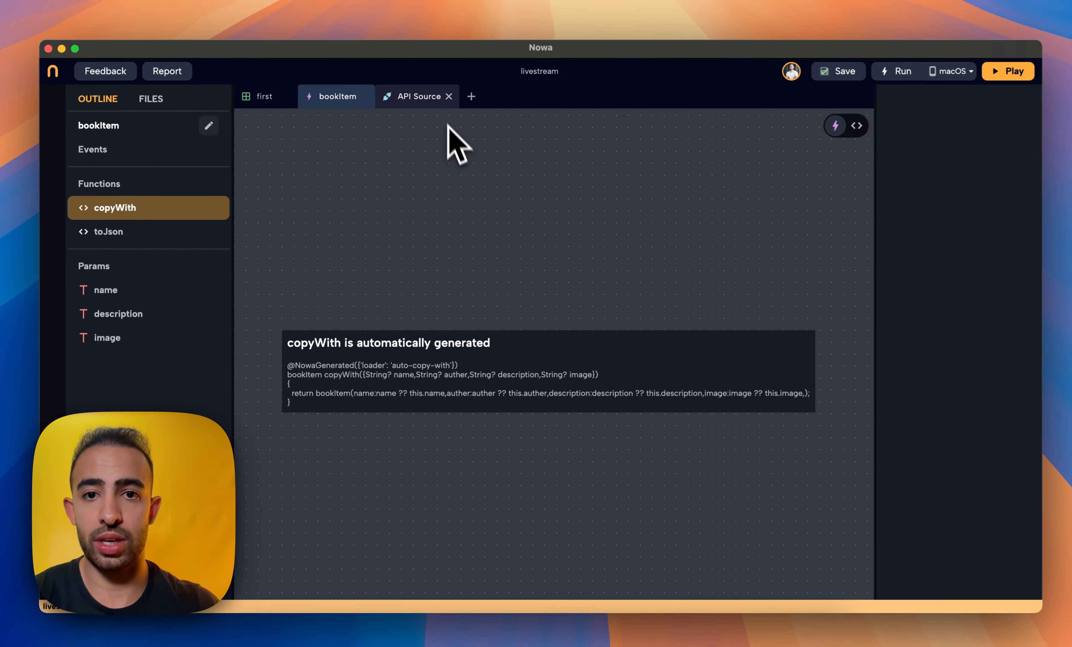
pyautogui.click(279, 96)
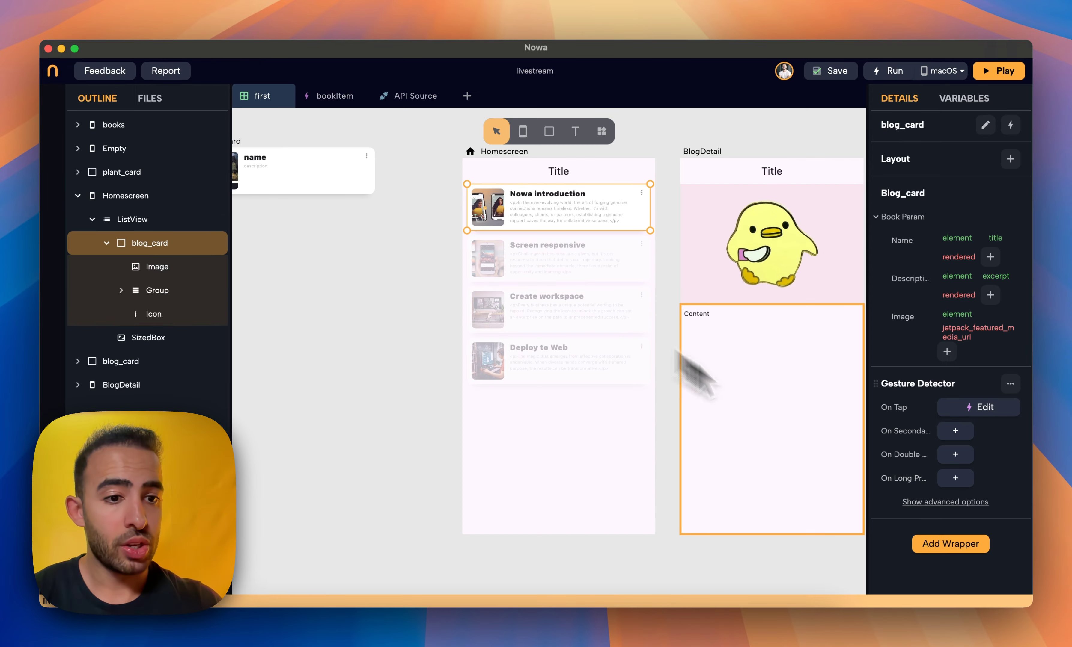
# Open blog_card's onTap circuit and add another local element node below the onTap node
pyautogui.click(981, 408)
pyautogui.hscroll(-2, 632, 413)
pyautogui.scroll(-2, 633, 412)
pyautogui.rightClick(487, 389)
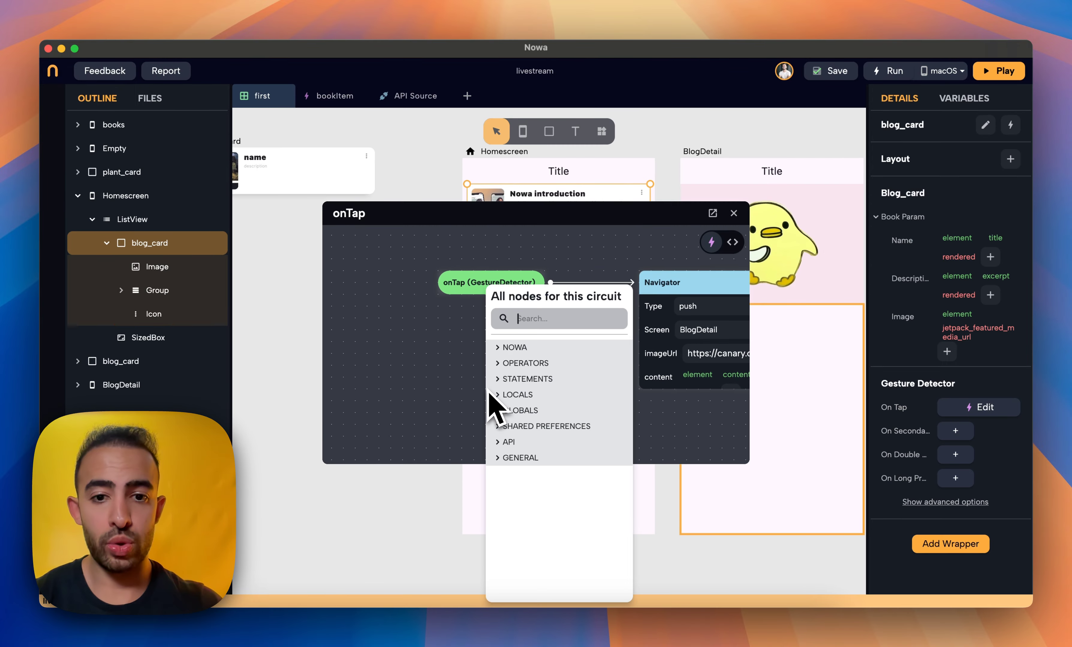
pyautogui.write('ele')
pyautogui.click(521, 374)
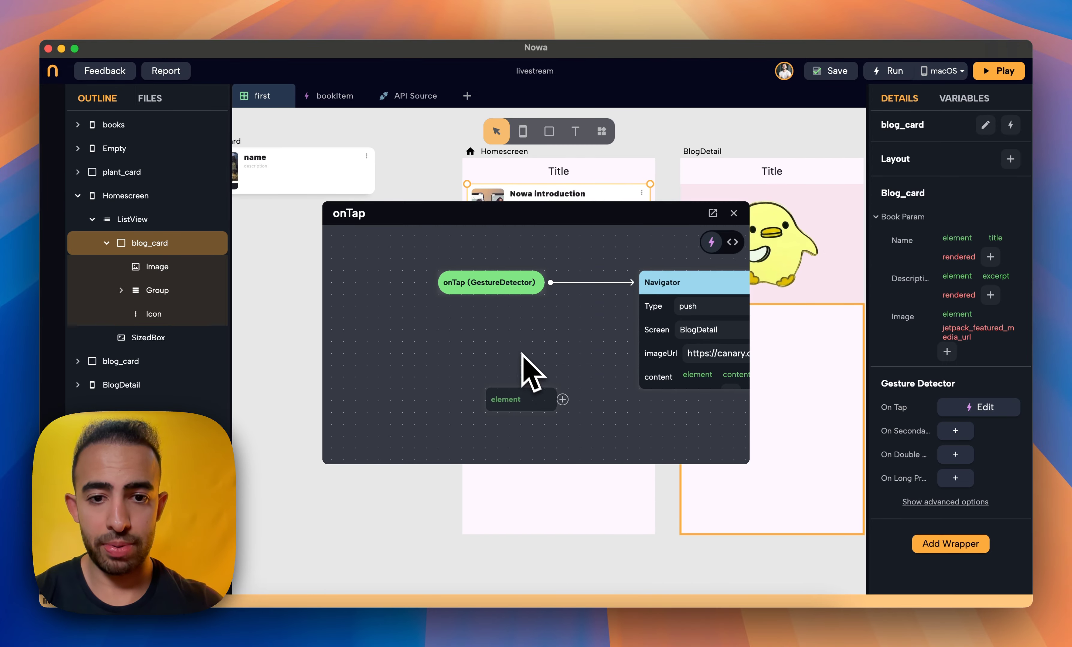
pyautogui.moveTo(534, 401); pyautogui.dragTo(462, 402)
# Chain the element node to jetpack_featured_media_url, connect it to the Navigator's imageUrl input, and close the onTap circuit
pyautogui.click(505, 402)
pyautogui.write('ima')
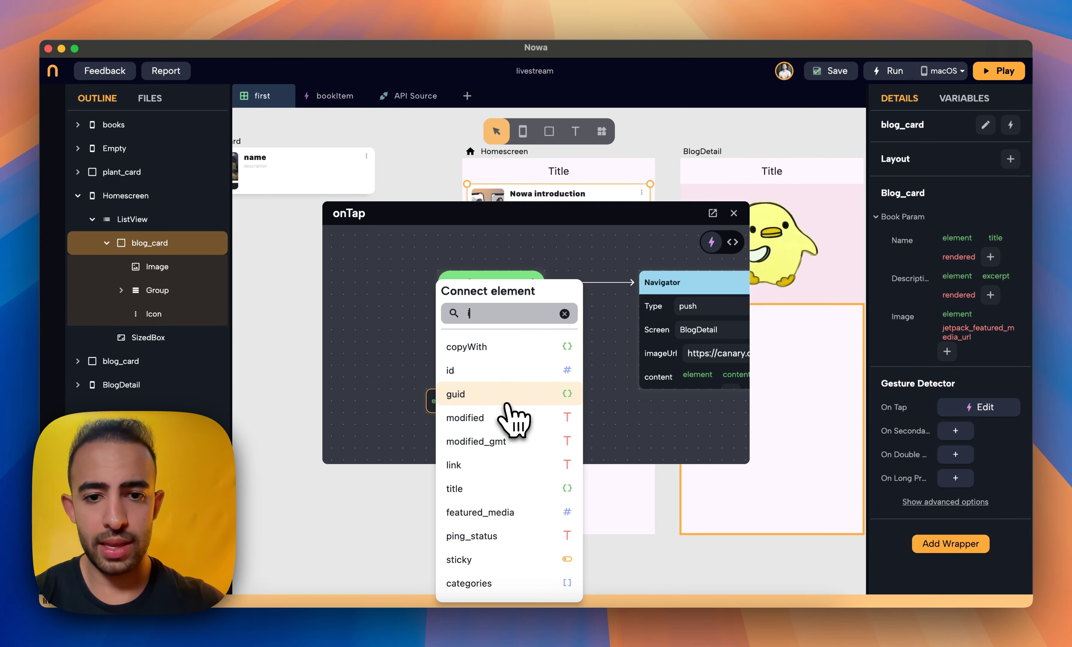
pyautogui.press('BackSpace')
pyautogui.press('BackSpace')
pyautogui.press('BackSpace')
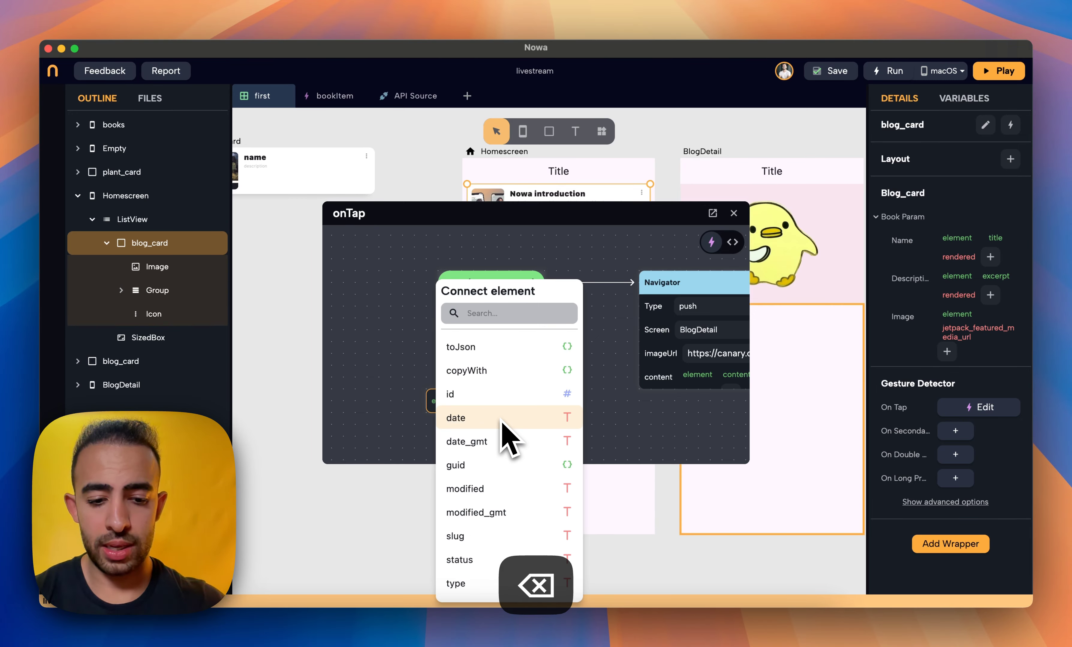
pyautogui.write('fe')
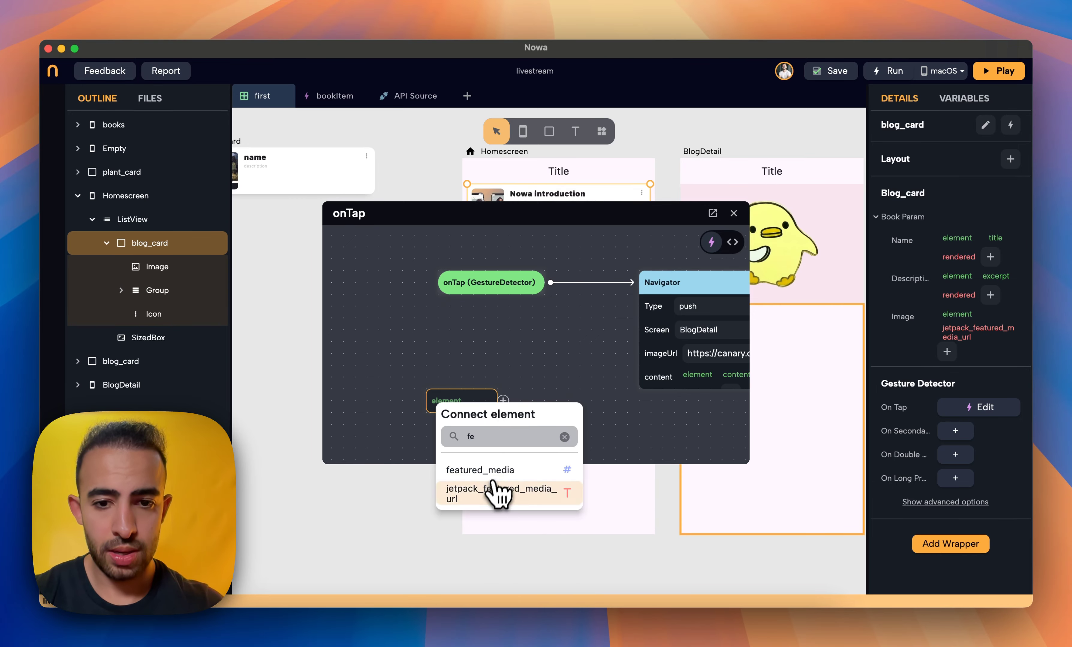
pyautogui.click(499, 492)
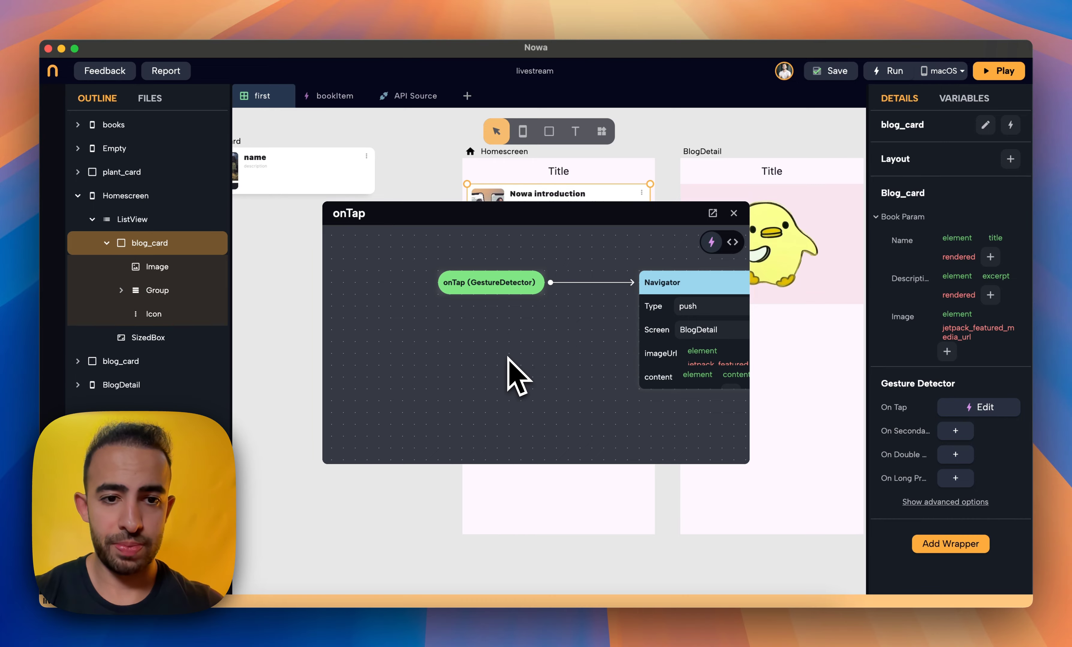
pyautogui.click(734, 212)
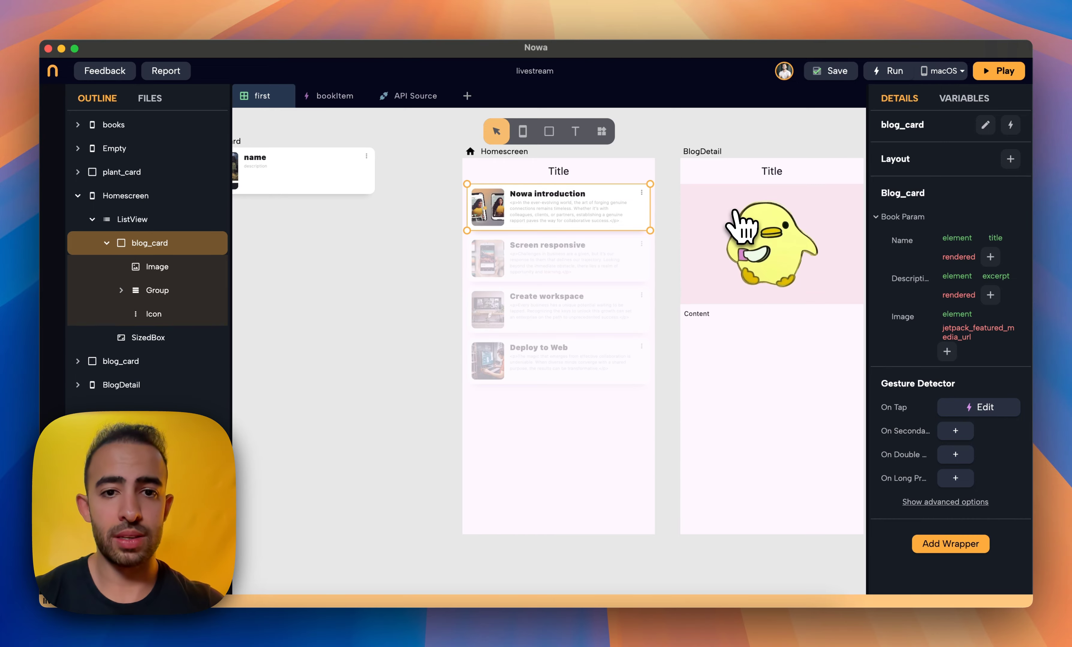
# Preview the app, open the Nowa introduction post from its card, and close the preview
pyautogui.click(1003, 74)
pyautogui.click(540, 228)
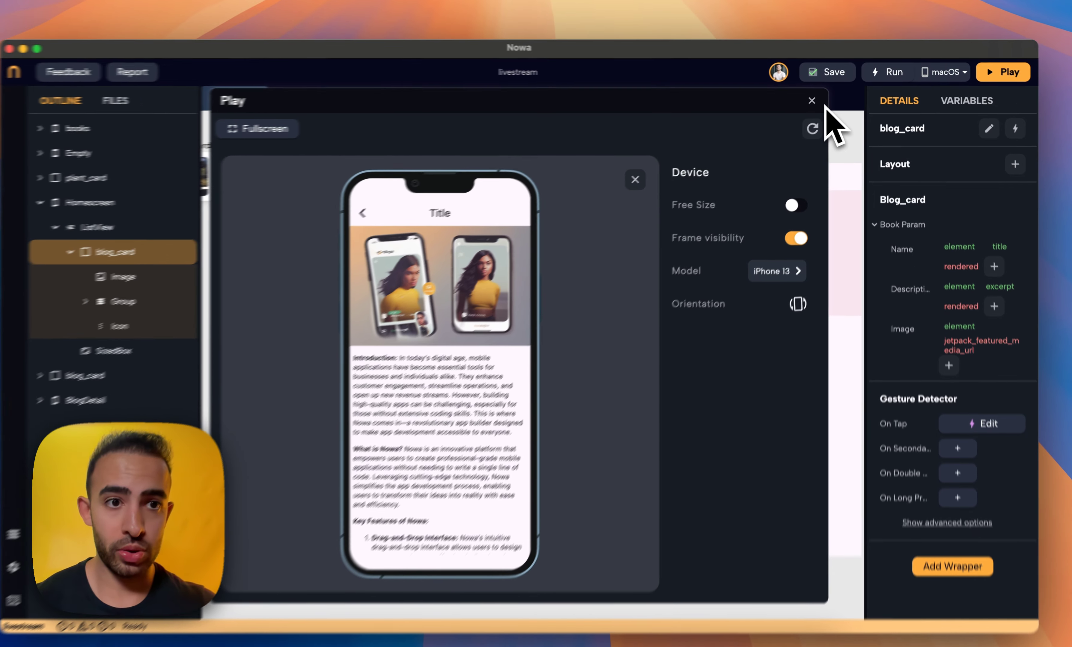
pyautogui.click(816, 98)
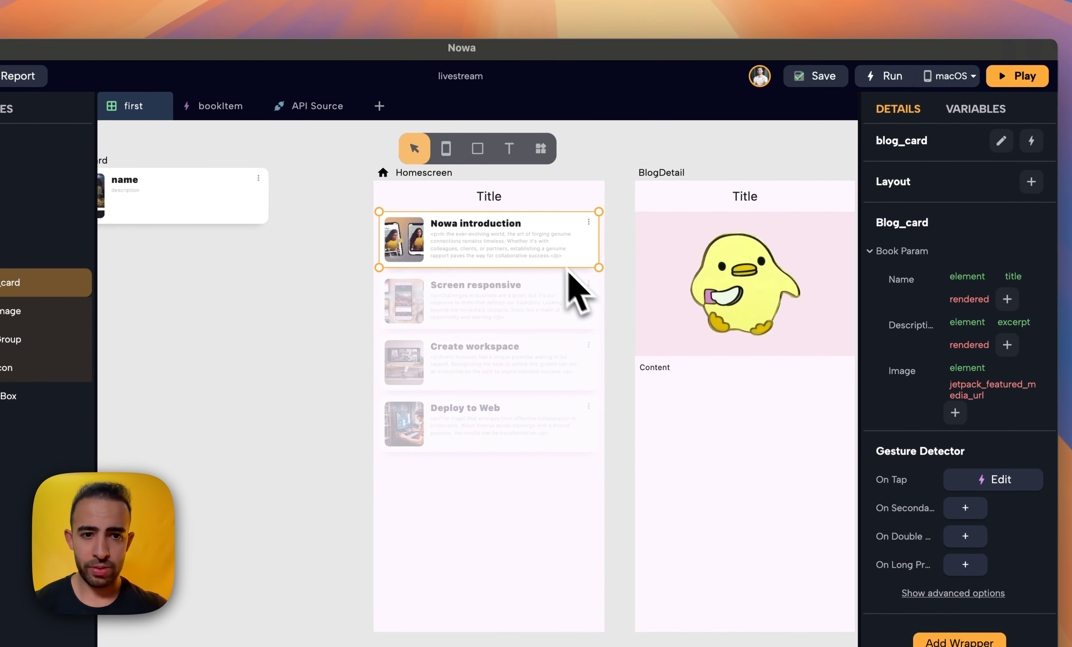
# Check the Url binding of BlogDetail's image and the Data binding of its Html content
pyautogui.hscroll(3, 619, 319)
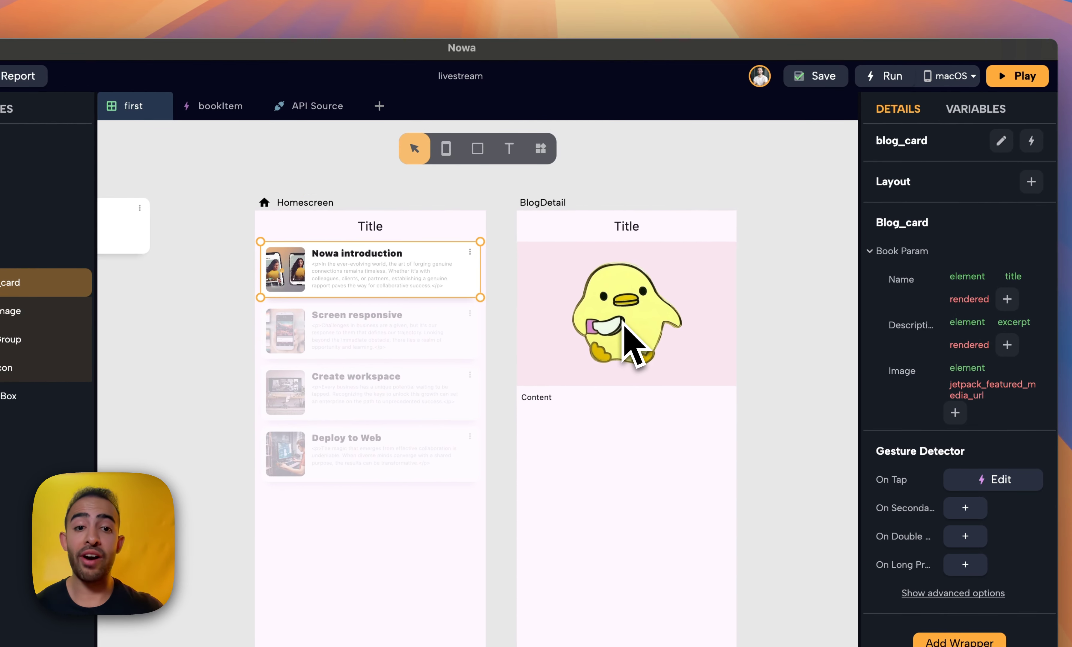
pyautogui.click(635, 343)
pyautogui.click(545, 211)
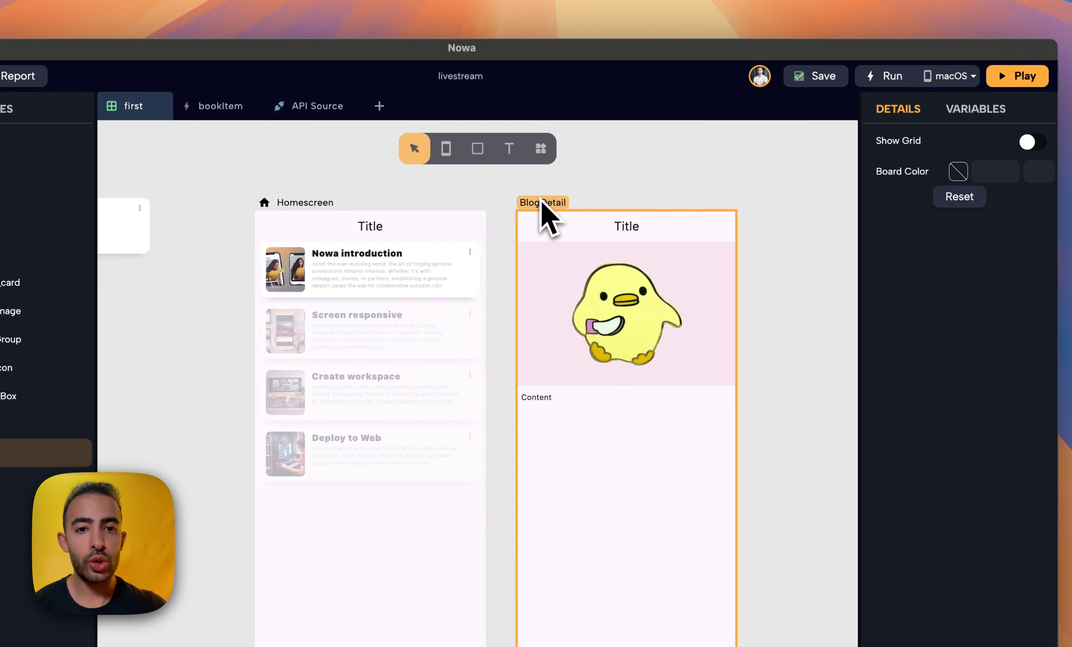
pyautogui.click(718, 304)
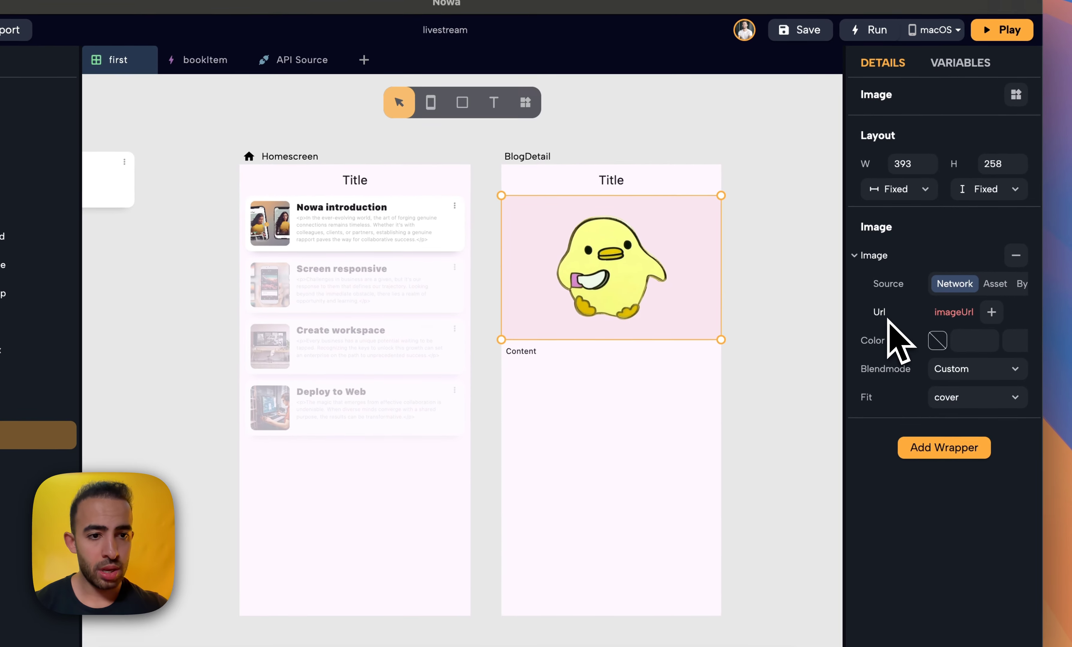
pyautogui.click(899, 335)
pyautogui.click(803, 386)
pyautogui.click(694, 378)
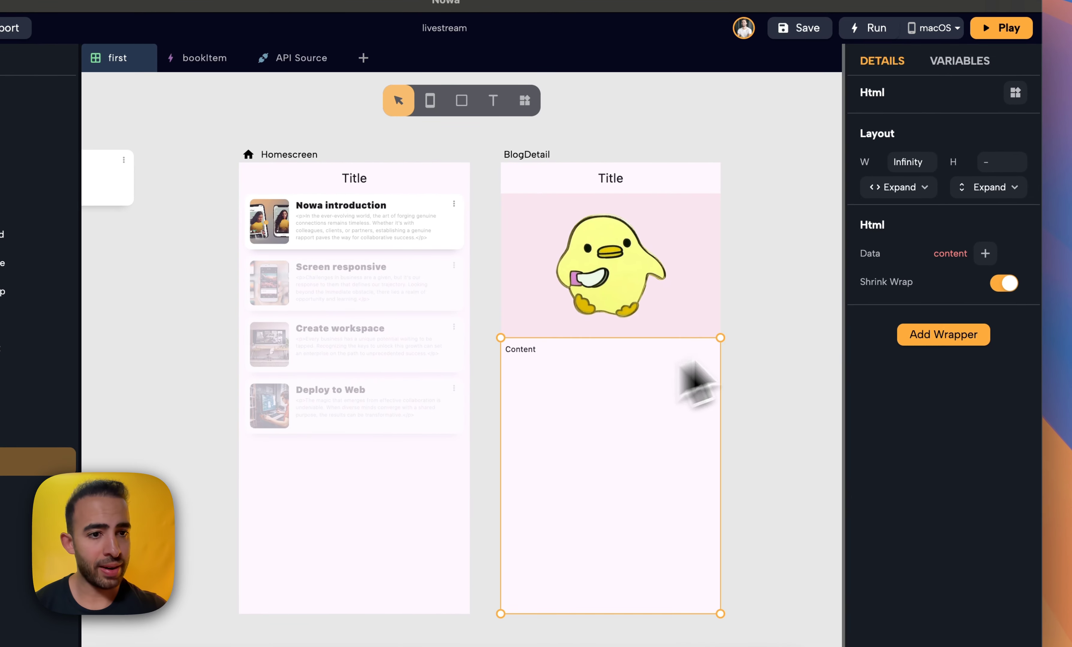
pyautogui.click(951, 253)
pyautogui.click(754, 323)
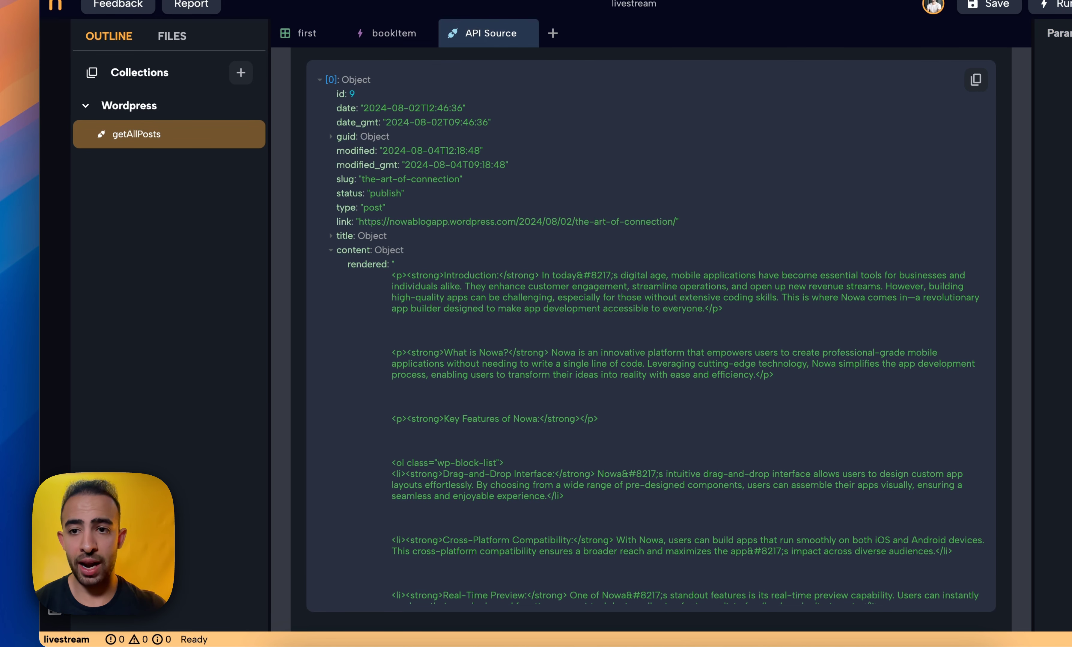
# Create an API request named getPost in the Wordpress collection
pyautogui.click(221, 179)
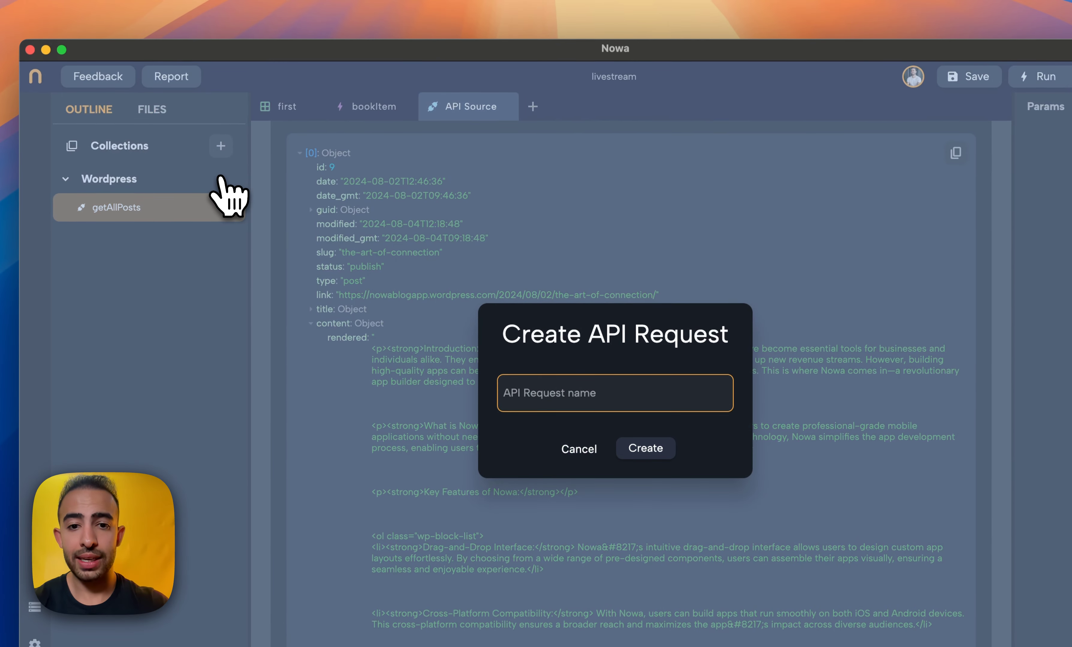
pyautogui.write('get')
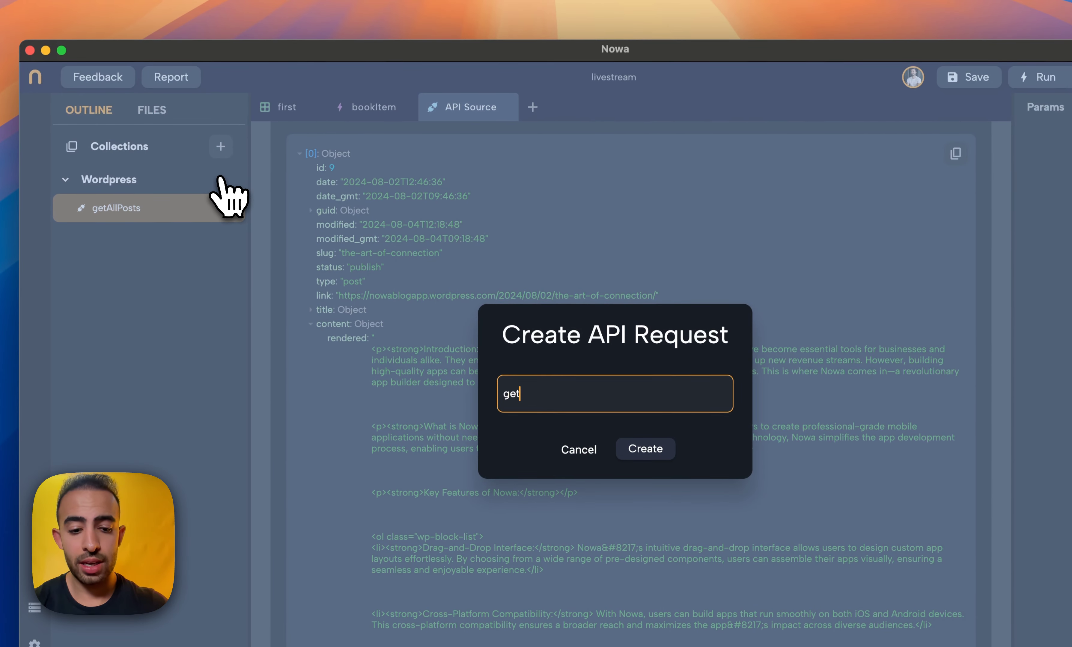
pyautogui.write('Post')
pyautogui.press('Return')
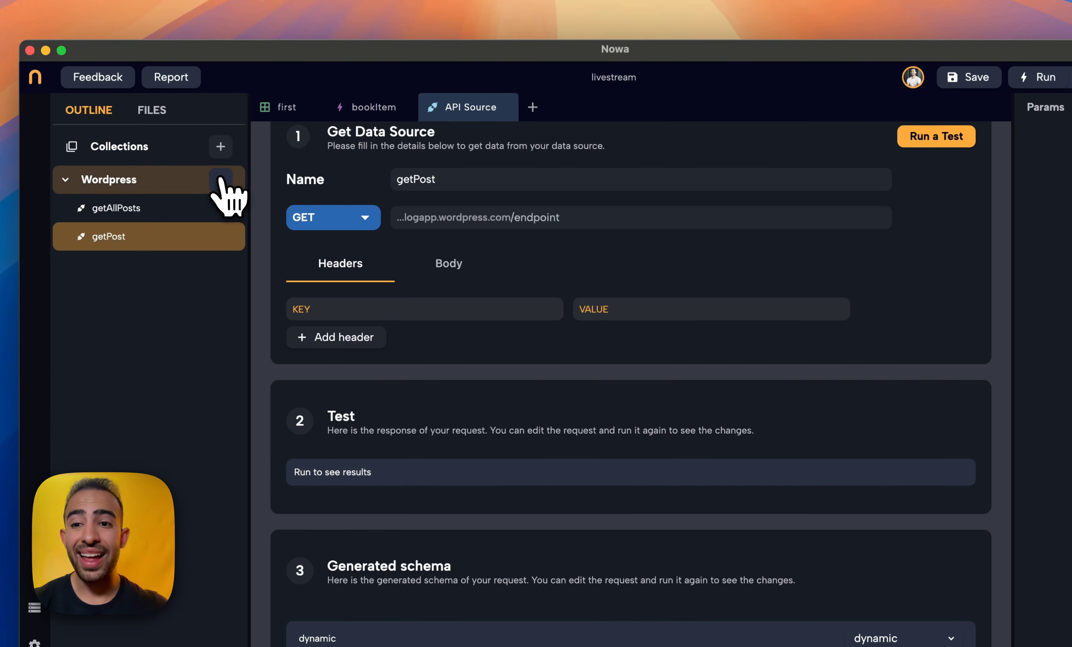
# Copy the /posts endpoint from getAllPosts and set getPost's endpoint to /posts/
pyautogui.click(140, 210)
pyautogui.doubleClick(530, 217)
pyautogui.press('super+c')
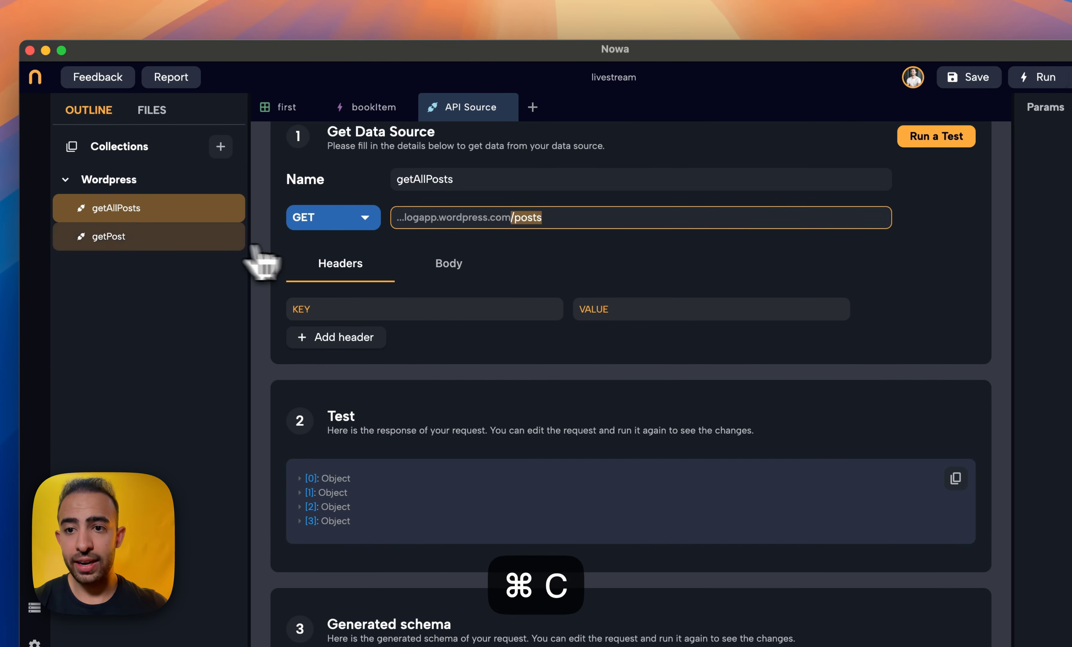
pyautogui.click(237, 244)
pyautogui.press('super+v')
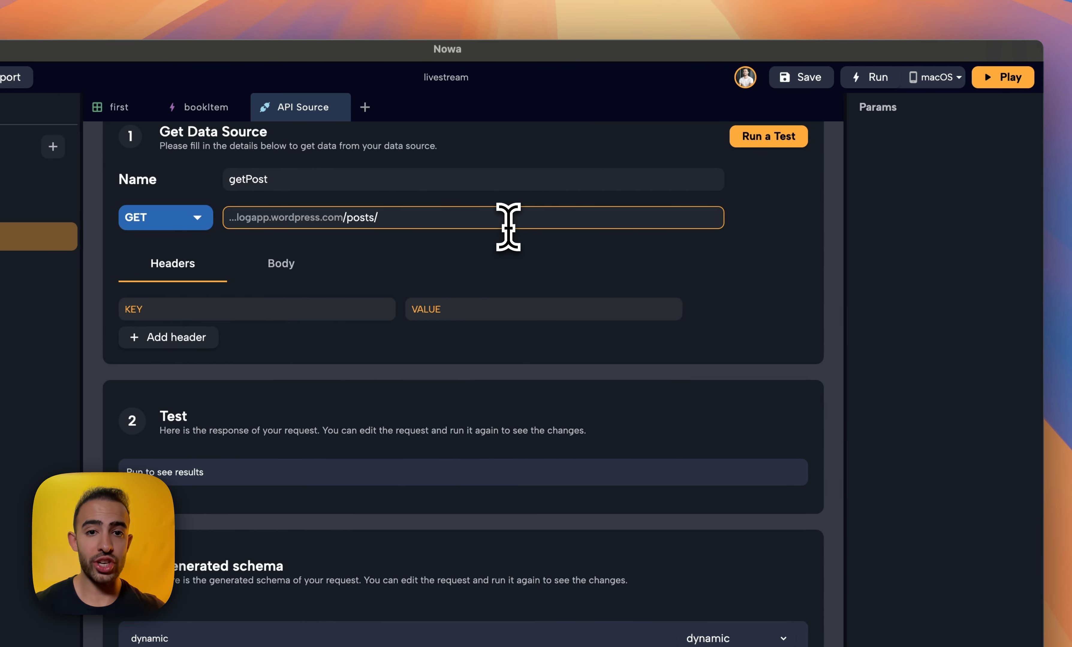
# Add a parameter named postID of type int to the getPost request
pyautogui.click(1020, 110)
pyautogui.press('BackSpace')
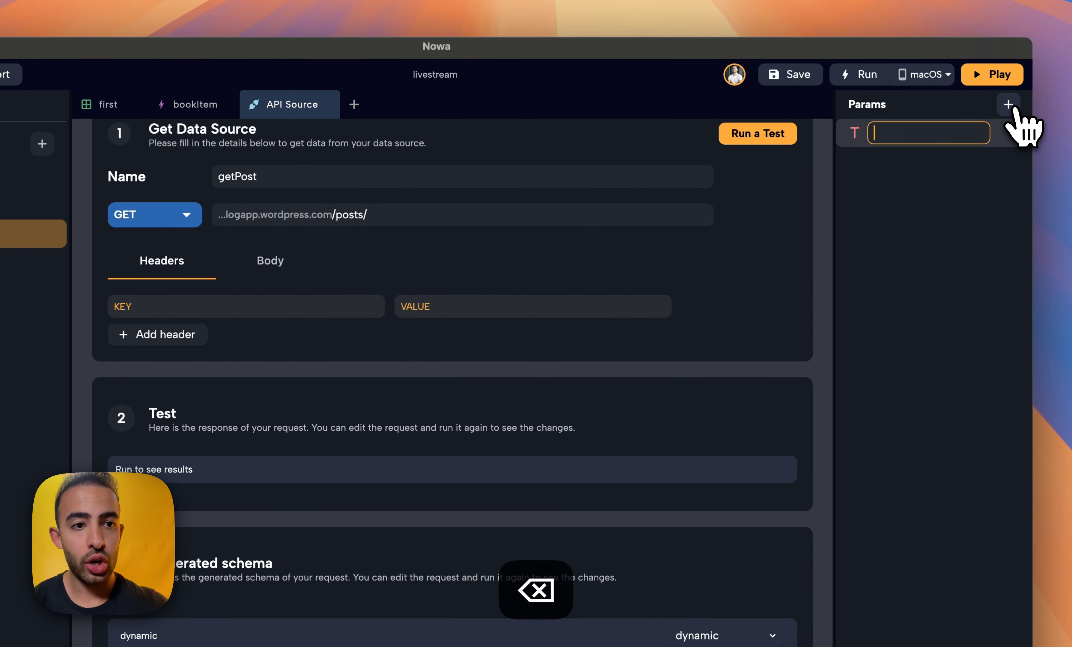
pyautogui.write('postID')
pyautogui.press('Return')
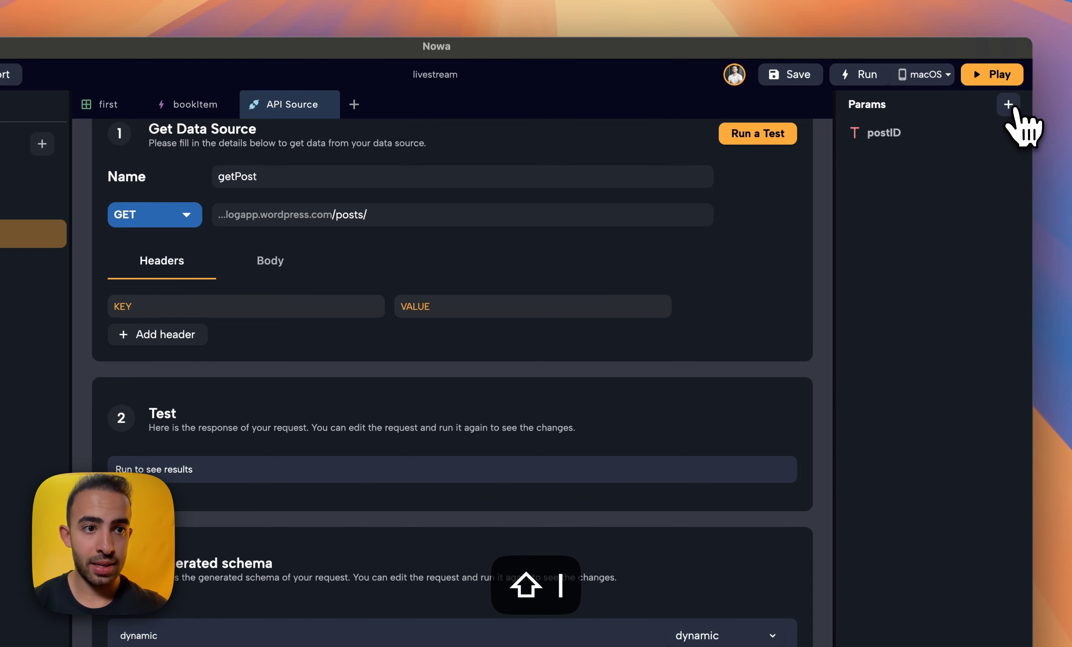
pyautogui.click(856, 133)
pyautogui.write('int')
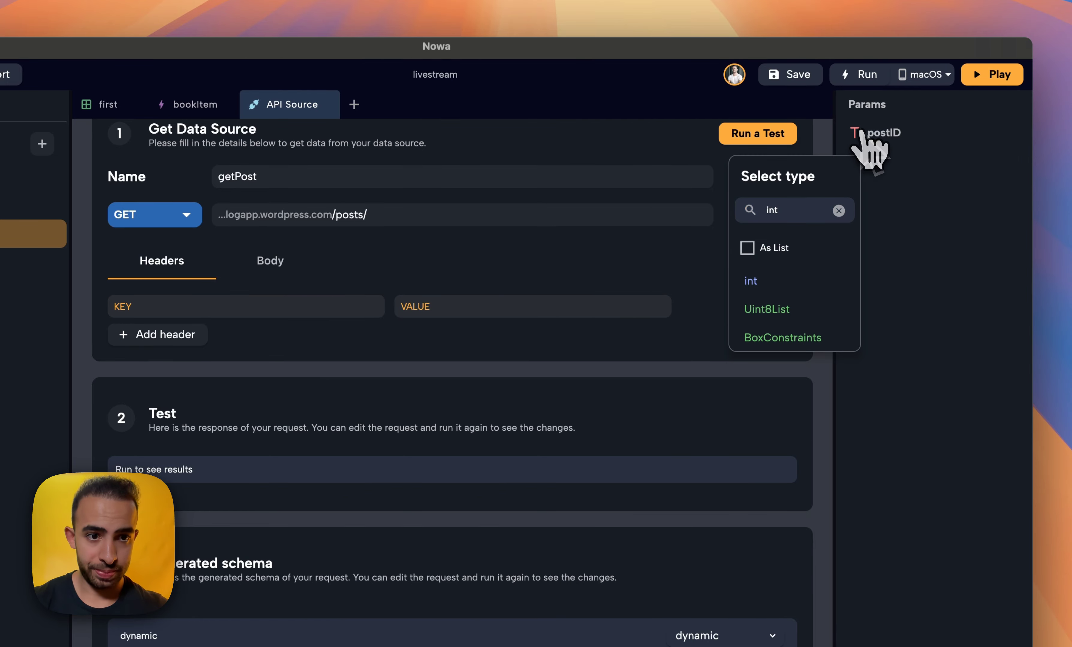
pyautogui.click(792, 282)
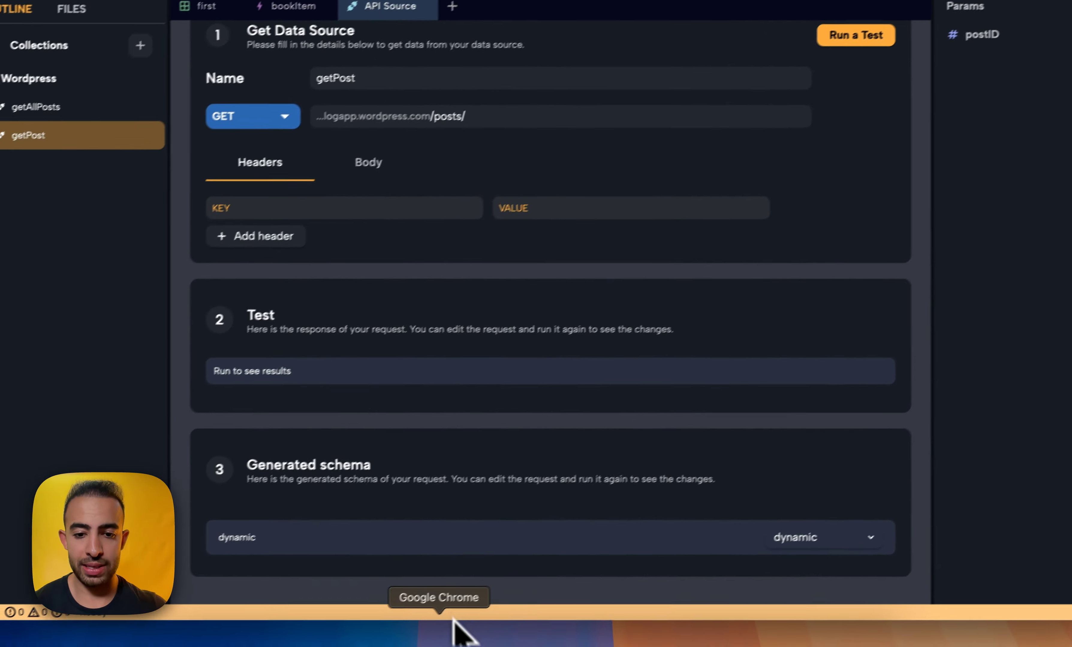
# Switch to Chrome, find the Retrieve a Post example request in the WordPress REST API reference, and return to Nowa
pyautogui.click(453, 628)
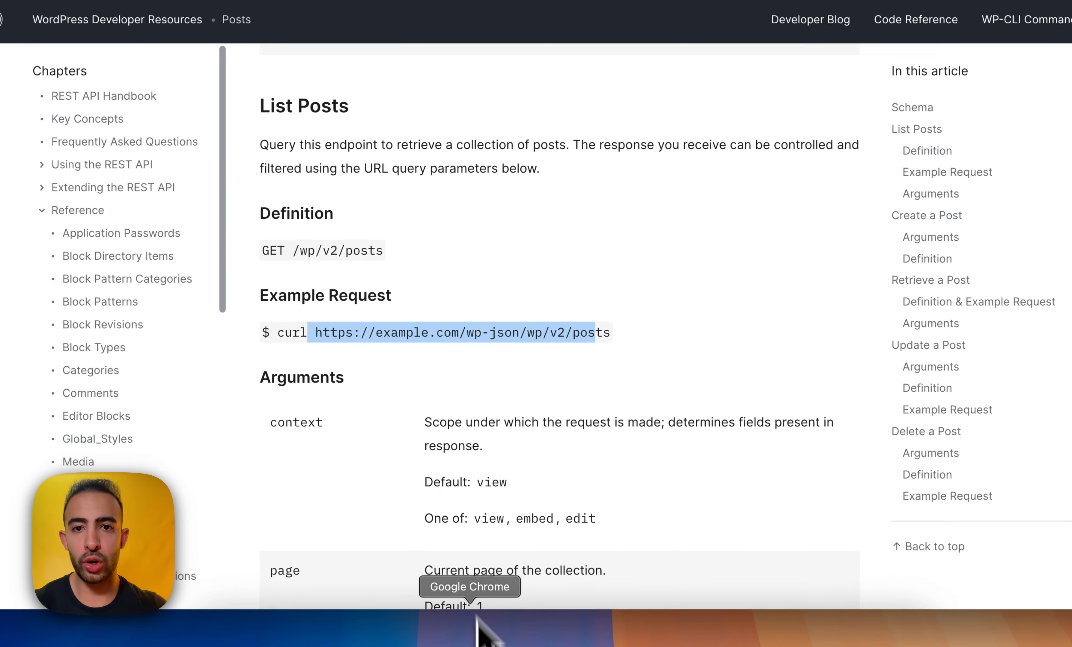
pyautogui.scroll(-15, 463, 231)
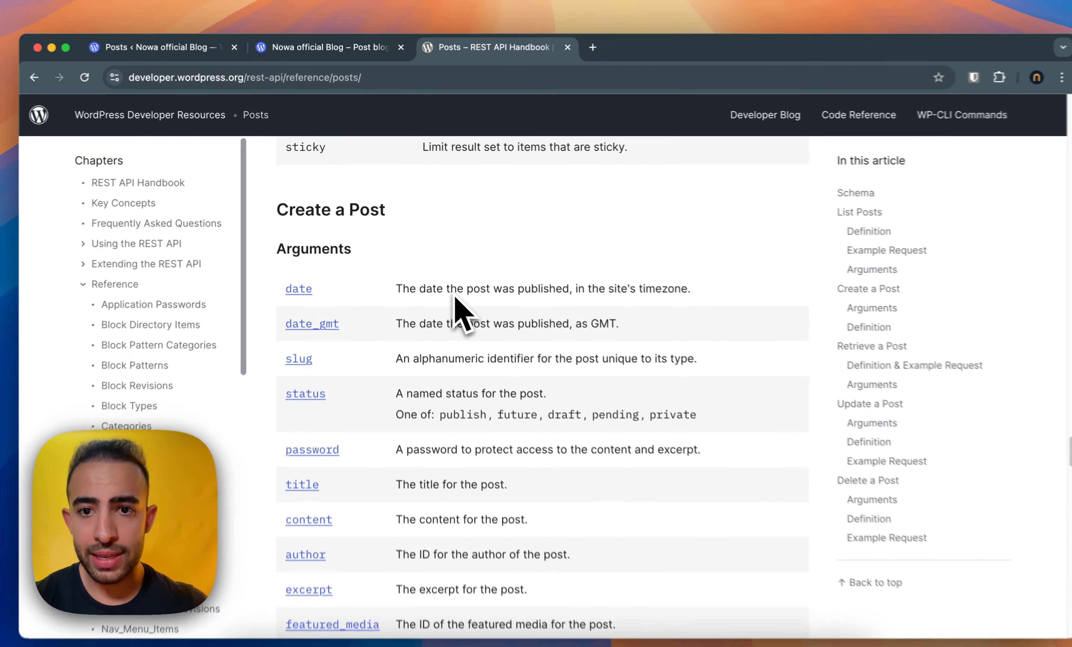
pyautogui.scroll(-15, 454, 306)
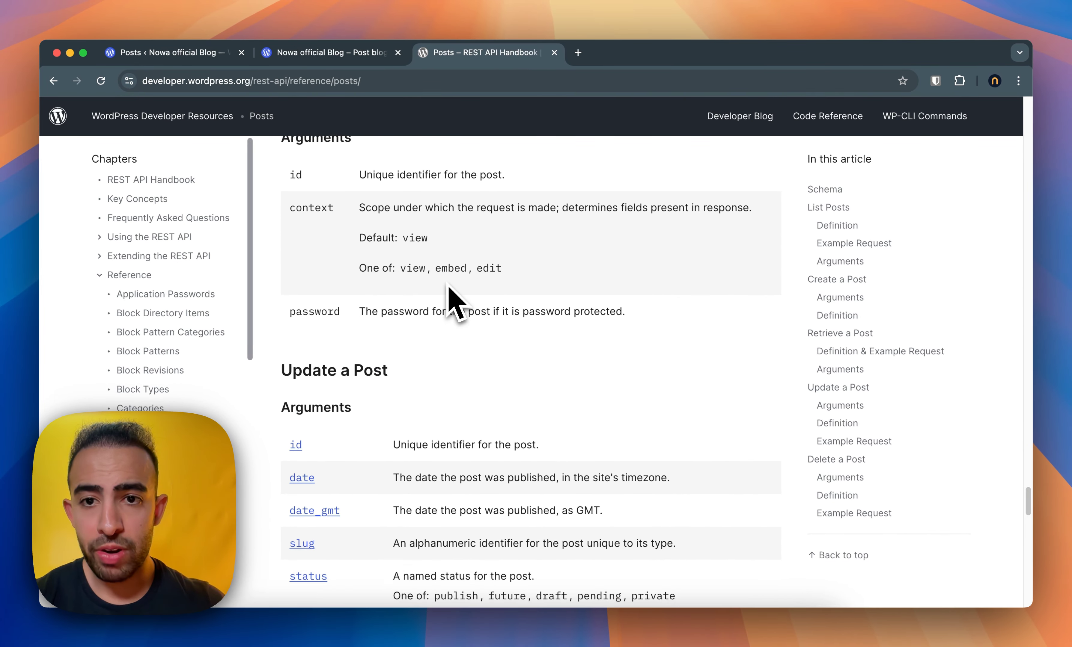
pyautogui.scroll(5, 449, 288)
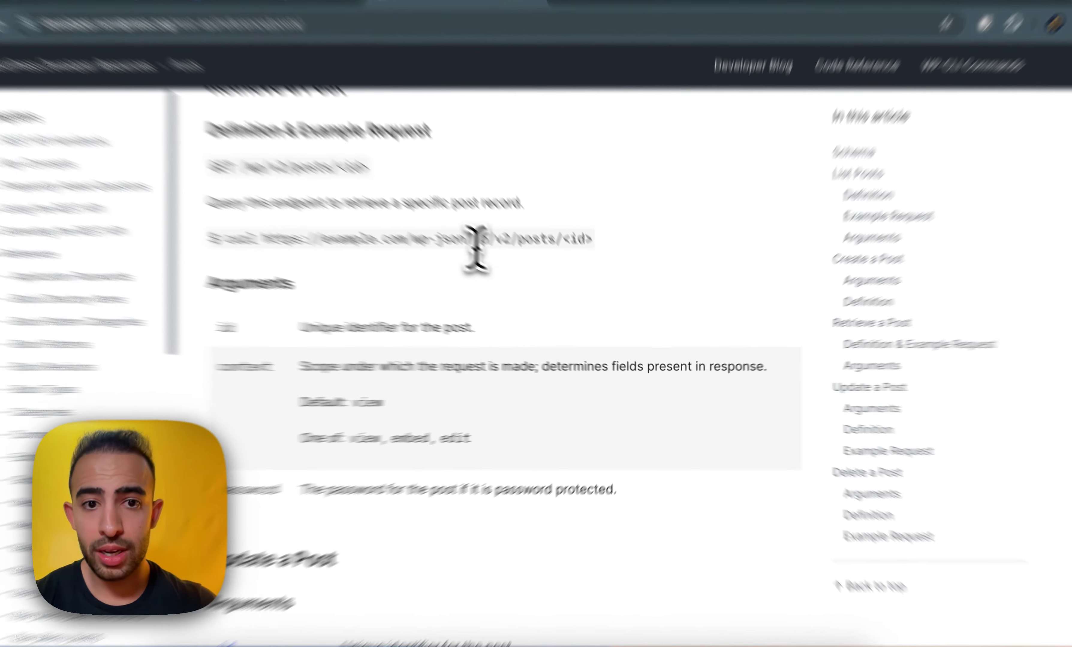
pyautogui.moveTo(541, 258); pyautogui.dragTo(604, 259)
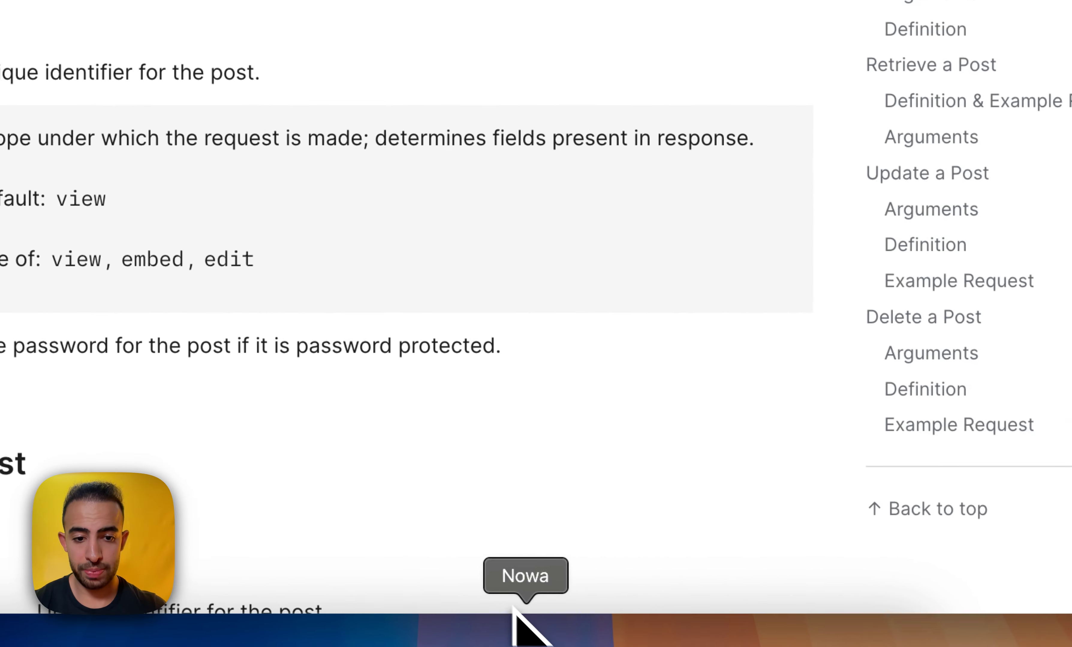
pyautogui.click(523, 633)
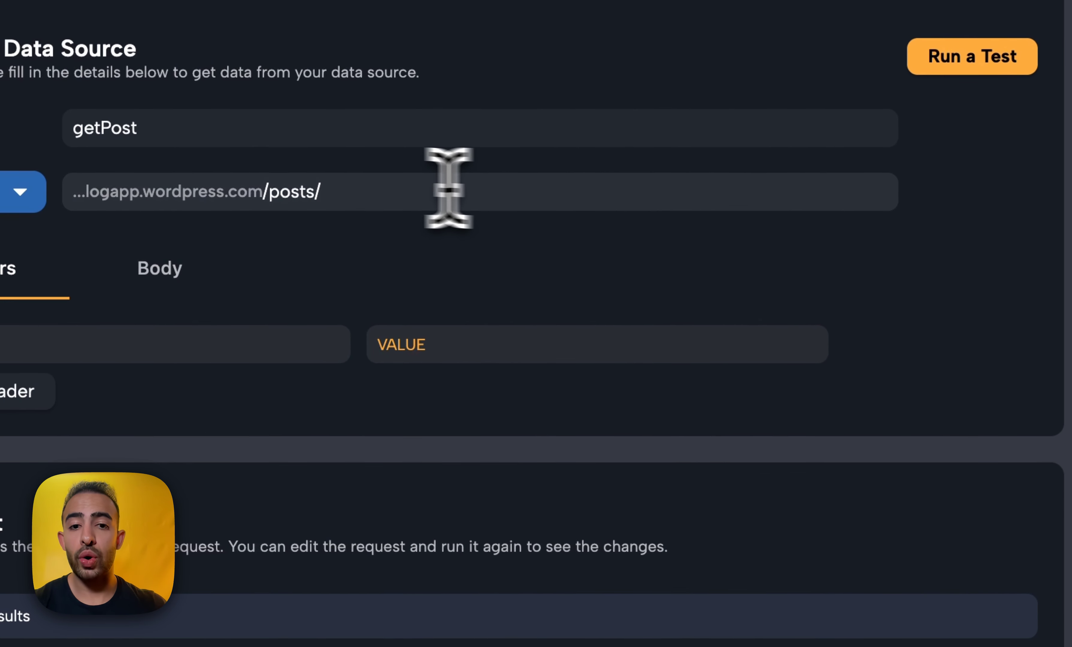
# Append a link to the local postID parameter to getPost's /posts/ endpoint
pyautogui.click(364, 183)
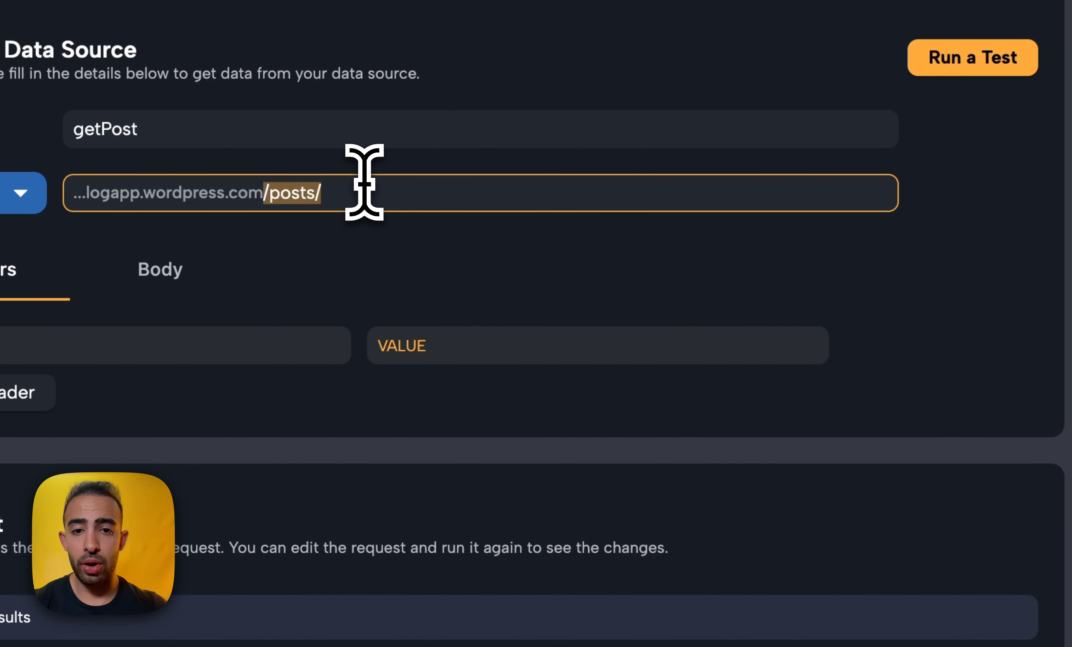
pyautogui.write('/posts/')
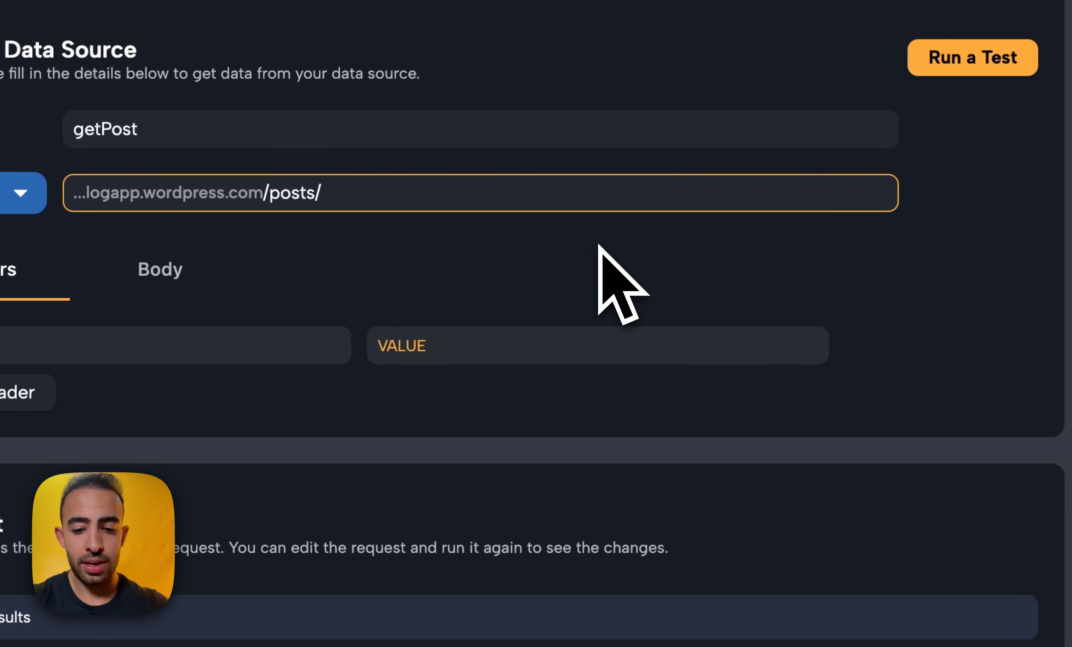
pyautogui.write('@')
pyautogui.write('id')
pyautogui.press('BackSpace')
pyautogui.press('BackSpace')
pyautogui.write('p')
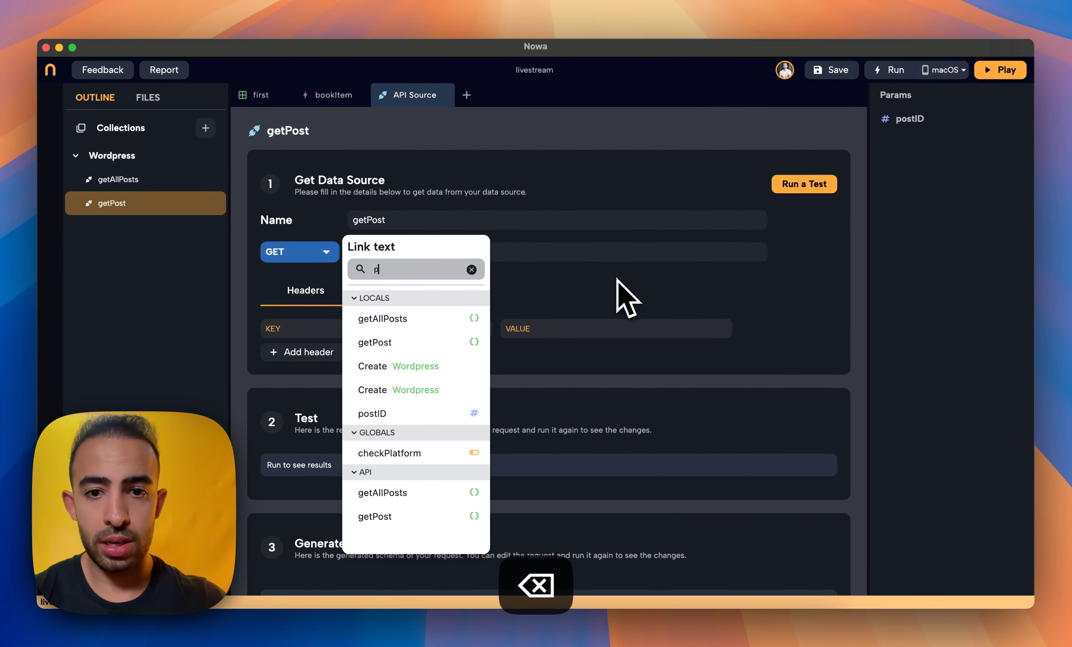
pyautogui.write('os')
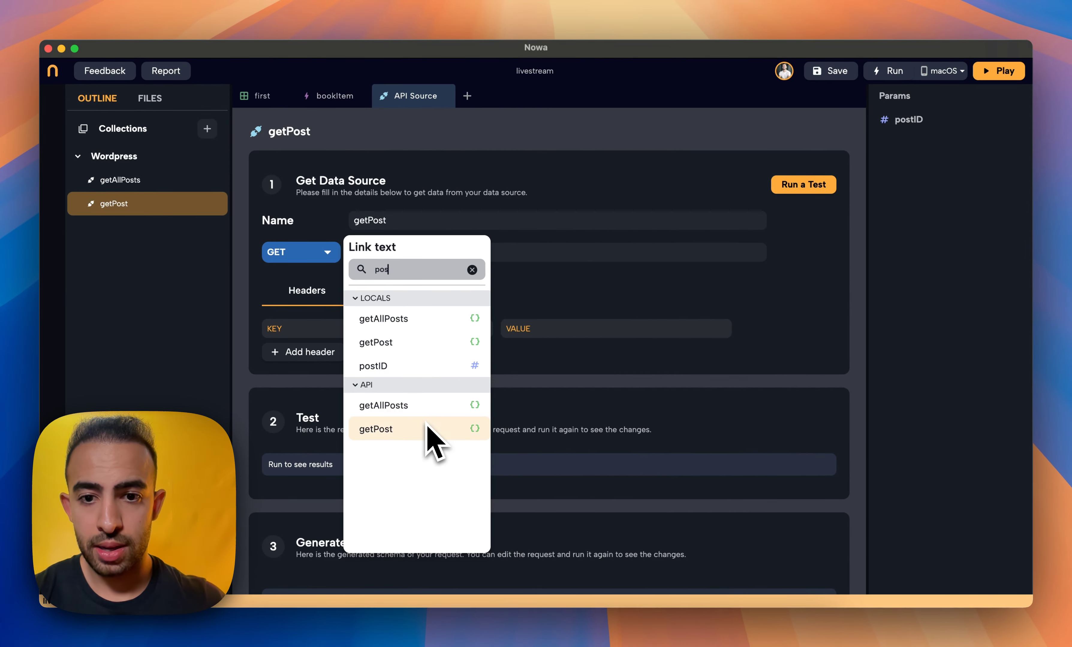
pyautogui.click(421, 370)
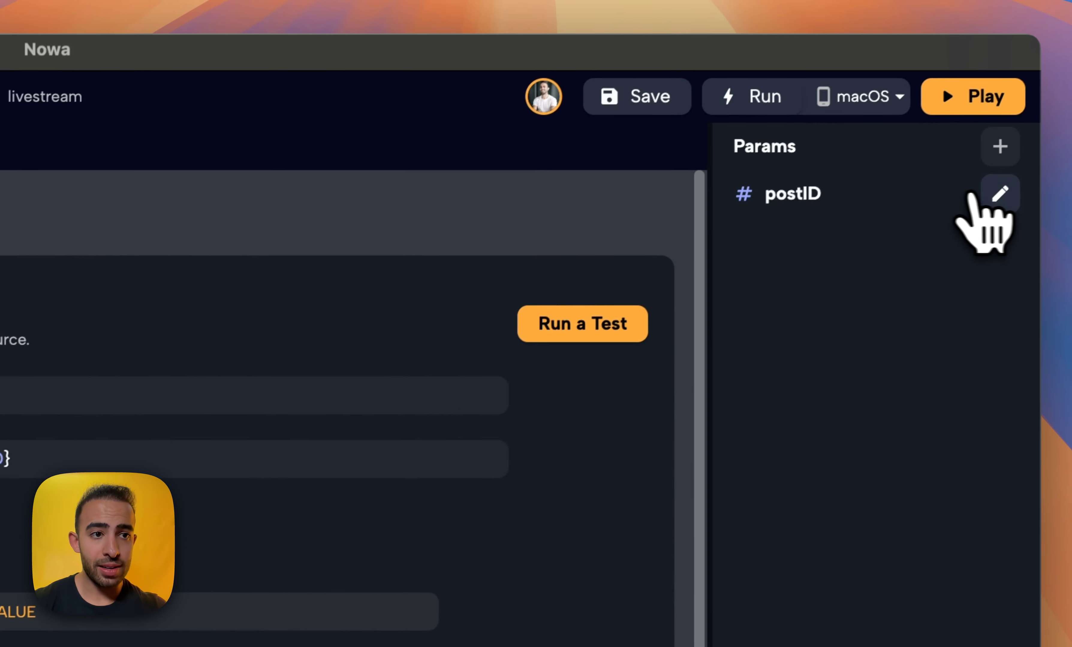
# Set the default value of getPost's postID parameter to 9
pyautogui.click(990, 197)
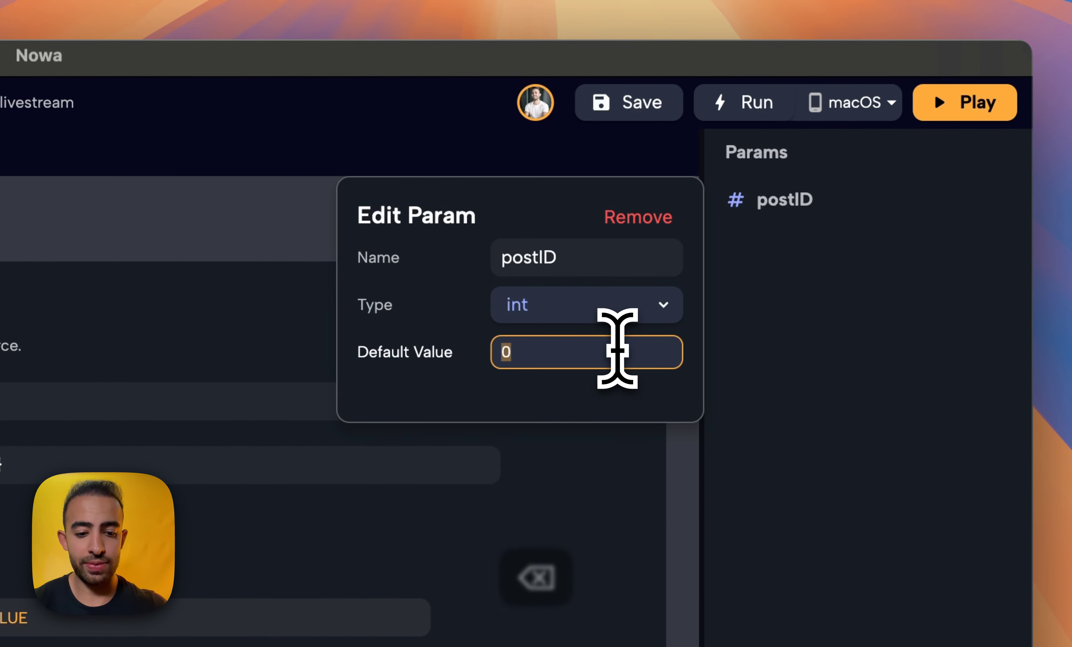
pyautogui.click(778, 419)
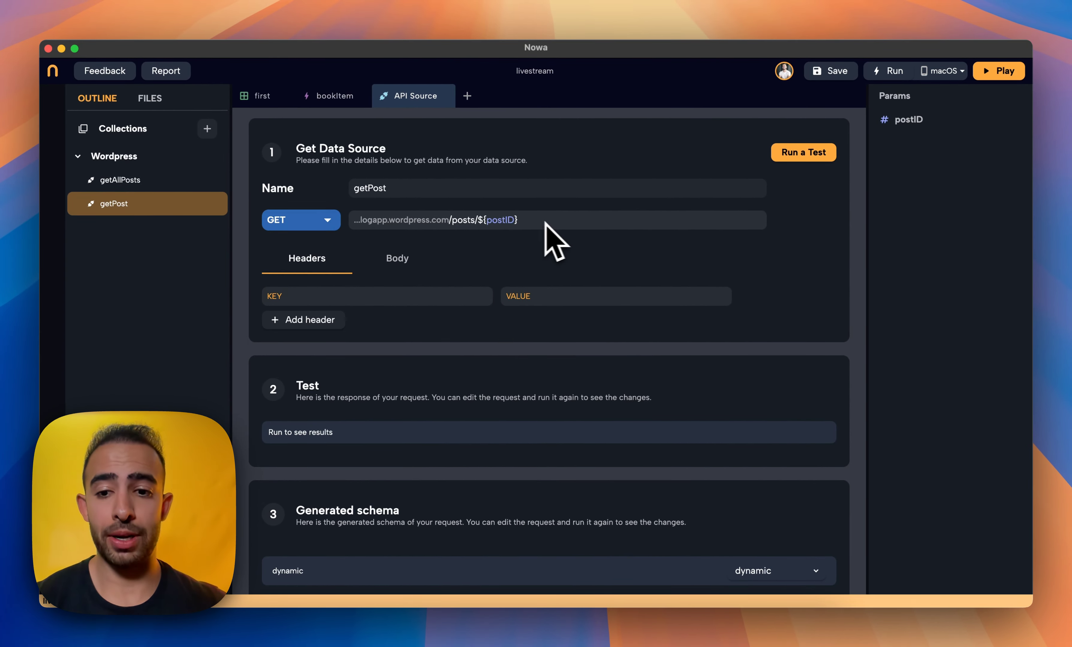
pyautogui.click(527, 218)
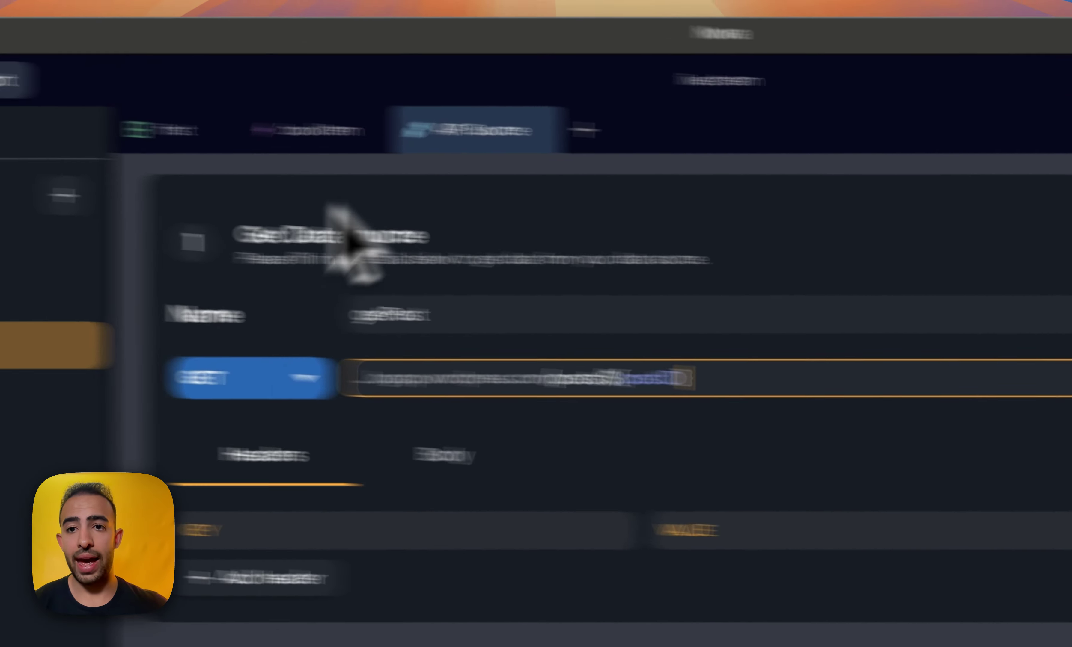
pyautogui.click(441, 163)
pyautogui.click(759, 150)
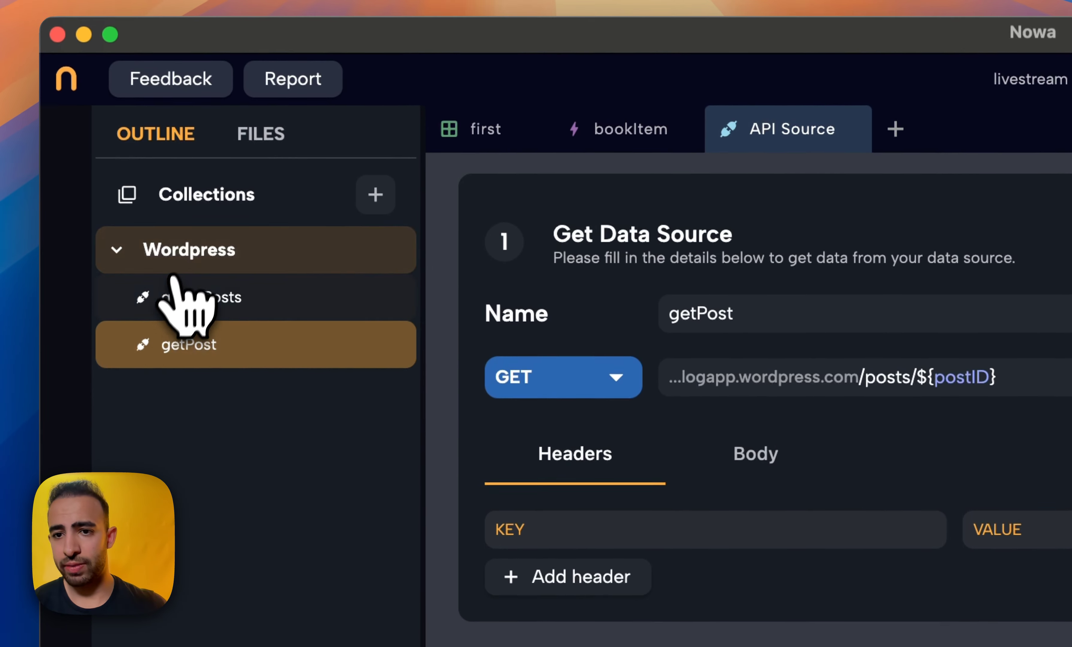
# Check the id of the first post in getAllPosts' test response and return to the getPost request
pyautogui.click(159, 318)
pyautogui.scroll(-5, 359, 288)
pyautogui.click(289, 307)
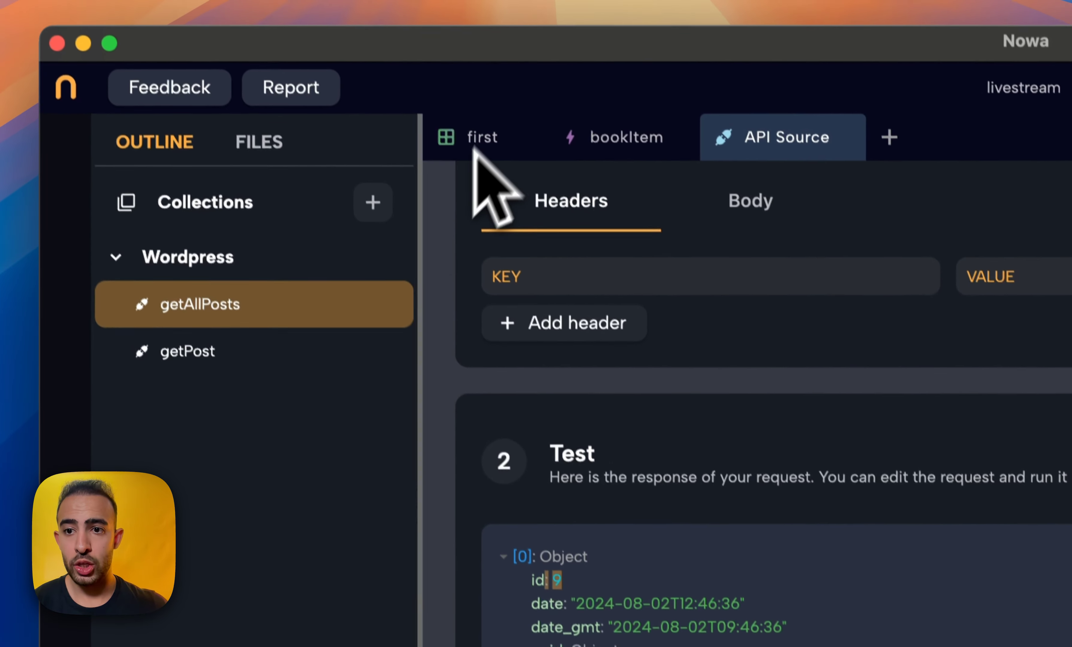
pyautogui.click(143, 202)
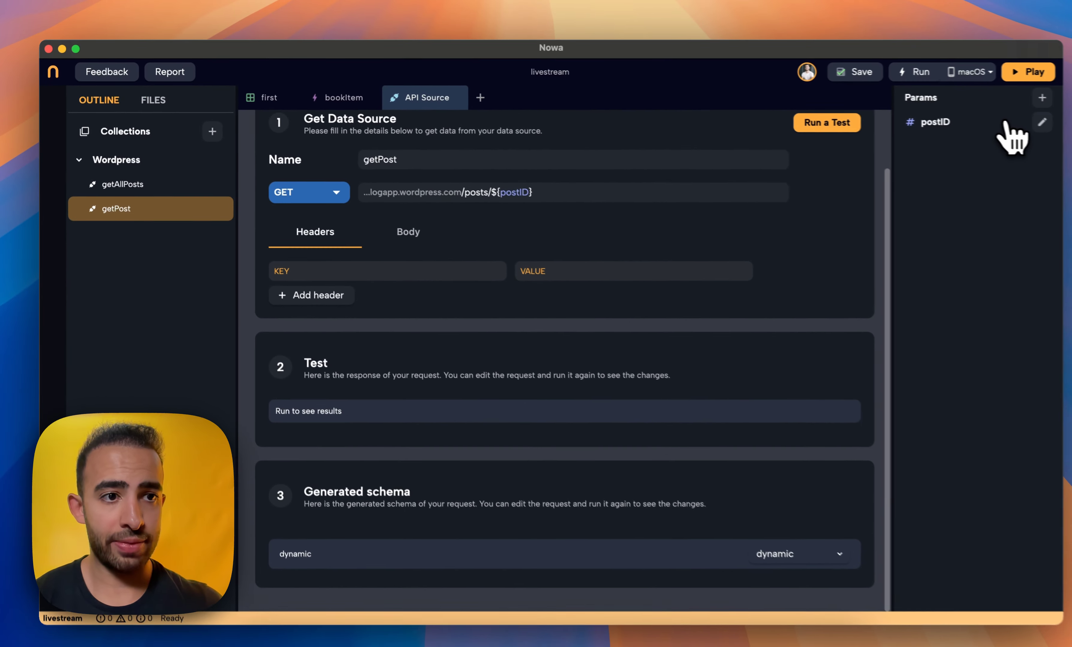
# Check the postID parameter's default value, run a test of the getPost request and examine its response
pyautogui.click(1003, 121)
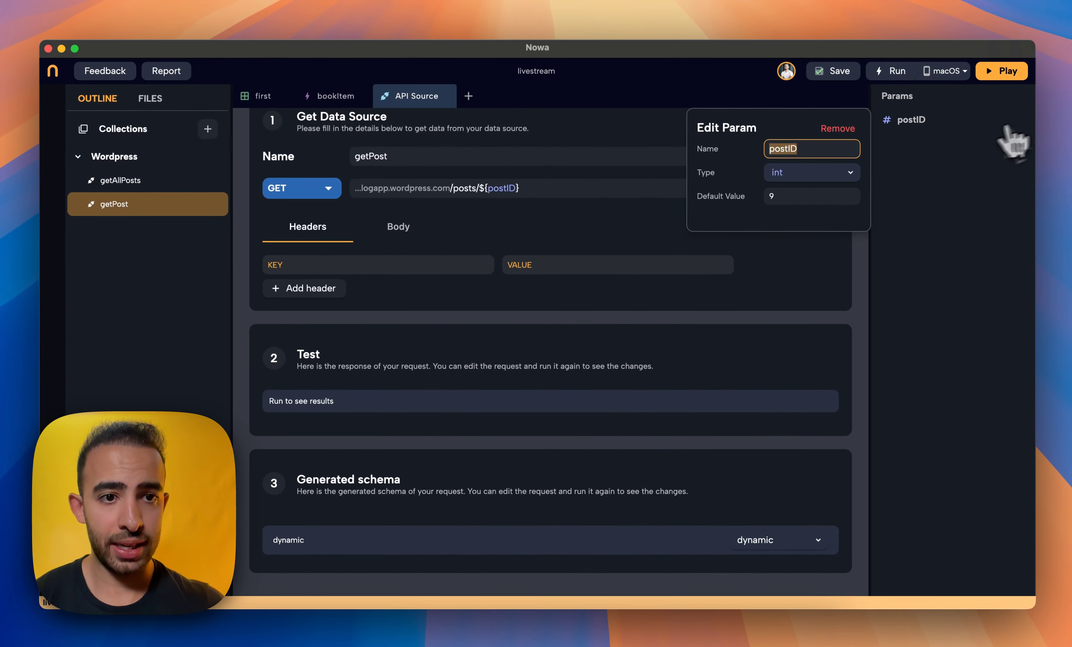
pyautogui.click(831, 252)
pyautogui.click(806, 123)
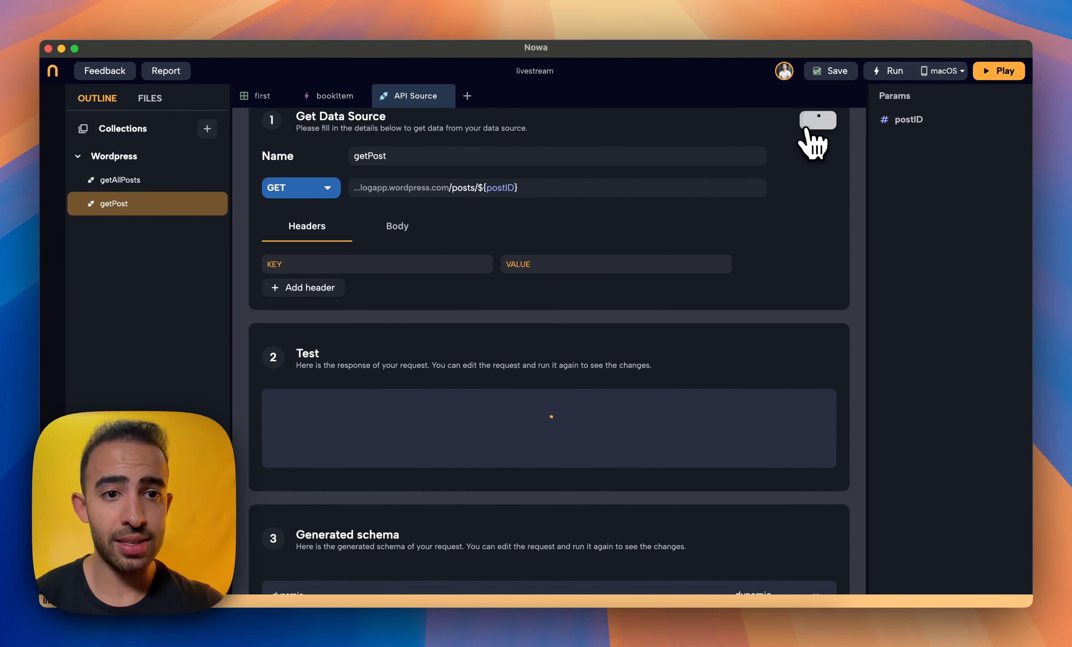
pyautogui.scroll(-5, 771, 269)
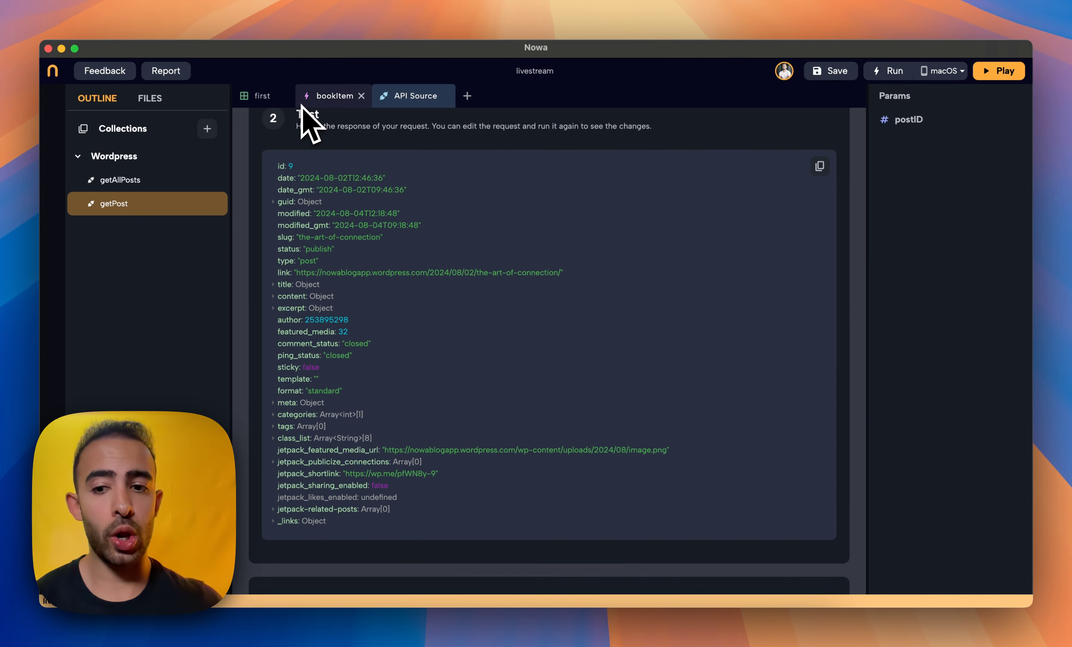
# Wrap the BlogDetail screen in a Data Builder and move that wrapper between Safe Area and Screen
pyautogui.click(263, 97)
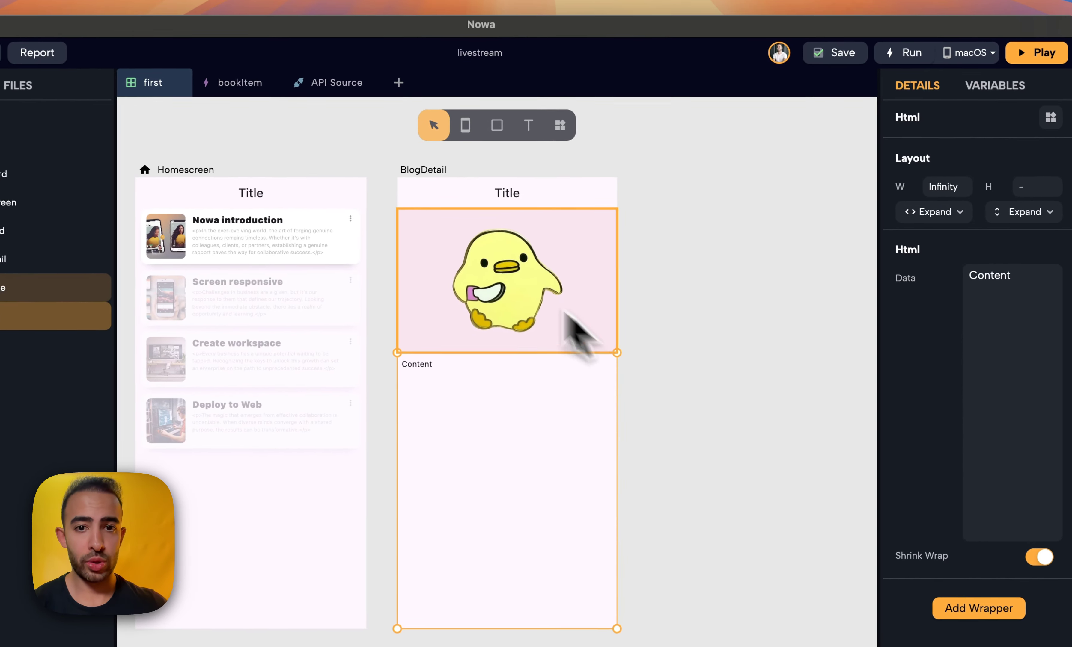
pyautogui.click(424, 170)
pyautogui.scroll(-6, 972, 376)
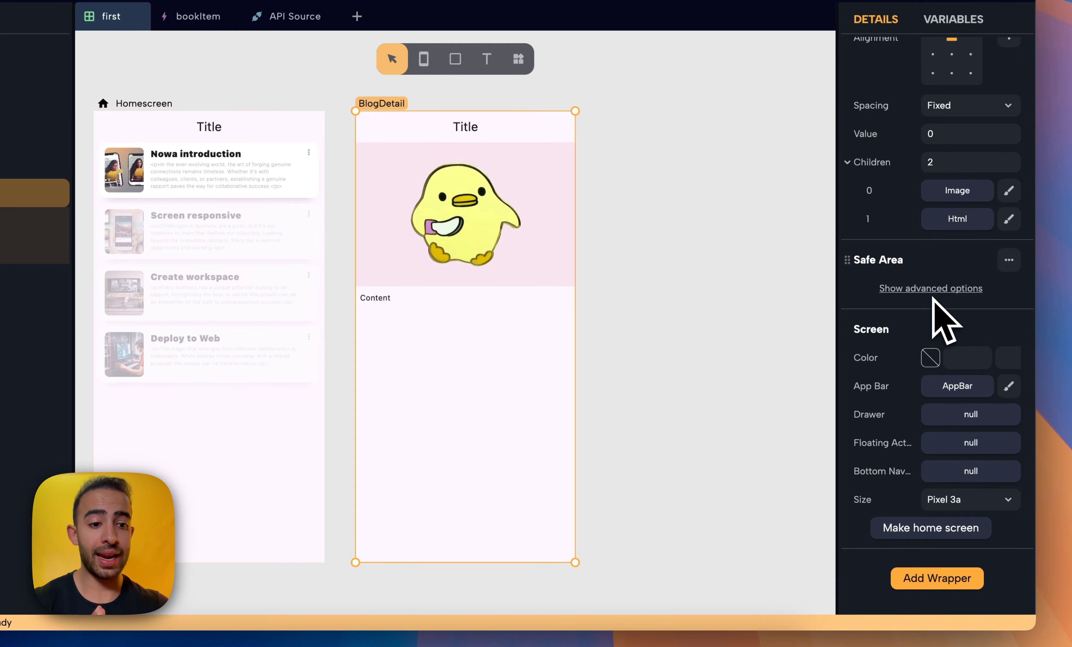
pyautogui.click(942, 580)
pyautogui.write('data')
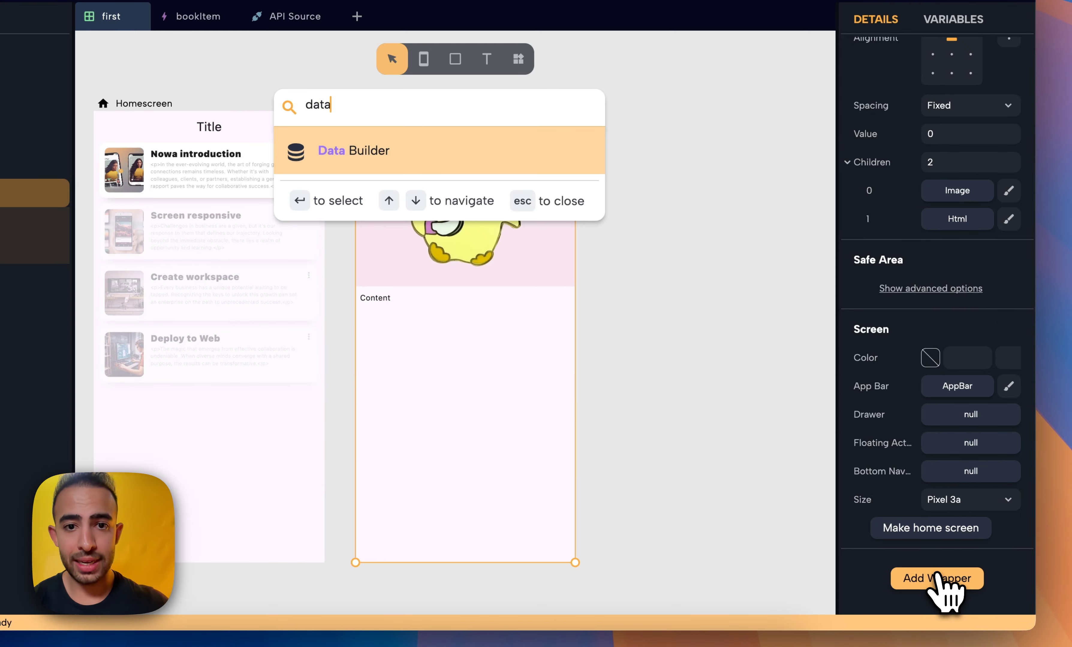
pyautogui.press('Return')
pyautogui.scroll(-3, 940, 537)
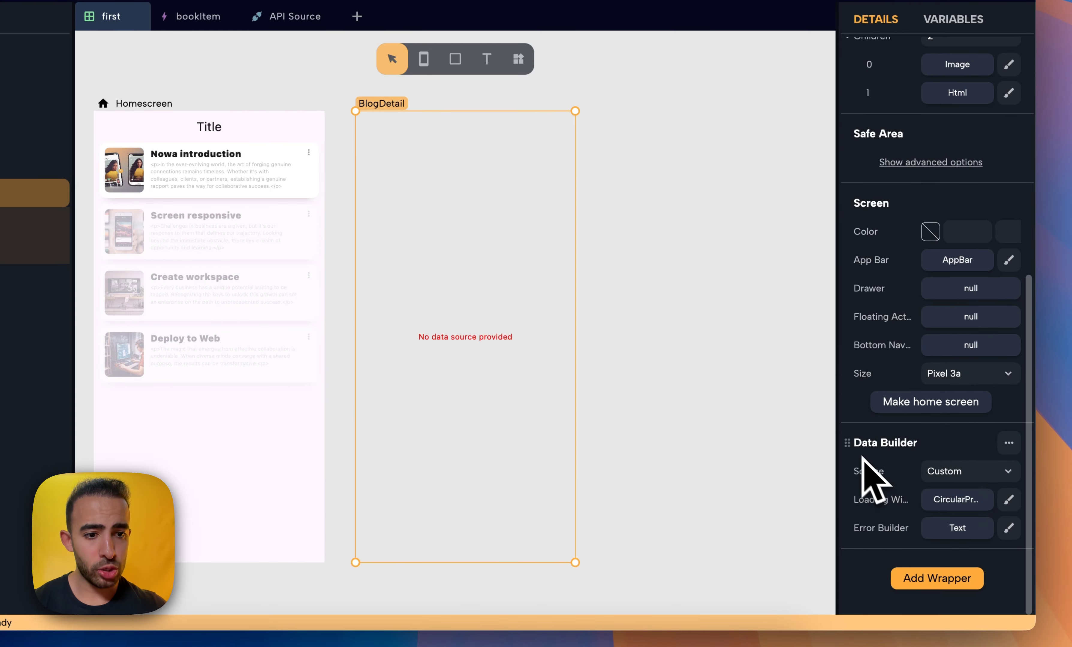
pyautogui.moveTo(873, 232); pyautogui.dragTo(858, 217)
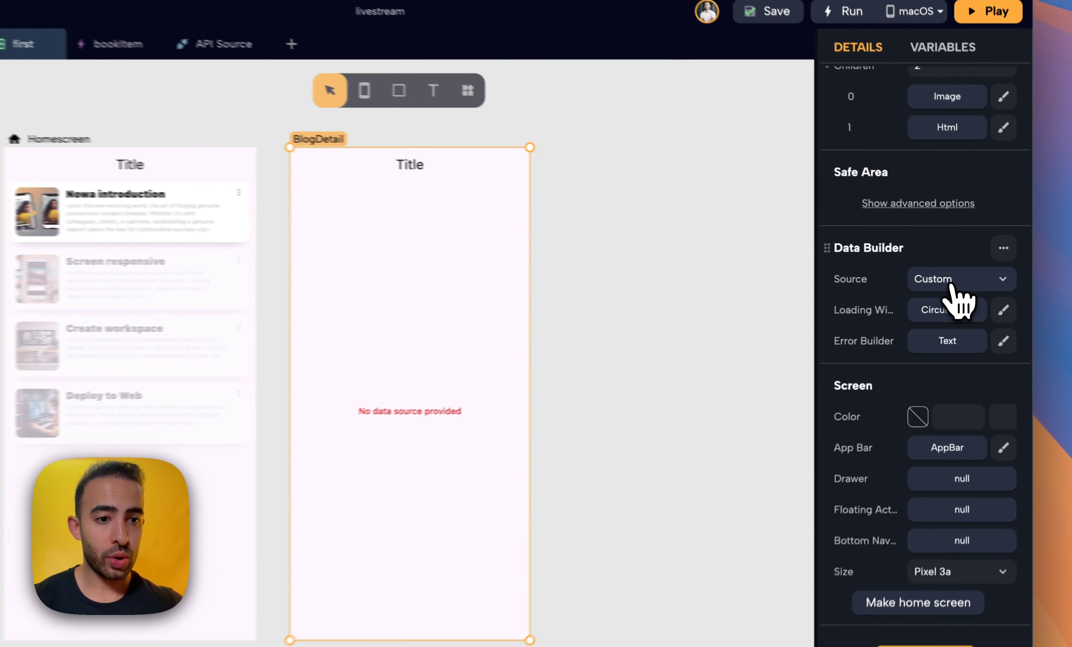
# Set the Data Builder's source to API Request and choose getPost as its API
pyautogui.click(967, 274)
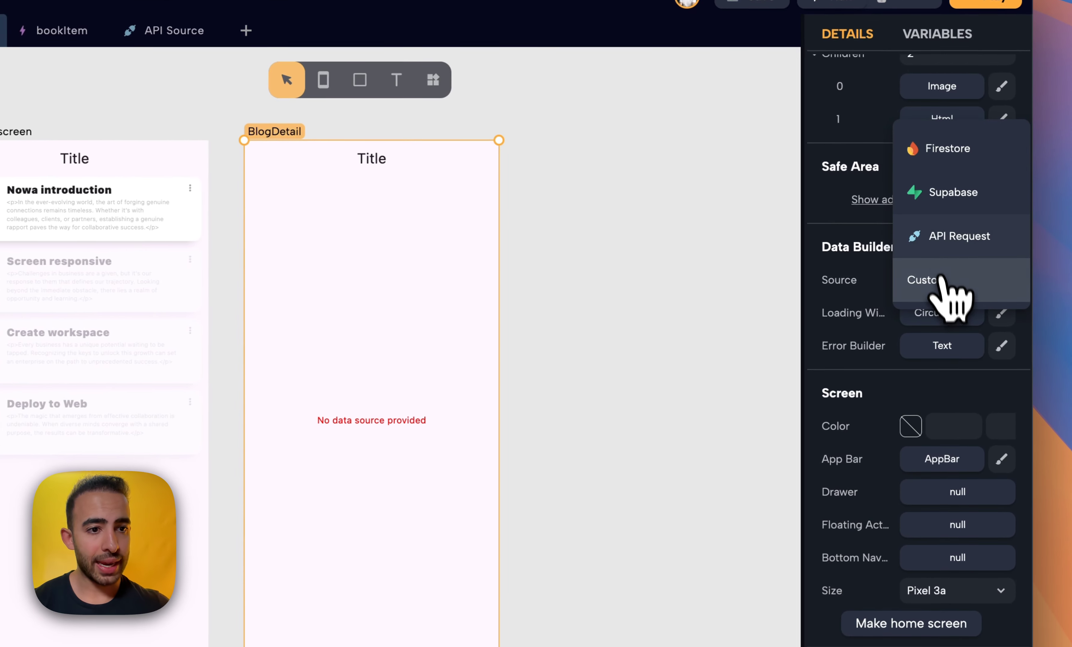
pyautogui.click(955, 235)
pyautogui.click(933, 314)
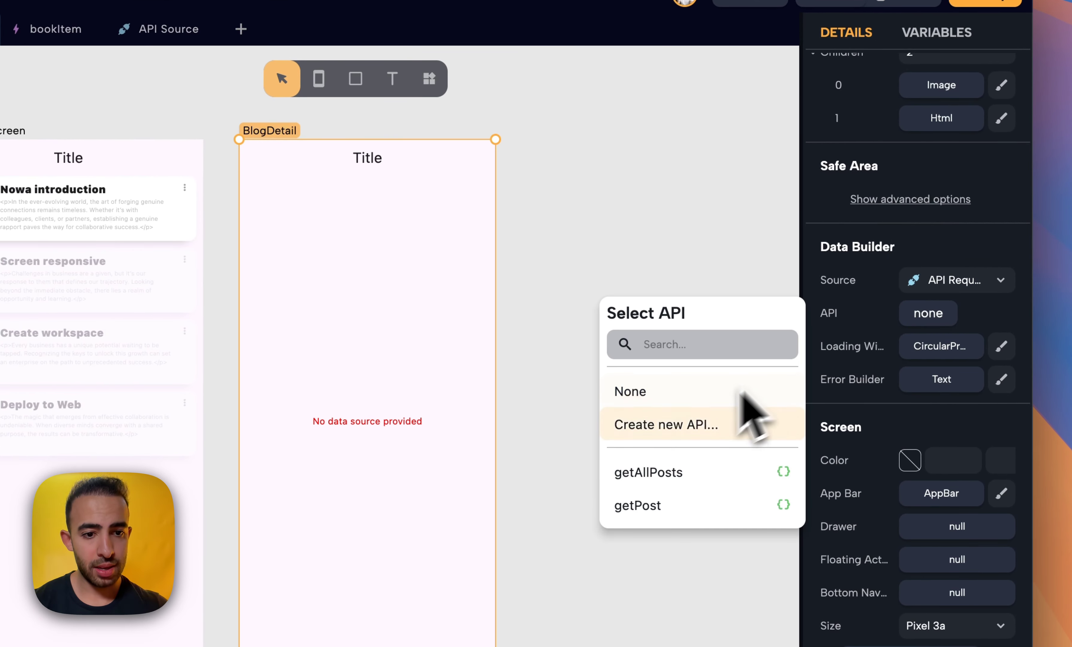
pyautogui.click(707, 506)
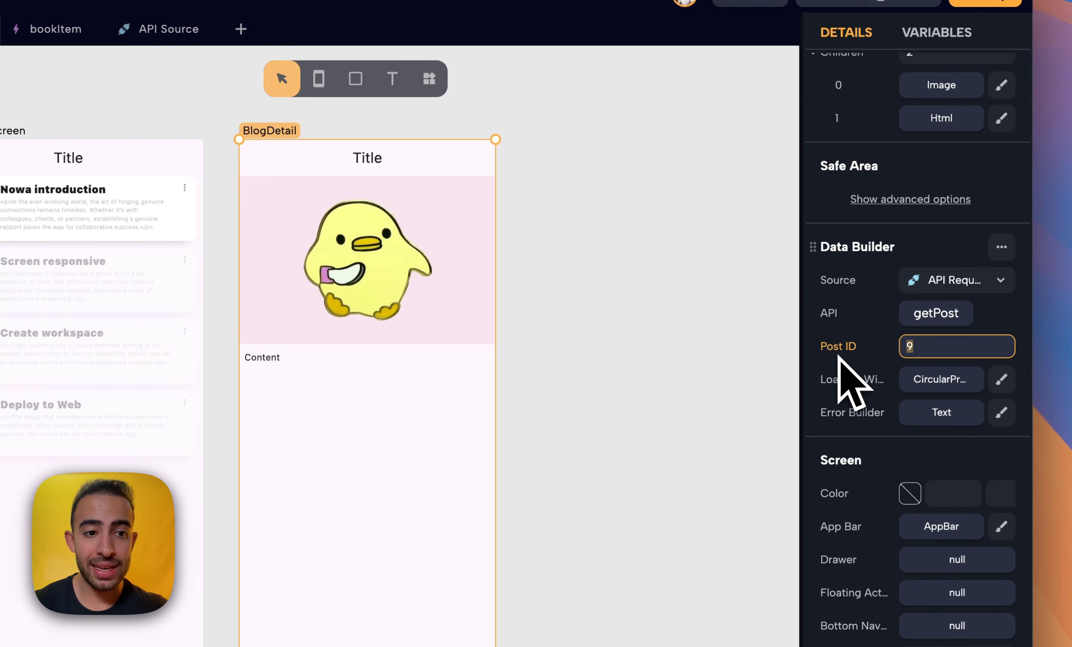
# Remove the imageUrl and content parameters from the BlogDetail screen
pyautogui.click(933, 32)
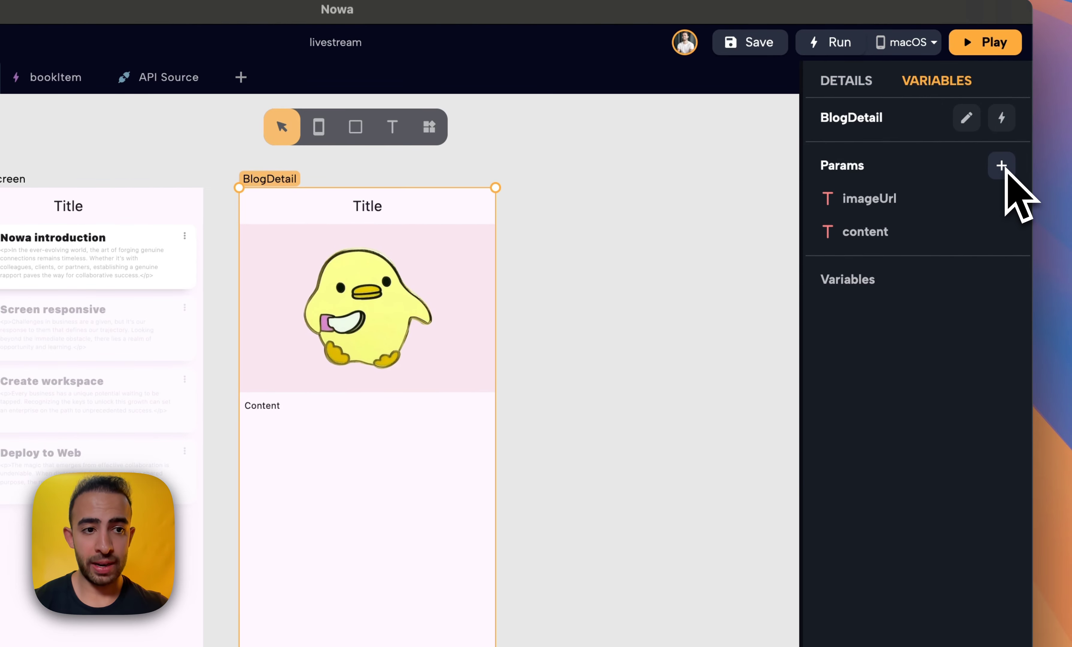
pyautogui.click(1002, 199)
pyautogui.click(785, 212)
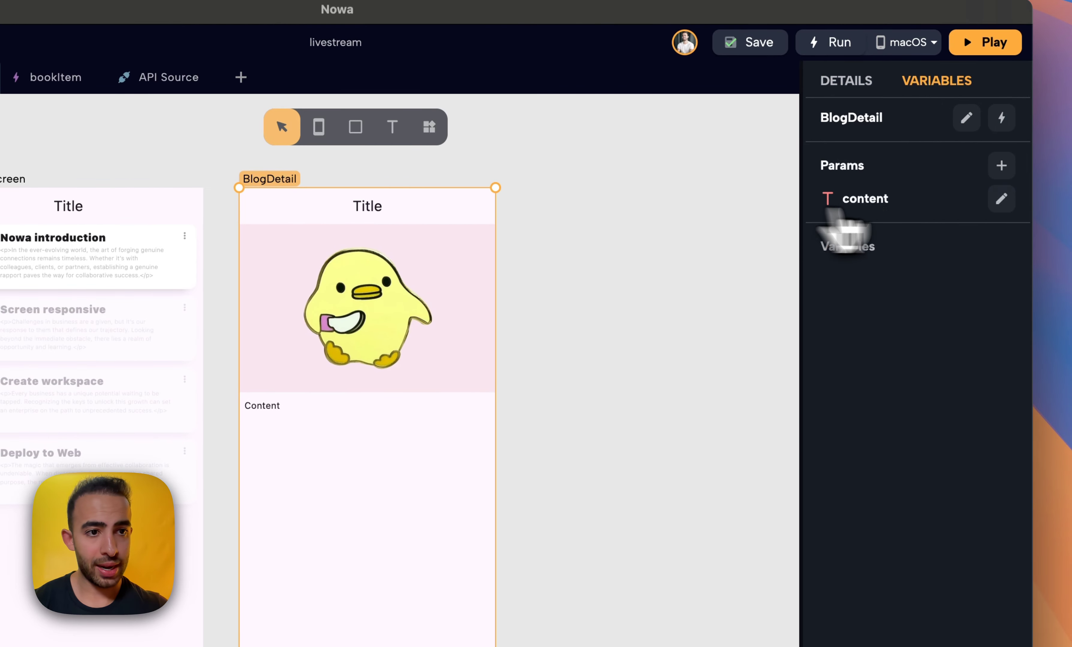
pyautogui.click(1002, 199)
pyautogui.click(759, 211)
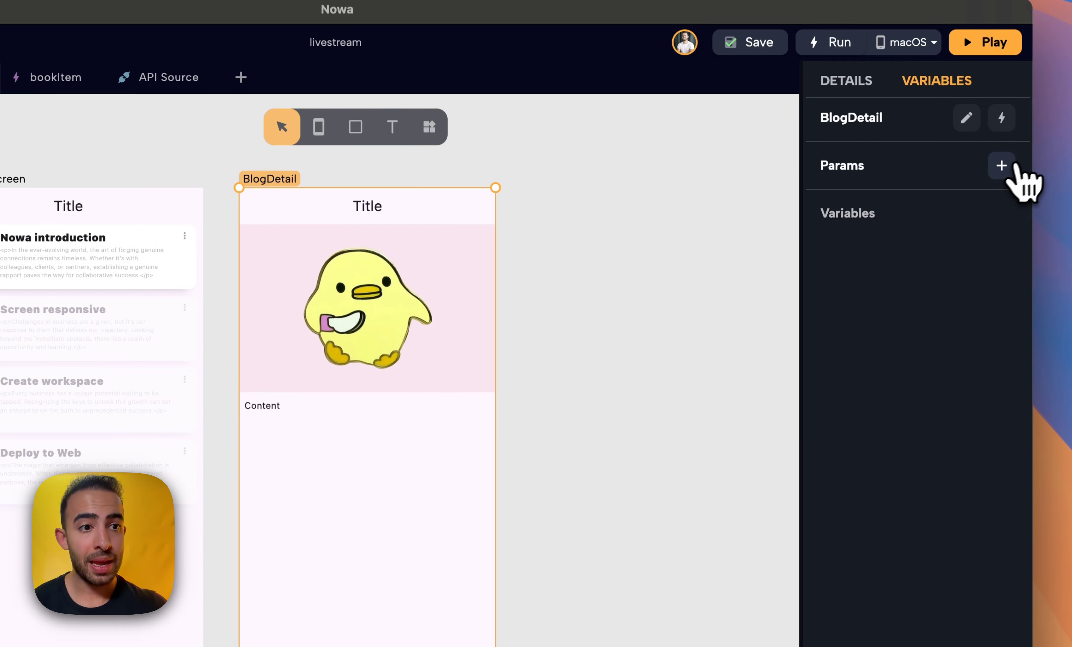
# Add a parameter named postID of type int to the BlogDetail screen
pyautogui.click(1001, 166)
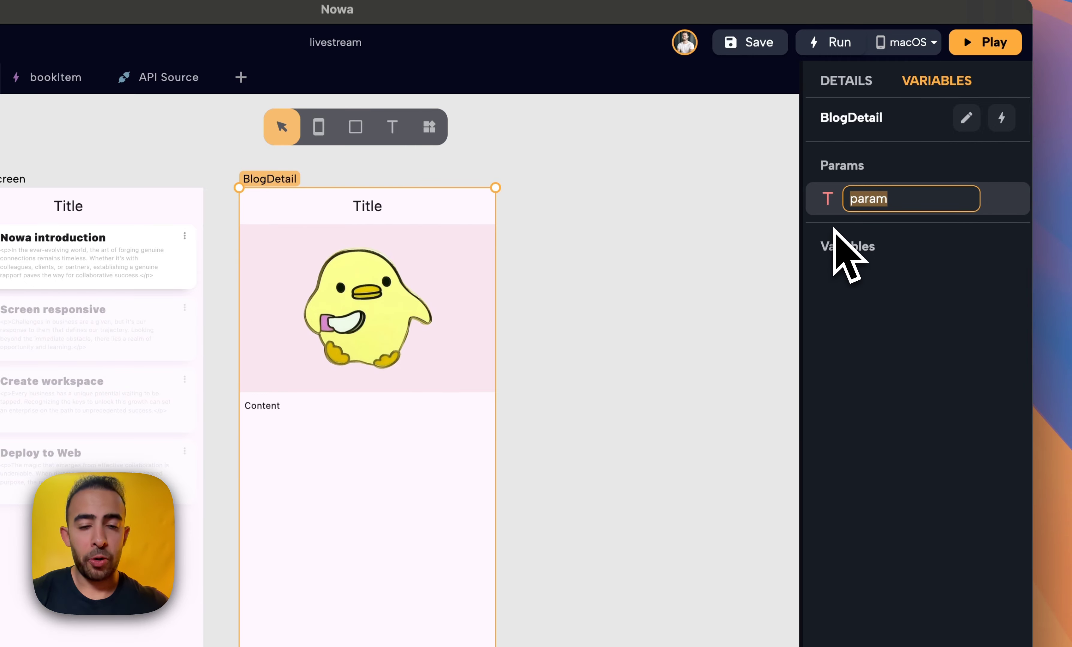
pyautogui.write('postID')
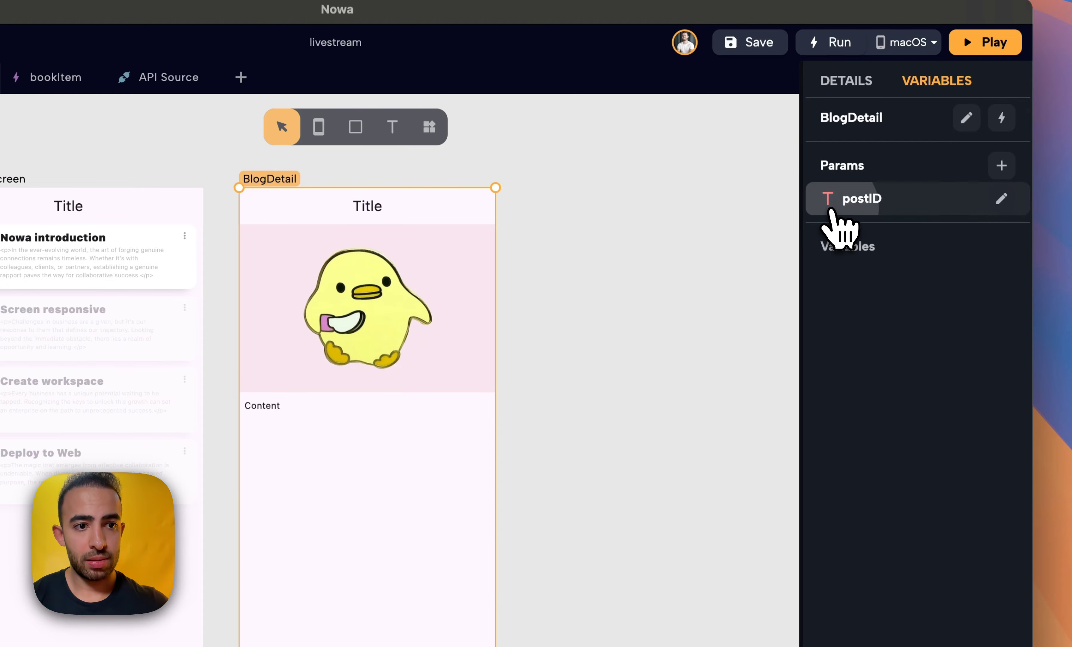
pyautogui.click(829, 202)
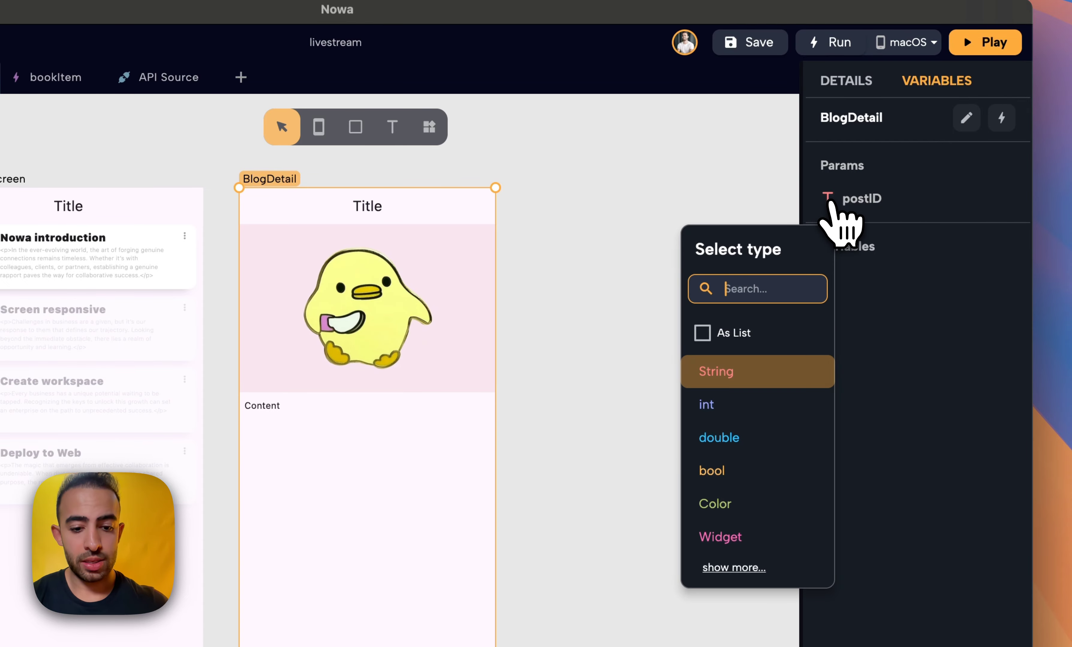
pyautogui.write('int')
pyautogui.click(759, 371)
# Link the Data Builder's Post ID to BlogDetail's local postID parameter
pyautogui.click(846, 81)
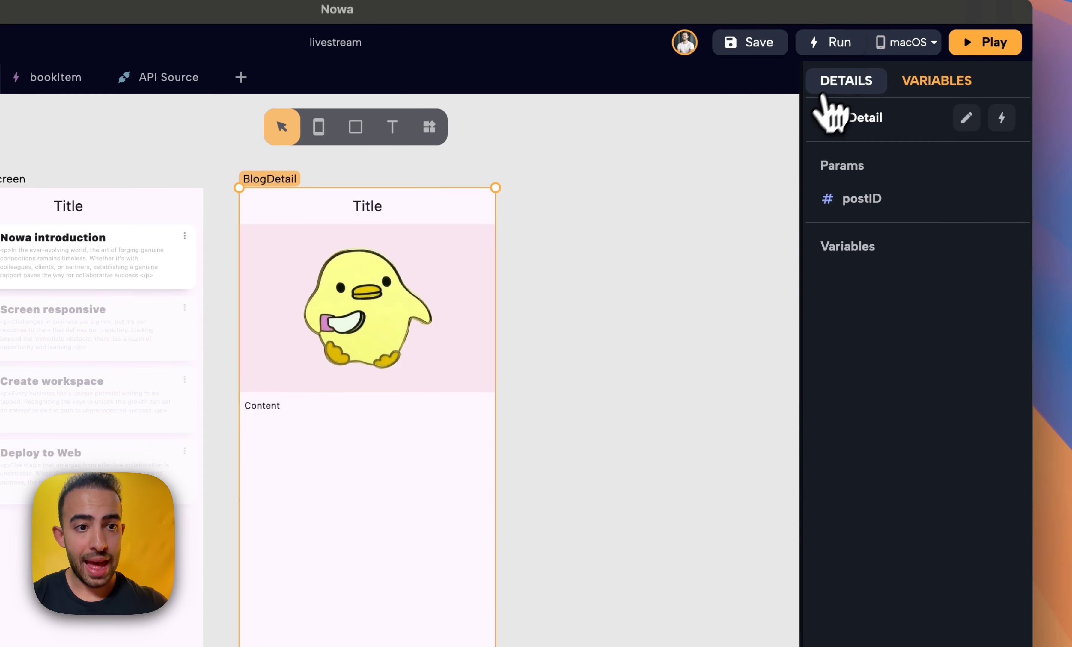
pyautogui.scroll(-1, 942, 384)
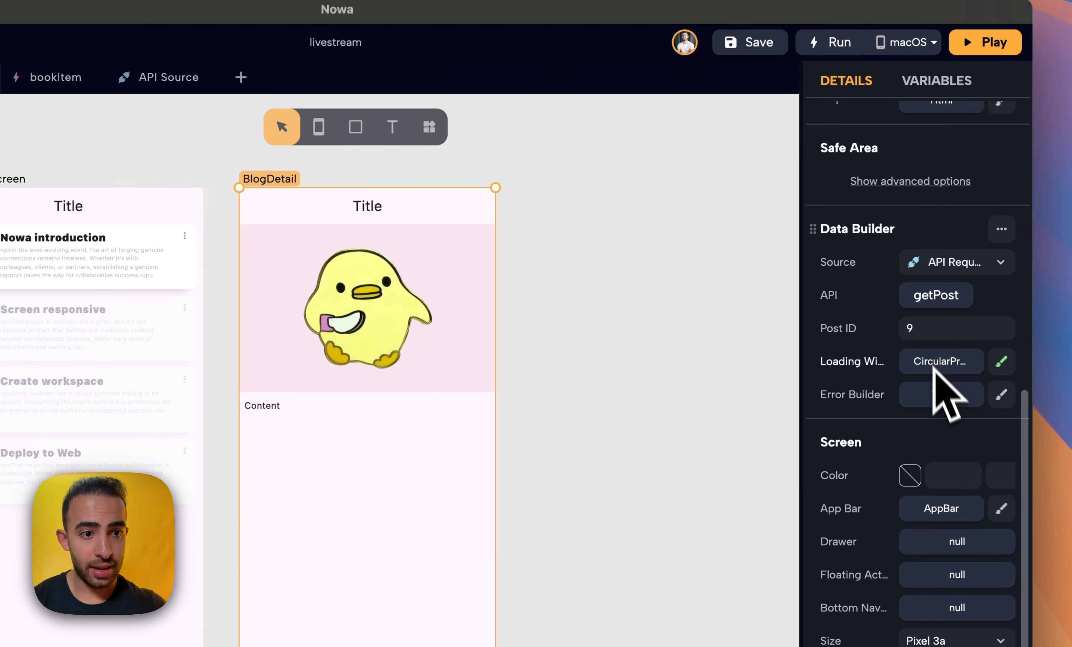
pyautogui.click(852, 327)
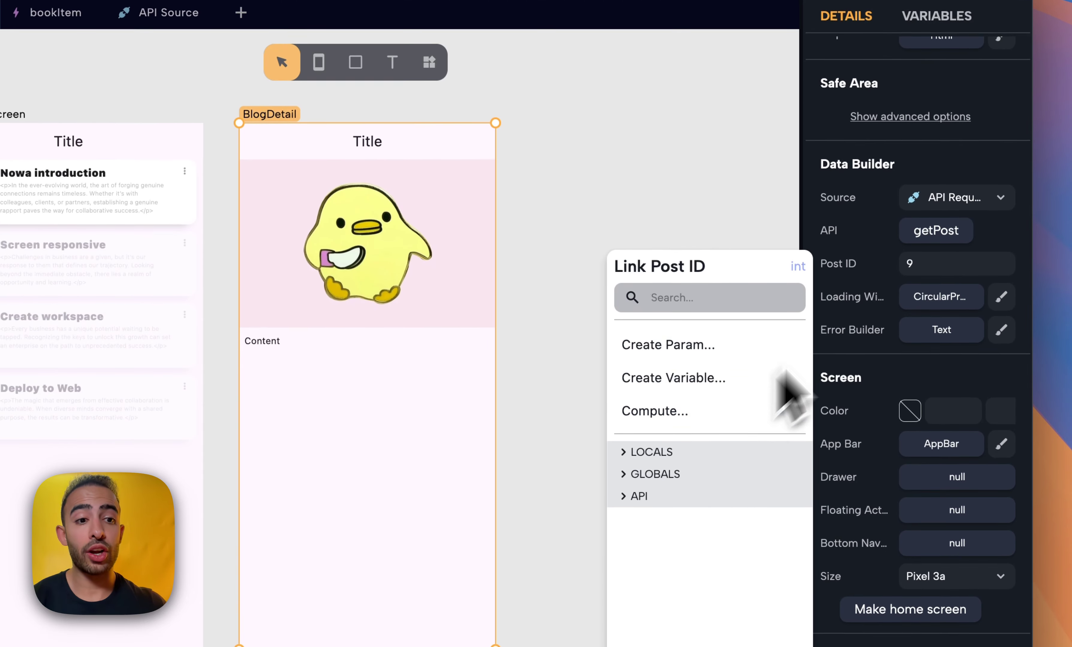
pyautogui.click(848, 274)
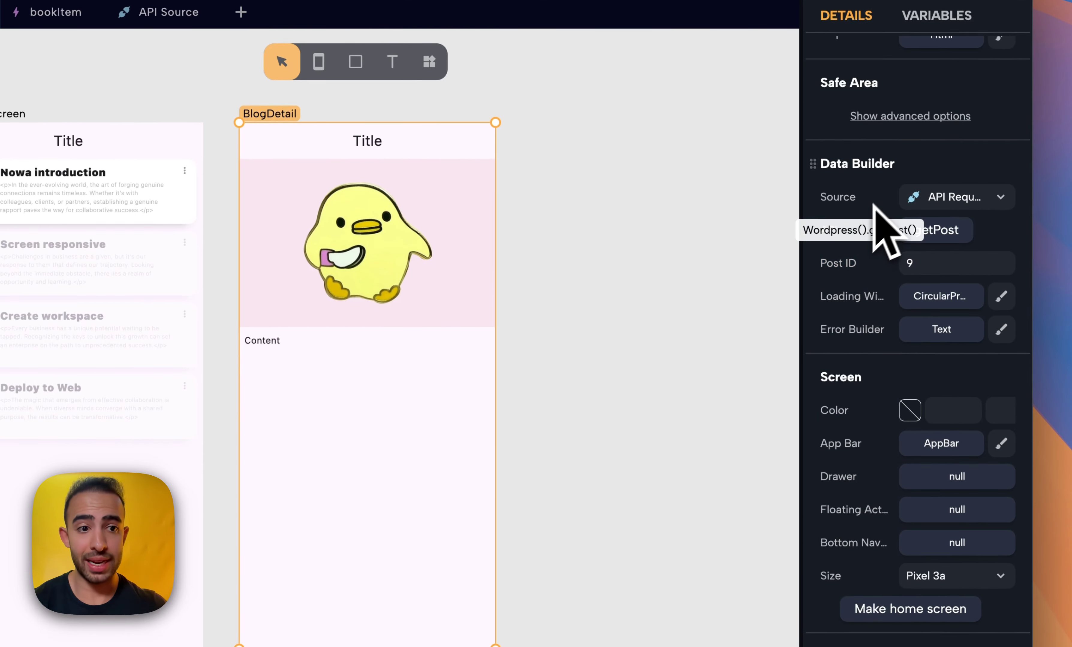
pyautogui.click(834, 262)
pyautogui.click(651, 452)
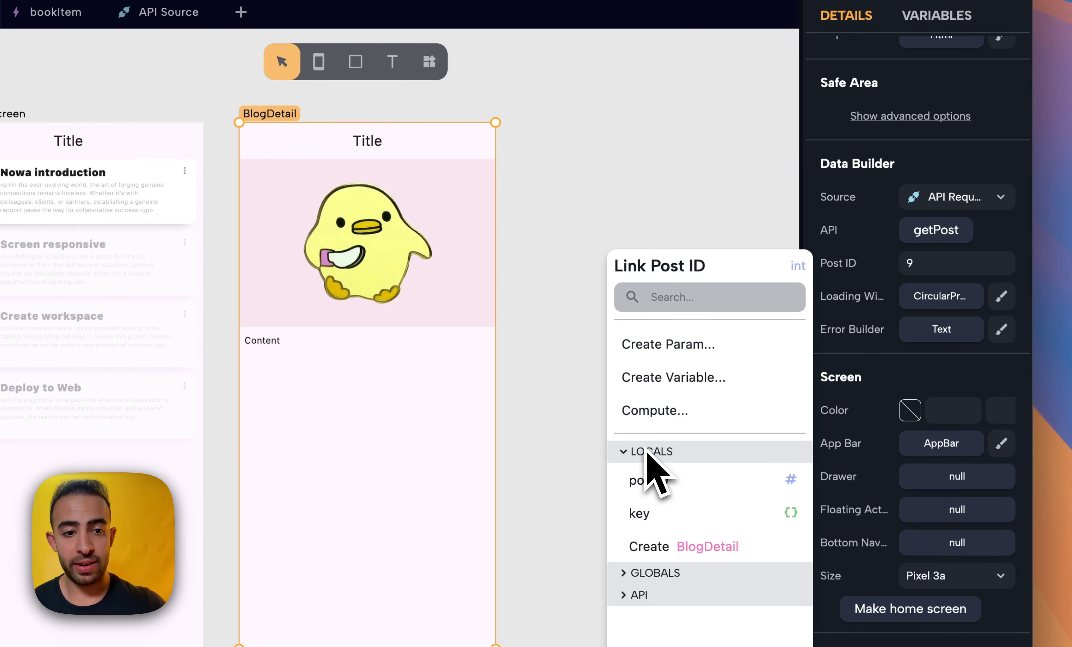
pyautogui.click(668, 495)
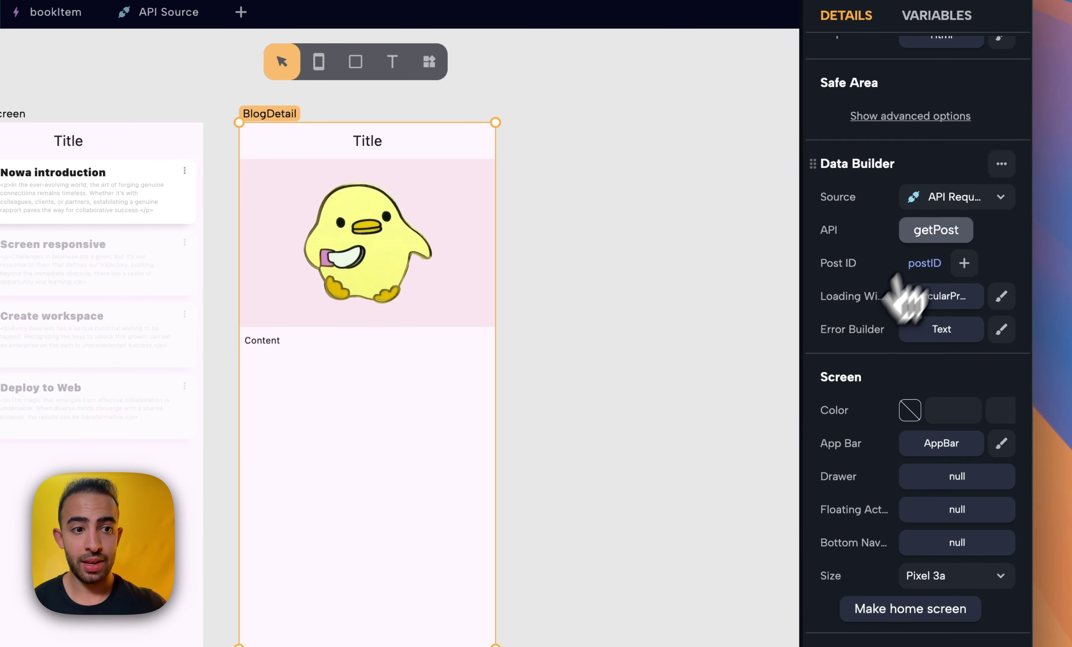
# Open the On Tap action of the blog_card in Homescreen's ListView and delete its Navigator node
pyautogui.click(938, 53)
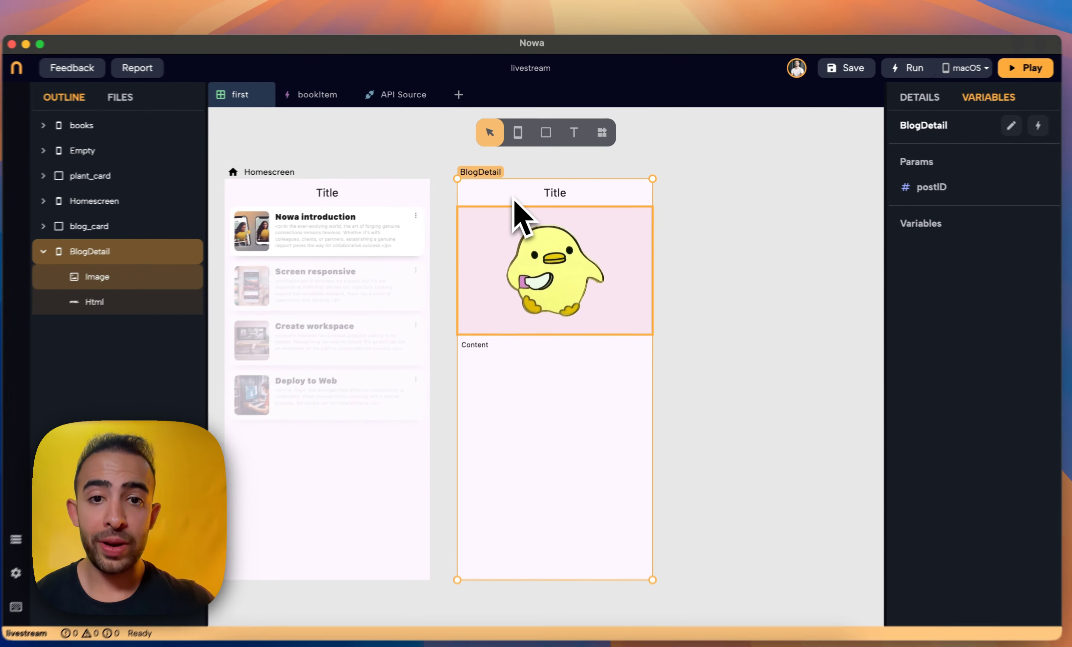
pyautogui.click(475, 440)
pyautogui.scroll(-1, 623, 335)
pyautogui.click(400, 212)
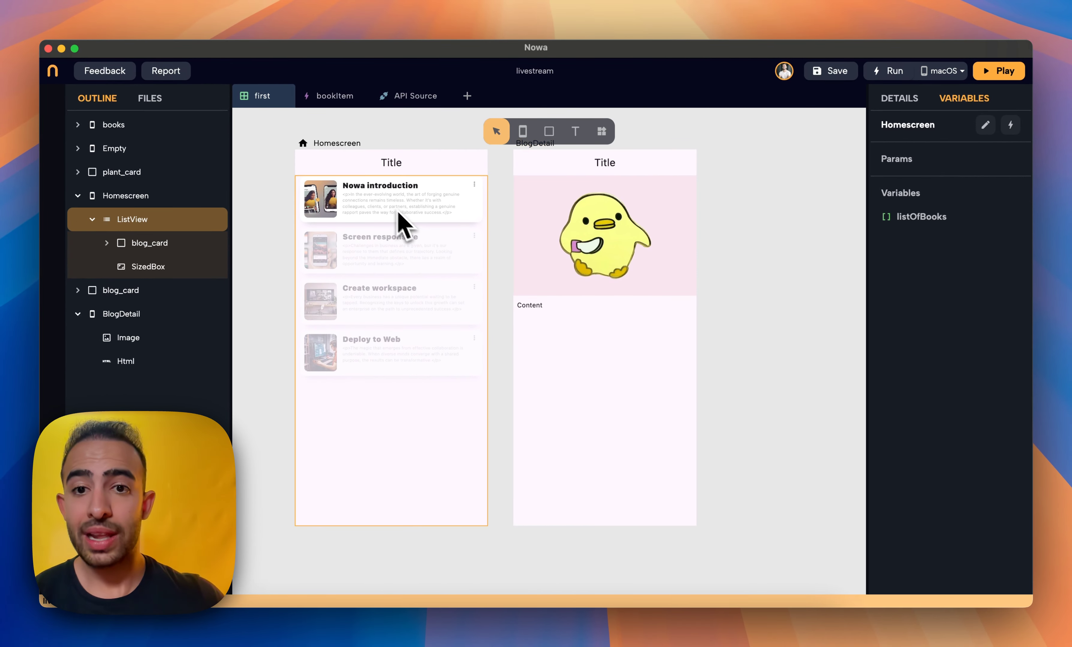
pyautogui.click(391, 205)
pyautogui.click(887, 99)
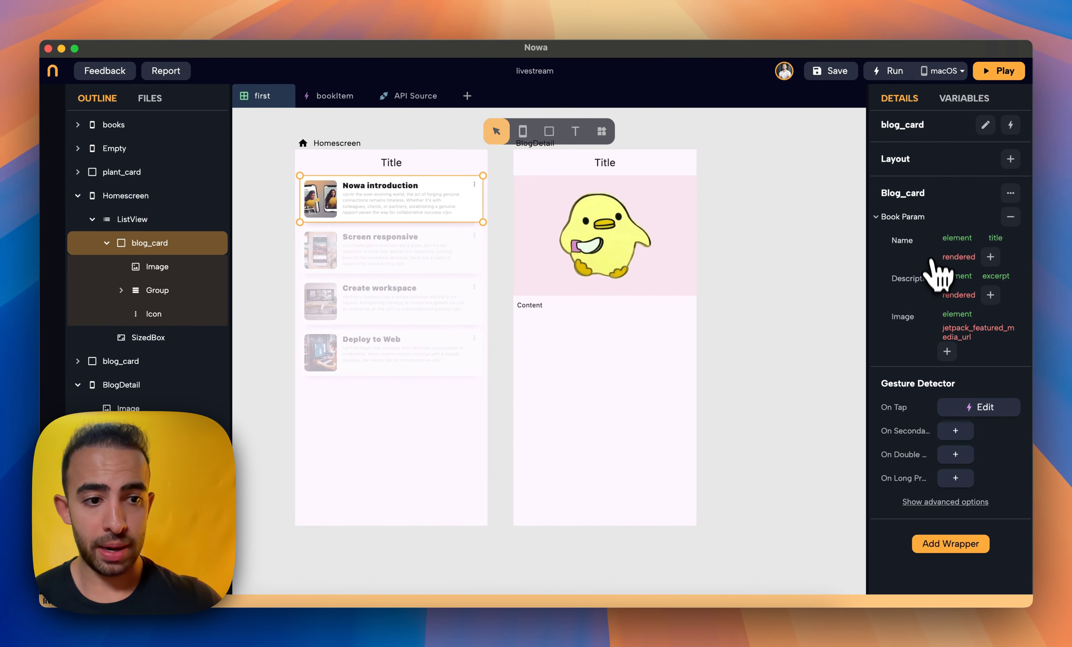
pyautogui.click(974, 411)
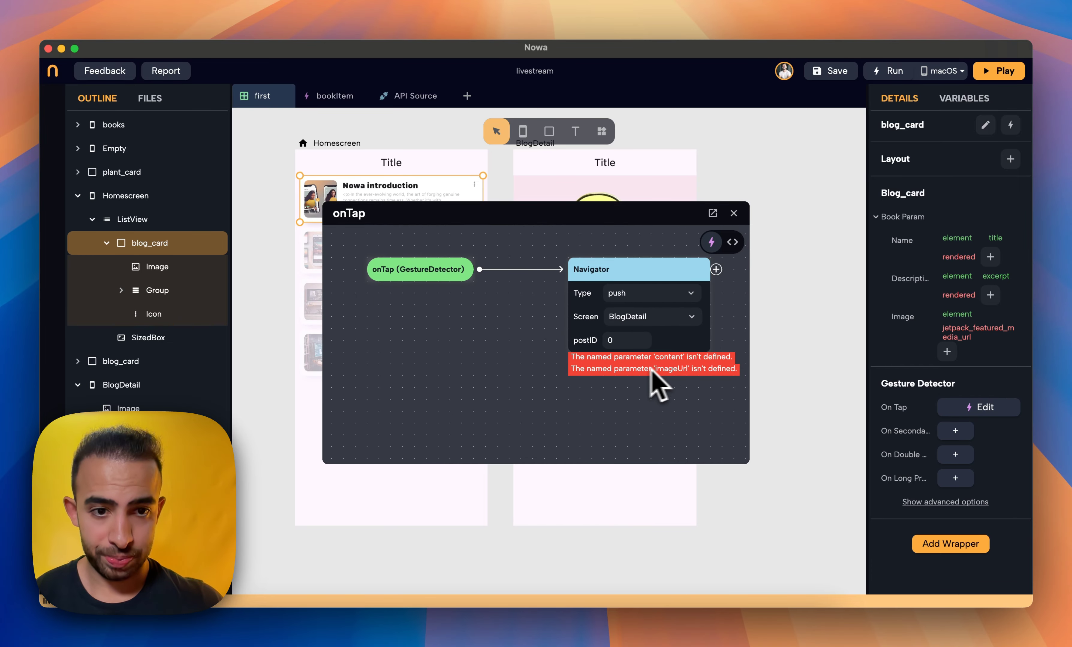
pyautogui.hscroll(-1, 676, 370)
pyautogui.hscroll(2, 677, 369)
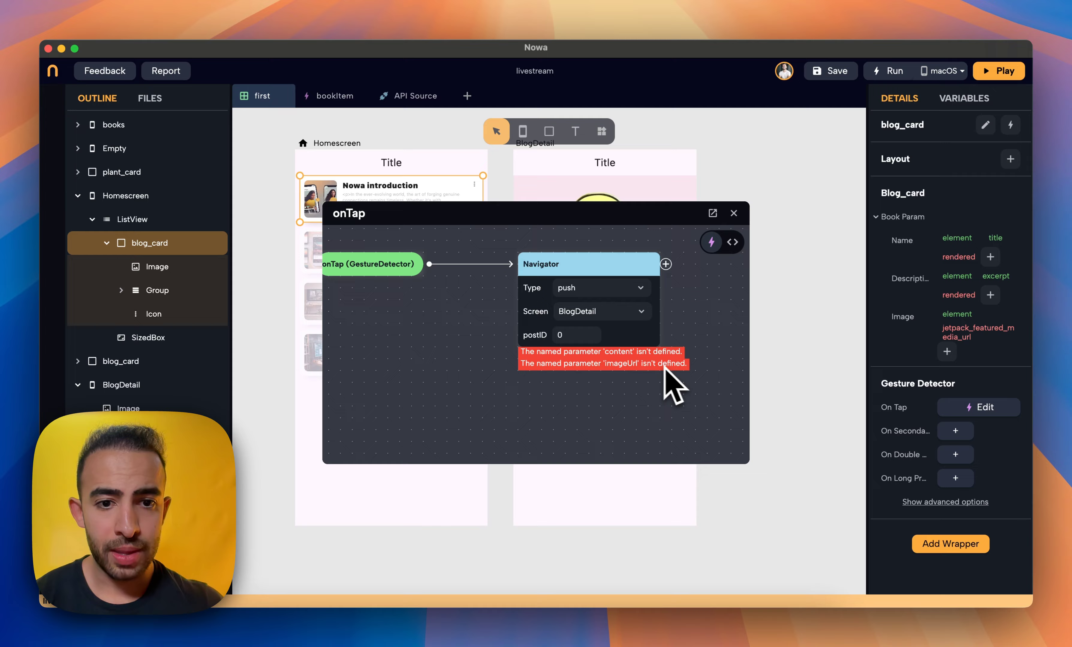
pyautogui.press('BackSpace')
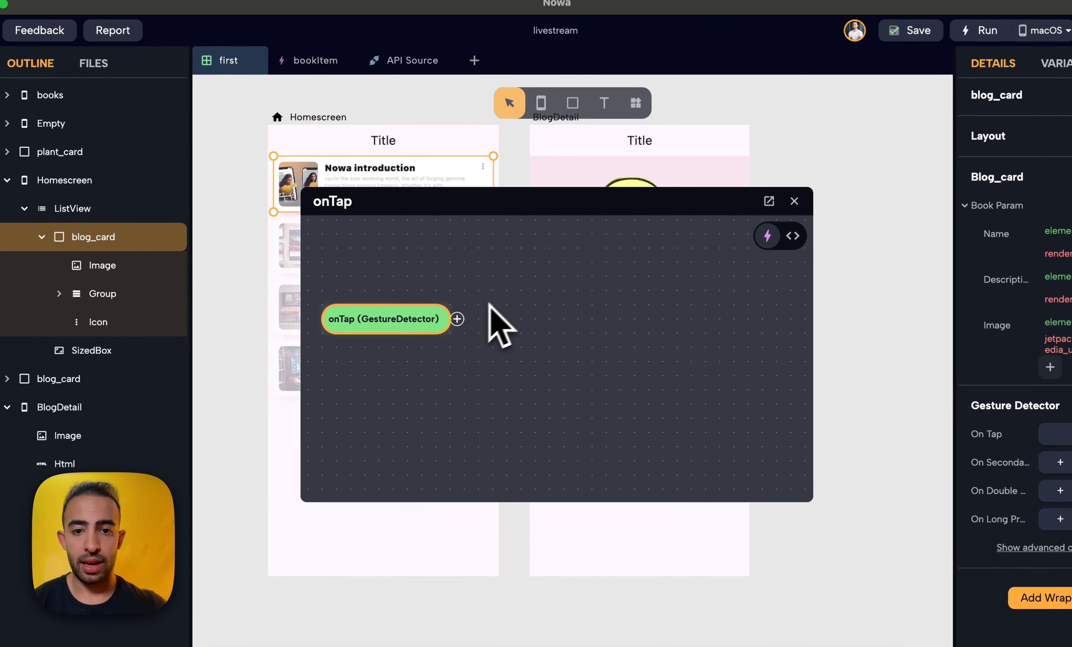
# Connect a Navigator node to the blog_card's onTap trigger and set its target screen to BlogDetail
pyautogui.click(457, 319)
pyautogui.write('mav')
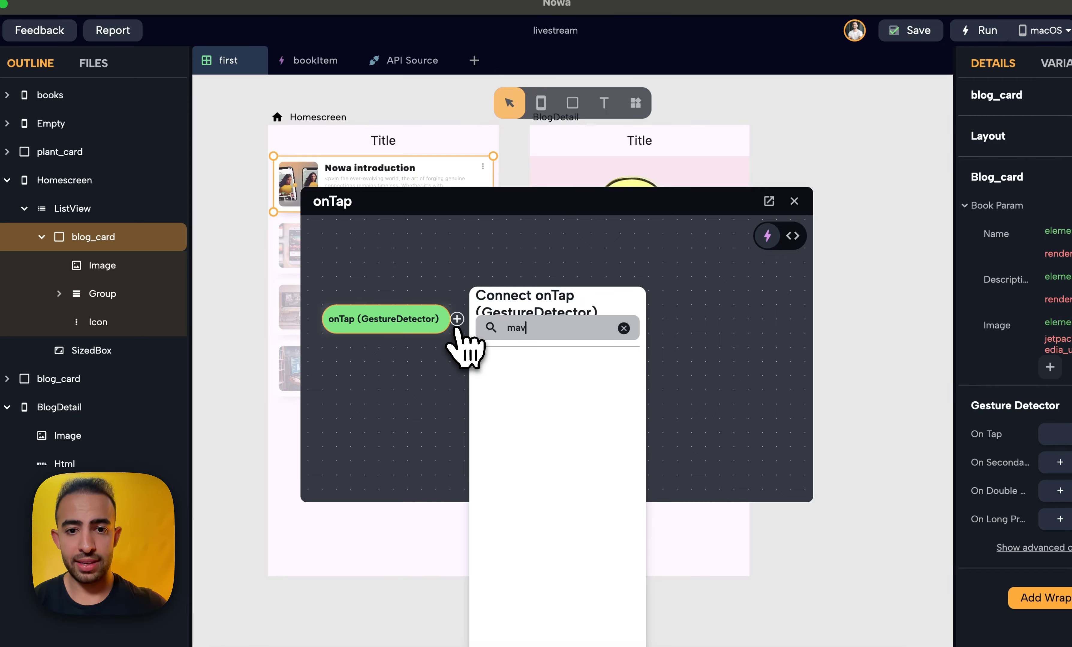
pyautogui.press('BackSpace')
pyautogui.press('BackSpace')
pyautogui.press('BackSpace')
pyautogui.write('nav')
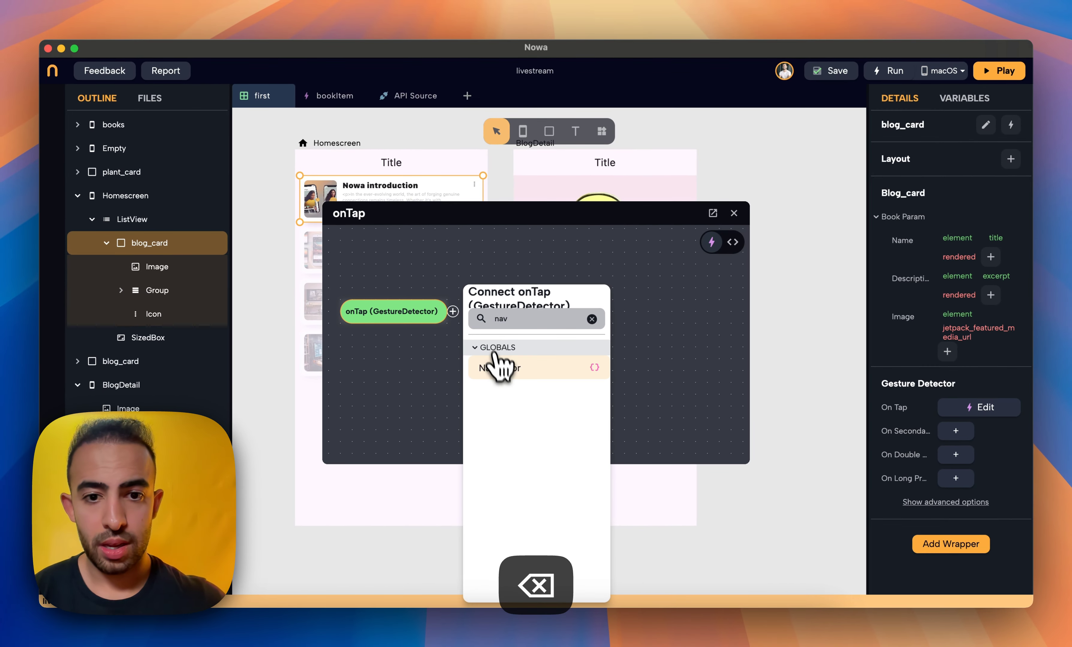
pyautogui.click(496, 365)
pyautogui.click(566, 386)
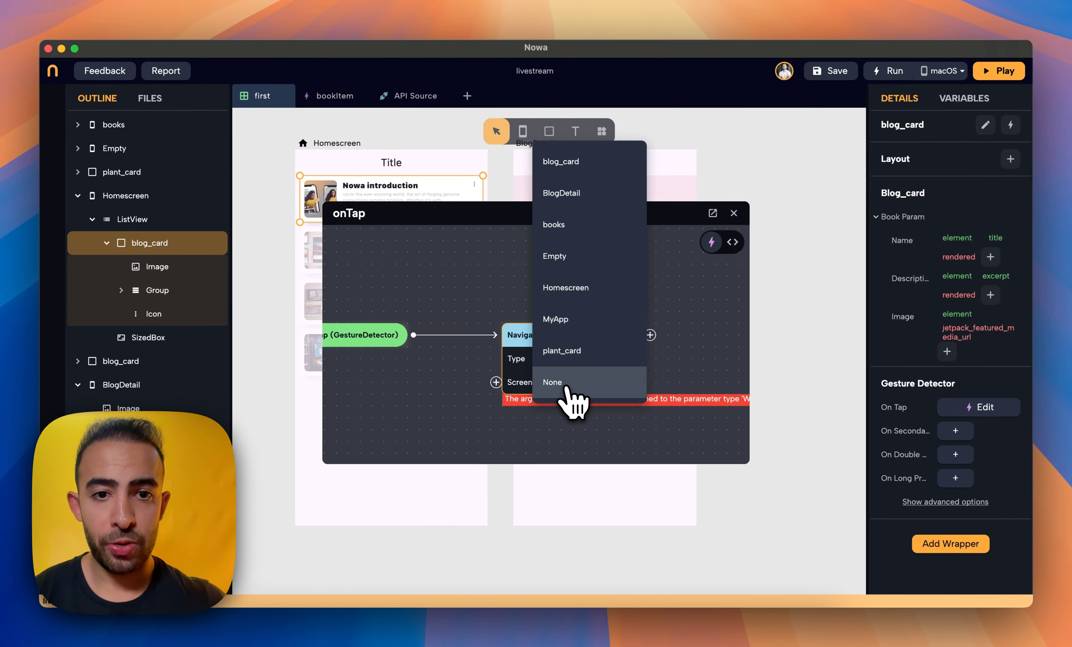
pyautogui.click(573, 187)
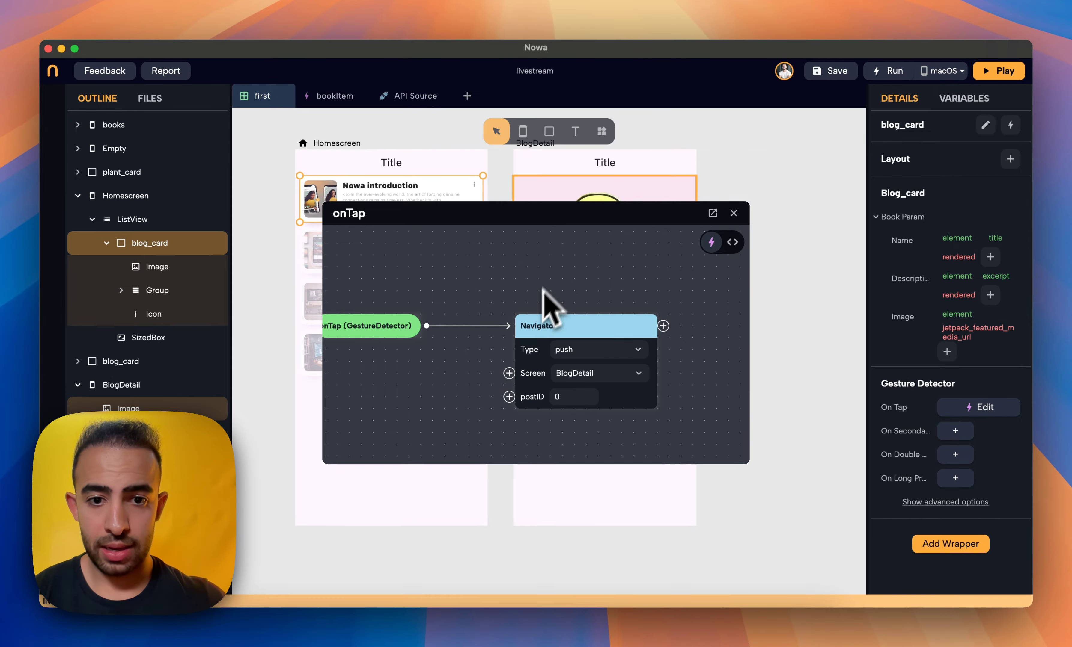
# Add the local element to the onTap flow, take its id, feed it into the Navigator's postID, and close the flow editor
pyautogui.rightClick(433, 322)
pyautogui.write('ele')
pyautogui.click(458, 368)
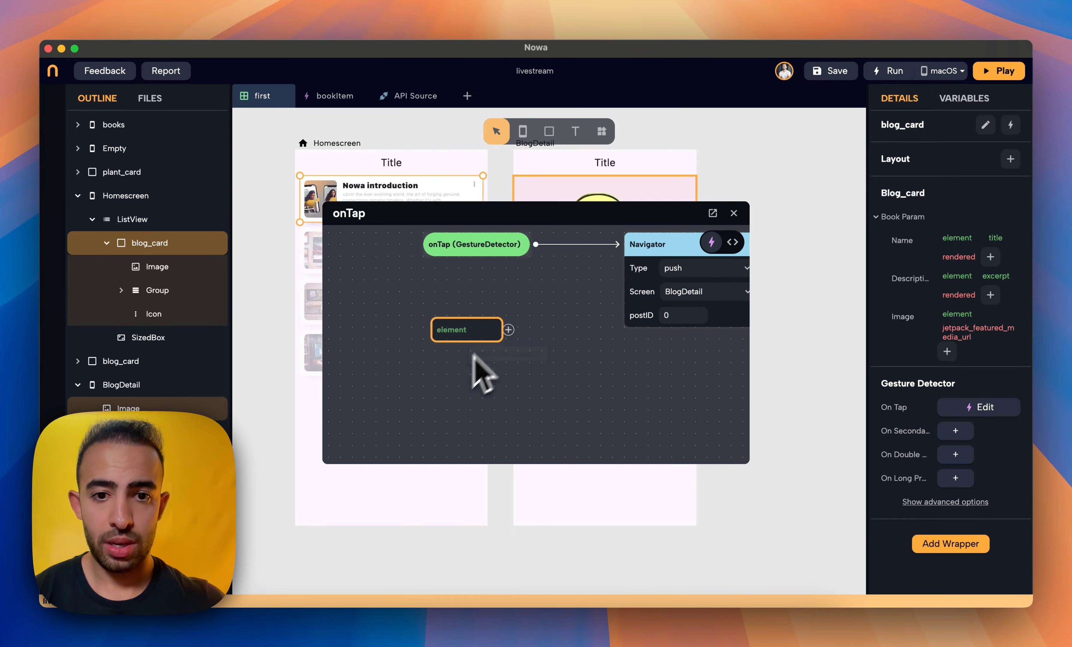
pyautogui.click(508, 330)
pyautogui.write('pos')
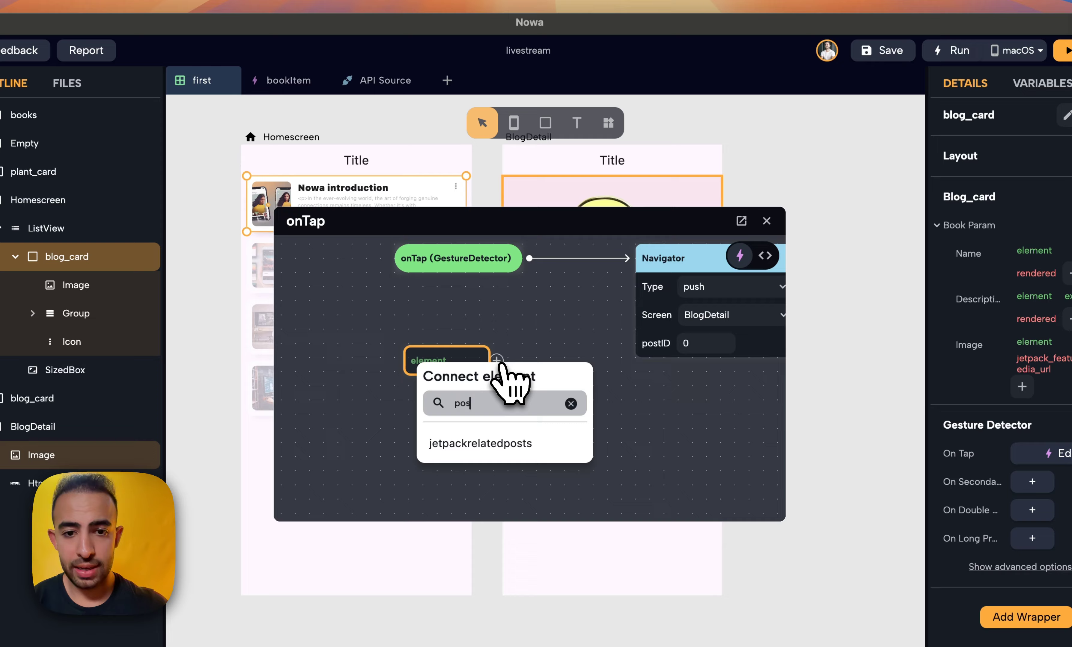
pyautogui.press('BackSpace')
pyautogui.press('BackSpace')
pyautogui.press('BackSpace')
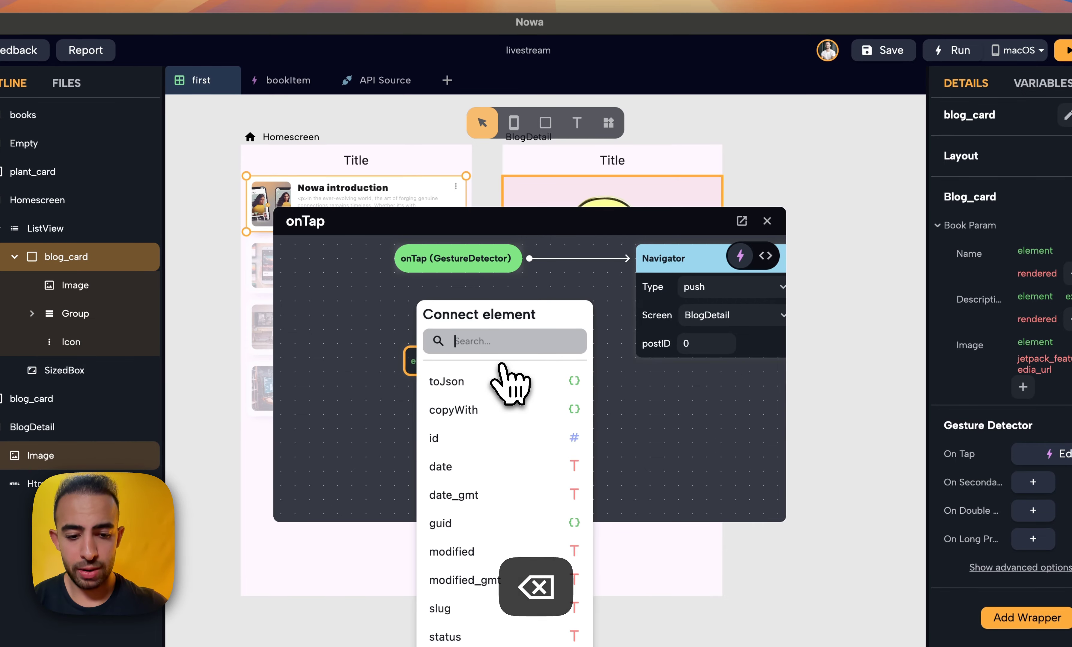
pyautogui.write('id')
pyautogui.click(465, 436)
pyautogui.moveTo(451, 365); pyautogui.dragTo(536, 357)
pyautogui.click(766, 221)
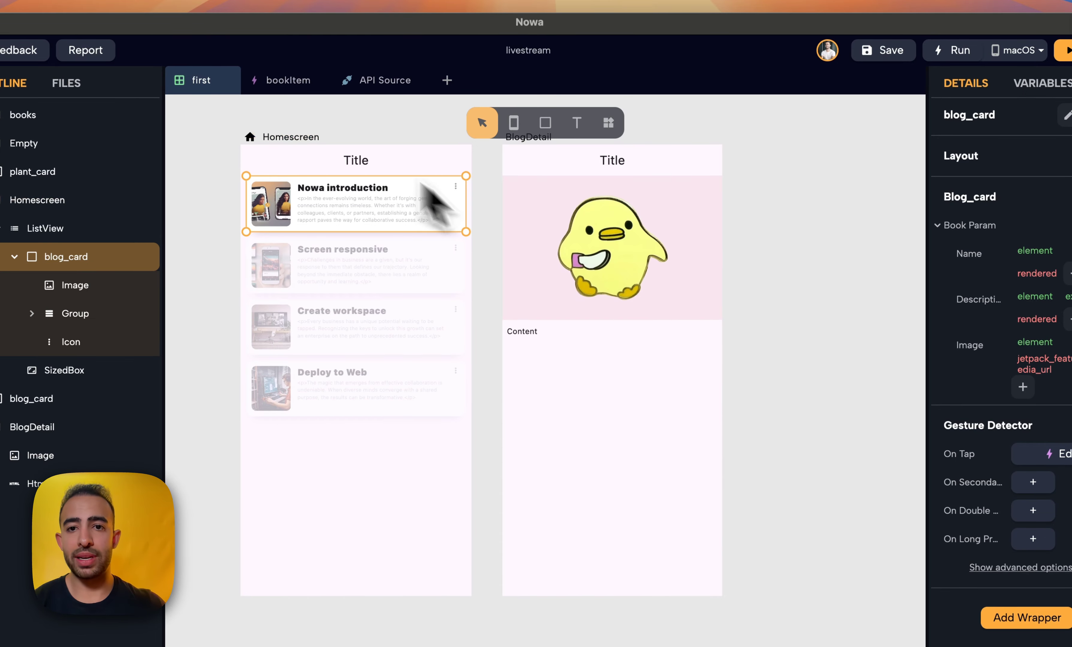
# Compare the first post's id in the getAllPosts response with the postID used in the getPost request, and return to the first board
pyautogui.click(379, 82)
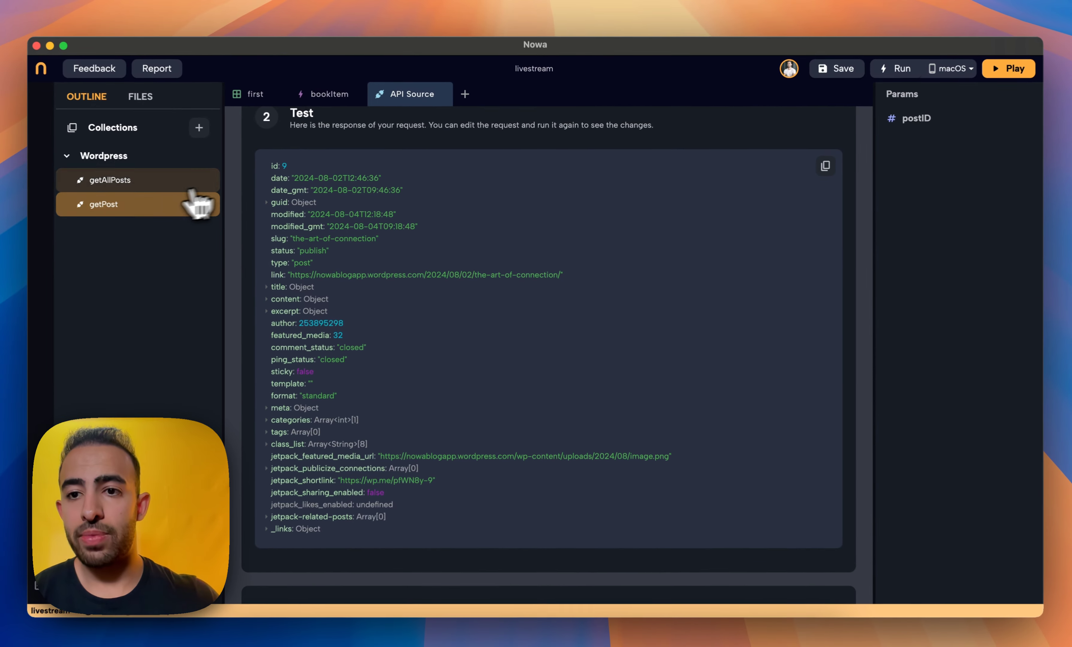
pyautogui.click(192, 189)
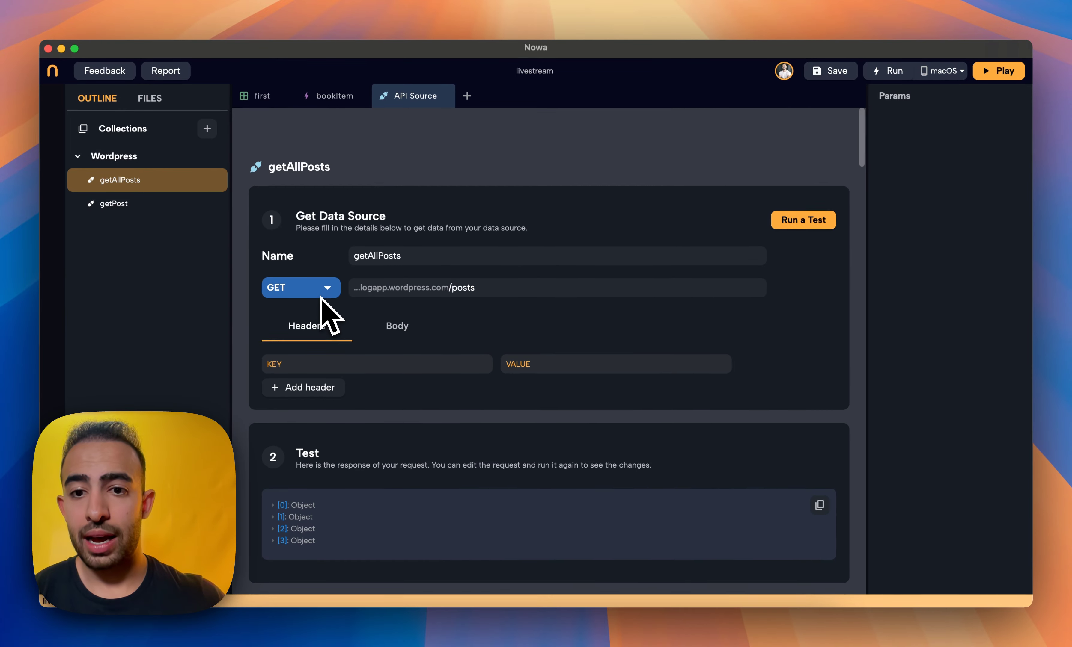
pyautogui.scroll(-4, 325, 310)
pyautogui.click(300, 359)
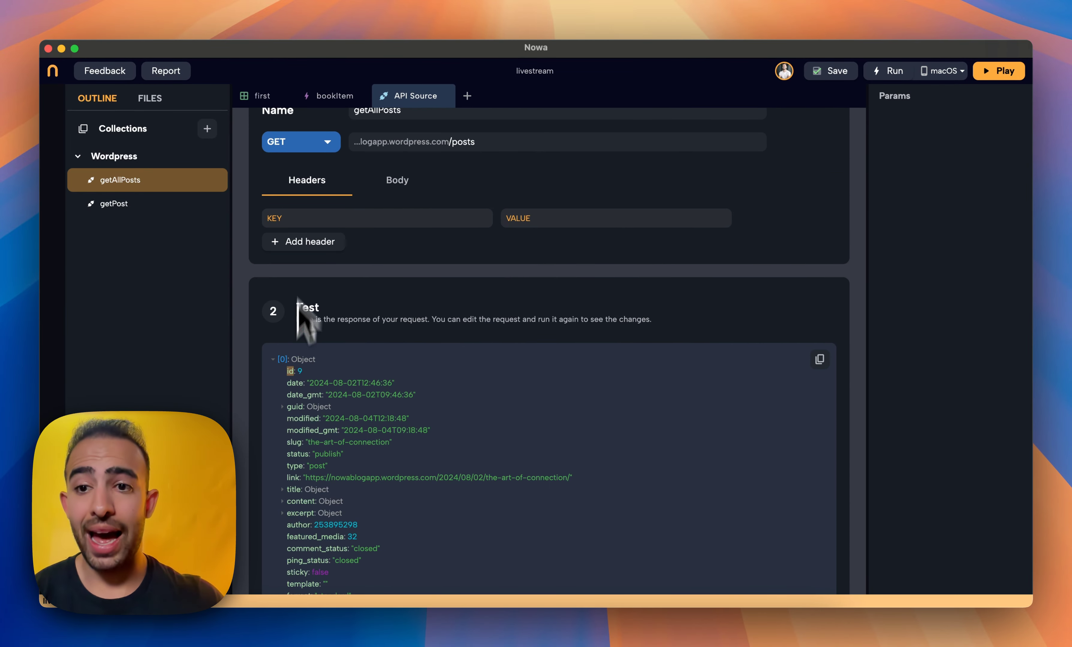
pyautogui.click(143, 218)
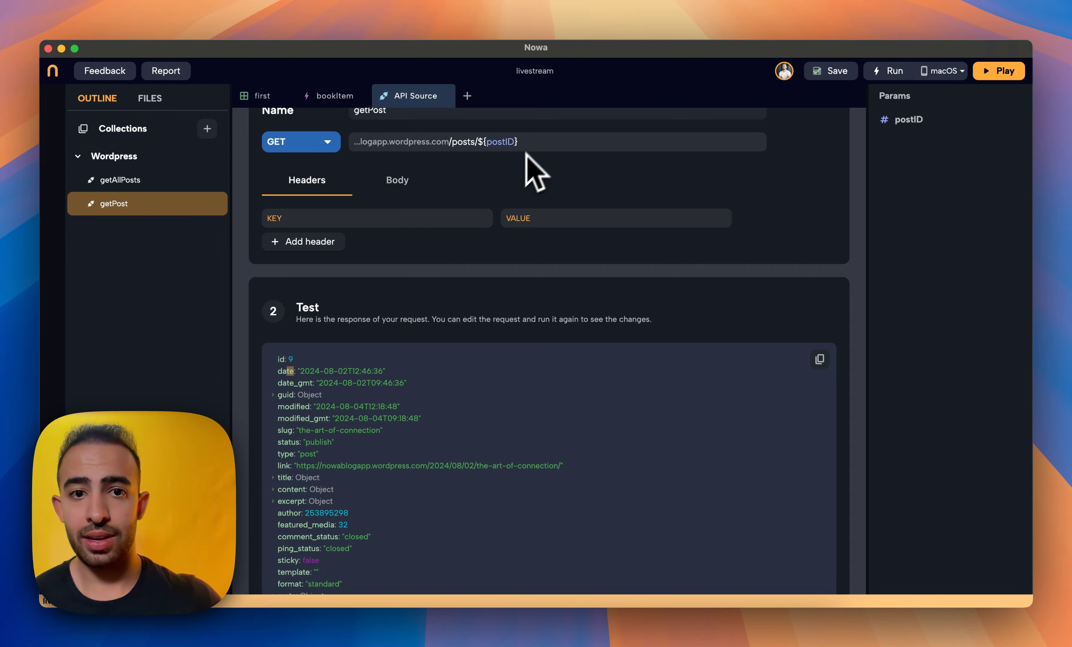
pyautogui.click(292, 97)
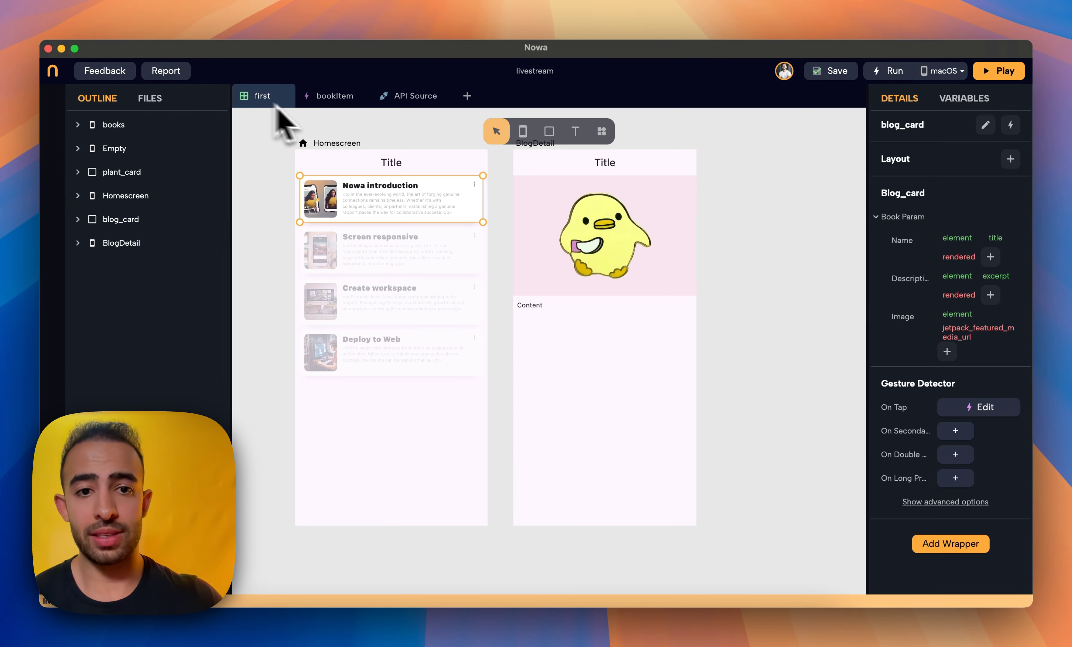
# Link the Url of BlogDetail's image to jetpack_featured_media_url of the local data
pyautogui.click(626, 236)
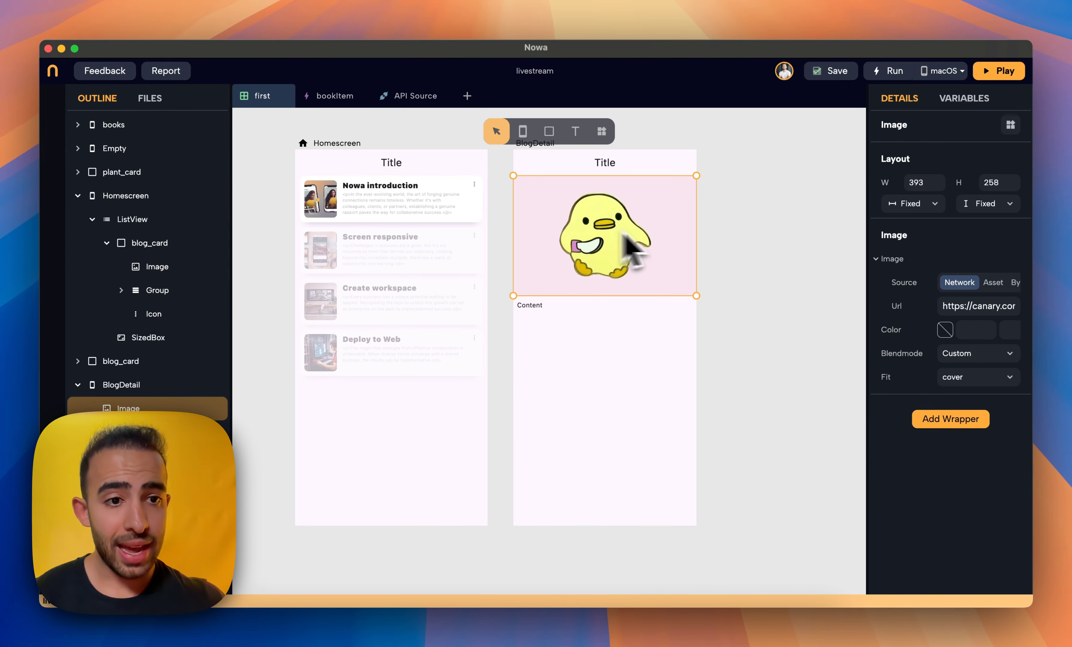
pyautogui.click(898, 307)
pyautogui.click(791, 452)
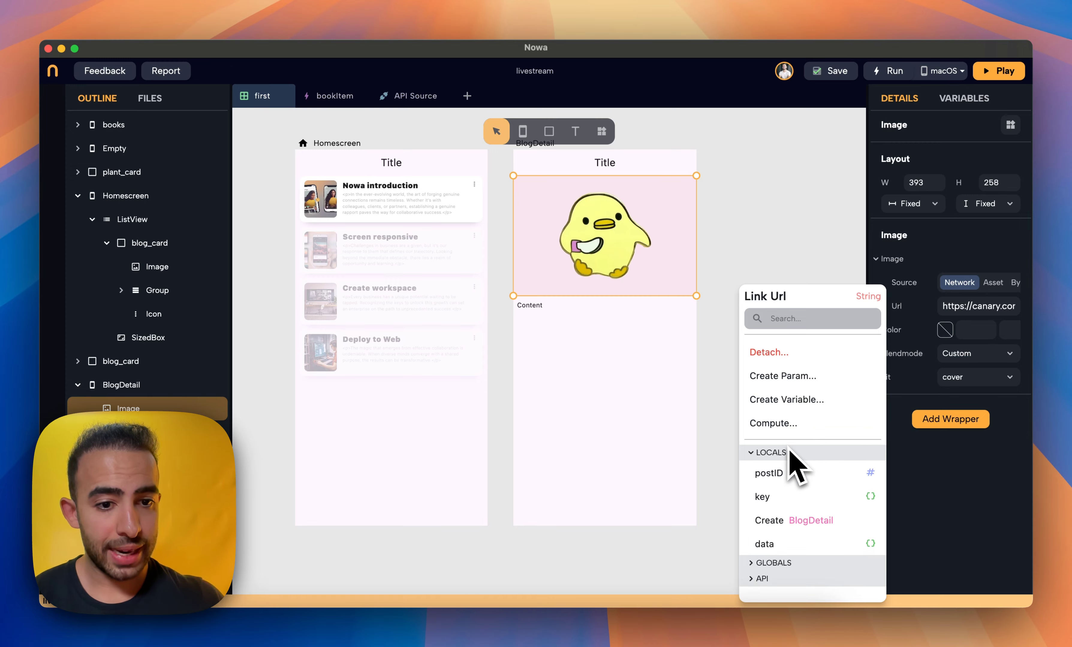
pyautogui.click(826, 224)
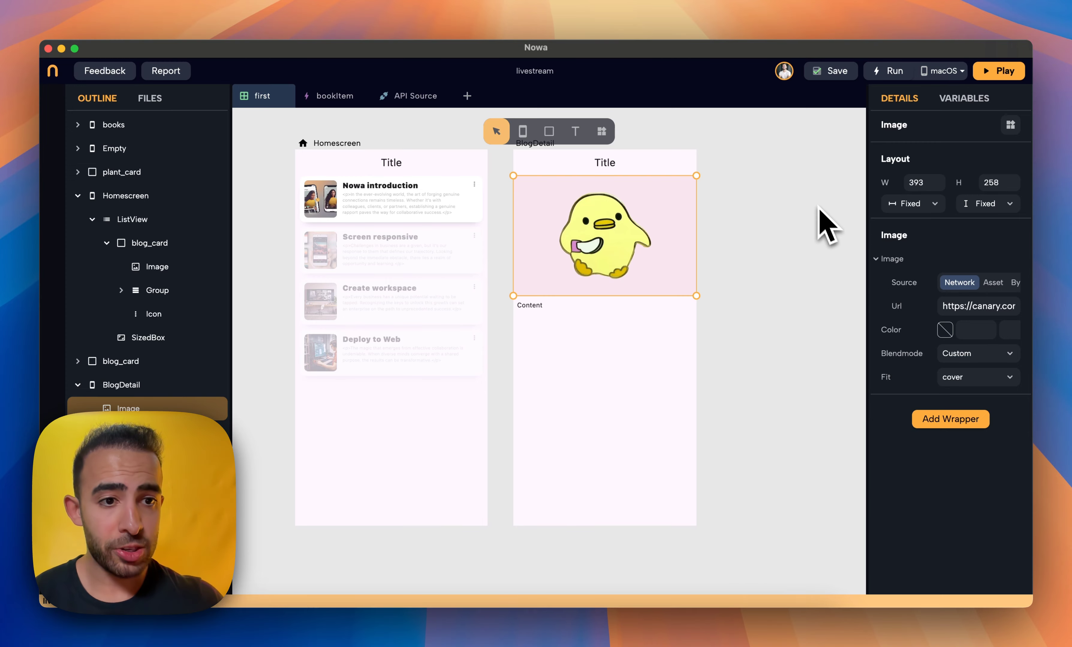
pyautogui.click(893, 308)
pyautogui.click(781, 453)
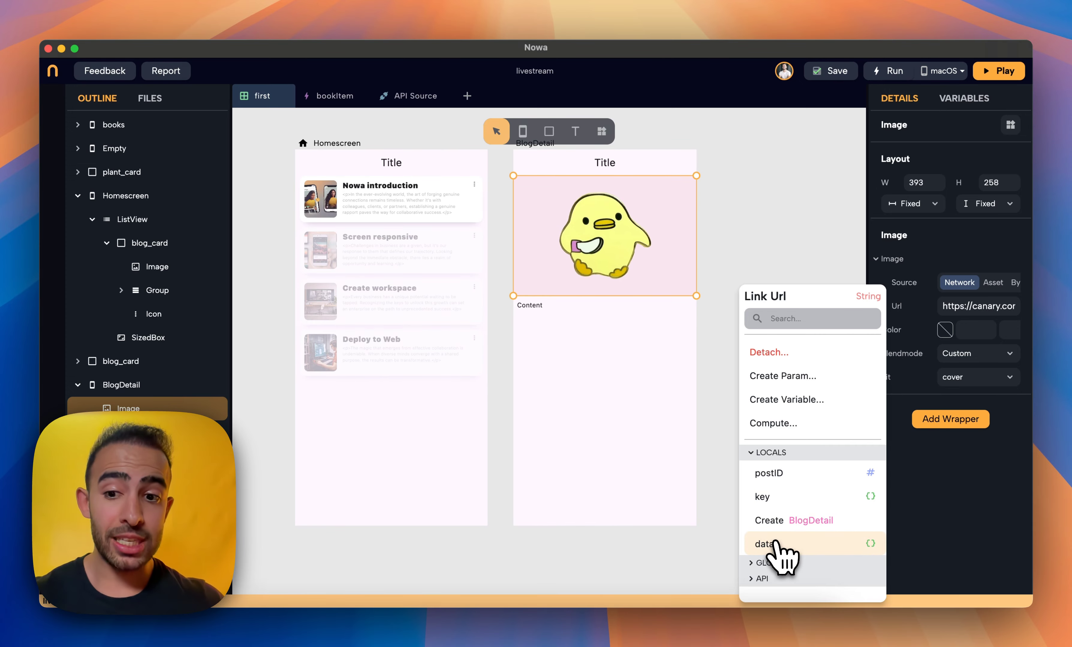
pyautogui.click(768, 544)
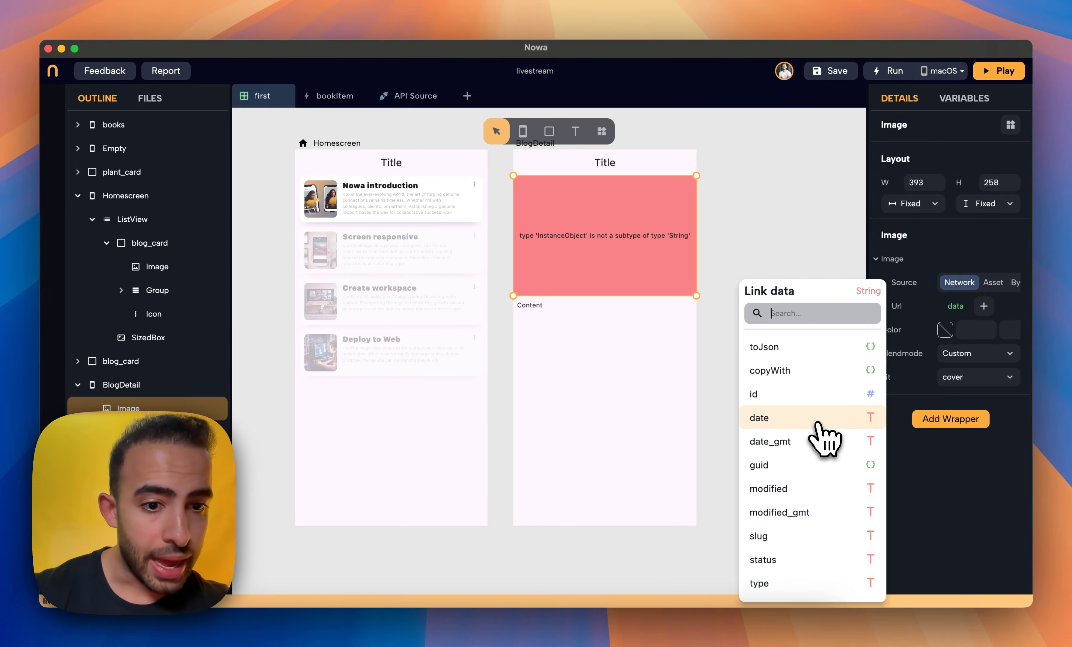
pyautogui.scroll(-10, 818, 424)
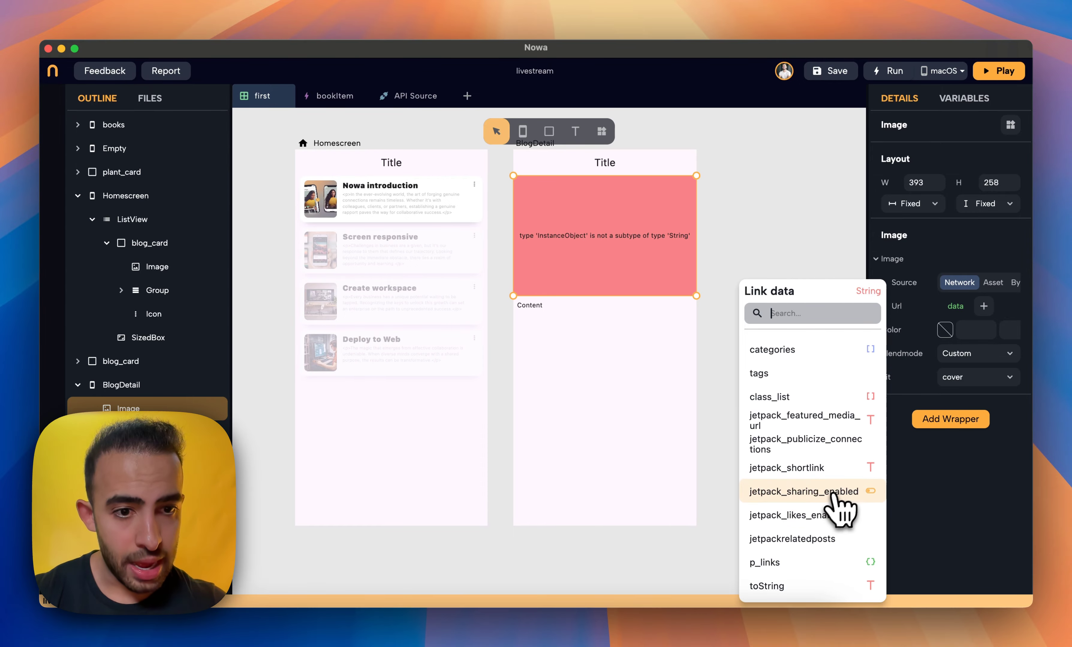
pyautogui.scroll(1, 839, 506)
pyautogui.click(833, 445)
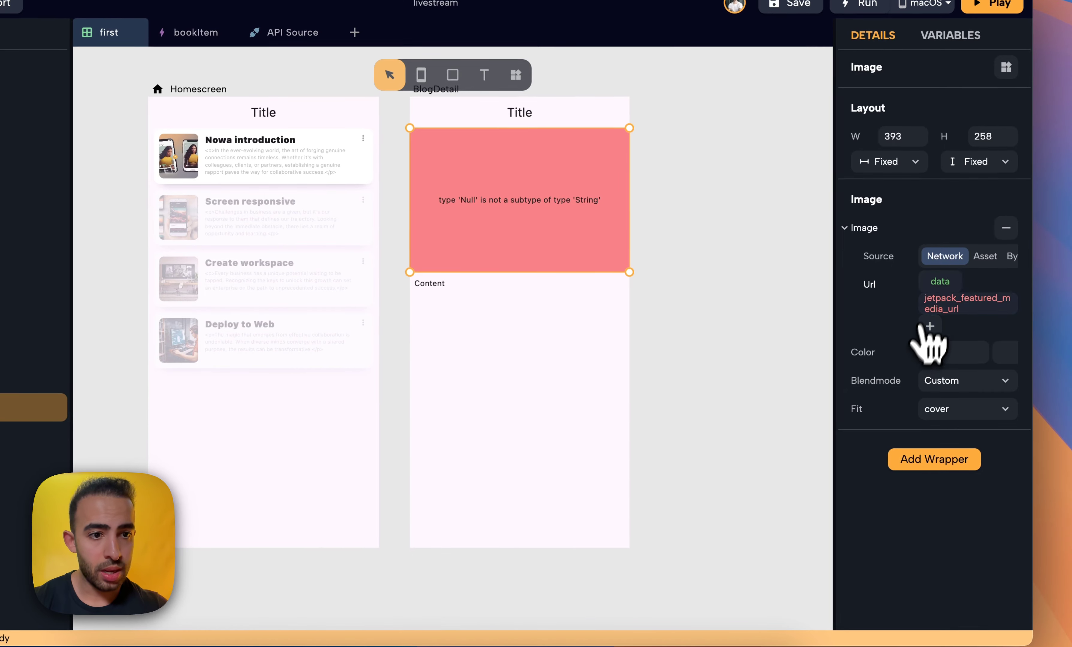
# Link the Data of BlogDetail's Html widget to the rendered value of the local data's content
pyautogui.click(527, 315)
pyautogui.click(860, 229)
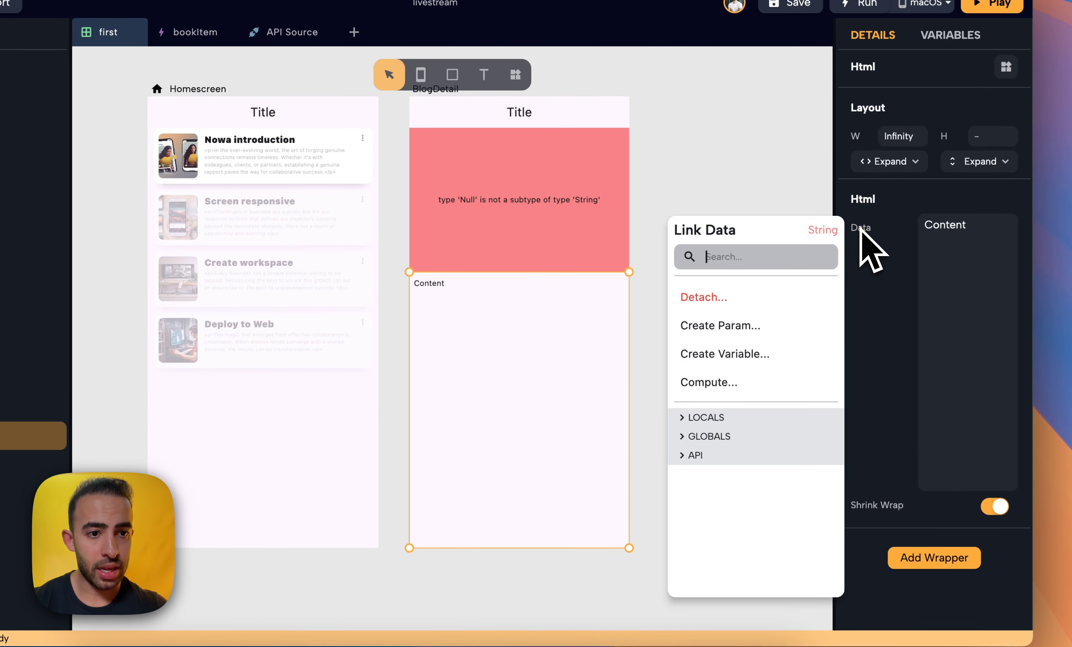
pyautogui.click(705, 418)
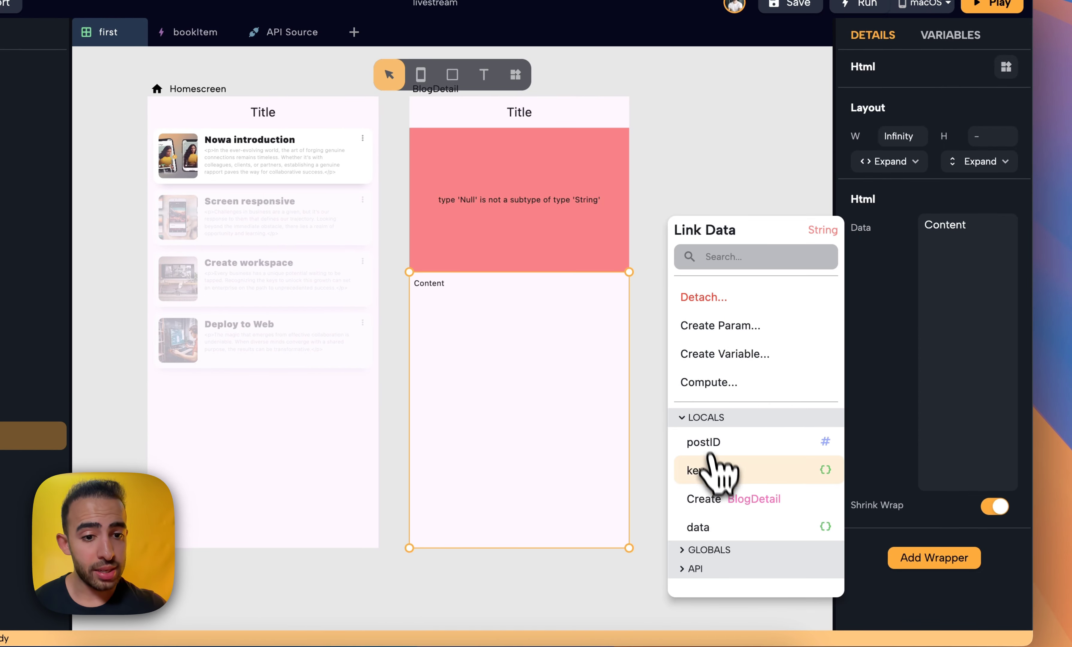
pyautogui.click(715, 526)
pyautogui.write('c')
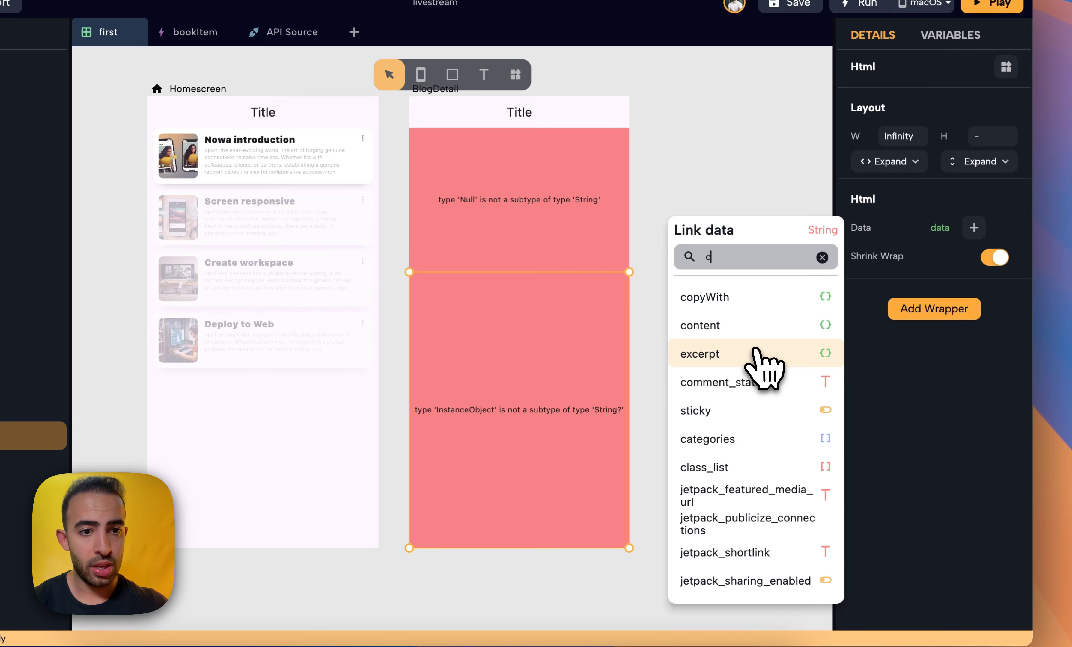
pyautogui.click(759, 336)
pyautogui.click(930, 247)
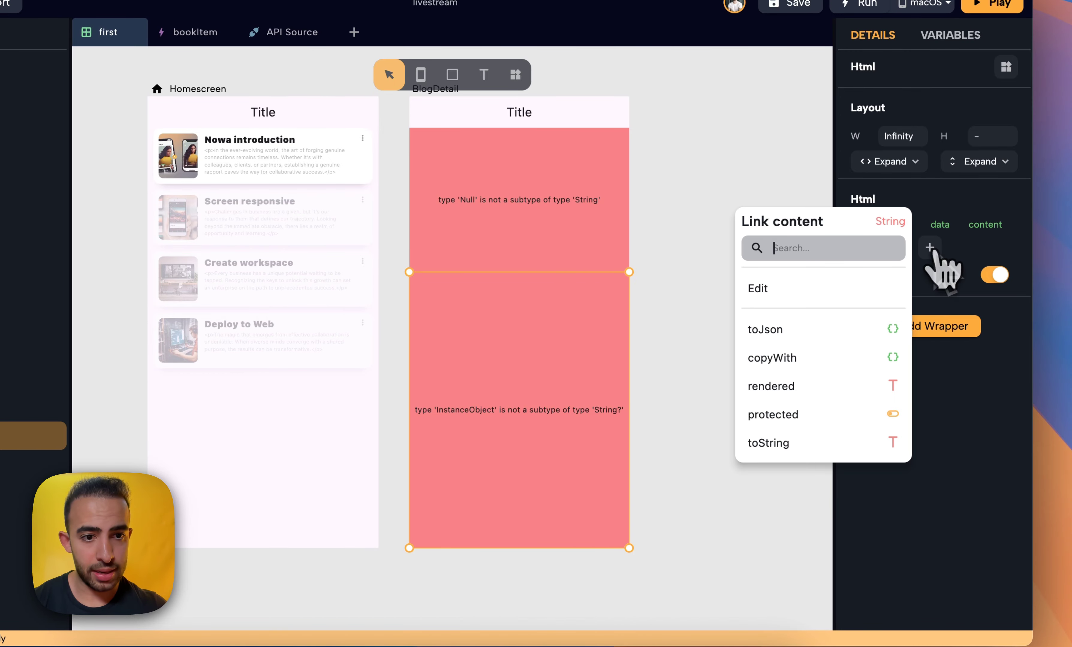
pyautogui.click(791, 384)
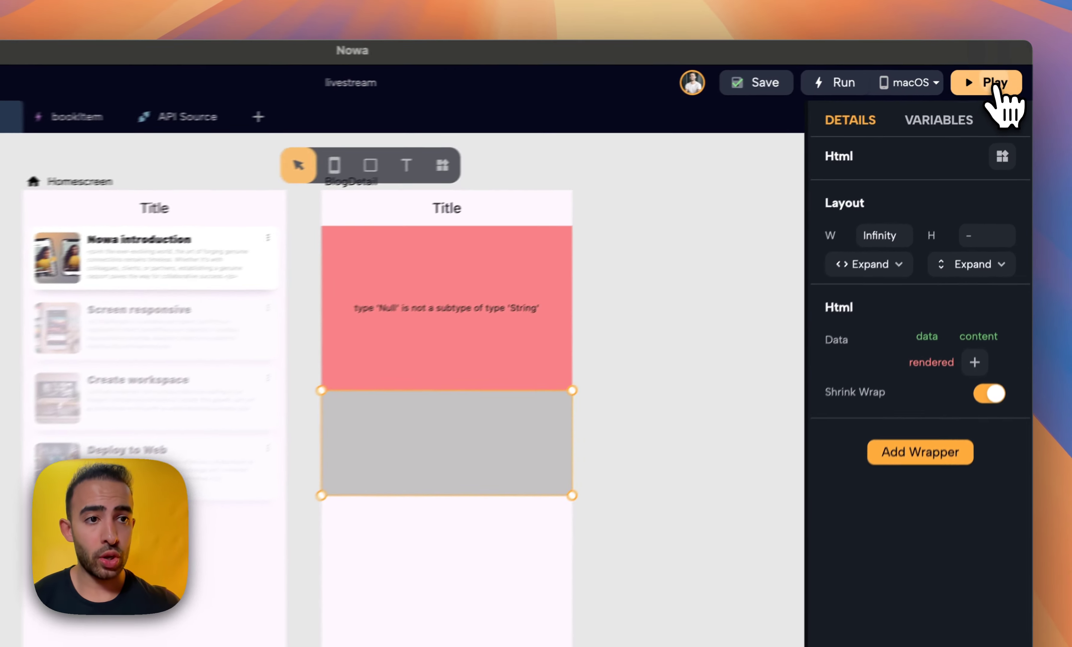
# Preview the app, open the Nowa introduction post to check its image and content, and close the preview
pyautogui.click(1000, 70)
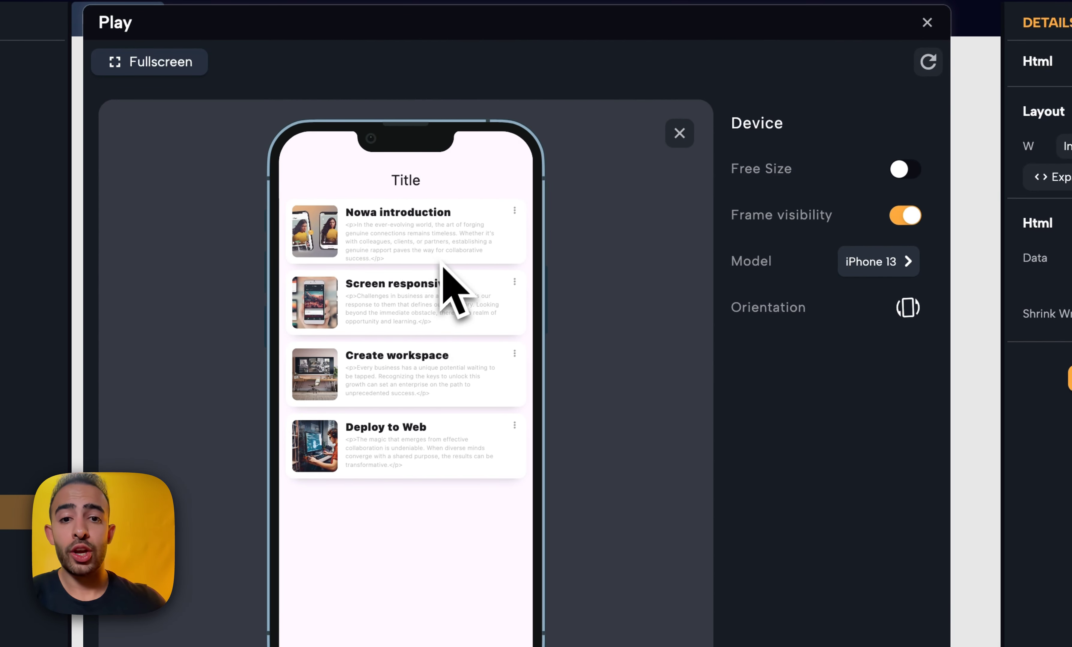
pyautogui.click(411, 226)
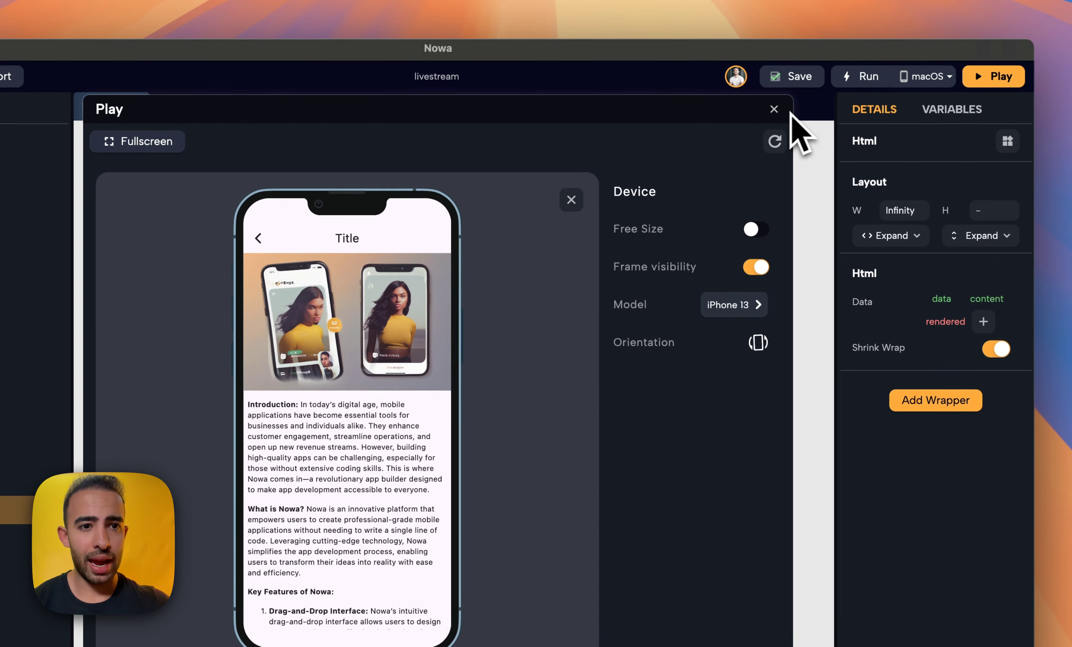
pyautogui.click(773, 109)
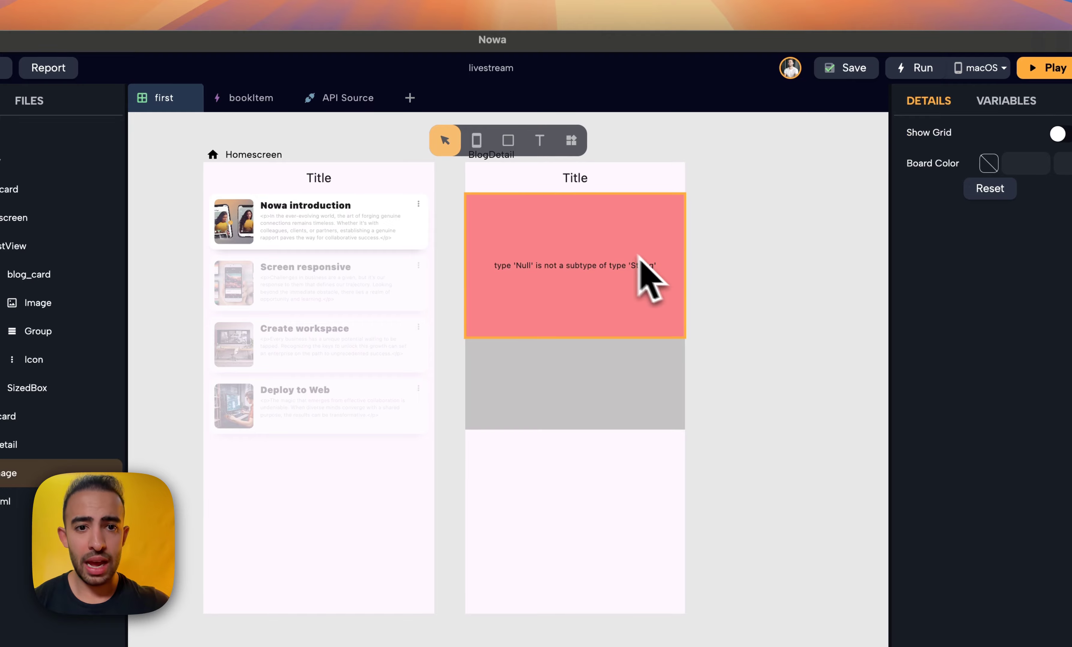
# Wrap the BlogDetail screen in a Scroll View and reorder that wrapper between Data Builder and Screen
pyautogui.click(594, 232)
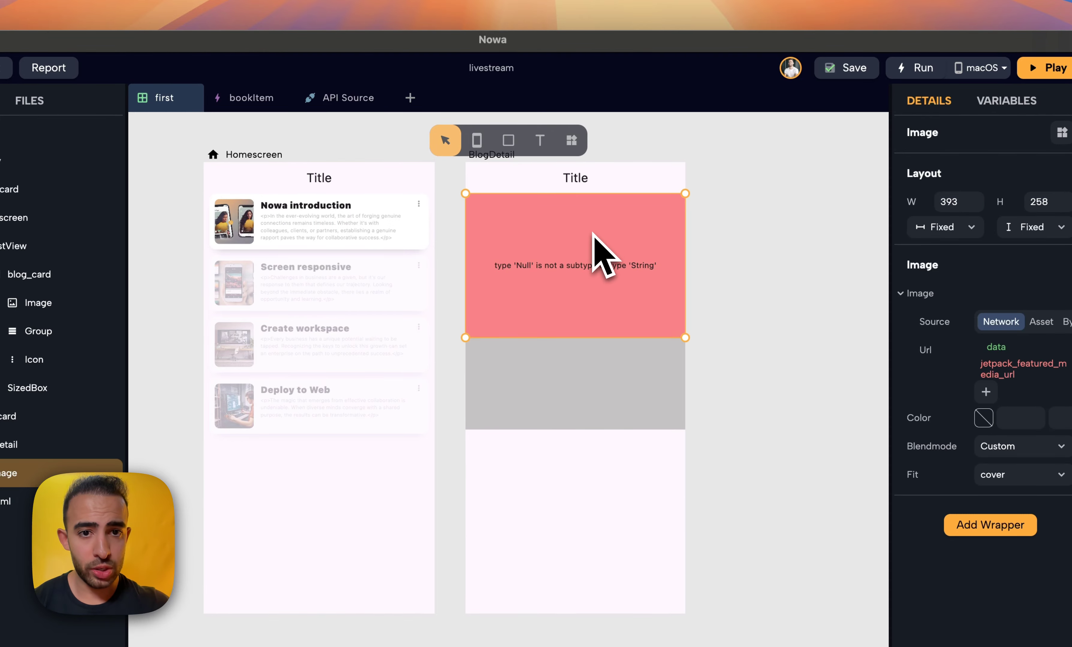
pyautogui.click(620, 190)
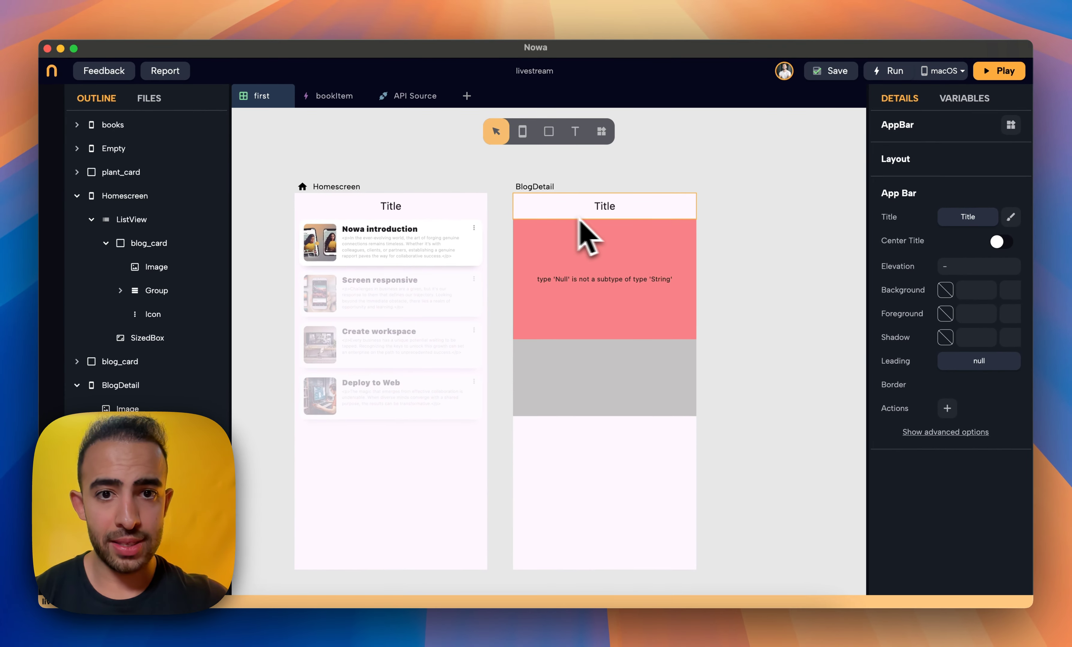
pyautogui.click(512, 151)
pyautogui.click(952, 565)
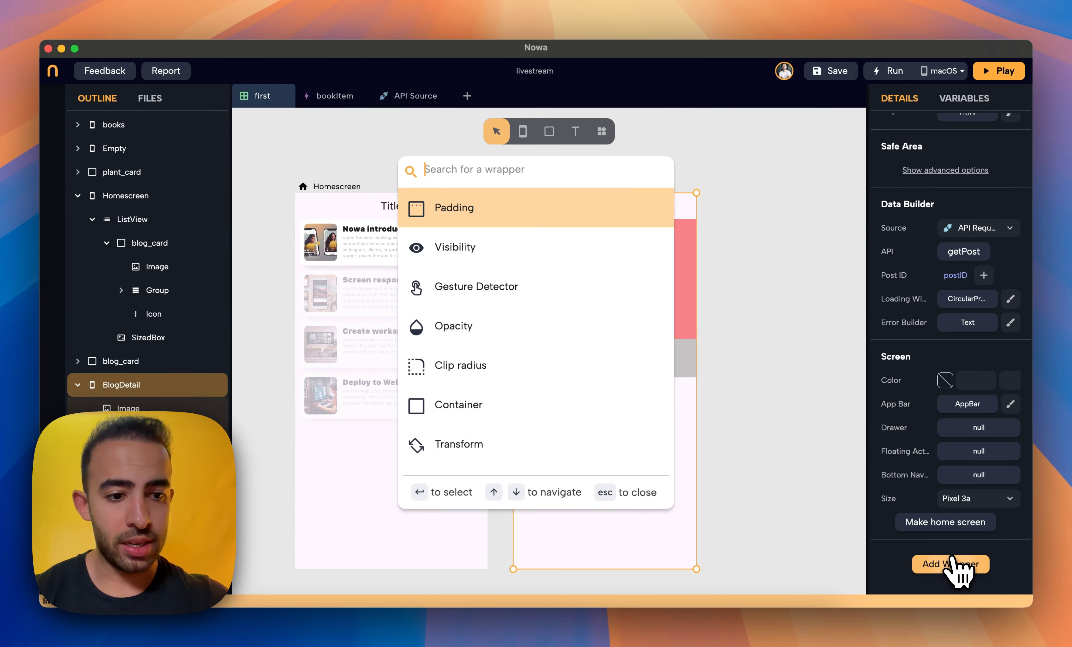
pyautogui.write('scr')
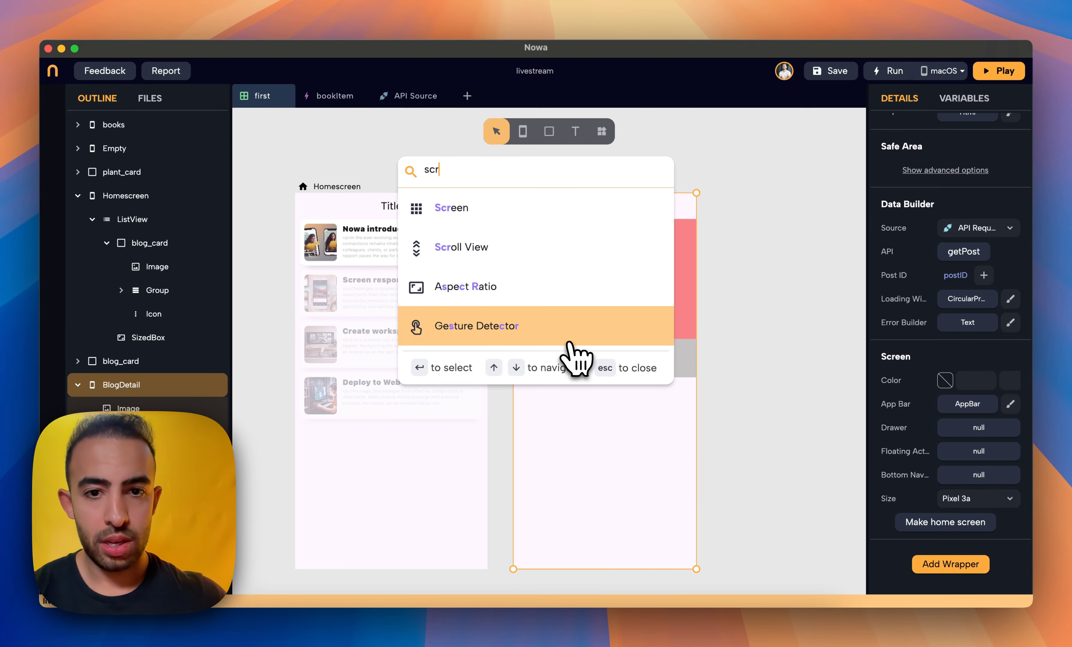
pyautogui.click(501, 257)
pyautogui.scroll(-1, 919, 454)
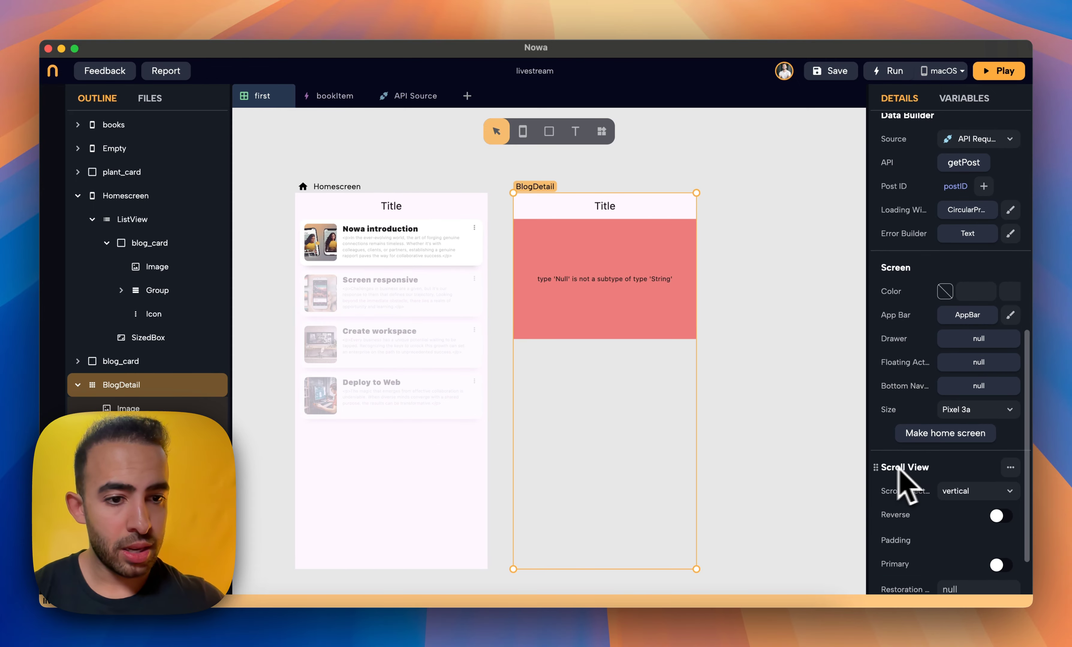
pyautogui.moveTo(879, 290); pyautogui.dragTo(879, 288)
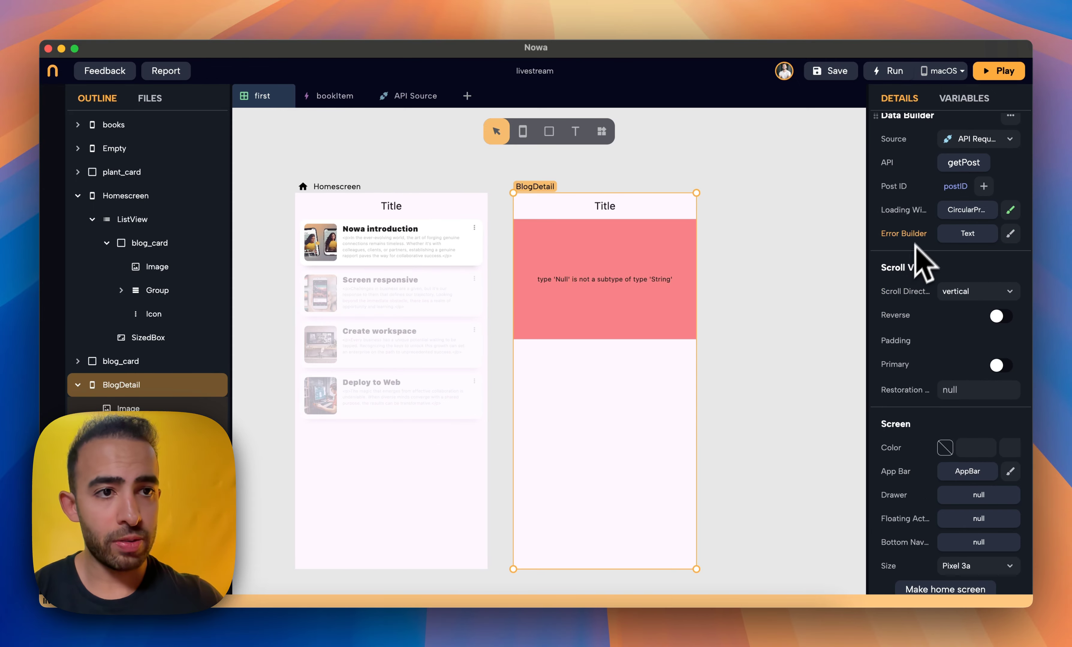
# Preview the app again, open the Screen responsive post, and test scrolling through its detail page
pyautogui.click(998, 71)
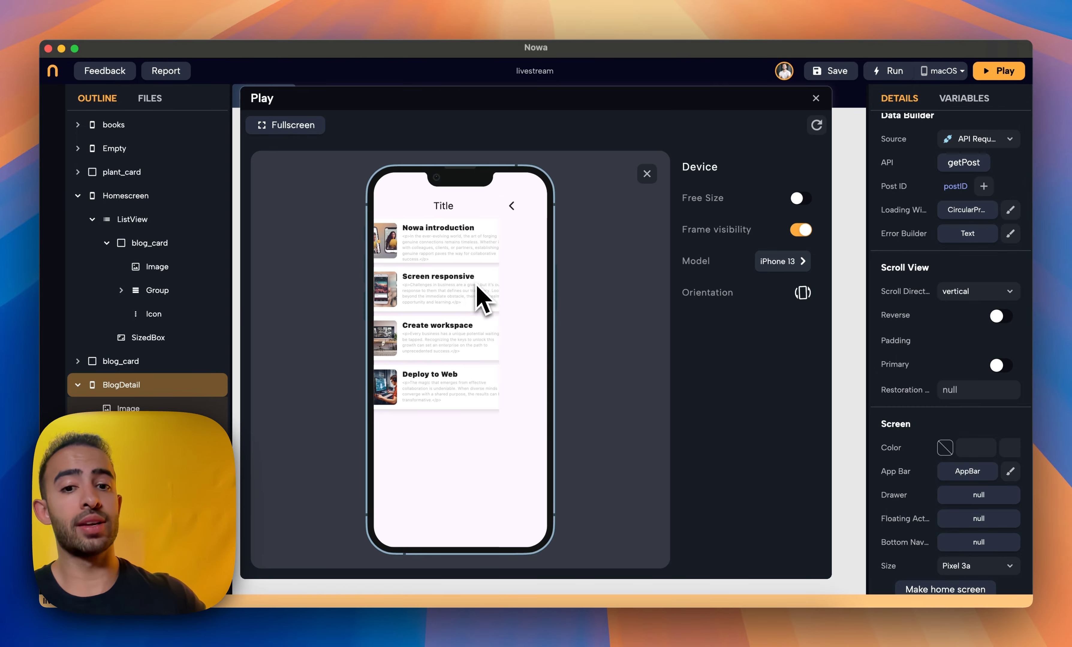
pyautogui.click(479, 299)
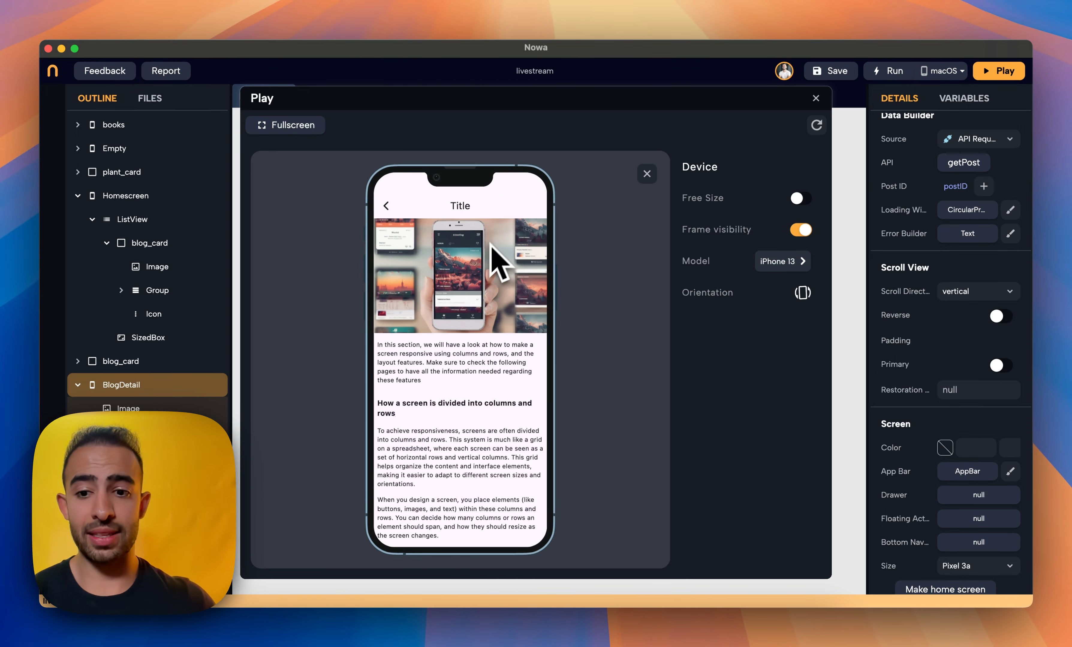
pyautogui.scroll(-10, 493, 427)
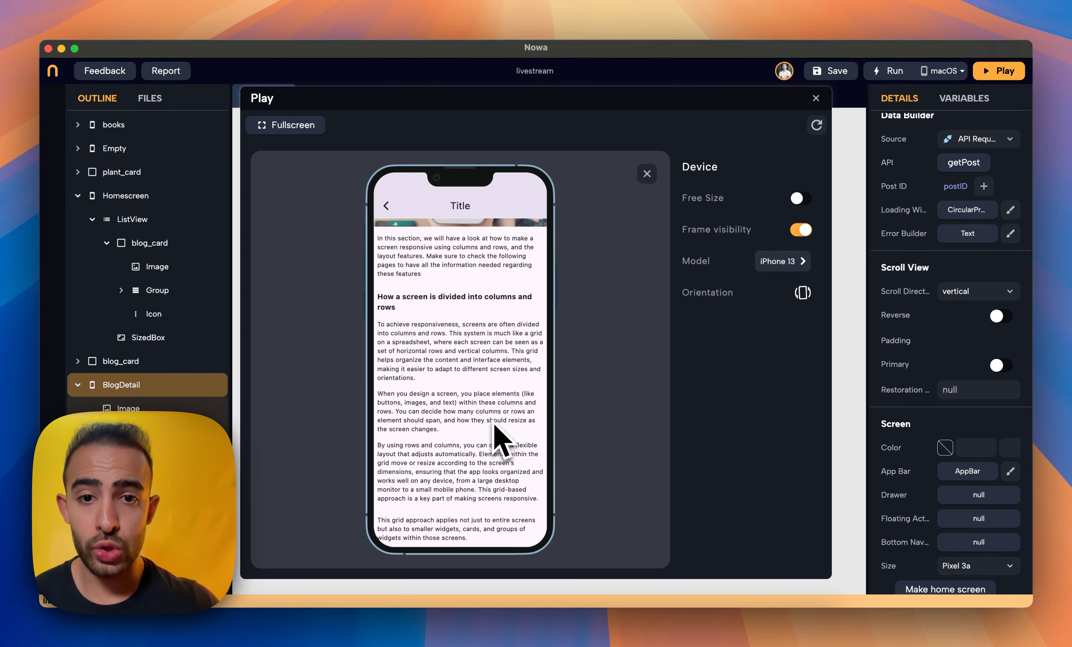
pyautogui.scroll(8, 496, 426)
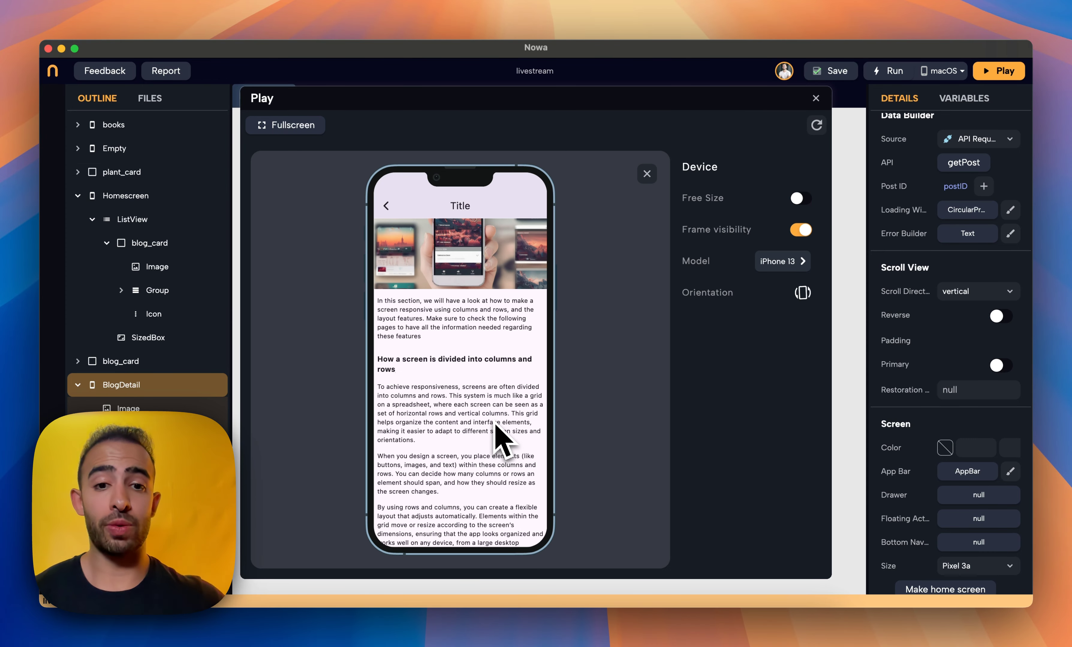